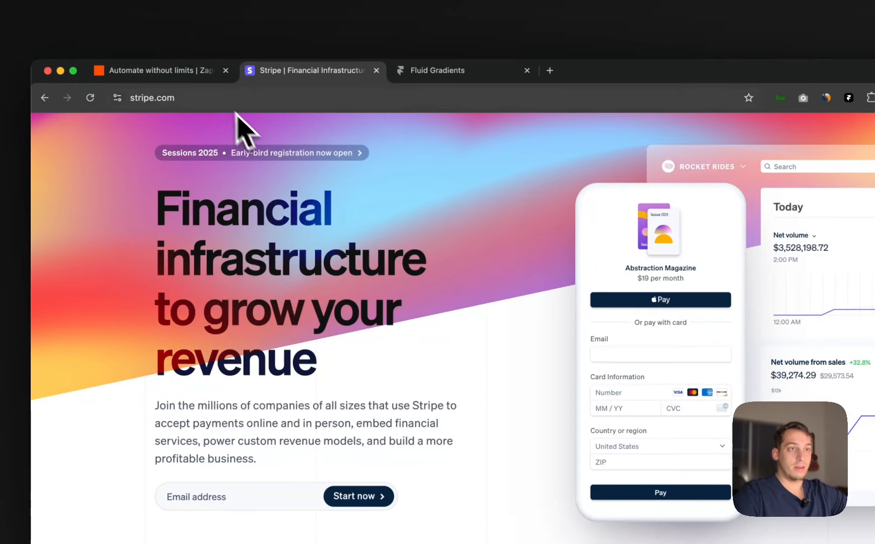
# - Switch to the Zapier homepage and look over its hero section
pyautogui.click(180, 80)
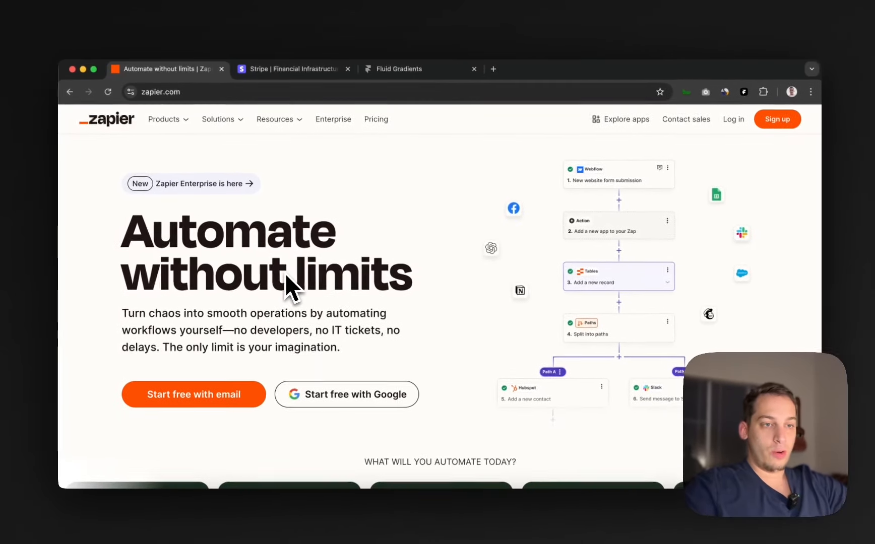
pyautogui.scroll(-1, 247, 257)
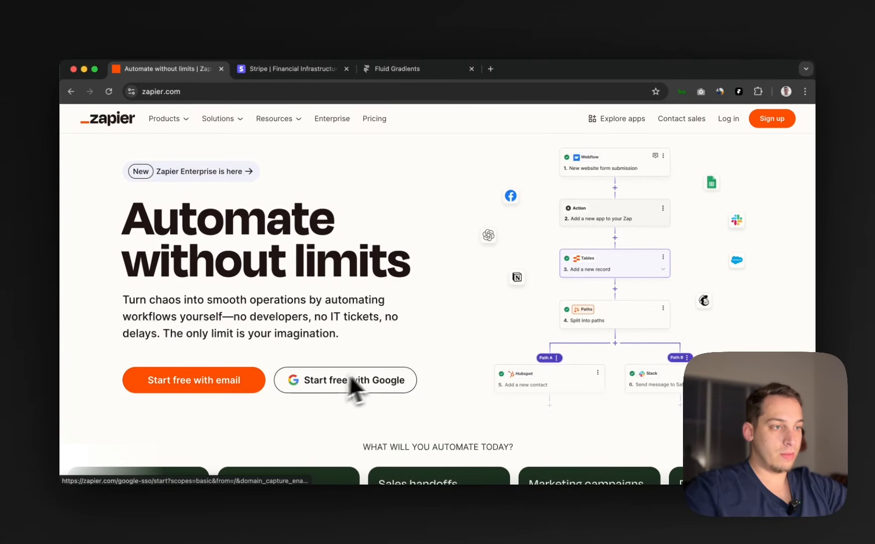
pyautogui.scroll(1, 447, 391)
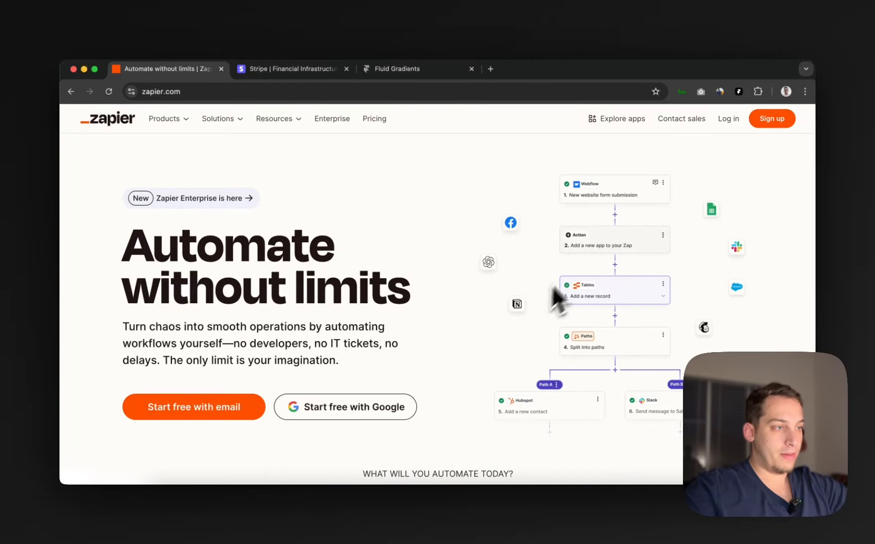
pyautogui.scroll(-1, 486, 190)
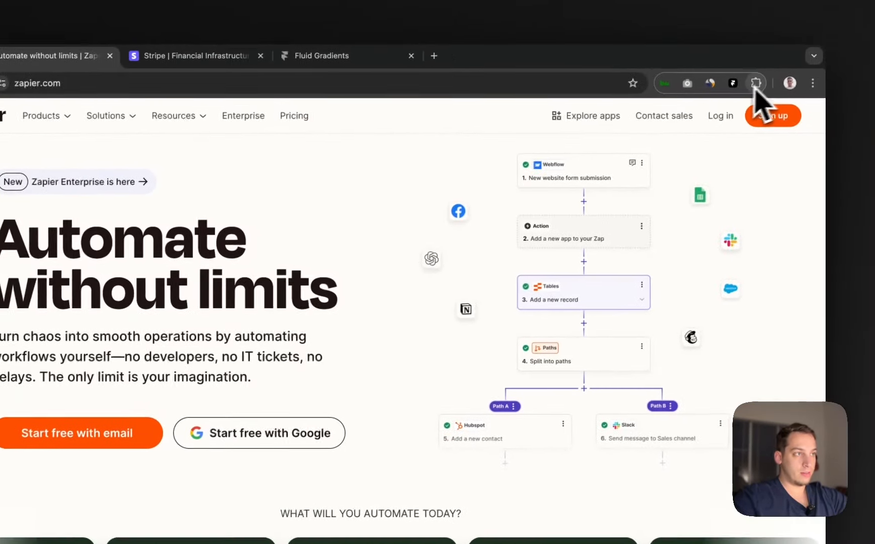
# - Activate the HTML to Framer extension and copy the layout of the whole Zapier hero section
pyautogui.click(724, 86)
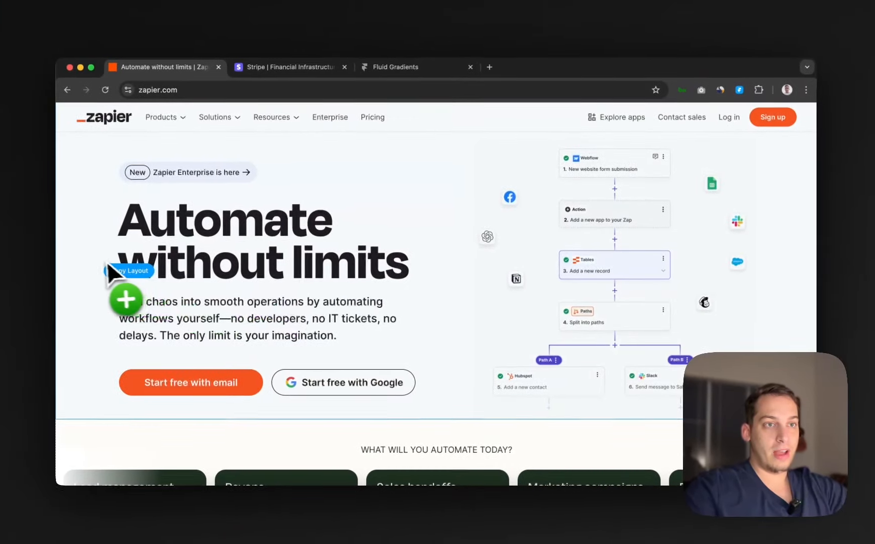
pyautogui.scroll(-1, 104, 272)
pyautogui.scroll(2, 103, 273)
pyautogui.scroll(-1, 103, 271)
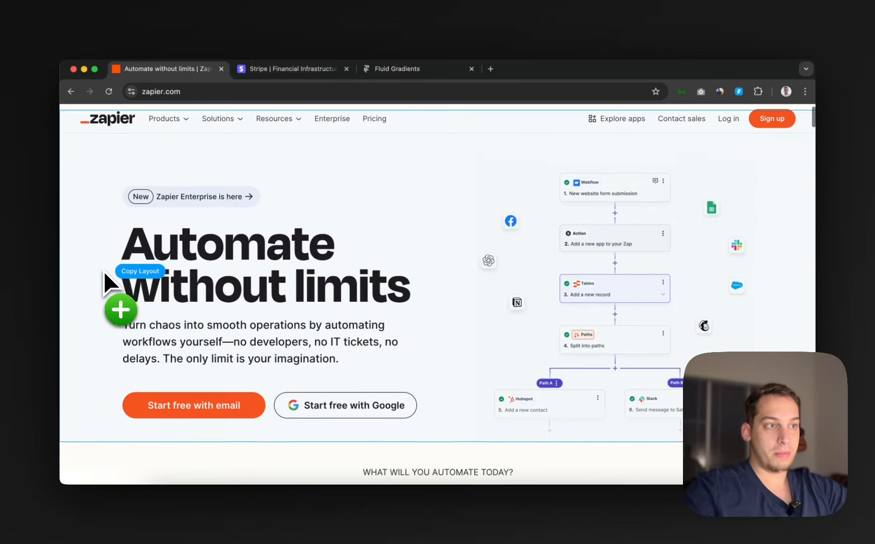
pyautogui.scroll(2, 104, 268)
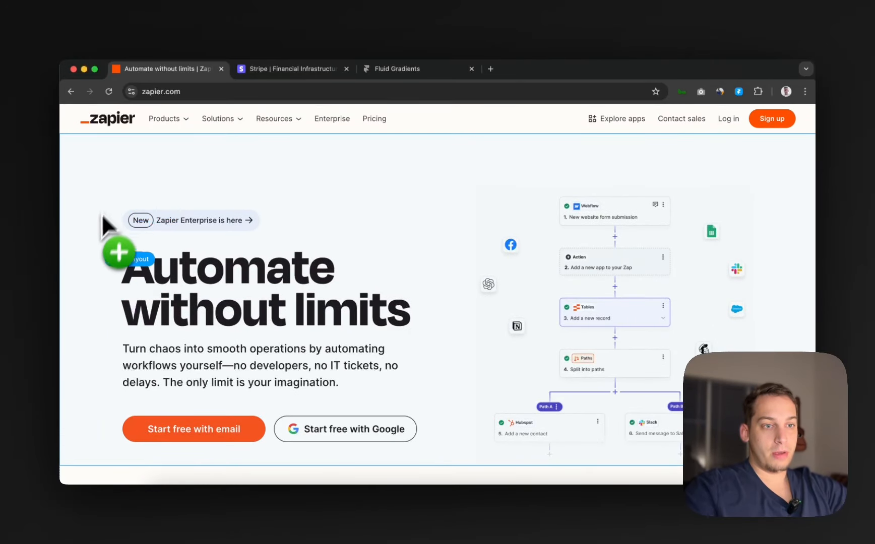
pyautogui.scroll(-1, 93, 262)
pyautogui.scroll(1, 93, 261)
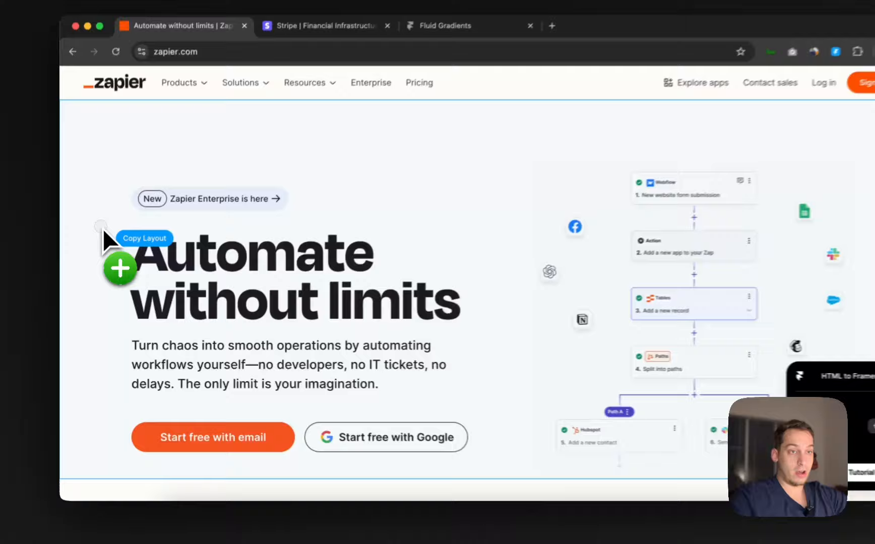
pyautogui.click(97, 247)
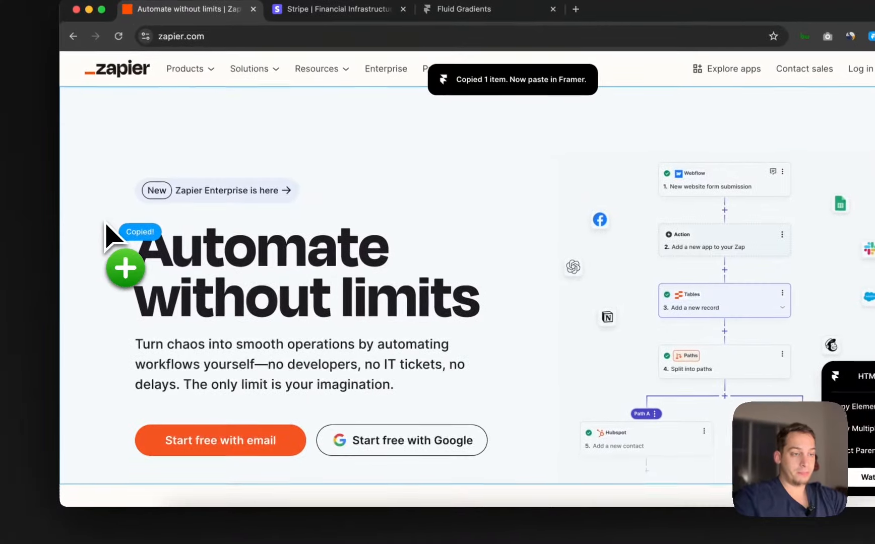
# - Switch to the Framer project and add Tablet (810) and Phone (390) breakpoints to the empty Home page
pyautogui.click(436, 527)
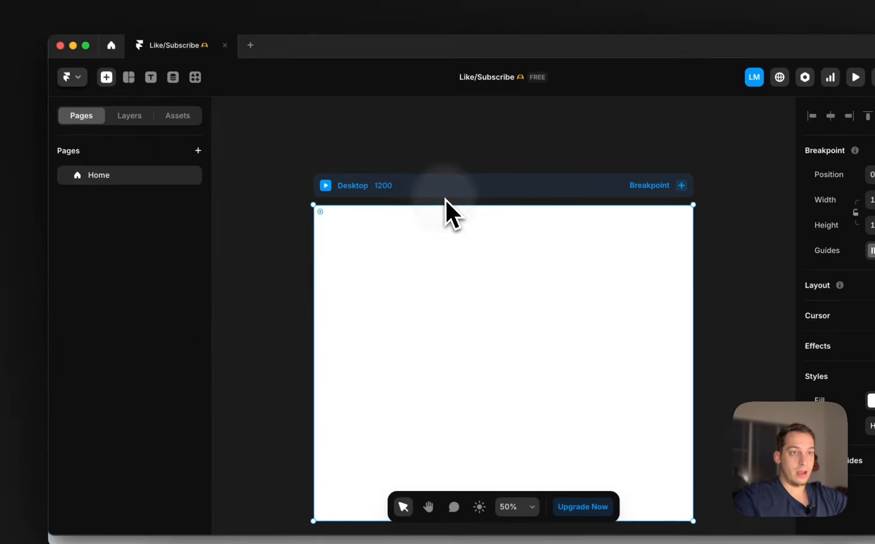
pyautogui.click(445, 200)
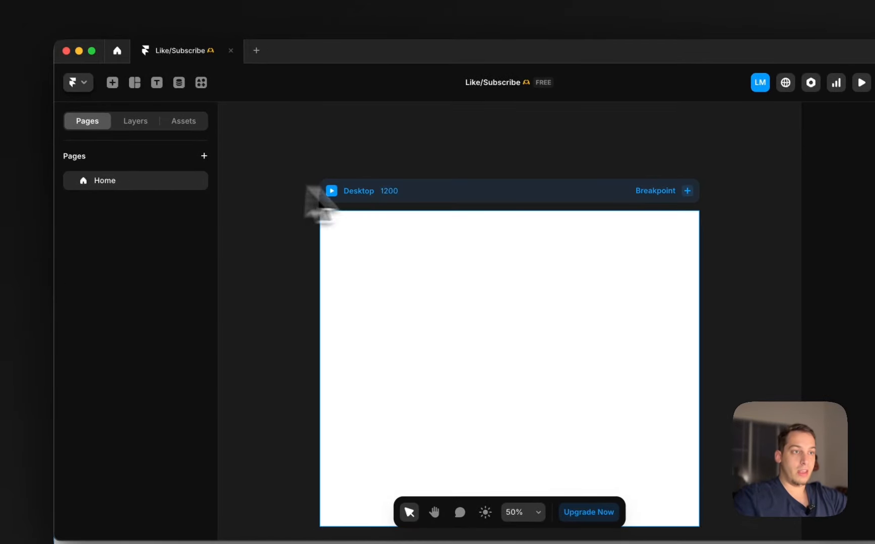
pyautogui.click(688, 191)
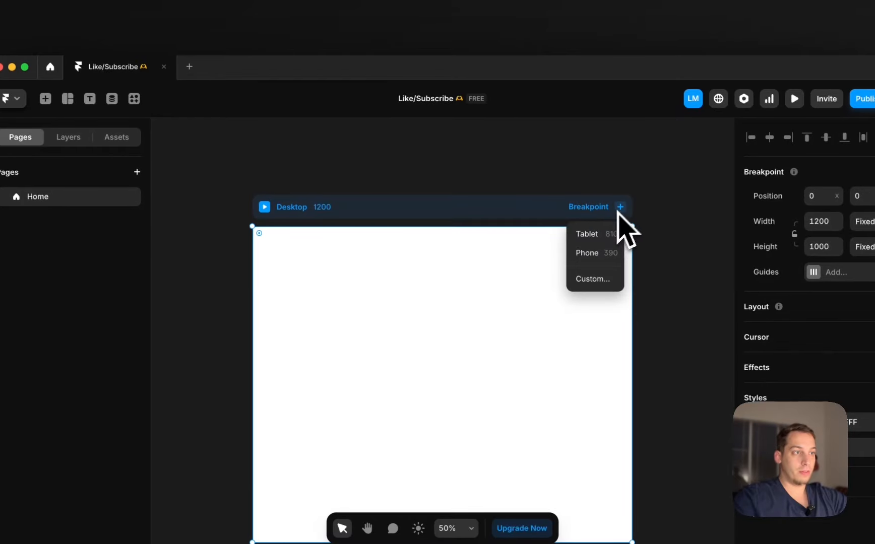
pyautogui.click(673, 219)
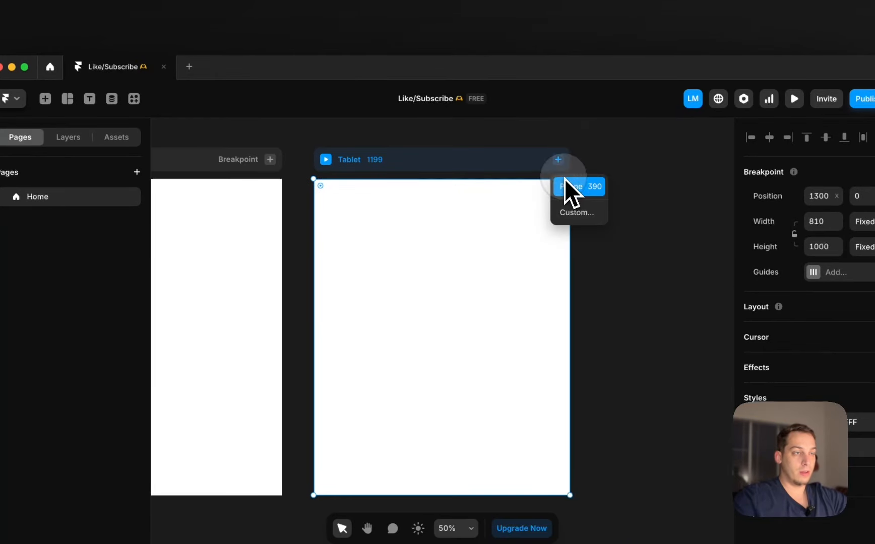
pyautogui.click(570, 187)
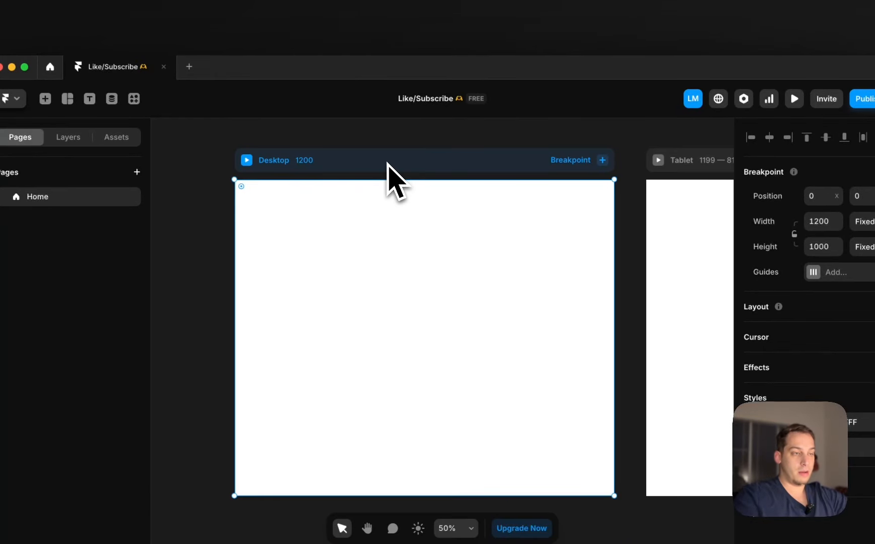
# - Paste the copied hero section into the Desktop breakpoint and move that breakpoint away from Tablet, to about X -252
pyautogui.press('super+v')
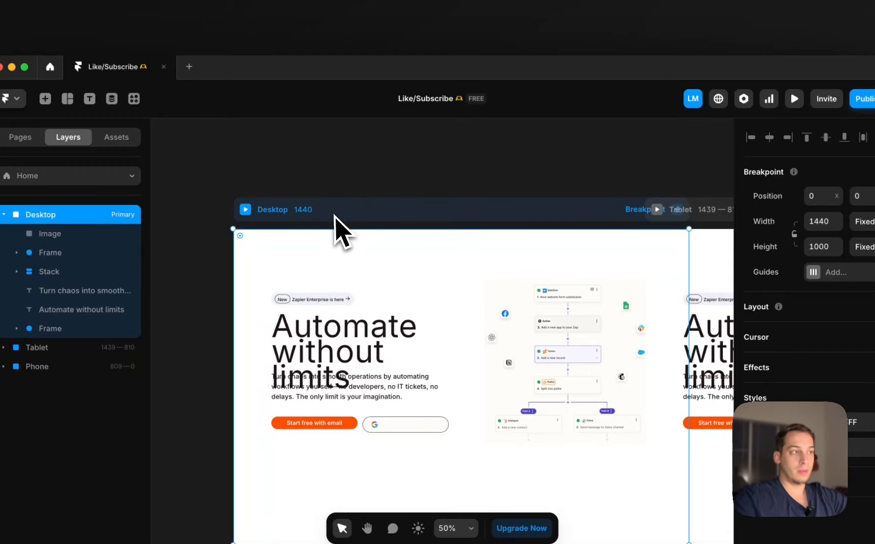
pyautogui.moveTo(334, 215); pyautogui.dragTo(254, 212)
pyautogui.scroll(-3, 254, 213)
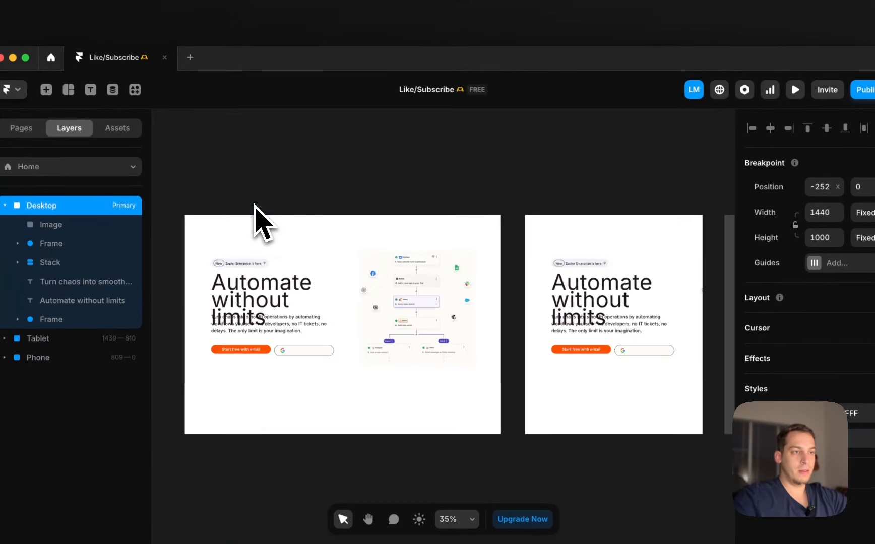
# - Set the Desktop breakpoint's width to 1200
pyautogui.click(814, 213)
pyautogui.write('2')
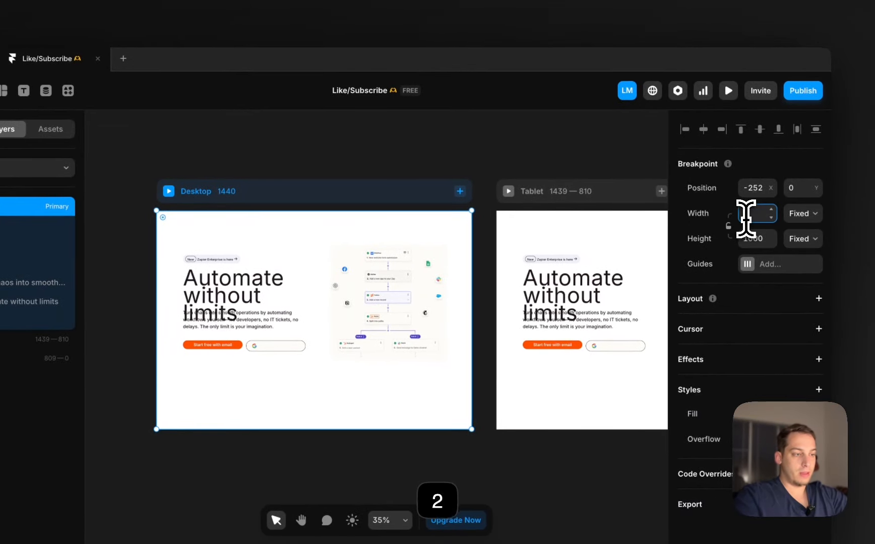
pyautogui.write('0')
pyautogui.press('Return')
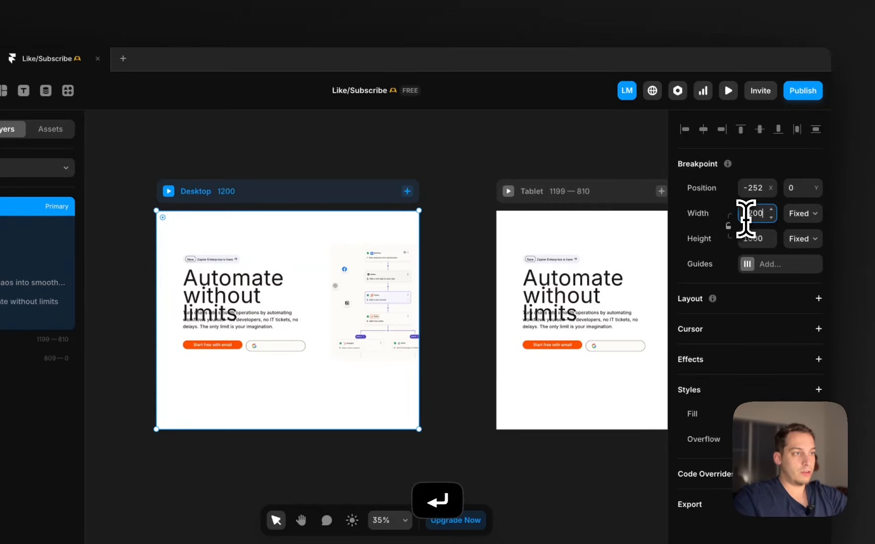
# - Move the Desktop breakpoint back close to the Tablet breakpoint, to about X 20
pyautogui.hscroll(3, 574, 221)
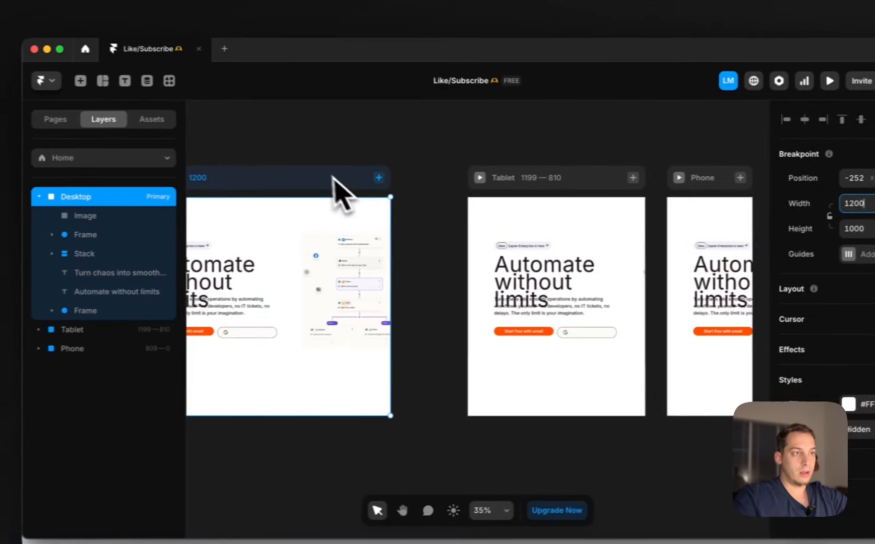
pyautogui.moveTo(189, 190); pyautogui.dragTo(244, 190)
pyautogui.moveTo(368, 190); pyautogui.dragTo(402, 191)
pyautogui.click(517, 178)
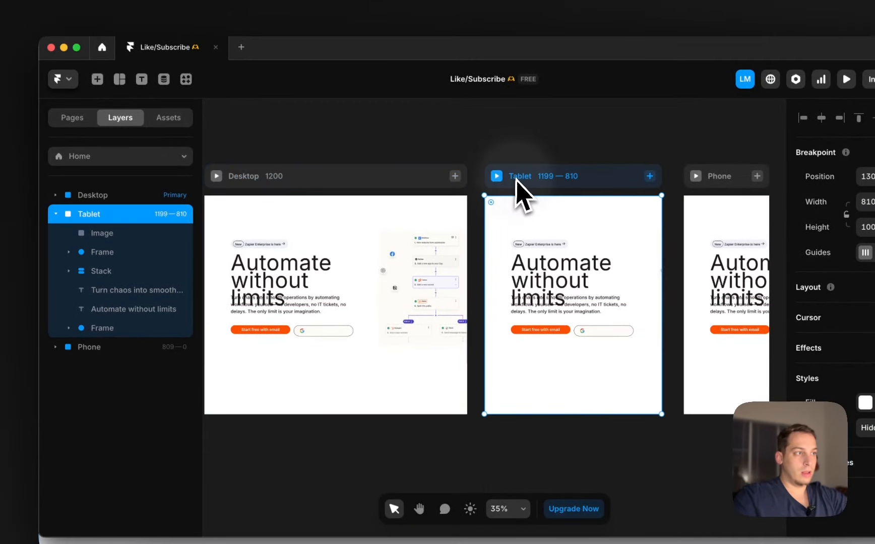
pyautogui.click(389, 176)
# - Examine the pasted badge, heading, buttons and workflow image in the Desktop breakpoint
pyautogui.hscroll(-3, 368, 195)
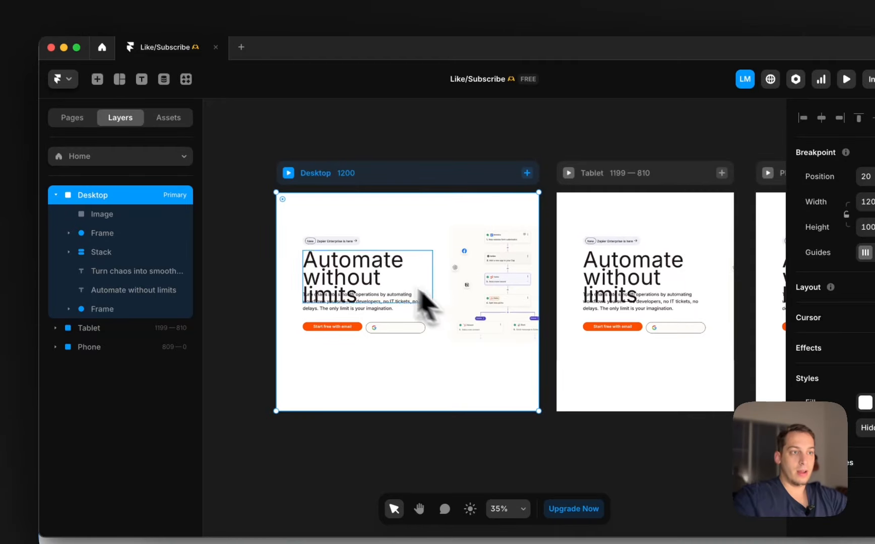
pyautogui.scroll(6, 326, 268)
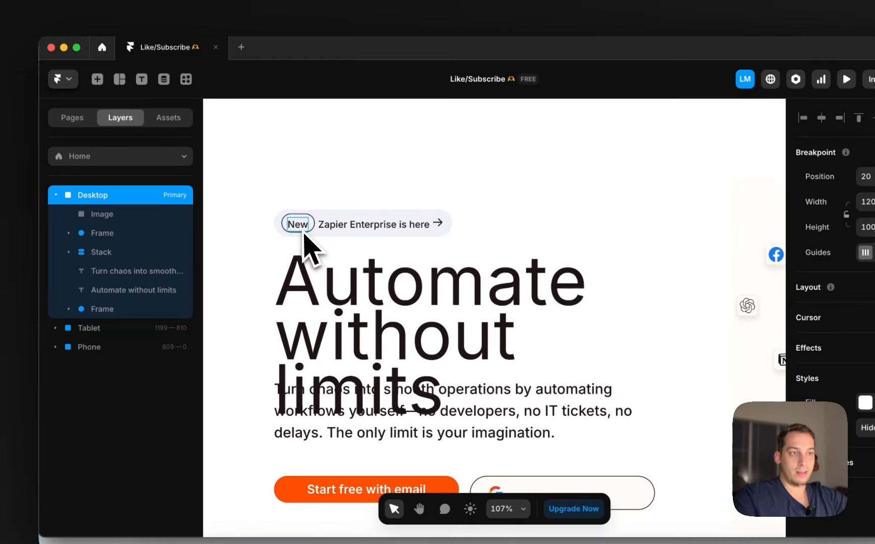
pyautogui.click(151, 214)
pyautogui.scroll(-4, 371, 215)
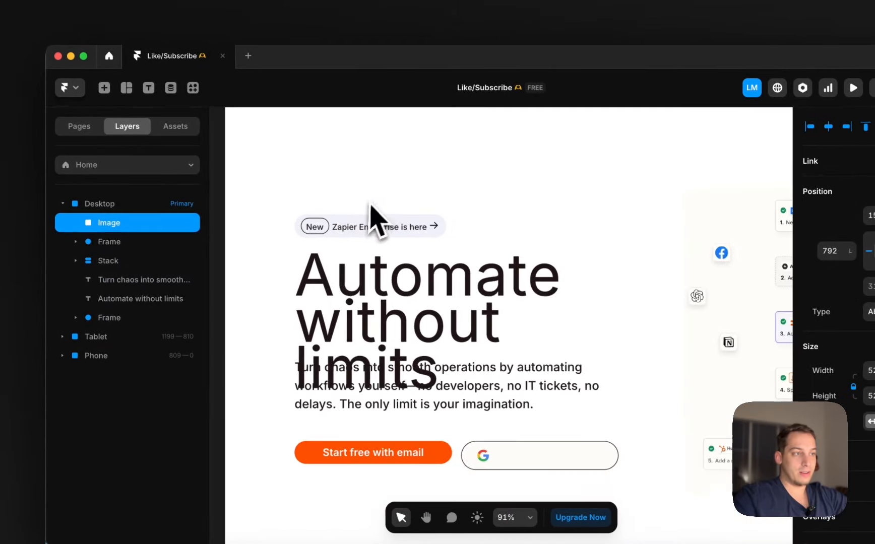
pyautogui.scroll(4, 626, 299)
pyautogui.hscroll(3, 624, 296)
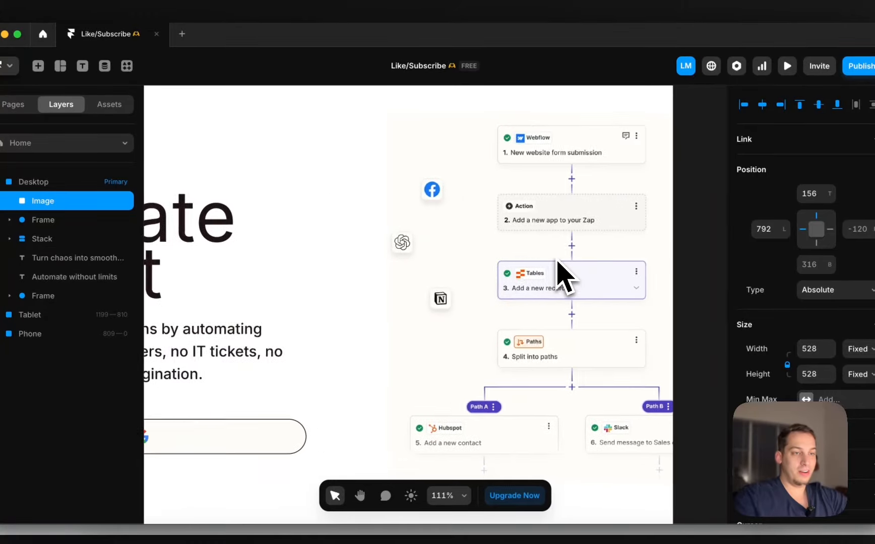
pyautogui.scroll(-3, 624, 297)
pyautogui.hscroll(-3, 237, 282)
pyautogui.click(295, 272)
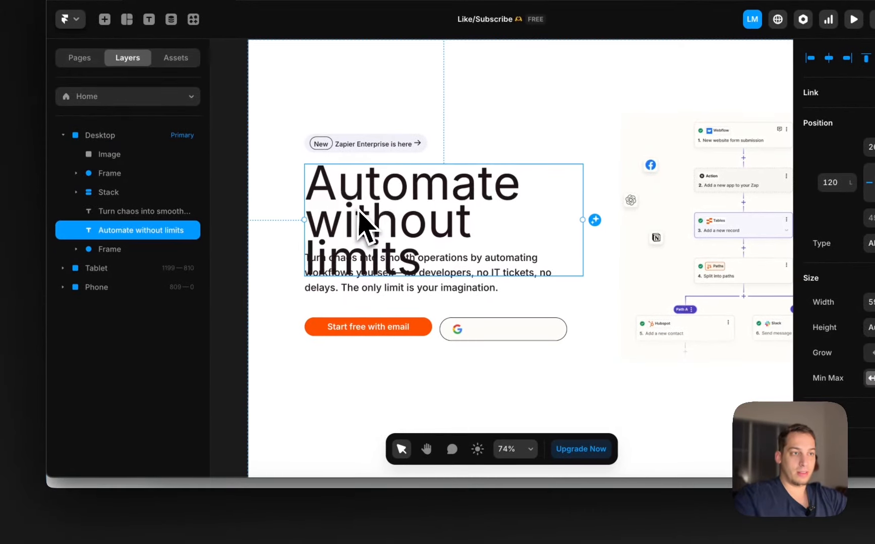
# - Switch back to the Zapier page in the browser and turn off the HTML to Framer extension
pyautogui.click(247, 517)
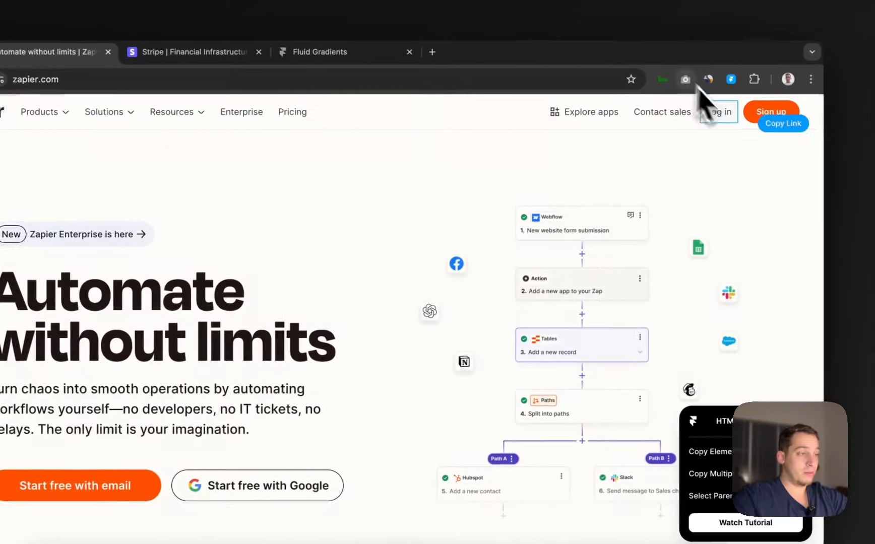
pyautogui.click(797, 421)
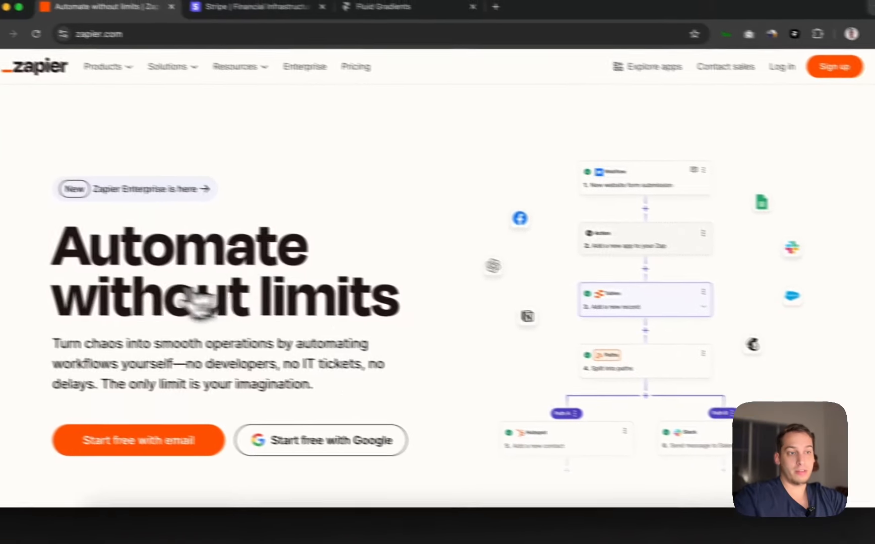
# - Capture a screenshot of a small region around the badge above the Zapier hero heading
pyautogui.scroll(-2, 332, 439)
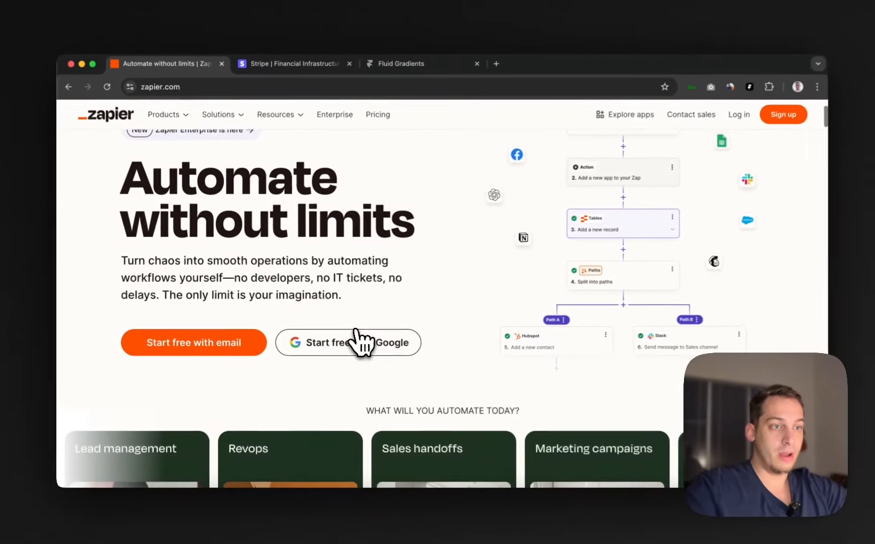
pyautogui.scroll(3, 359, 343)
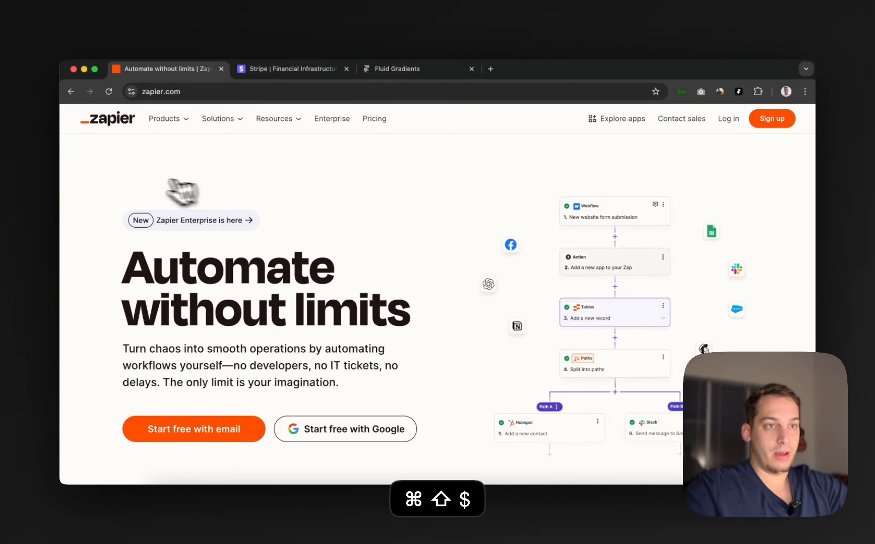
pyautogui.moveTo(135, 141); pyautogui.dragTo(258, 200)
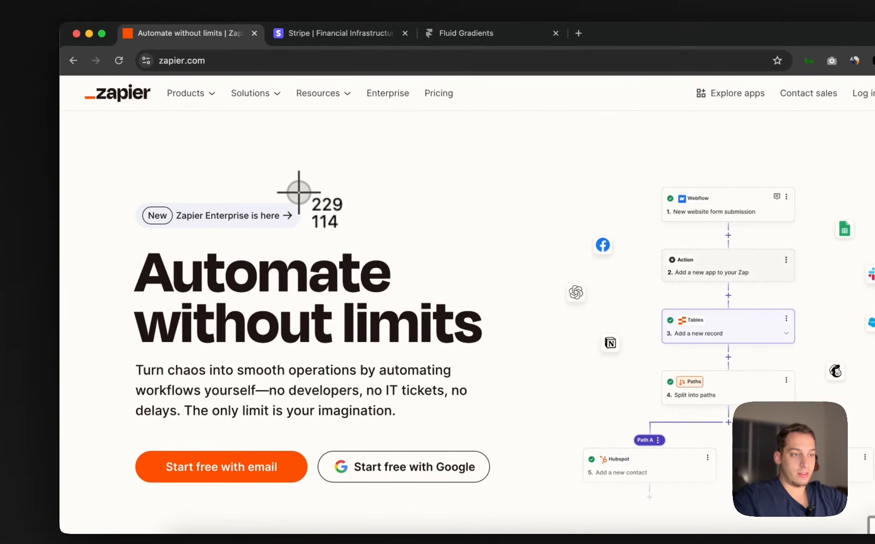
# - Return to Framer and set the Desktop breakpoint's fill to the cream background color sampled from the pasted hero content
pyautogui.click(402, 513)
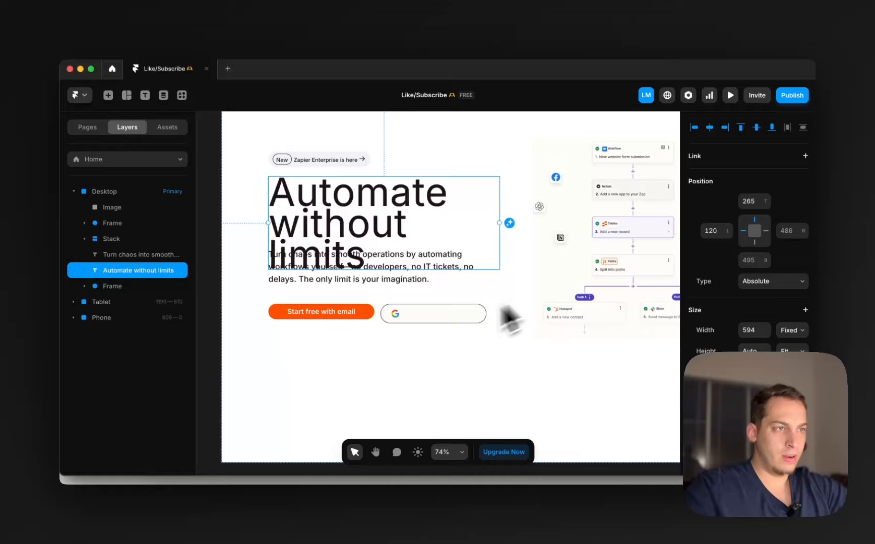
pyautogui.scroll(-3, 405, 344)
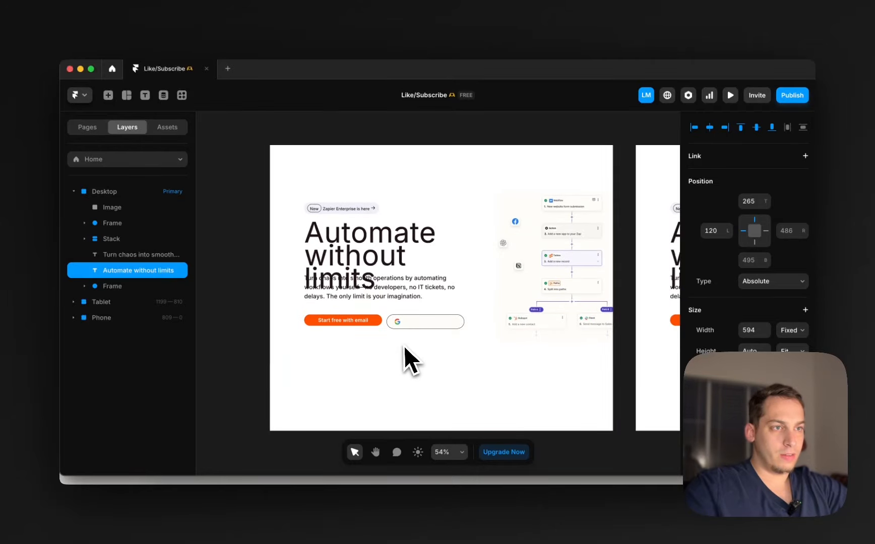
pyautogui.click(370, 131)
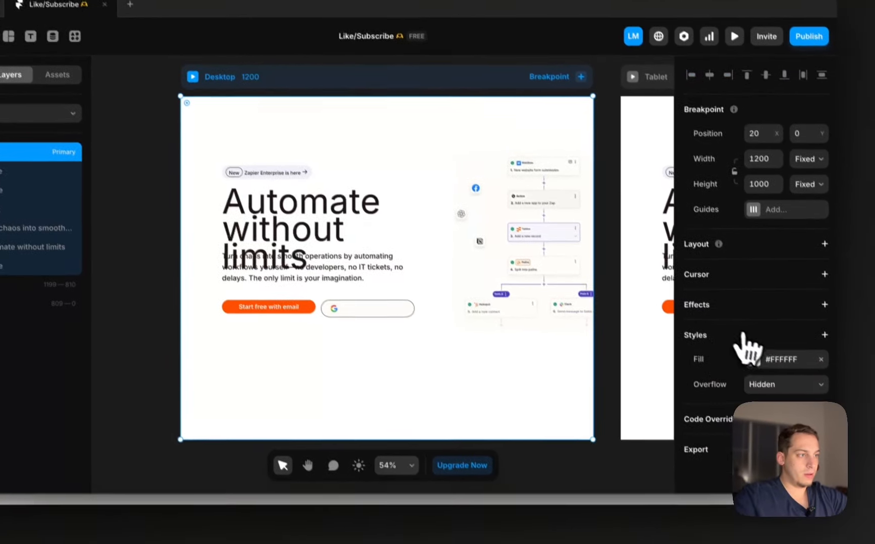
pyautogui.click(753, 359)
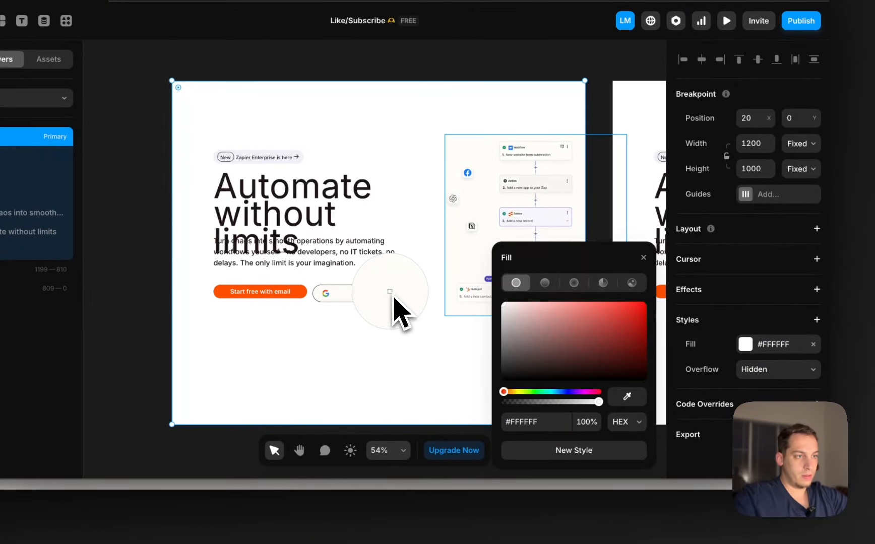
pyautogui.click(391, 292)
pyautogui.click(120, 259)
pyautogui.hscroll(2, 122, 262)
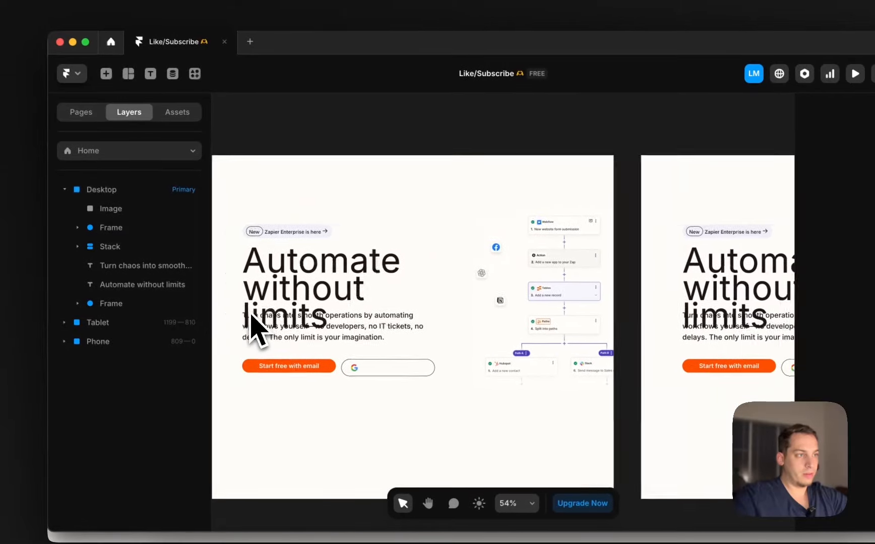
# - Rename the stack that holds the "Start free with email" text as Button
pyautogui.hscroll(7, 243, 309)
pyautogui.hscroll(-7, 233, 304)
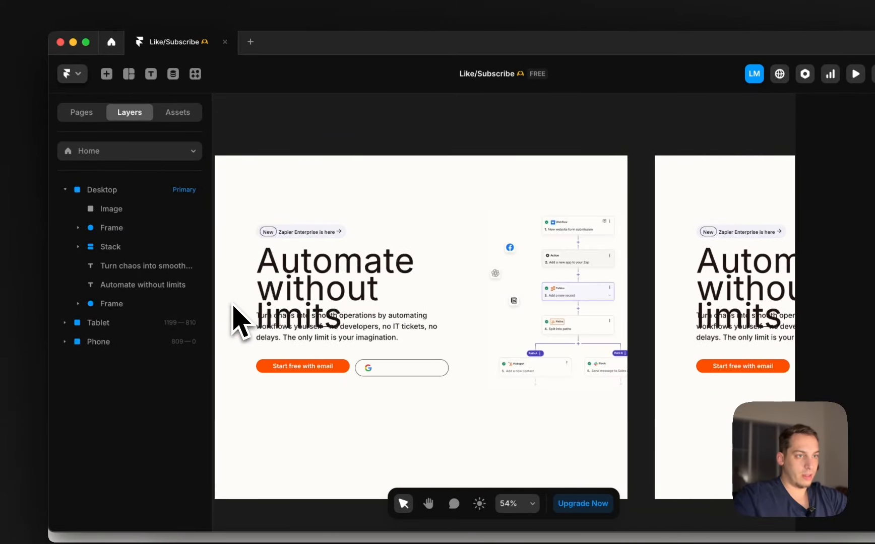
pyautogui.hscroll(-2, 242, 313)
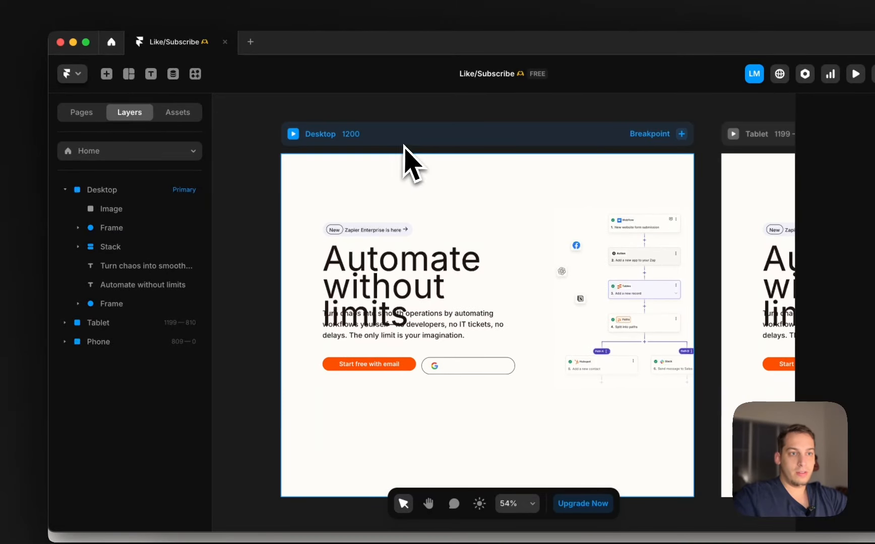
pyautogui.click(65, 190)
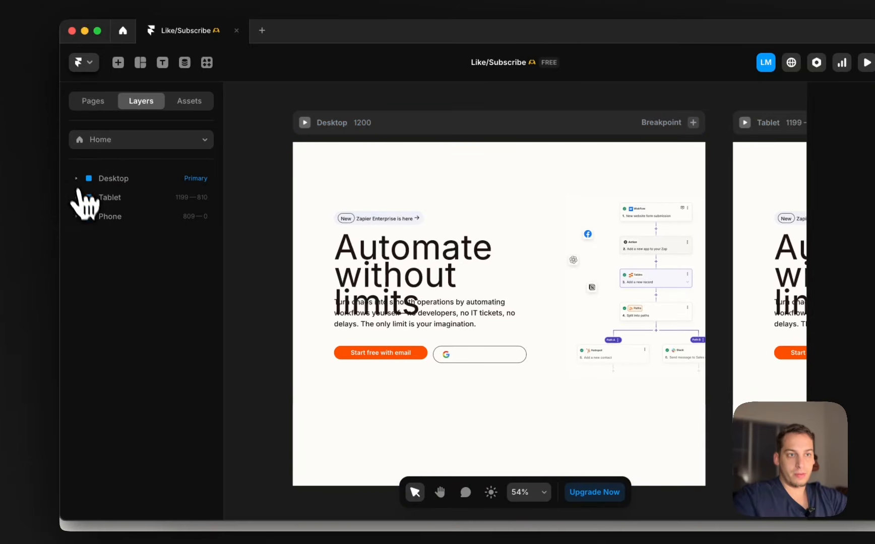
pyautogui.click(76, 179)
pyautogui.click(129, 240)
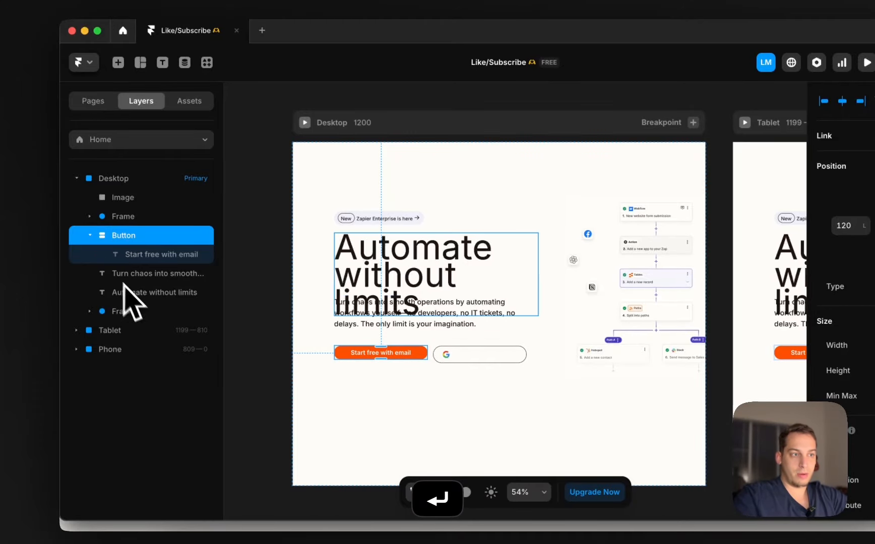
# - Examine the nested layers inside the badge frame and the Google button frame
pyautogui.click(113, 311)
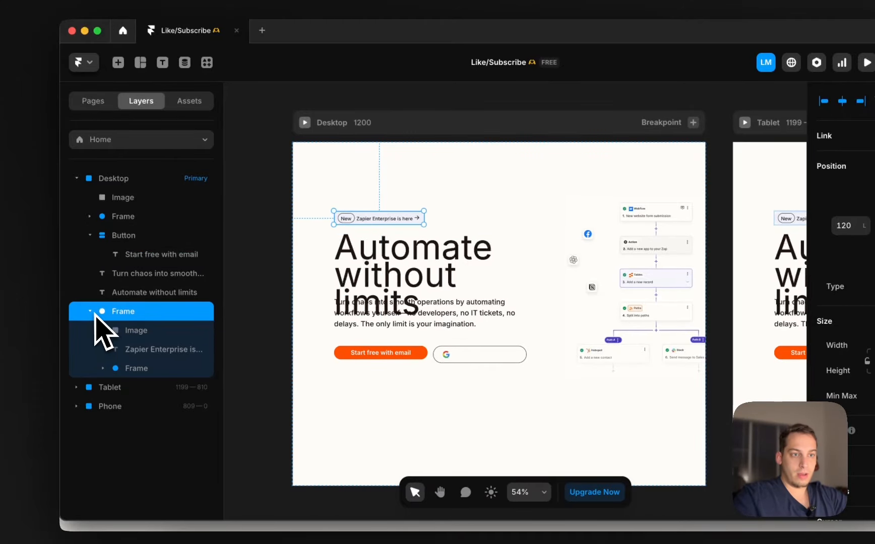
pyautogui.click(165, 372)
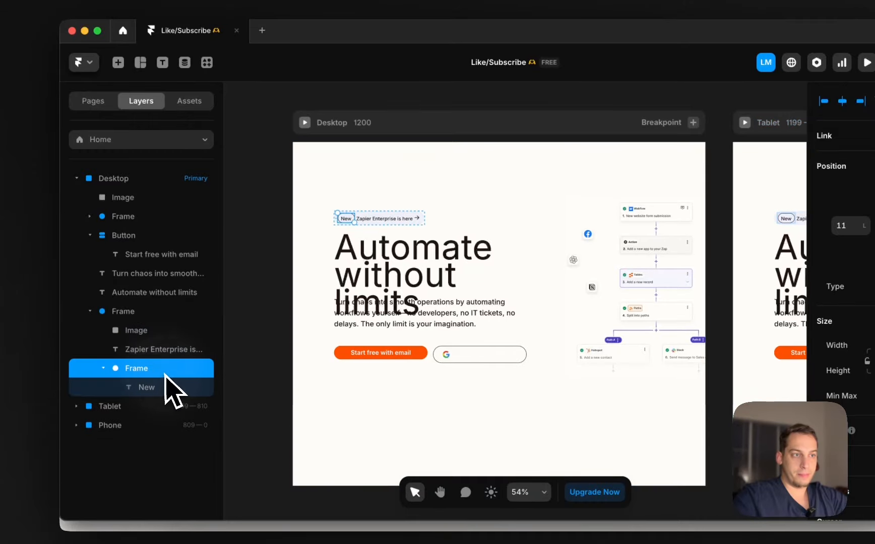
pyautogui.click(90, 306)
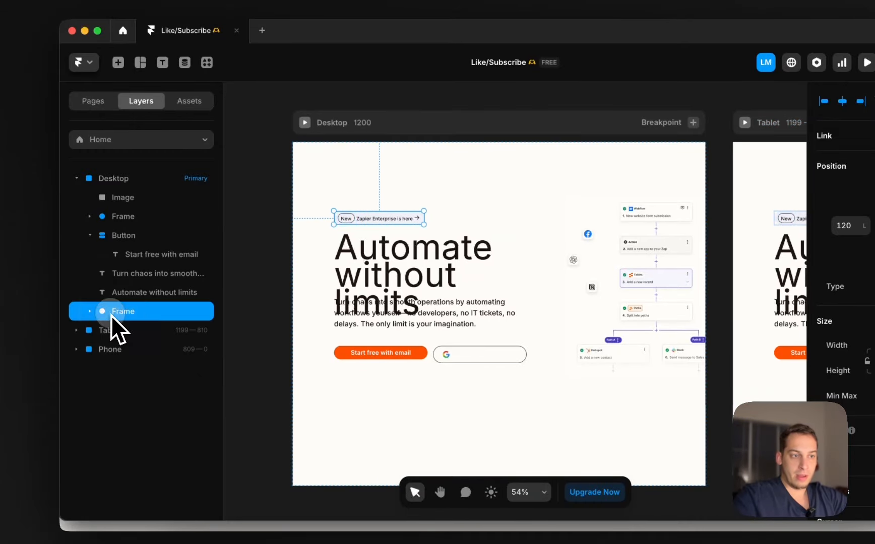
pyautogui.click(91, 216)
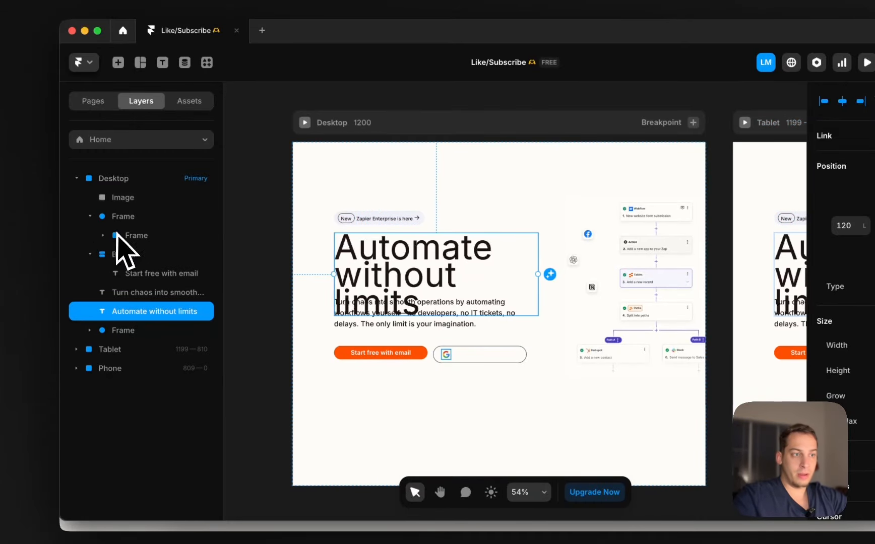
pyautogui.click(119, 236)
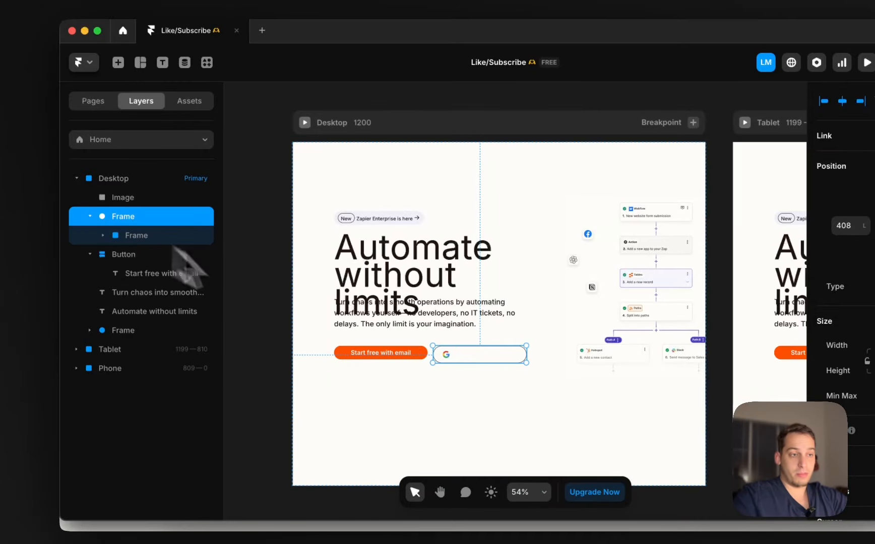
# - Add a vertical stack layout to the Desktop breakpoint
pyautogui.hscroll(-3, 348, 322)
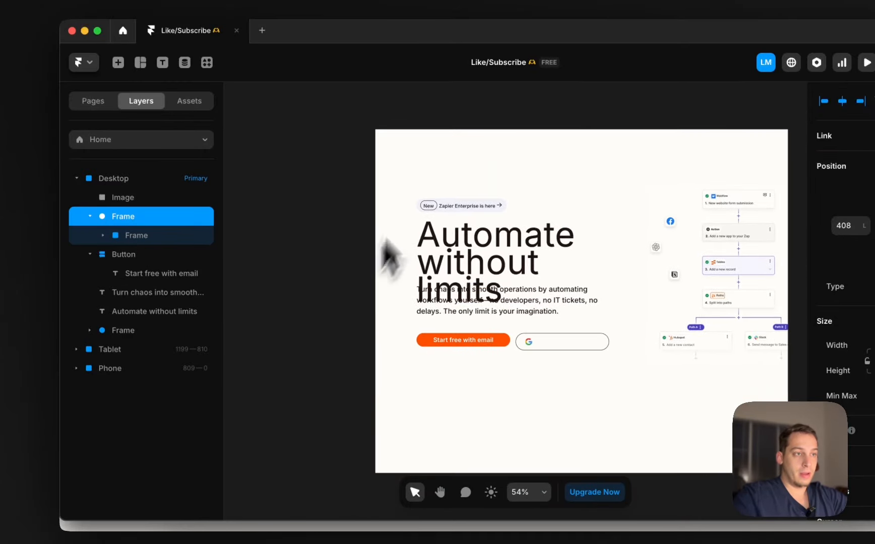
pyautogui.click(167, 179)
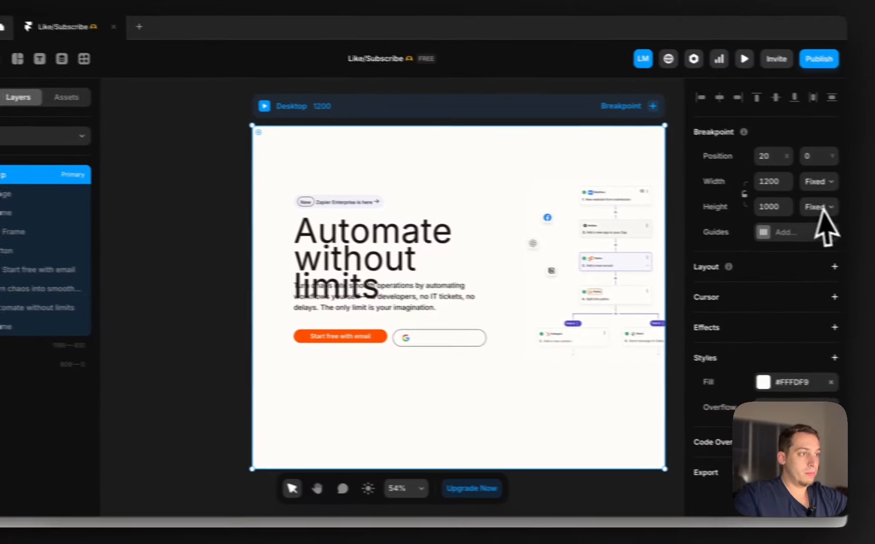
pyautogui.click(803, 264)
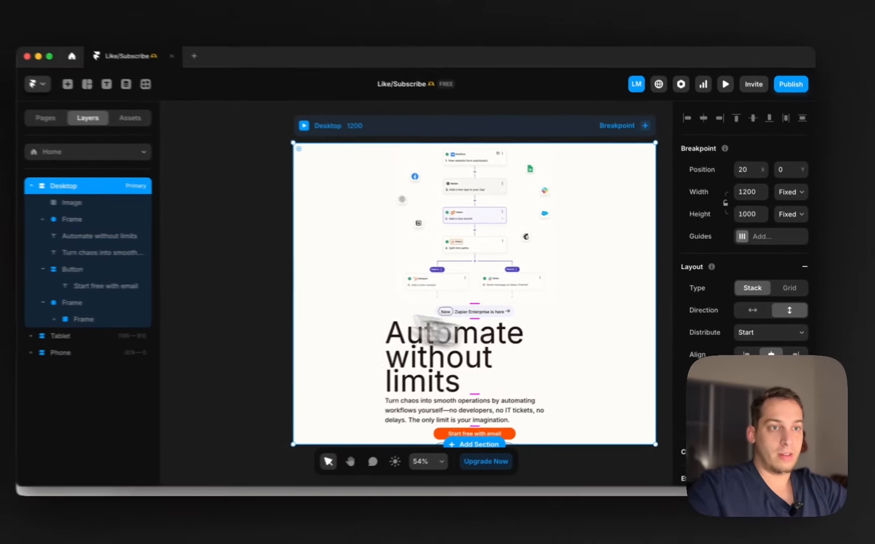
# - Wrap the "Automate without limits" heading and the paragraph below it in a new stack
pyautogui.click(85, 223)
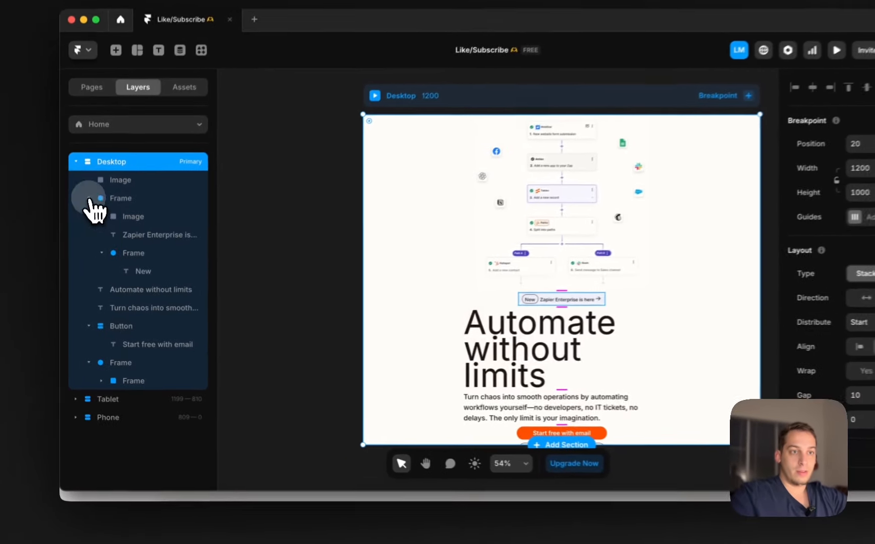
pyautogui.click(85, 222)
pyautogui.click(103, 222)
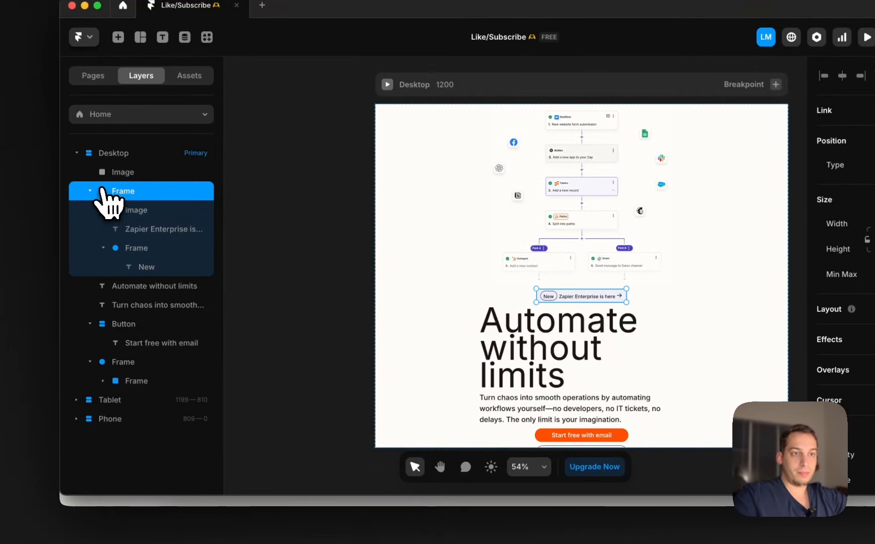
pyautogui.click(89, 191)
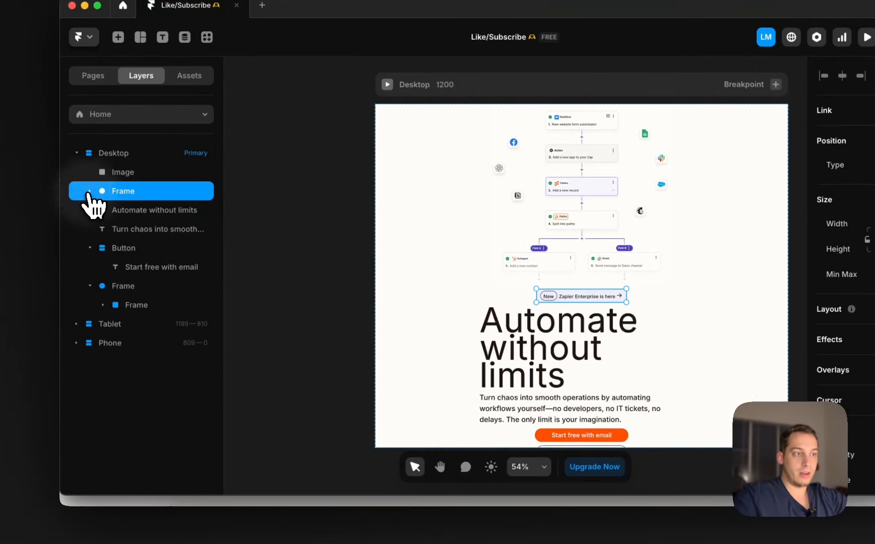
pyautogui.click(119, 230)
pyautogui.keyDown('shift'); pyautogui.click(122, 211); pyautogui.keyUp('shift')
pyautogui.rightClick(124, 218)
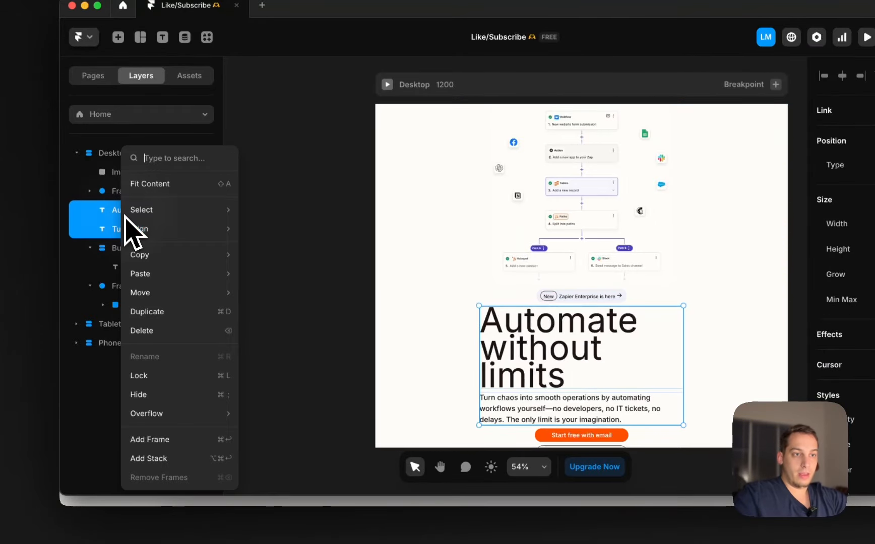
pyautogui.click(148, 459)
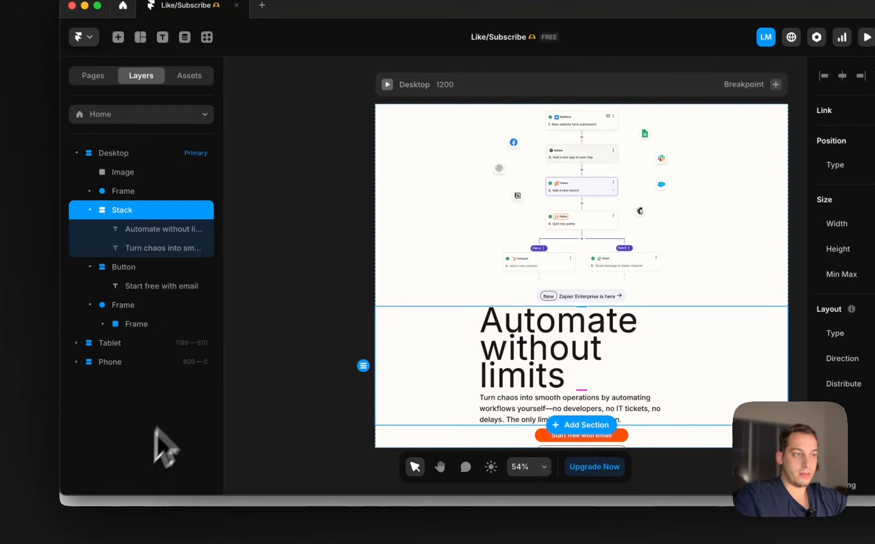
# - Wrap the badge frame and the heading-and-paragraph stack together in an outer stack
pyautogui.keyDown('shift'); pyautogui.click(119, 196); pyautogui.keyUp('shift')
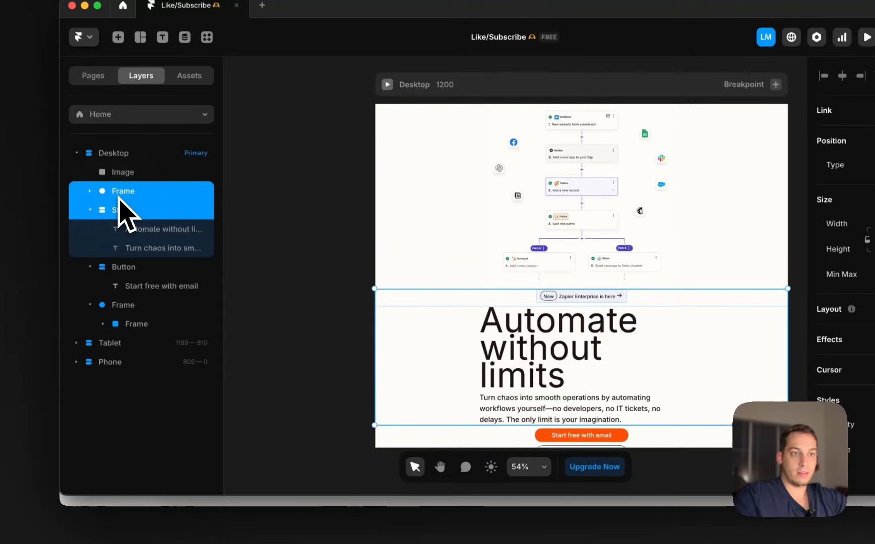
pyautogui.rightClick(119, 196)
pyautogui.click(153, 458)
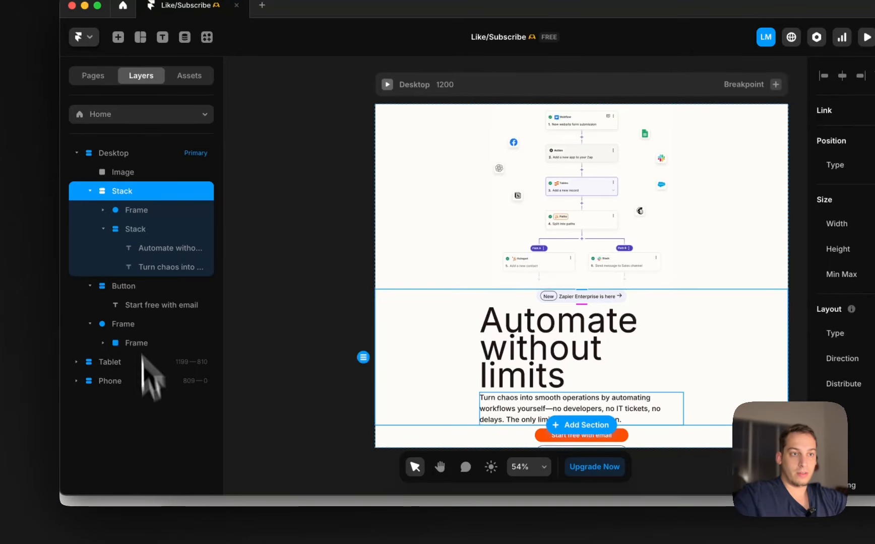
# - Rename the inner heading-and-paragraph stack as Text and the outer stack as Left
pyautogui.doubleClick(128, 233)
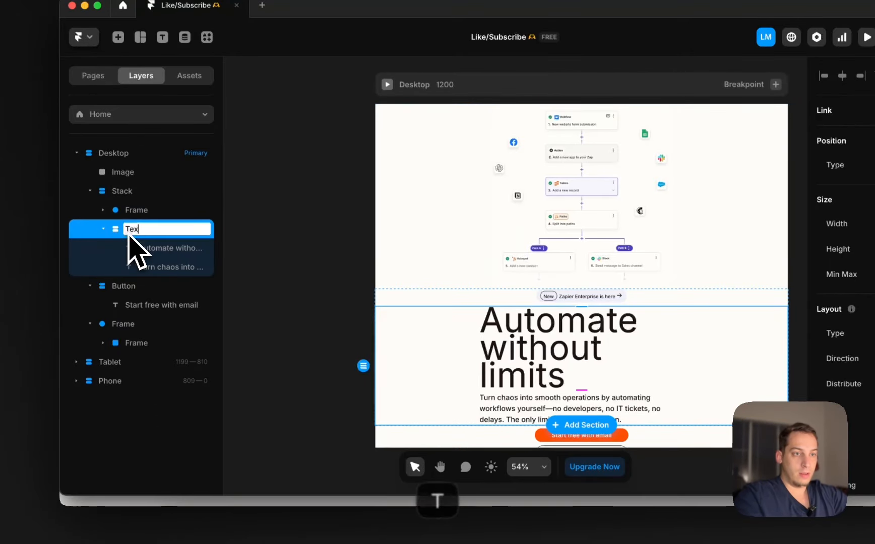
pyautogui.doubleClick(129, 190)
pyautogui.write('Left')
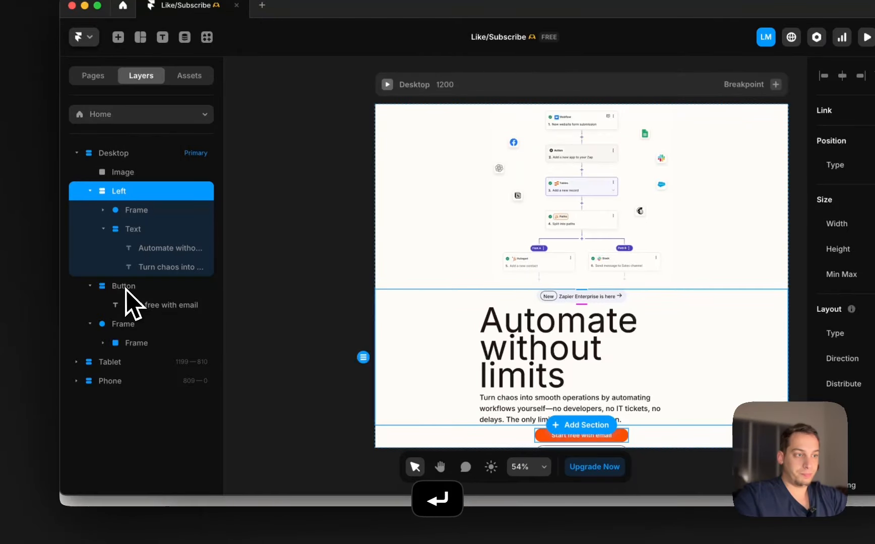
# - Wrap the Button stack and the Google button frame together in a new stack
pyautogui.doubleClick(125, 288)
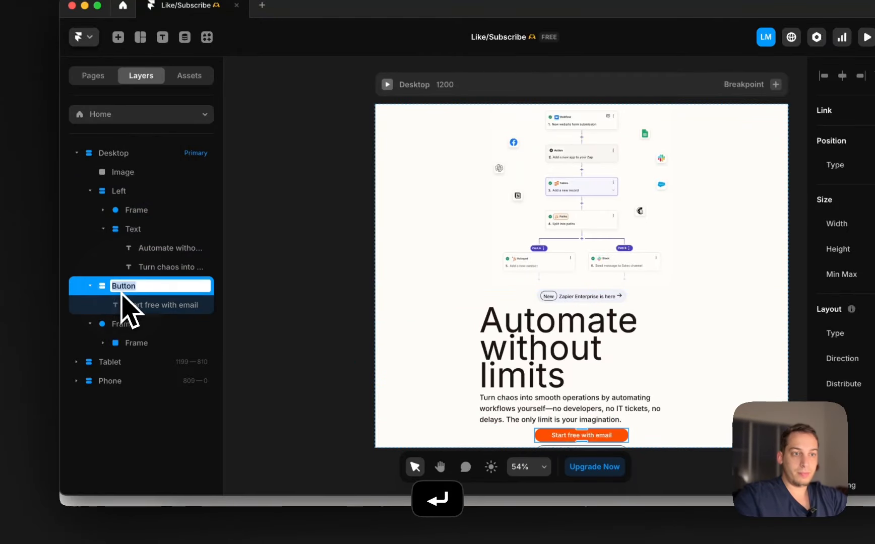
pyautogui.click(90, 285)
pyautogui.click(112, 310)
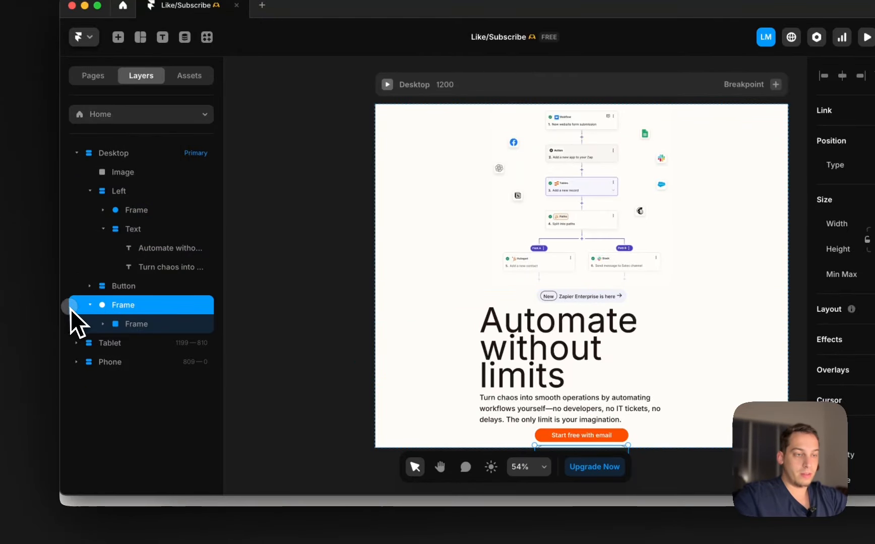
pyautogui.rightClick(137, 295)
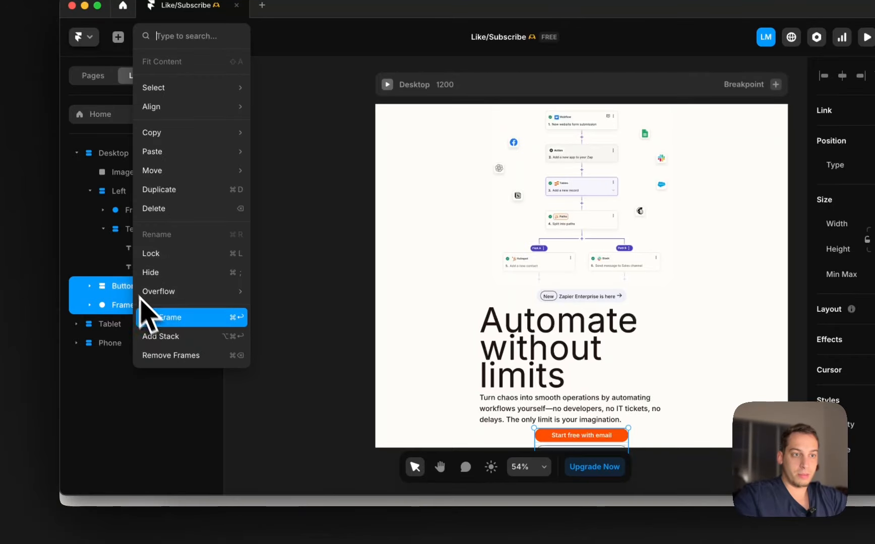
pyautogui.click(162, 336)
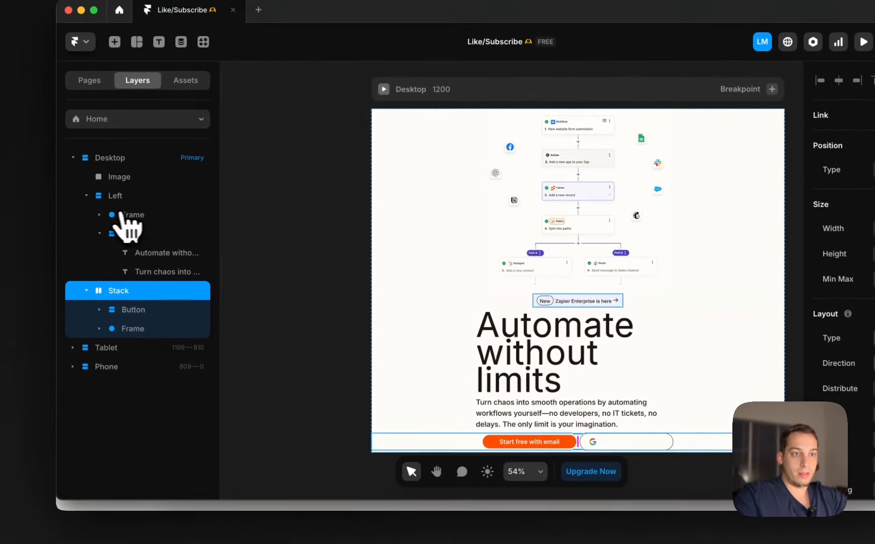
# - Move the stack with the two buttons into the Left stack and collapse its layers
pyautogui.click(97, 215)
pyautogui.click(97, 215)
pyautogui.click(97, 234)
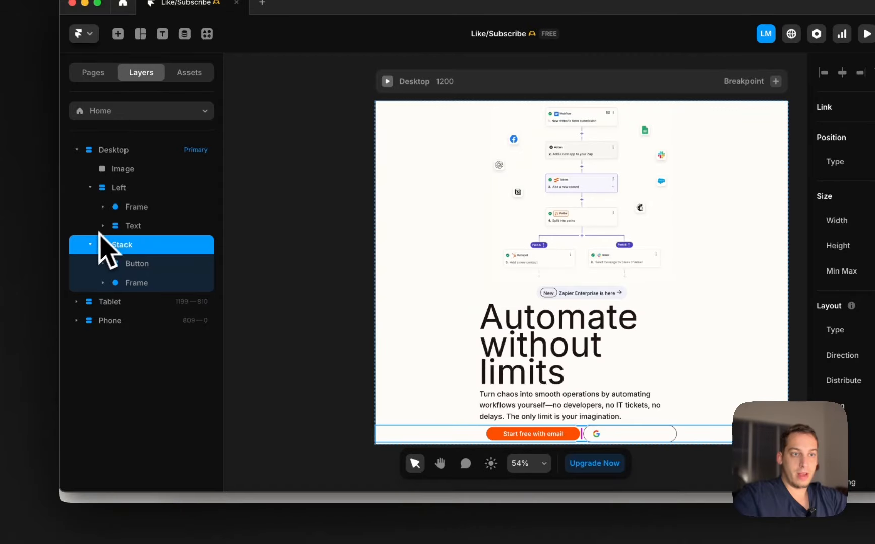
pyautogui.click(95, 246)
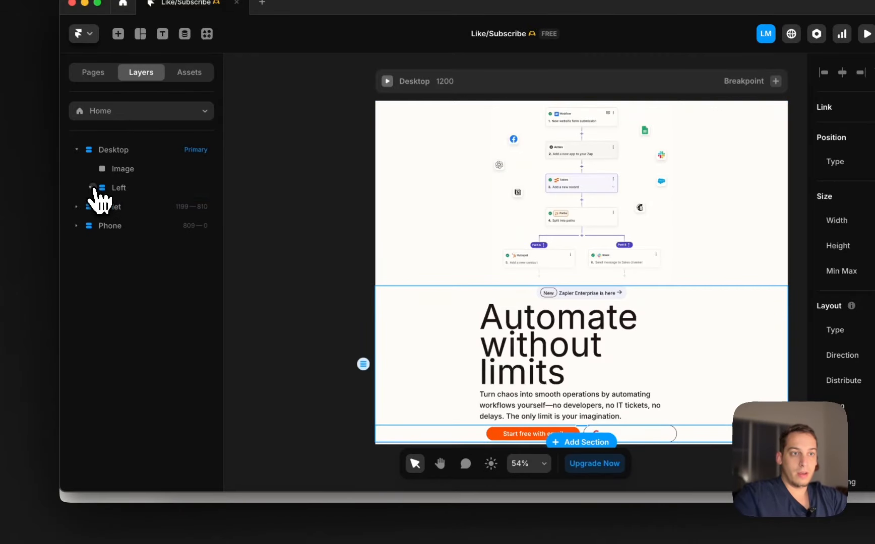
# - Wrap the workflow image in its own stack and rename that stack as Right
pyautogui.rightClick(117, 178)
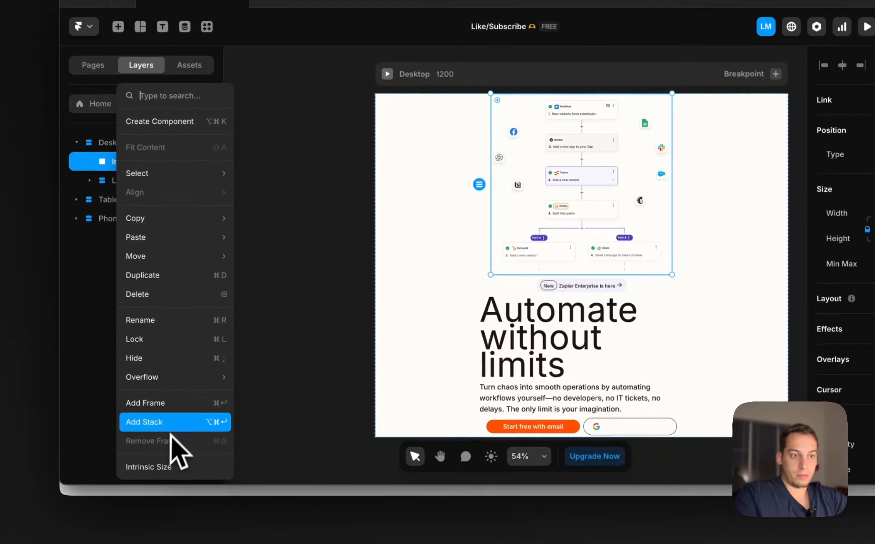
pyautogui.click(175, 428)
pyautogui.doubleClick(120, 161)
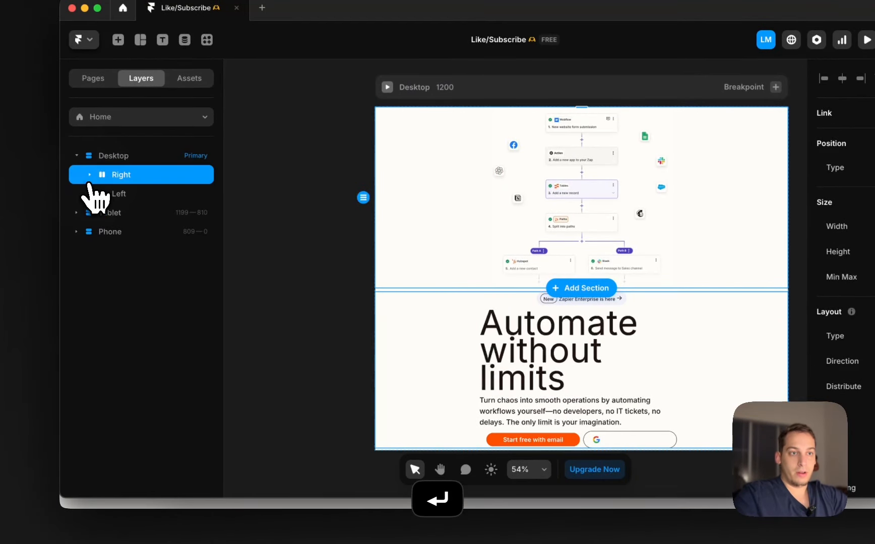
# - Wrap the Right and Left stacks in a parent stack and rename it as Hero
pyautogui.rightClick(130, 193)
pyautogui.click(141, 473)
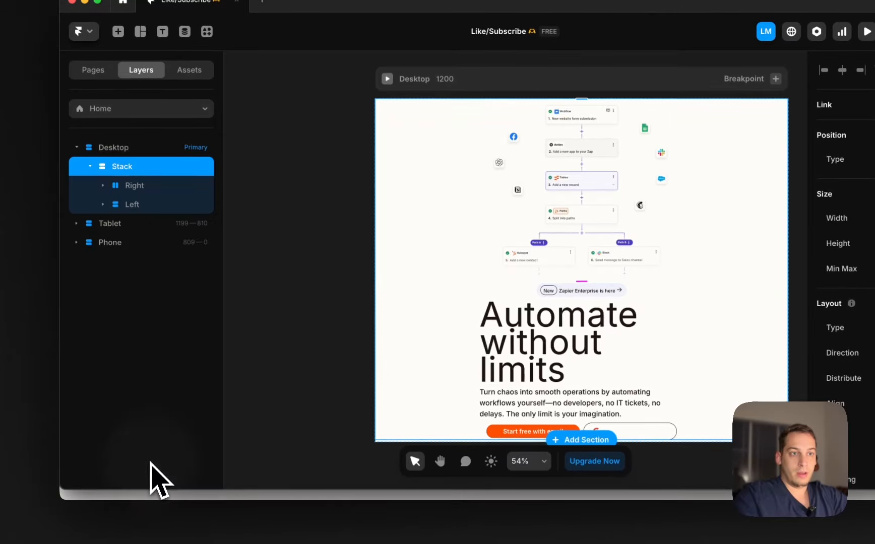
pyautogui.doubleClick(124, 168)
pyautogui.write('Hero')
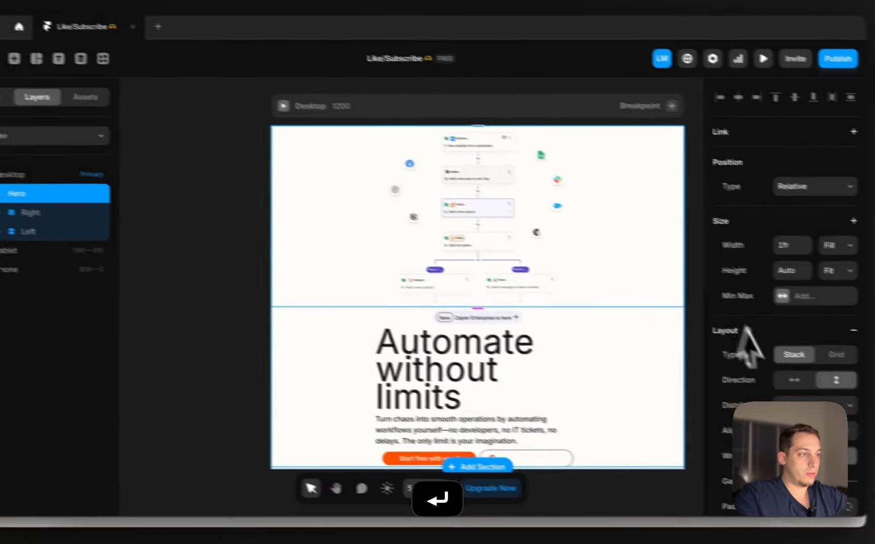
# - Set the Hero stack's direction to horizontal and place the Left stack before the Right stack
pyautogui.click(767, 371)
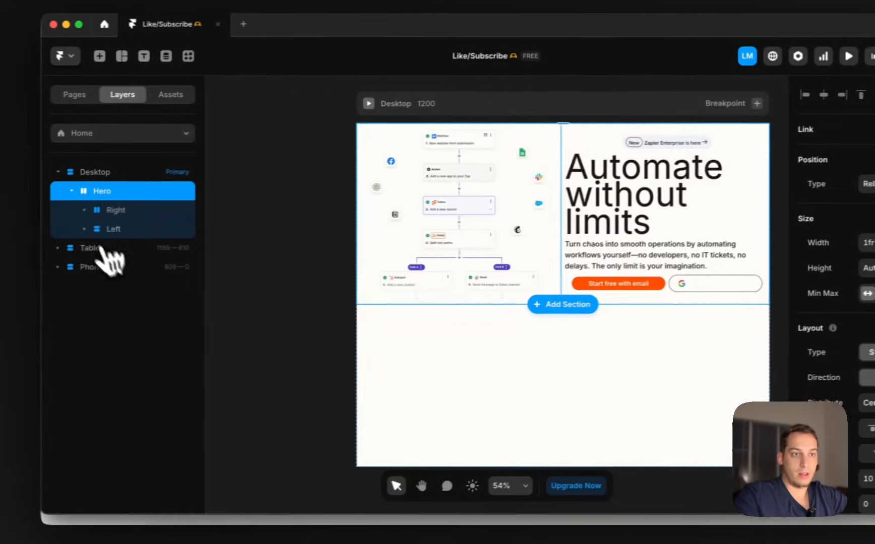
pyautogui.moveTo(104, 231); pyautogui.dragTo(113, 205)
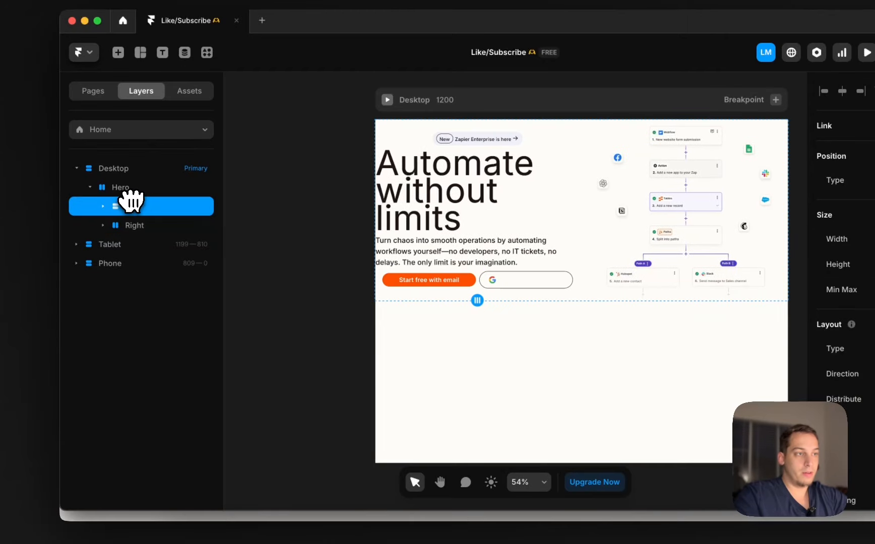
pyautogui.click(315, 209)
# - Select the Hero stack and switch to the Zapier page in the browser to check the original hero layout
pyautogui.hscroll(3, 283, 217)
pyautogui.click(141, 189)
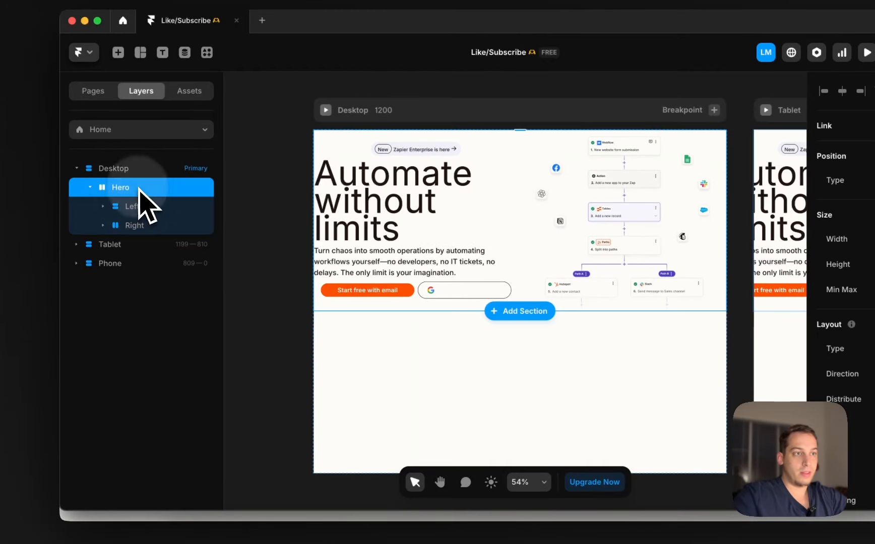
pyautogui.click(224, 527)
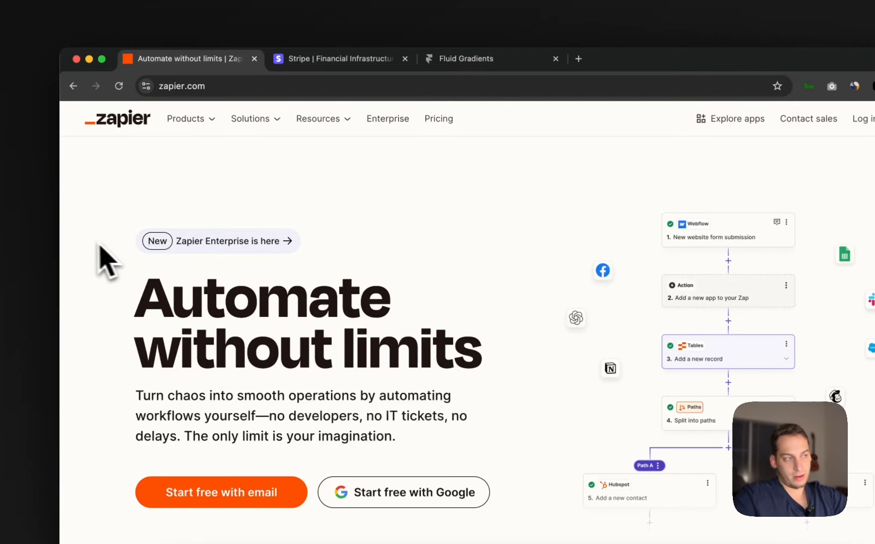
# - Inspect the Zapier page's hero container in the browser developer tools to check its padding values, and close the tools
pyautogui.rightClick(603, 175)
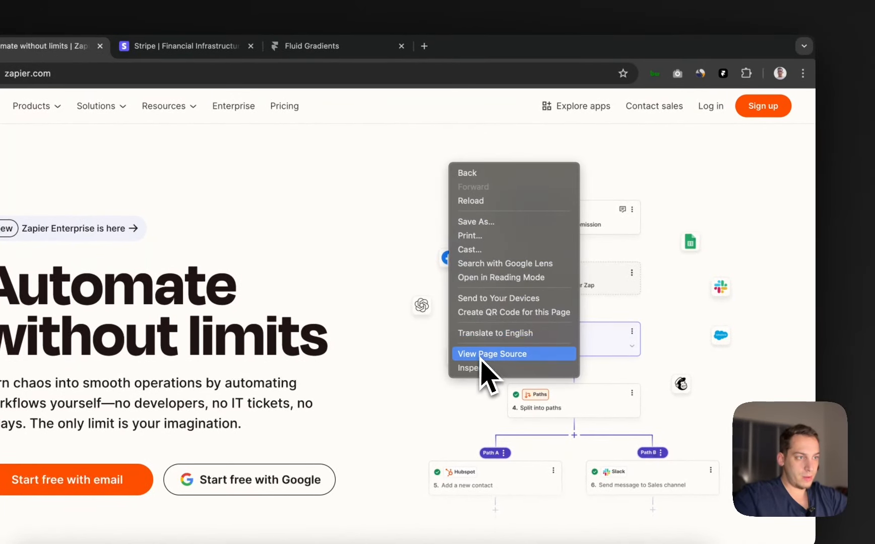
pyautogui.click(479, 368)
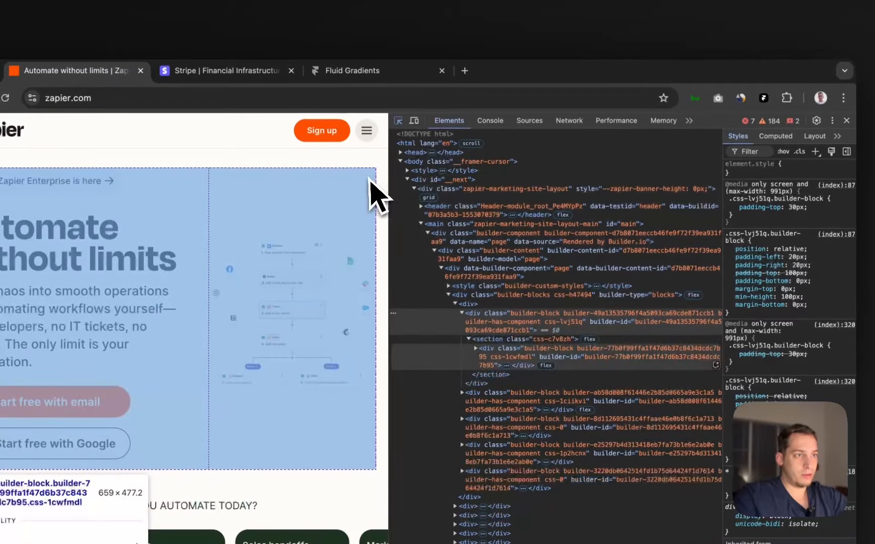
pyautogui.moveTo(373, 187); pyautogui.dragTo(836, 169)
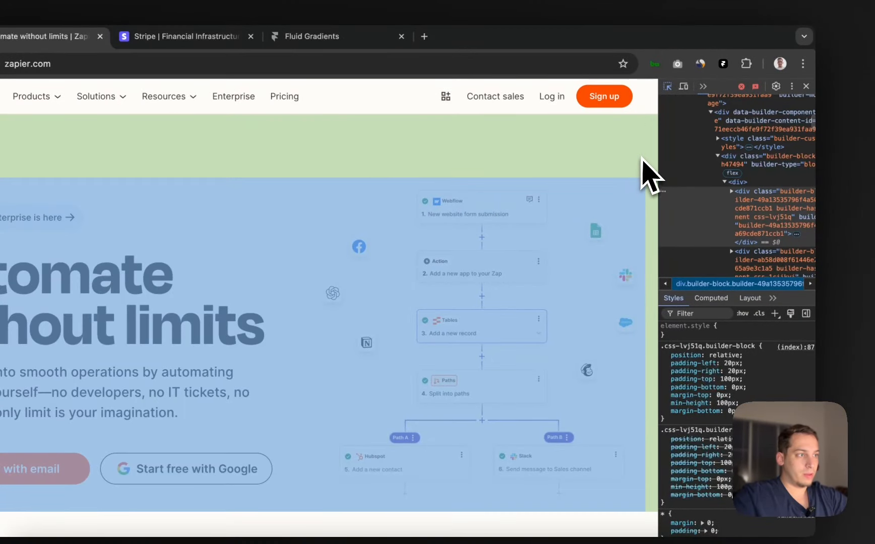
pyautogui.click(643, 160)
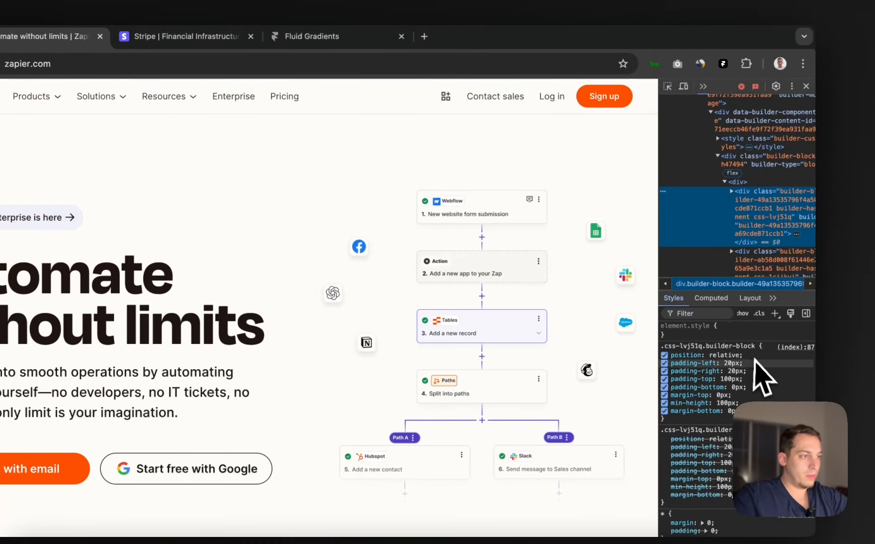
pyautogui.scroll(-5, 756, 362)
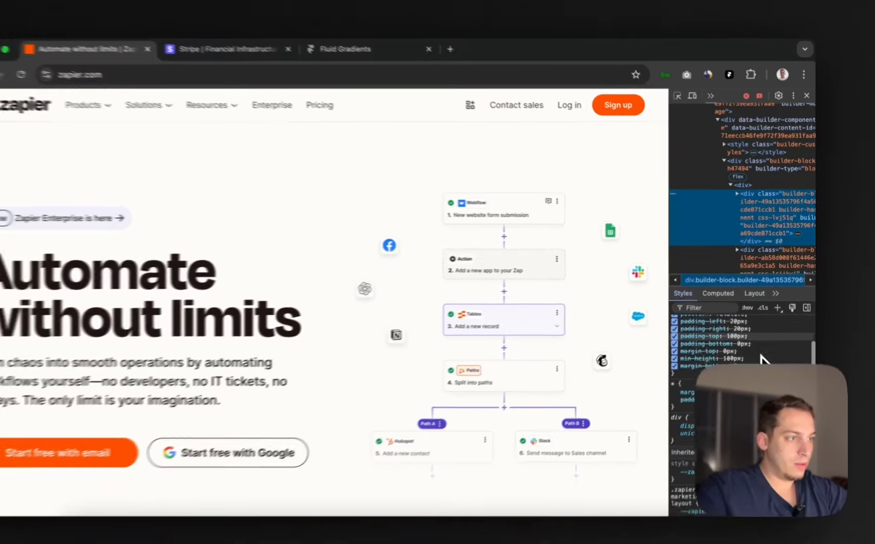
pyautogui.scroll(-5, 757, 367)
pyautogui.scroll(-5, 767, 342)
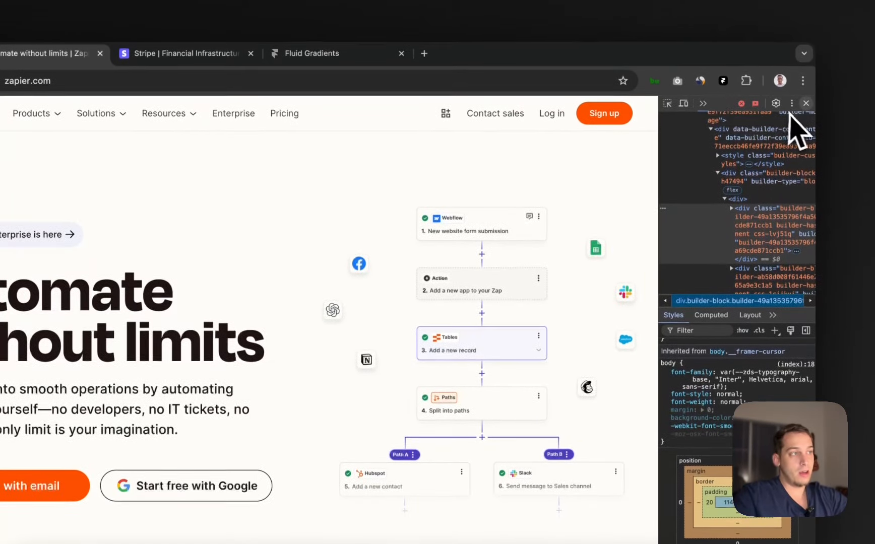
pyautogui.click(805, 59)
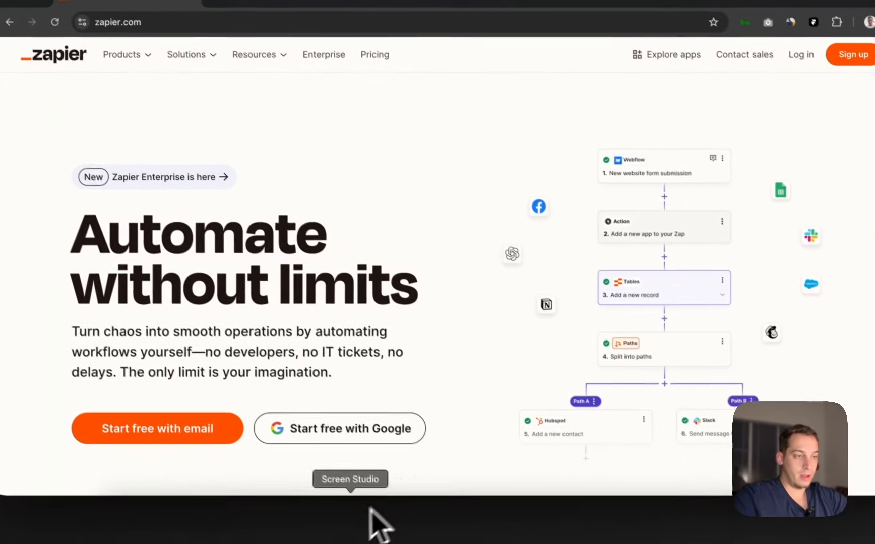
# - Switch back to Framer and set the Hero stack's padding to 100 at top and bottom and 60 on the right and left
pyautogui.click(445, 526)
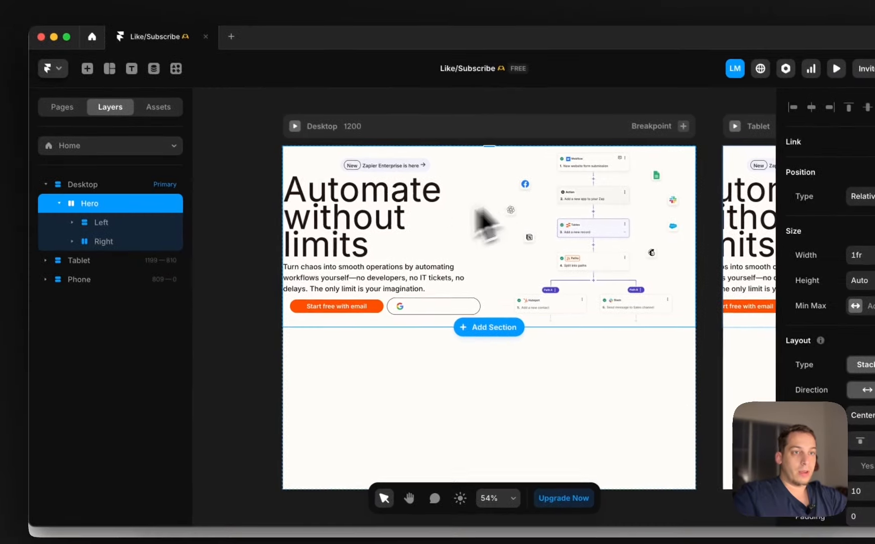
pyautogui.scroll(-3, 786, 351)
pyautogui.click(796, 334)
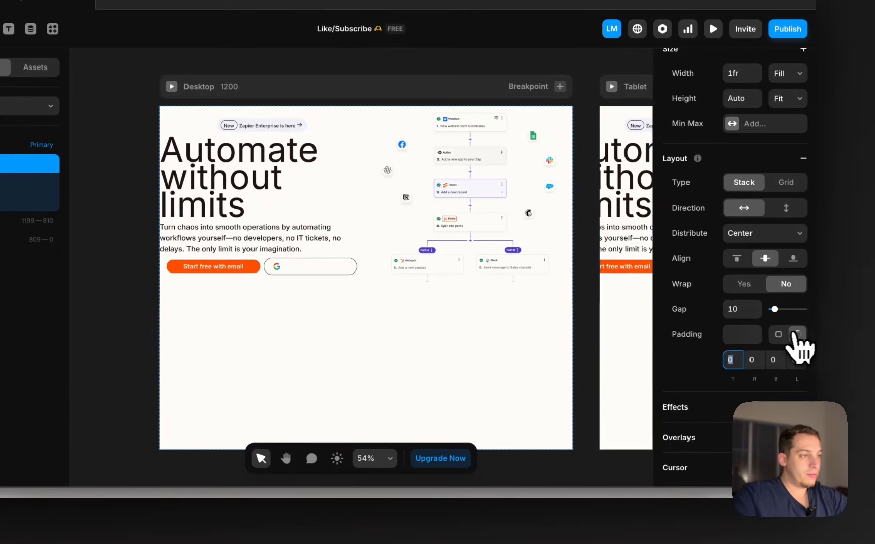
pyautogui.click(771, 360)
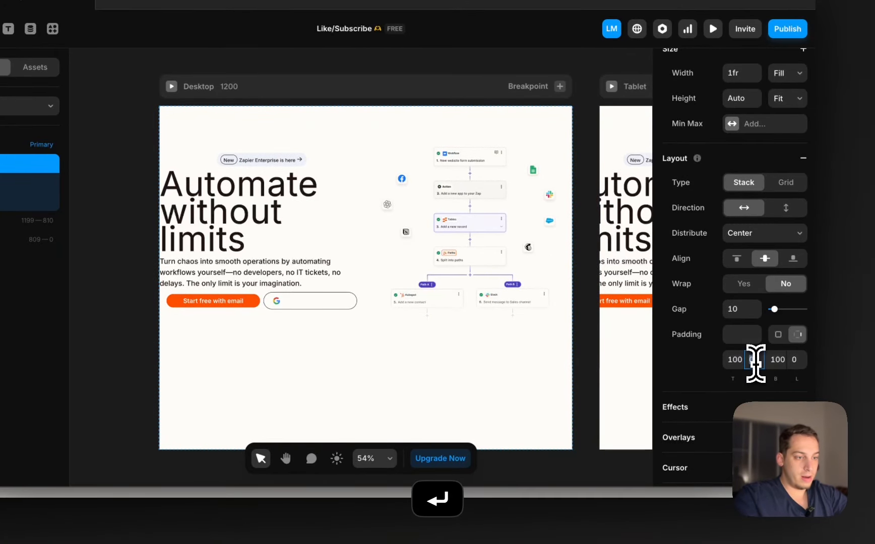
pyautogui.click(796, 359)
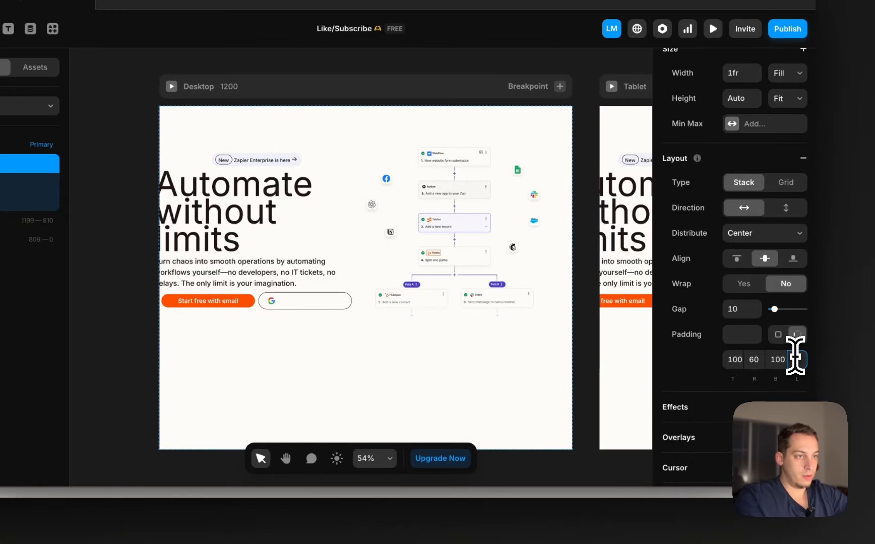
pyautogui.press('Return')
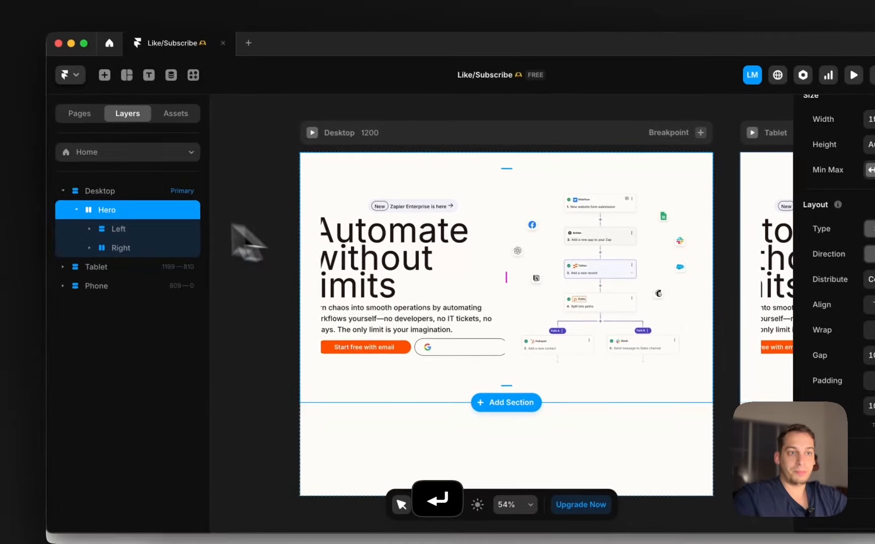
# - Convert the "Zapier Enterprise is here" badge frame inside the Left stack into a stack by adding a layout
pyautogui.click(124, 230)
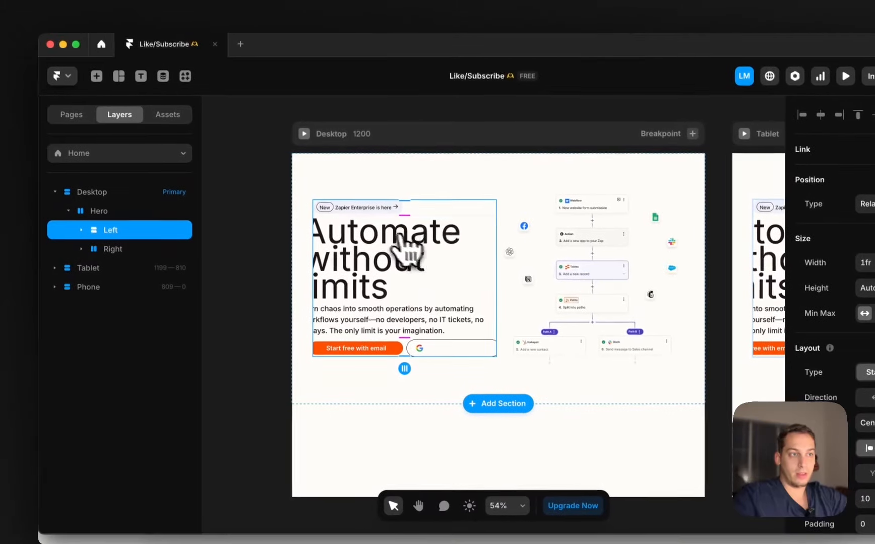
pyautogui.scroll(4, 205, 150)
pyautogui.click(83, 230)
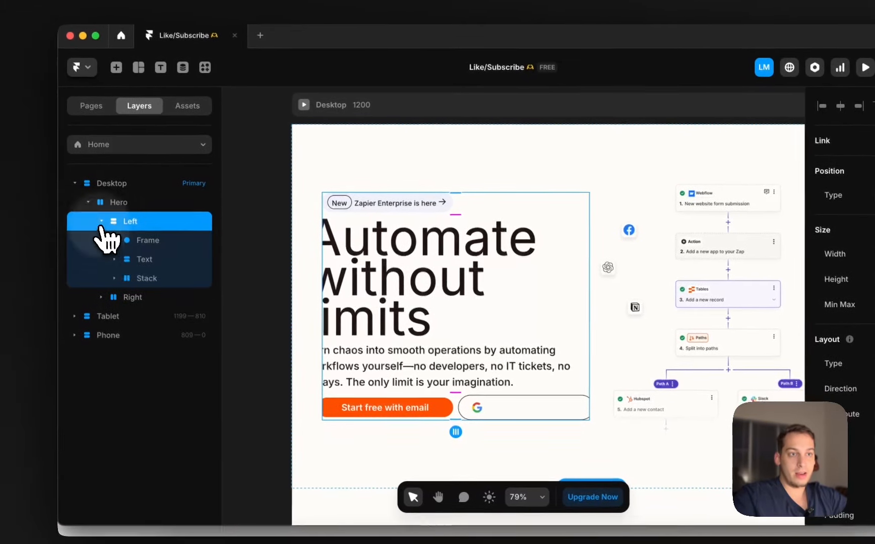
pyautogui.click(110, 250)
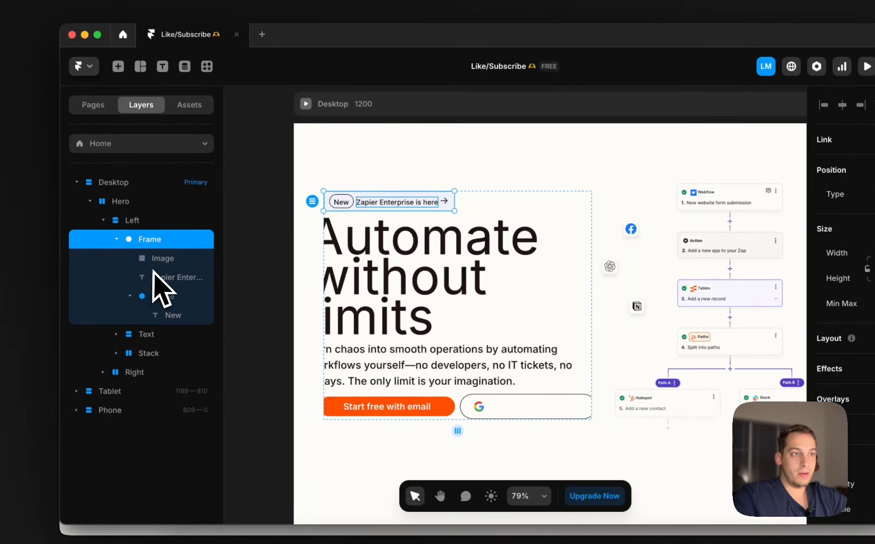
pyautogui.click(156, 259)
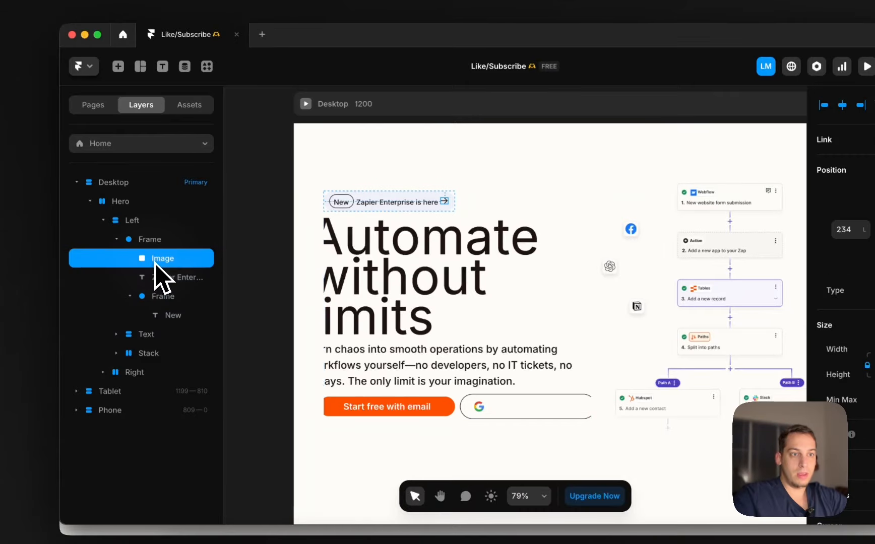
pyautogui.click(151, 240)
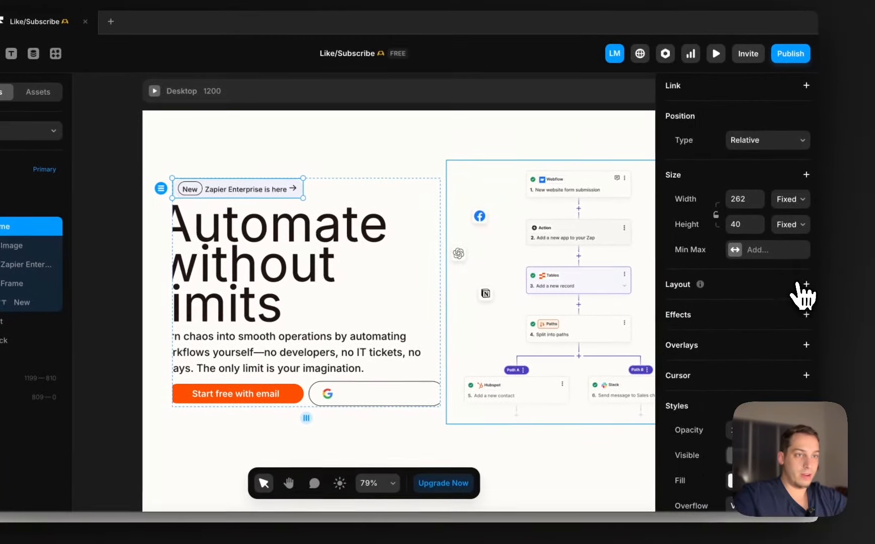
pyautogui.click(805, 285)
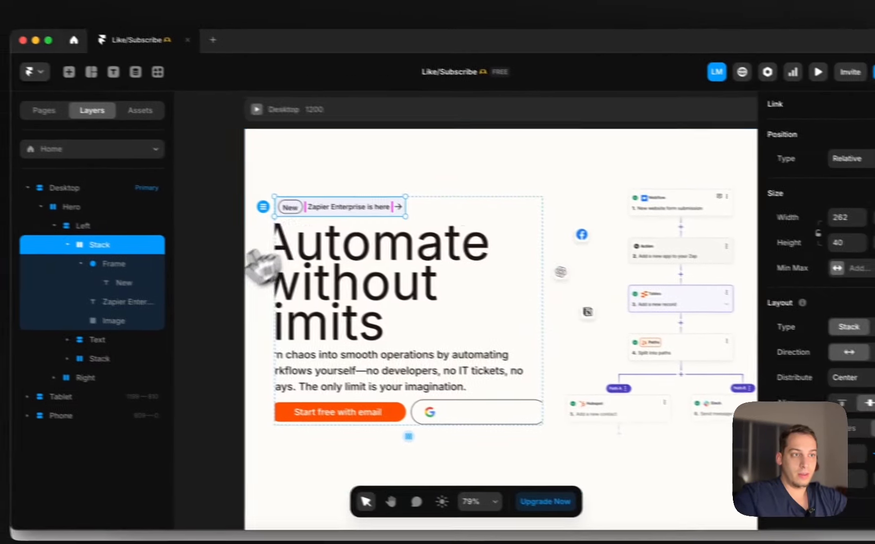
# - Convert the frame around the badge's "New" label into a stack by adding a layout, and collapse it in the layer tree
pyautogui.scroll(5, 192, 189)
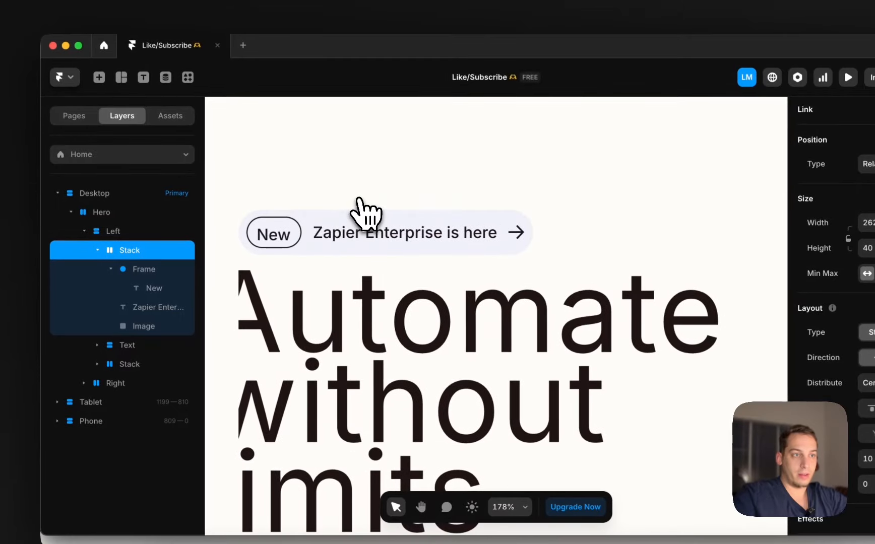
pyautogui.click(146, 269)
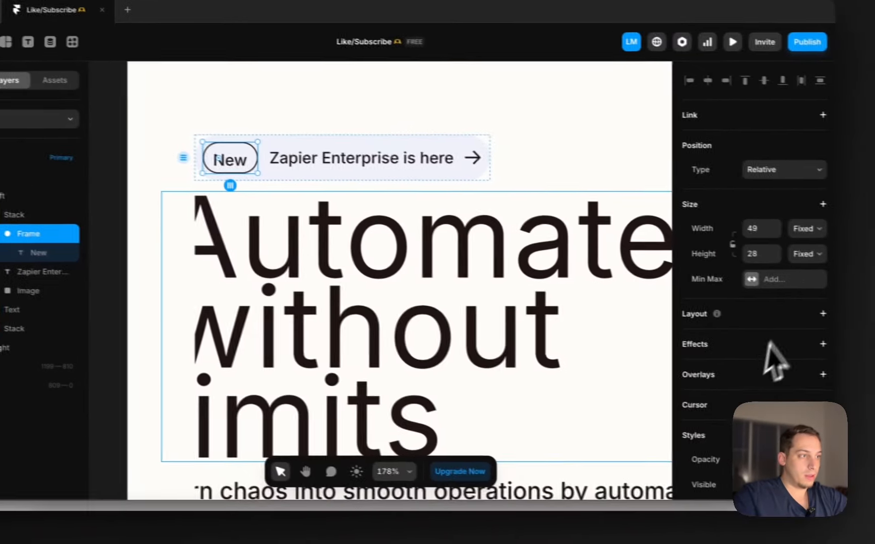
pyautogui.click(803, 313)
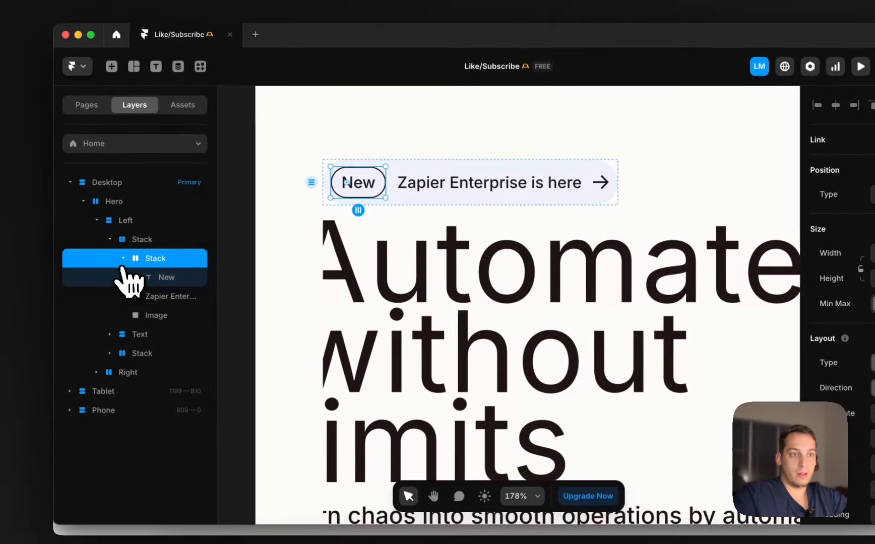
pyautogui.click(104, 267)
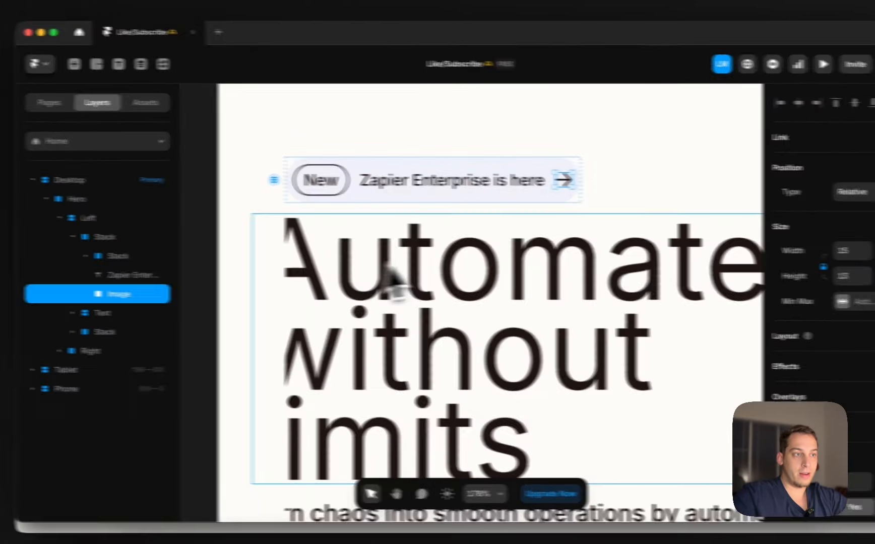
# - Set the width of both the "Automate without limits" heading and the paragraph below it to Fill
pyautogui.scroll(-4, 480, 245)
pyautogui.click(481, 246)
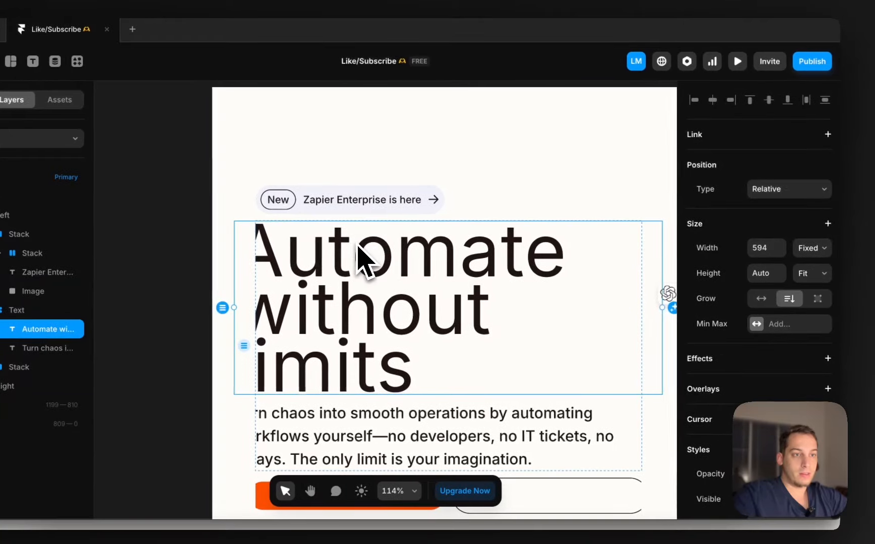
pyautogui.click(803, 249)
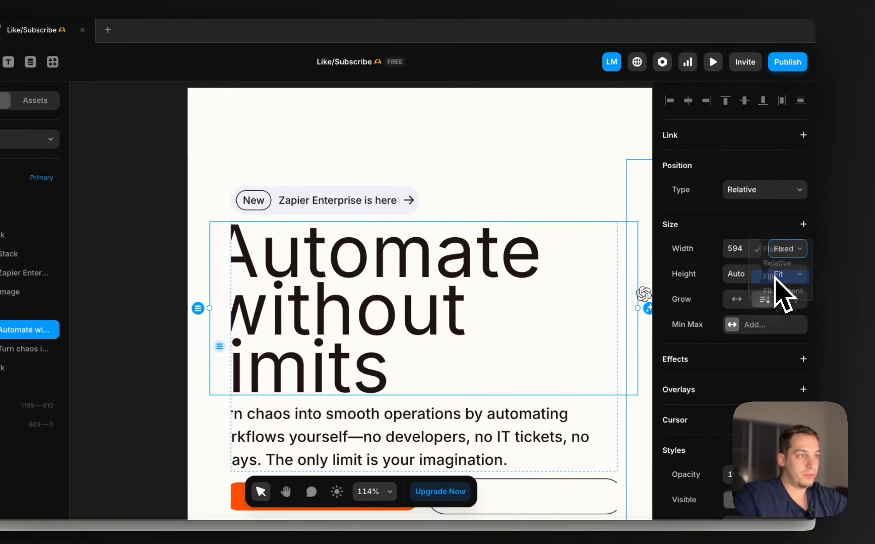
pyautogui.click(775, 277)
pyautogui.hscroll(3, 437, 272)
pyautogui.scroll(-5, 428, 270)
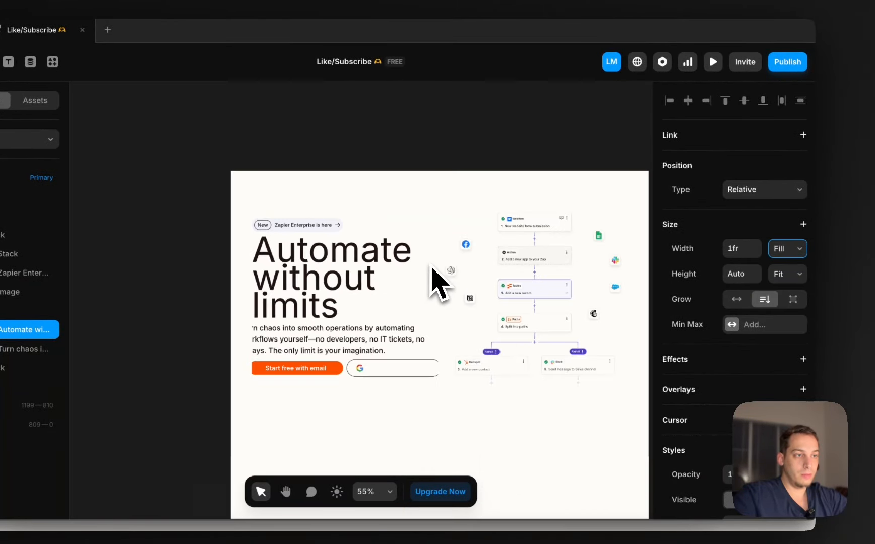
pyautogui.click(354, 326)
pyautogui.click(812, 233)
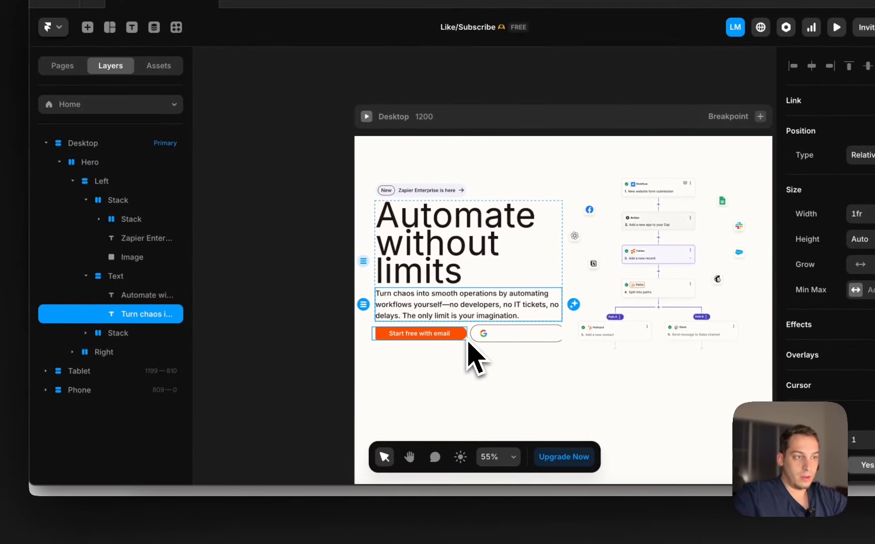
# - Set the width of the orange "Start free with email" button to Fill
pyautogui.click(335, 357)
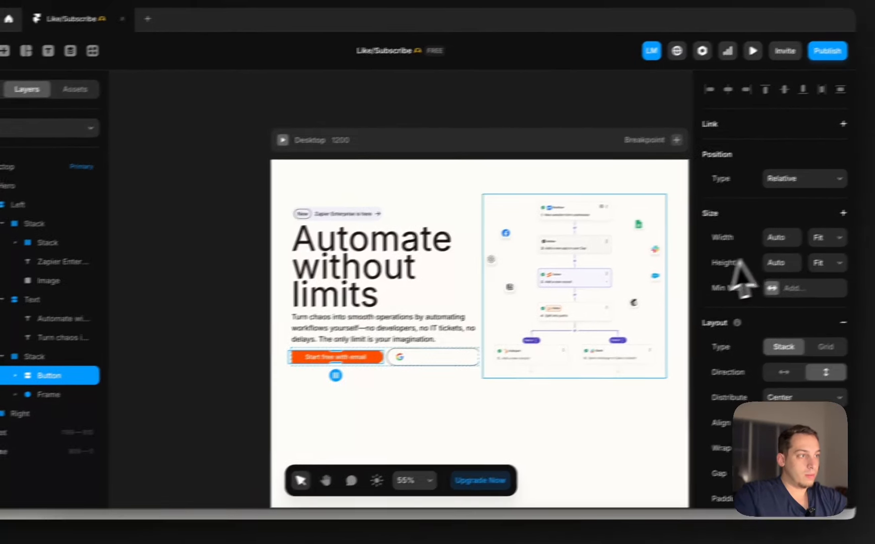
pyautogui.click(786, 247)
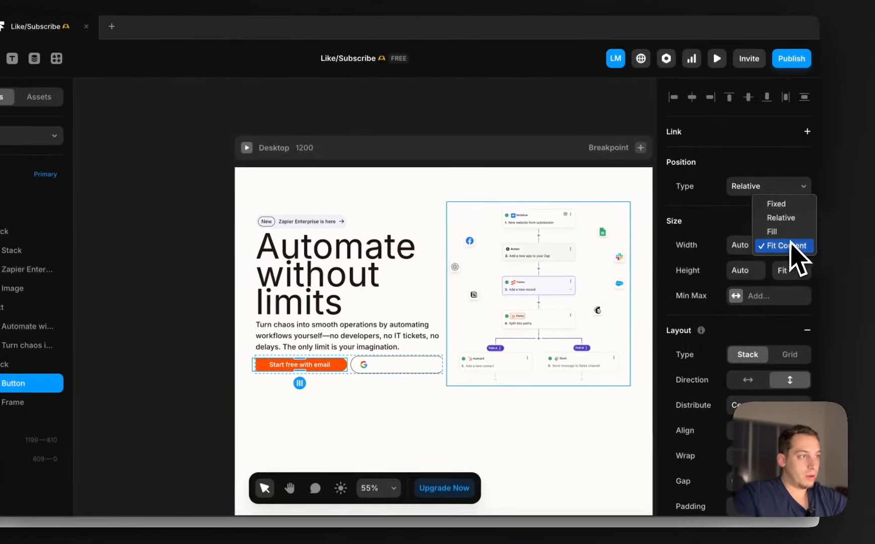
pyautogui.click(786, 247)
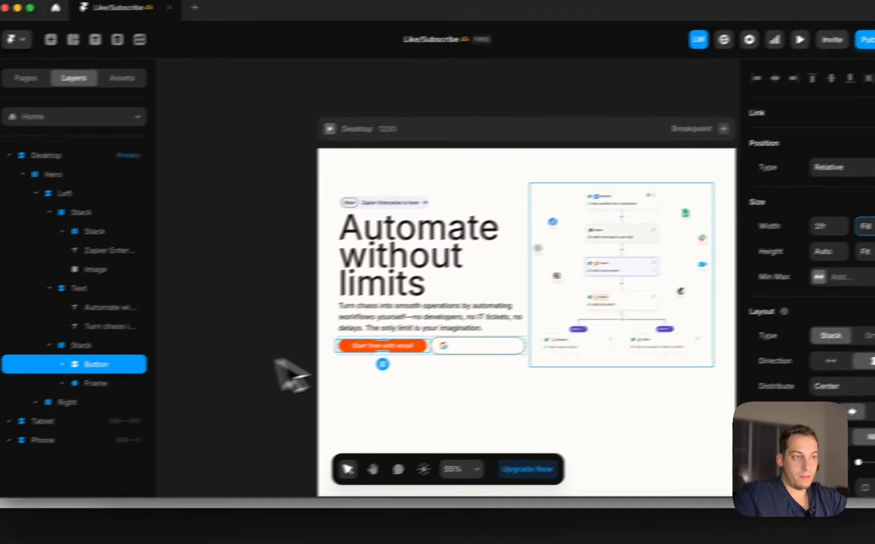
# - Convert the outlined Google button's frame into a stack by adding a layout, and expand it to check its contents
pyautogui.click(25, 405)
pyautogui.rightClick(26, 405)
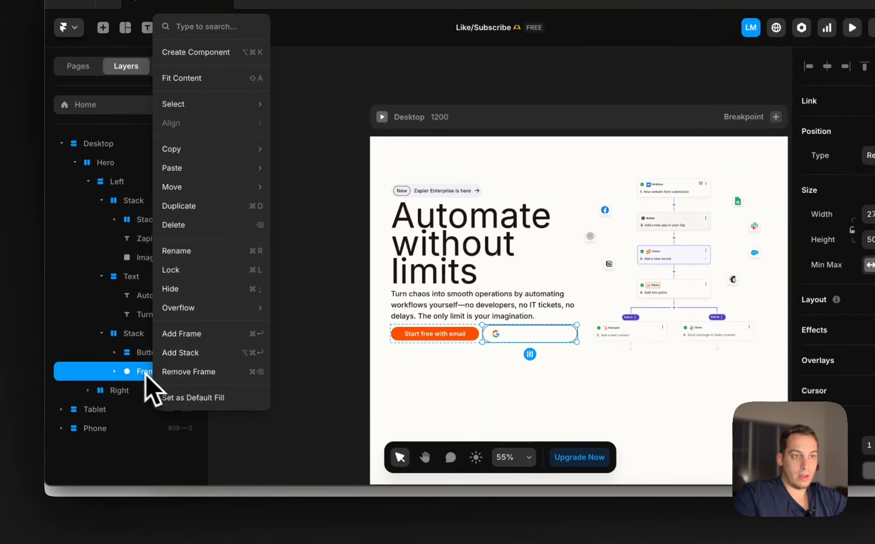
pyautogui.click(144, 372)
pyautogui.scroll(-1, 761, 347)
pyautogui.click(804, 296)
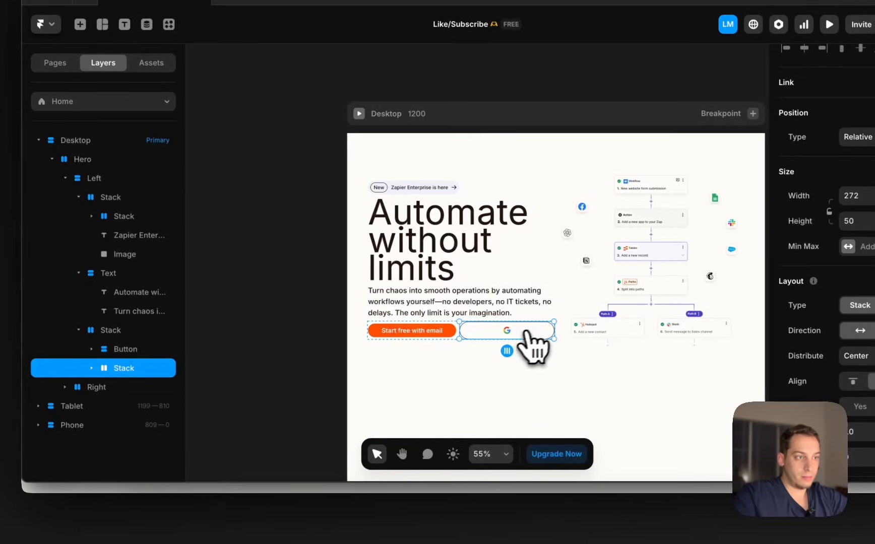
pyautogui.scroll(10, 527, 335)
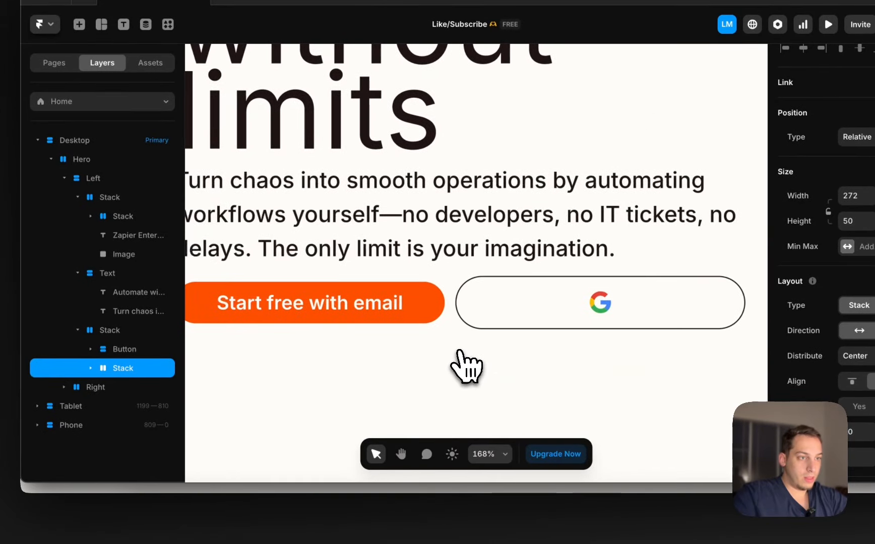
pyautogui.scroll(-4, 466, 365)
pyautogui.click(91, 368)
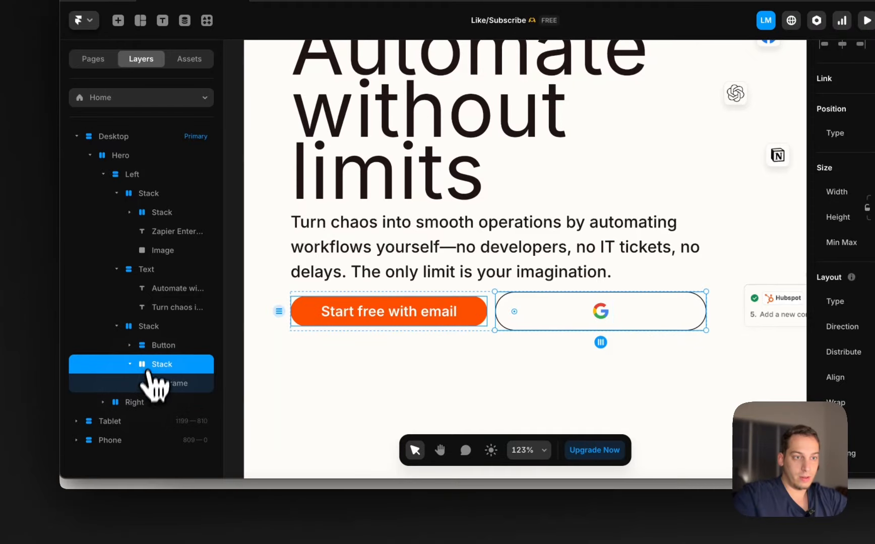
# - Set the width of the "Start free with email" label inside the orange button to Fill
pyautogui.click(413, 319)
pyautogui.hscroll(-5, 416, 330)
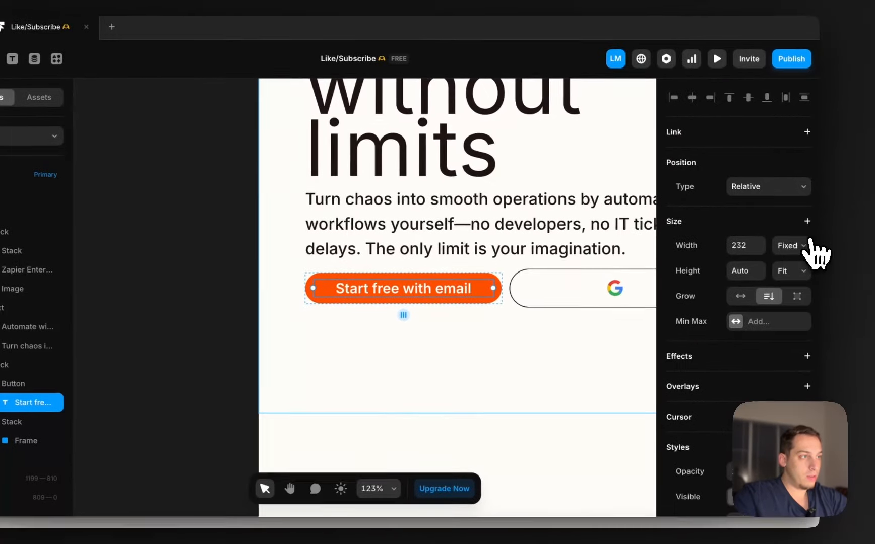
pyautogui.click(824, 234)
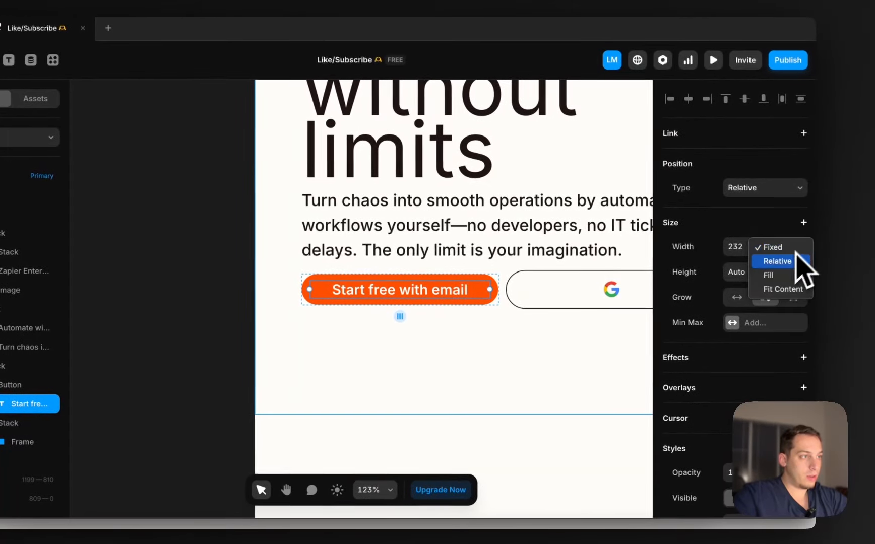
pyautogui.moveTo(440, 310); pyautogui.dragTo(227, 306)
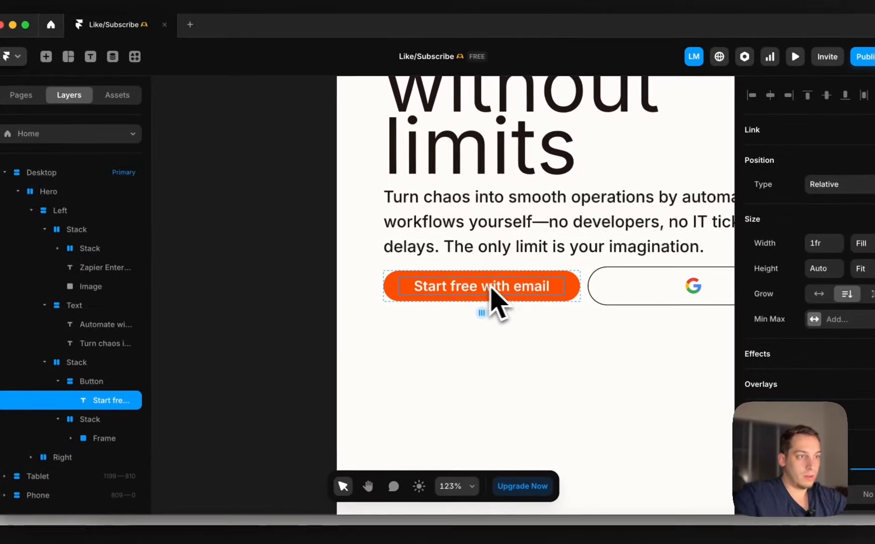
# - Copy the "Start free with email" label into the outlined Google button beside its logo, and check the matching button on the live Zapier homepage
pyautogui.moveTo(257, 268); pyautogui.dragTo(708, 288)
pyautogui.hscroll(3, 707, 288)
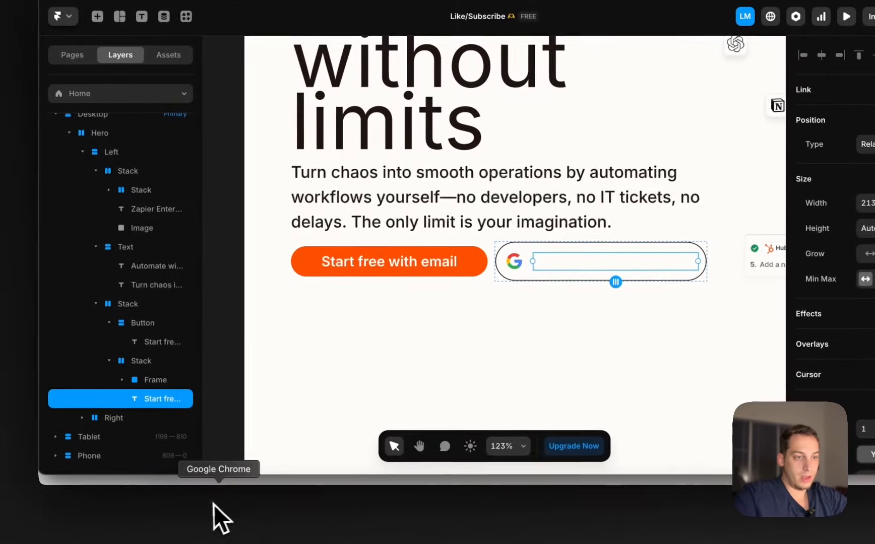
pyautogui.click(216, 510)
pyautogui.scroll(-5, 388, 254)
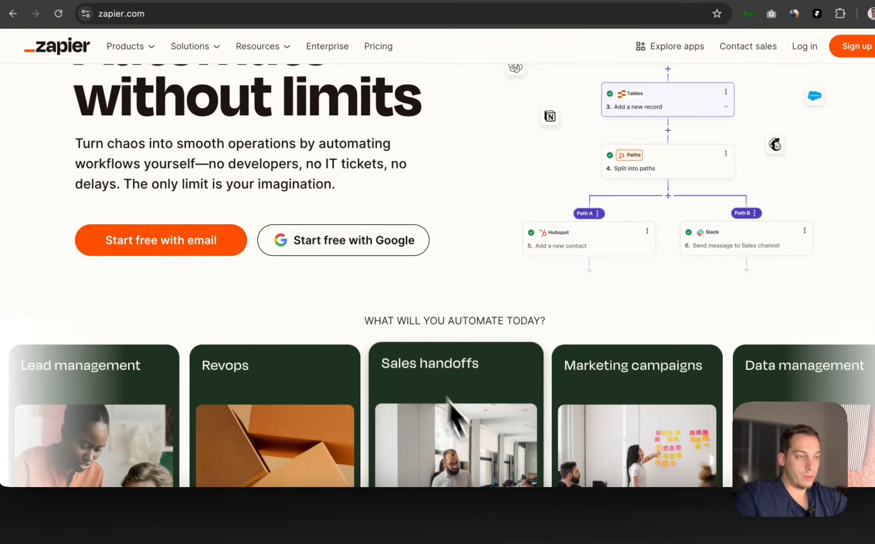
pyautogui.click(413, 527)
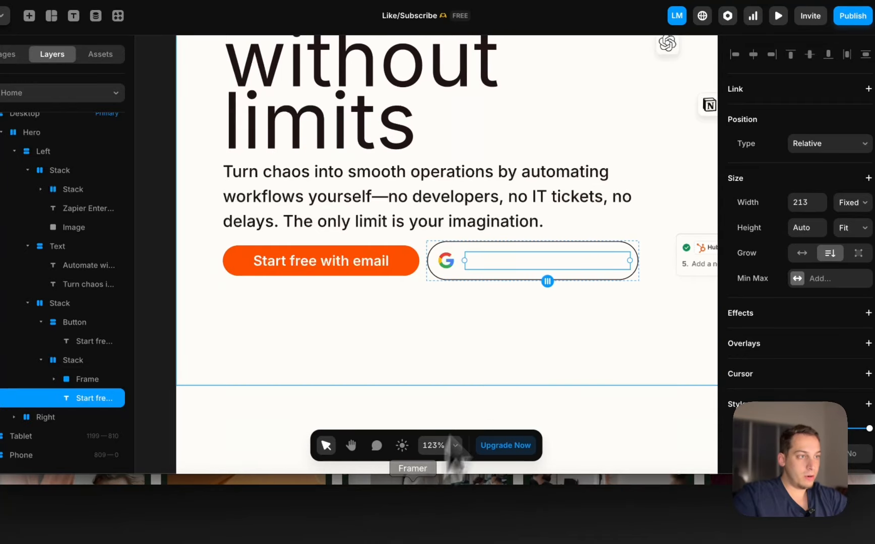
# - Set the copied label's color to #000000 and change its text to "Start free with Google"
pyautogui.scroll(-10, 805, 308)
pyautogui.click(797, 170)
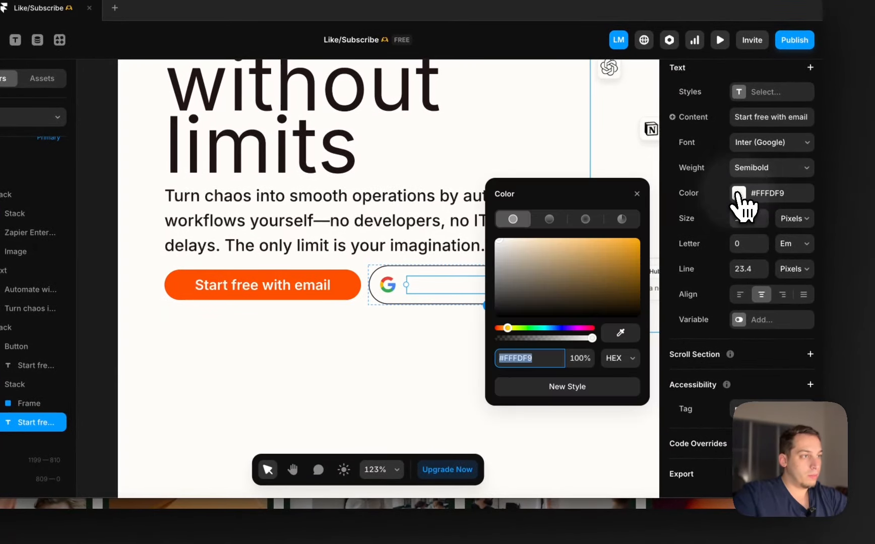
pyautogui.moveTo(568, 242); pyautogui.dragTo(379, 519)
pyautogui.hscroll(3, 395, 288)
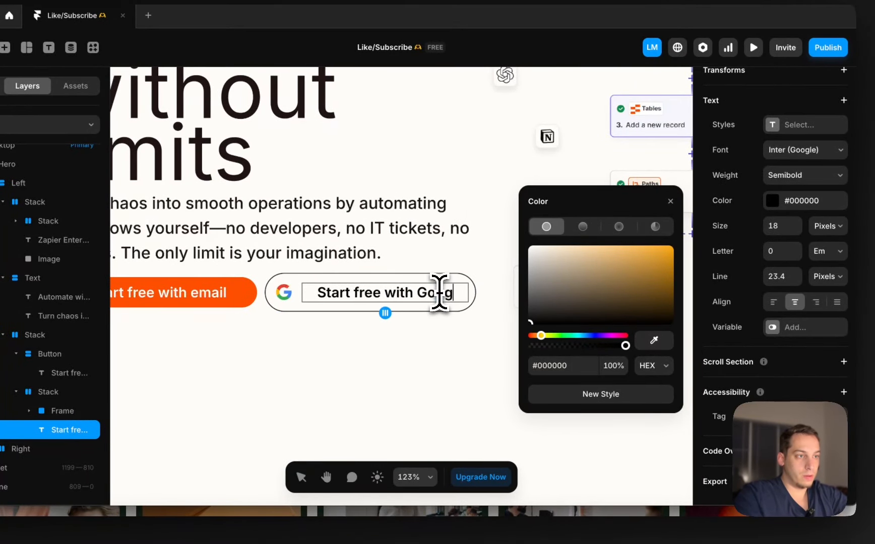
# - Set the width of the "Start free with Google" label to Fill
pyautogui.scroll(10, 829, 162)
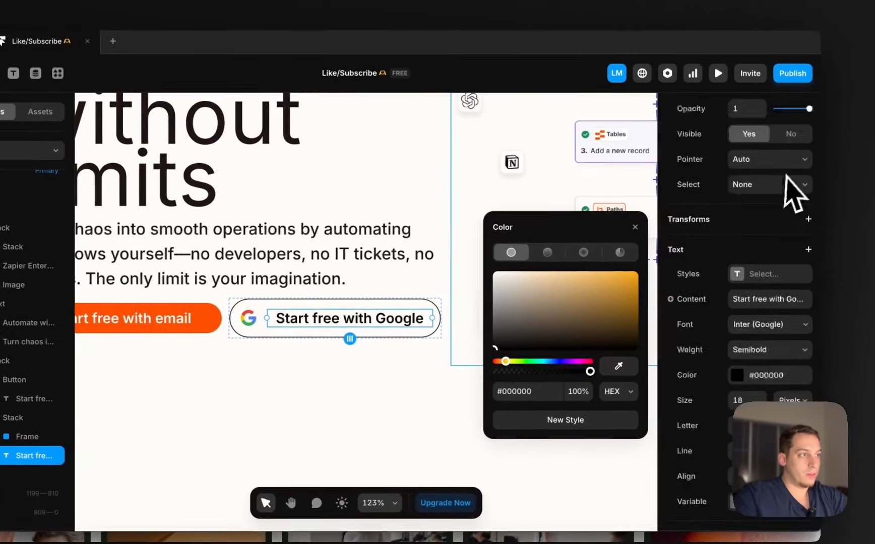
pyautogui.click(836, 235)
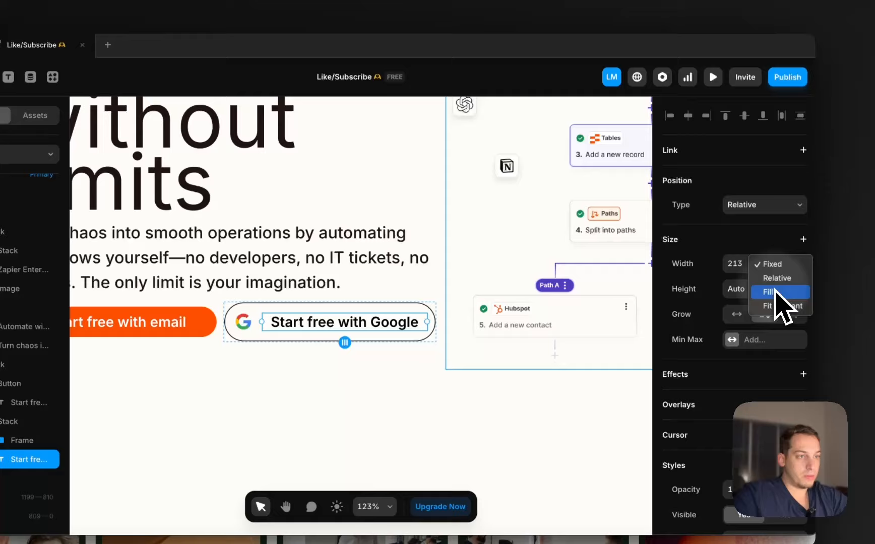
pyautogui.click(776, 292)
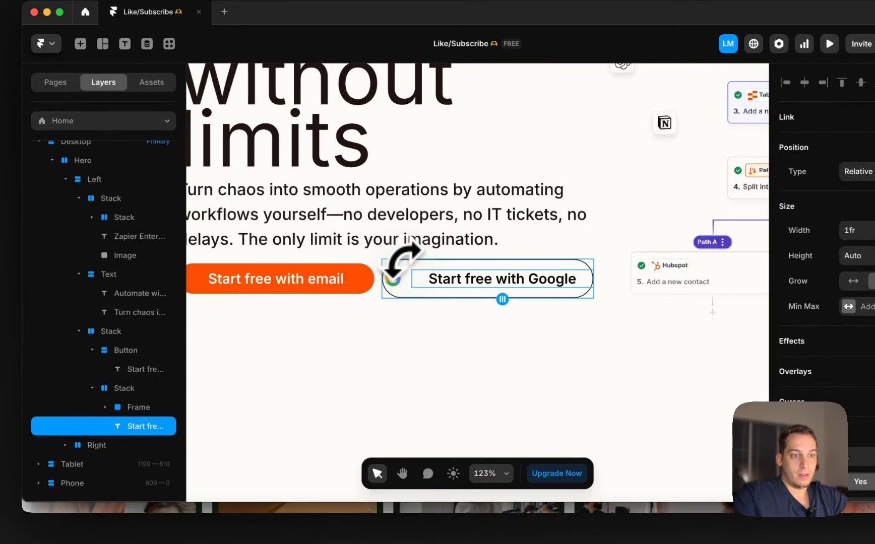
# - Set the width of the stack that forms the outlined Google button to Fill
pyautogui.click(399, 263)
pyautogui.click(403, 283)
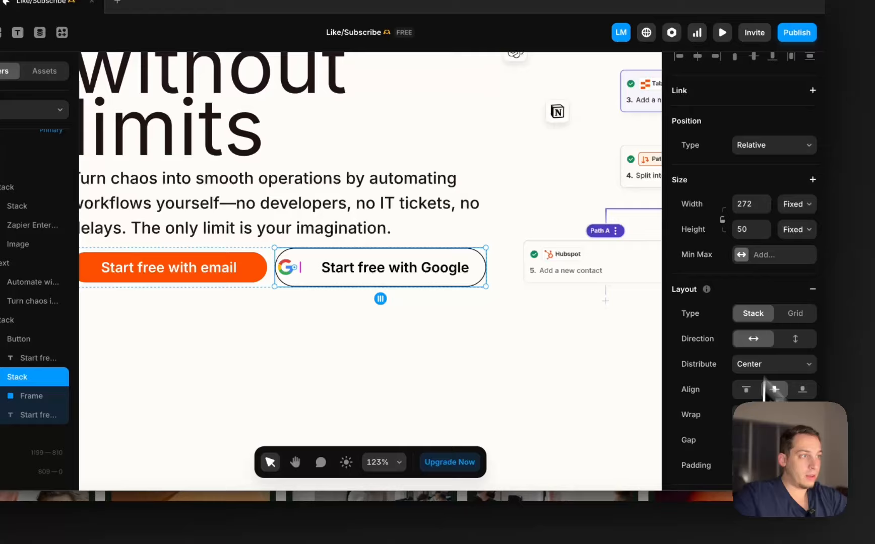
pyautogui.click(799, 206)
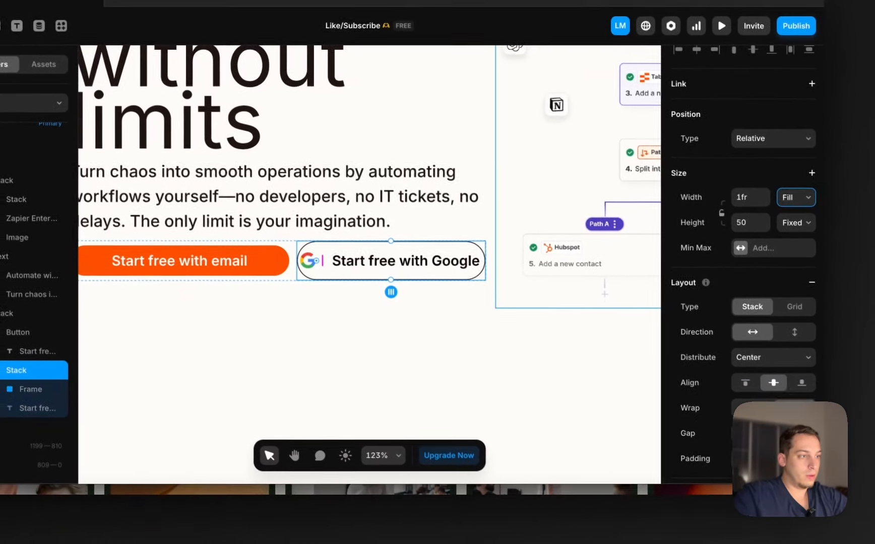
# - Add individual padding to the left and right sides of the Google button's stack
pyautogui.click(717, 440)
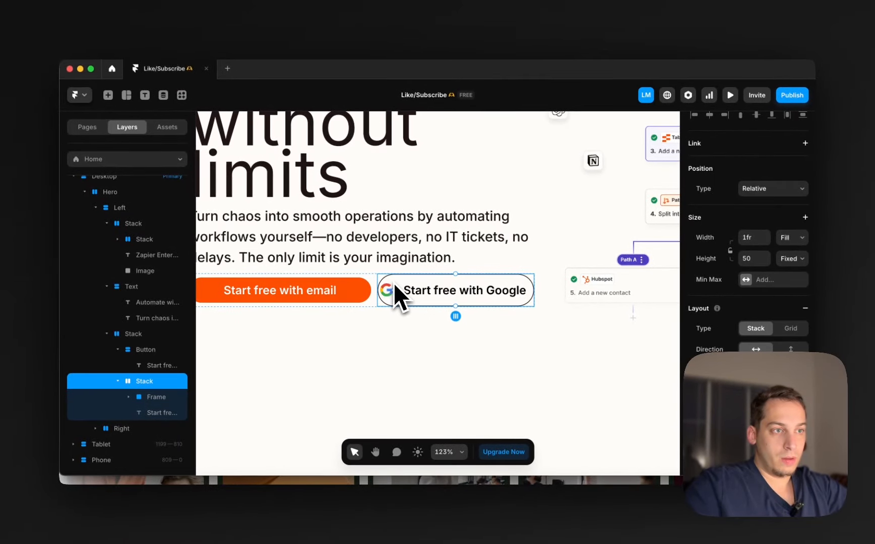
pyautogui.scroll(-1, 756, 414)
pyautogui.click(799, 432)
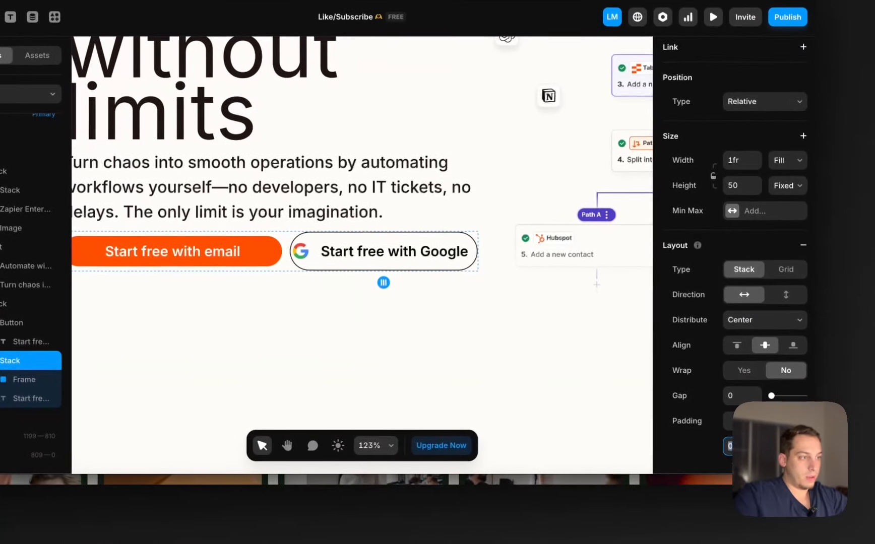
pyautogui.hotkey('shift', 'Up')
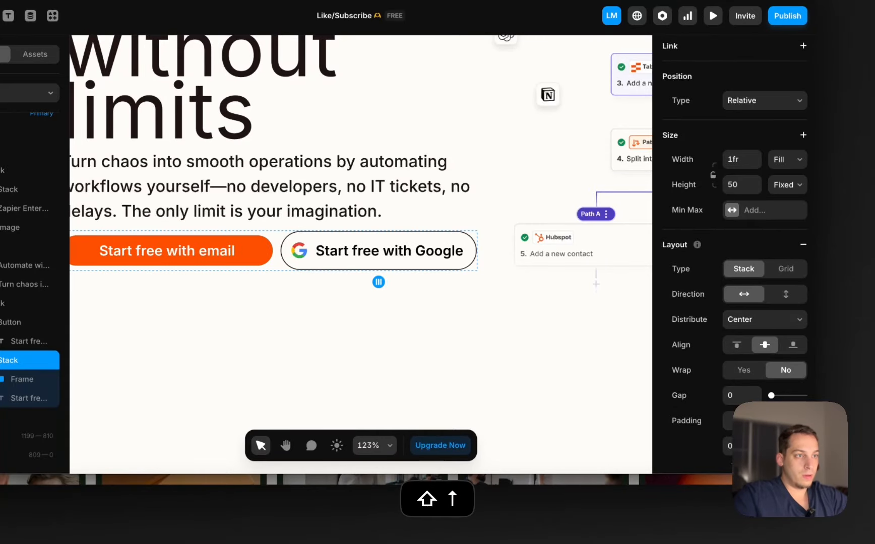
# - Set the height of the Google button's stack to Fill, and deselect it
pyautogui.scroll(-4, 505, 319)
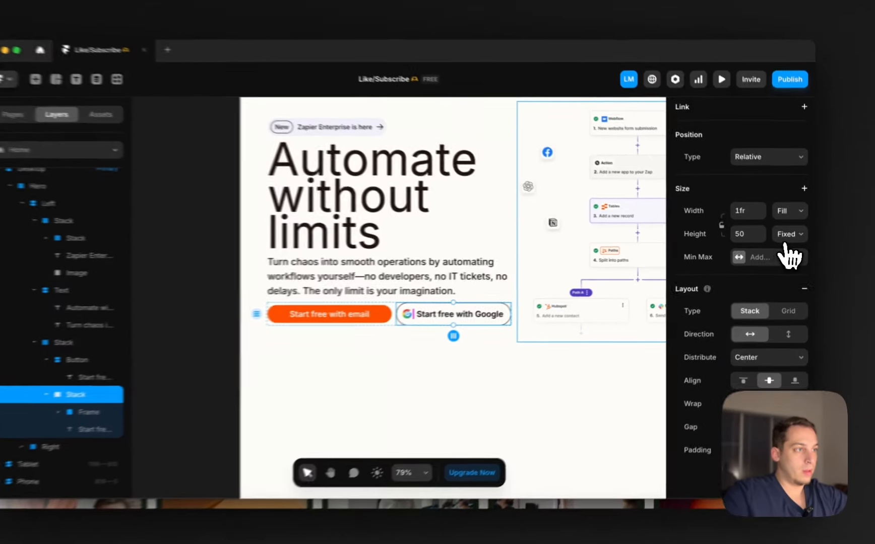
pyautogui.click(791, 235)
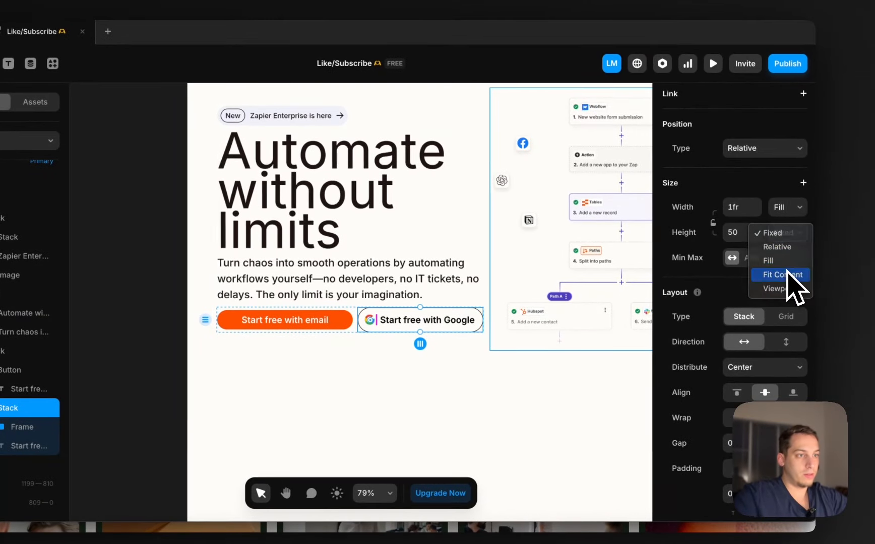
pyautogui.click(782, 275)
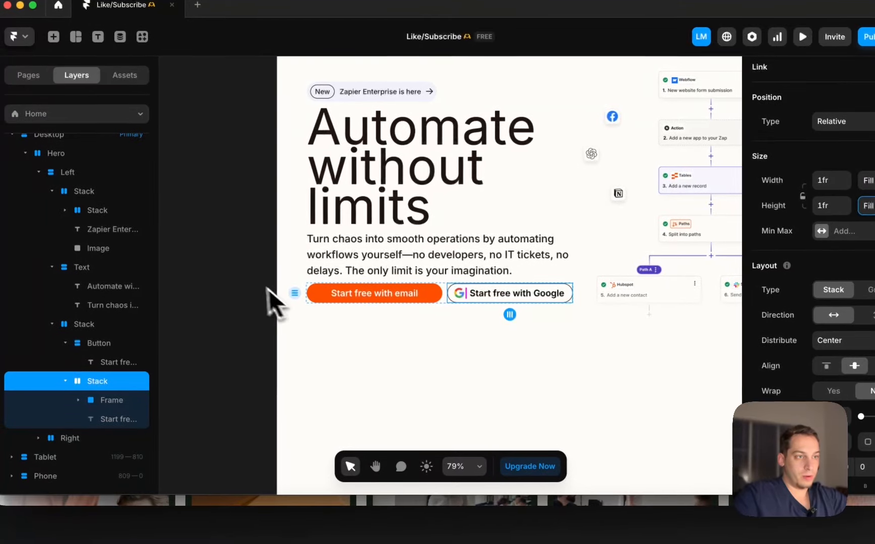
pyautogui.click(158, 303)
# - Set the gap of the Left stack, which holds the badge, text and buttons, to 30
pyautogui.scroll(-3, 254, 293)
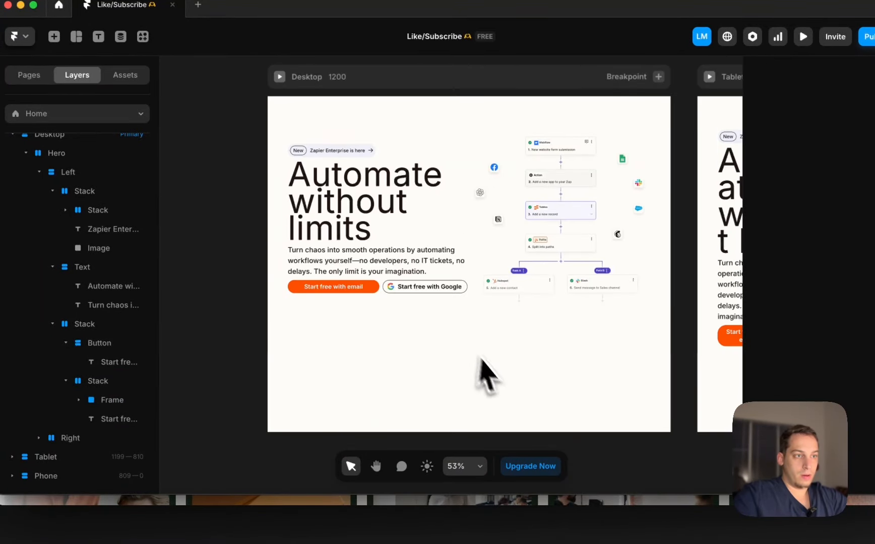
pyautogui.click(456, 275)
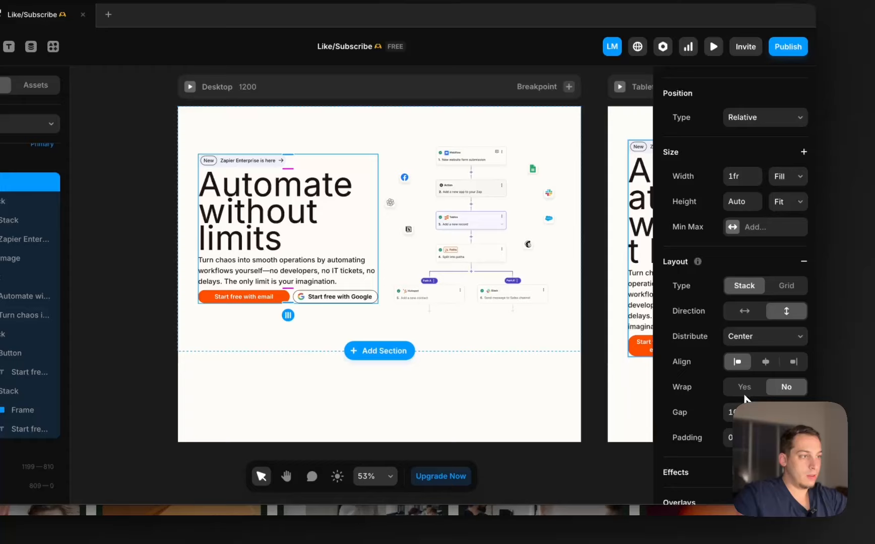
pyautogui.click(732, 412)
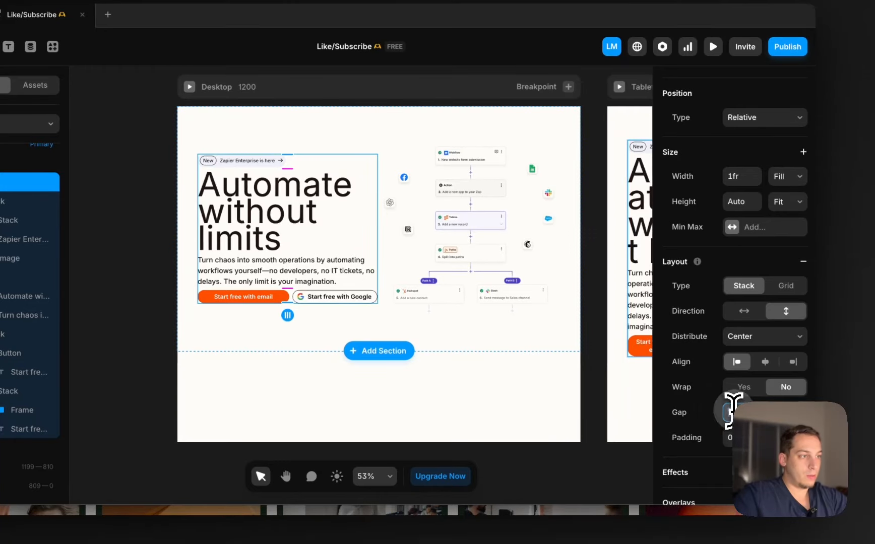
pyautogui.hotkey('shift', 'Up')
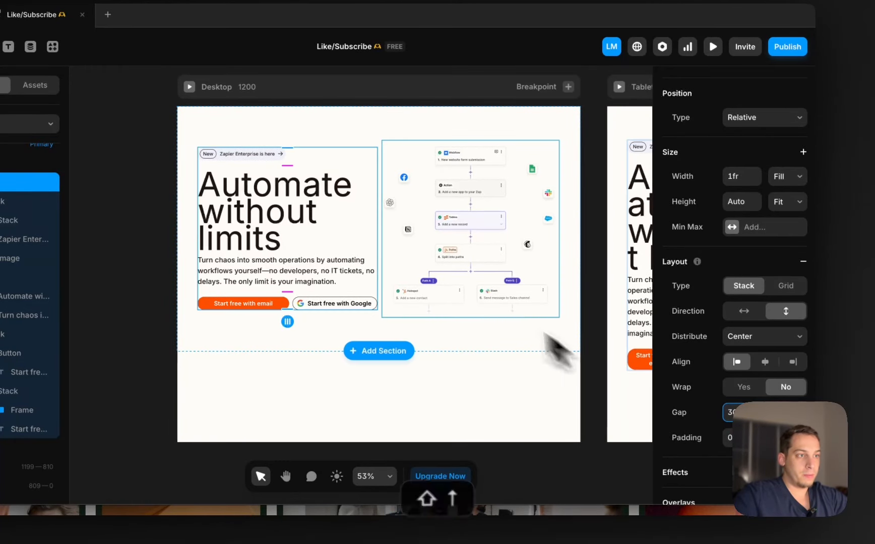
# - Set both the width and height of the workflow image in the Right stack to Fill
pyautogui.click(469, 273)
pyautogui.scroll(-2, 469, 274)
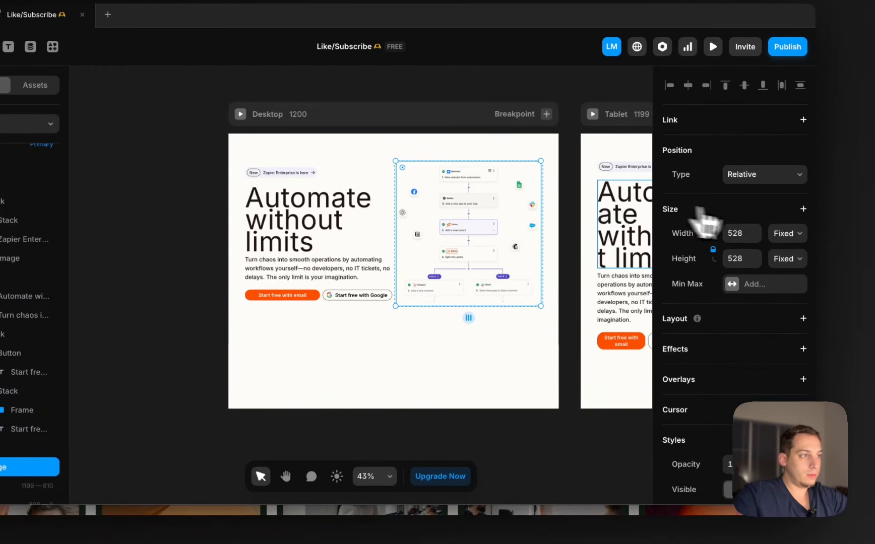
pyautogui.click(781, 262)
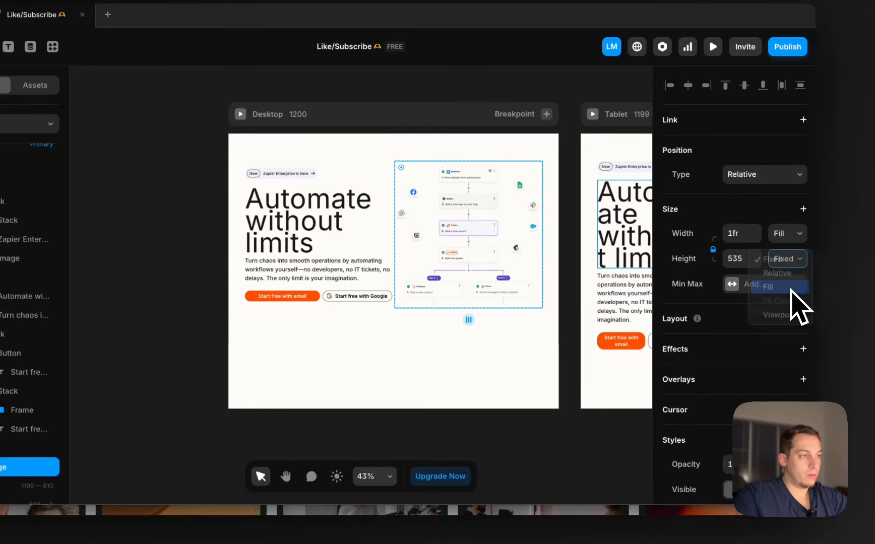
pyautogui.click(789, 287)
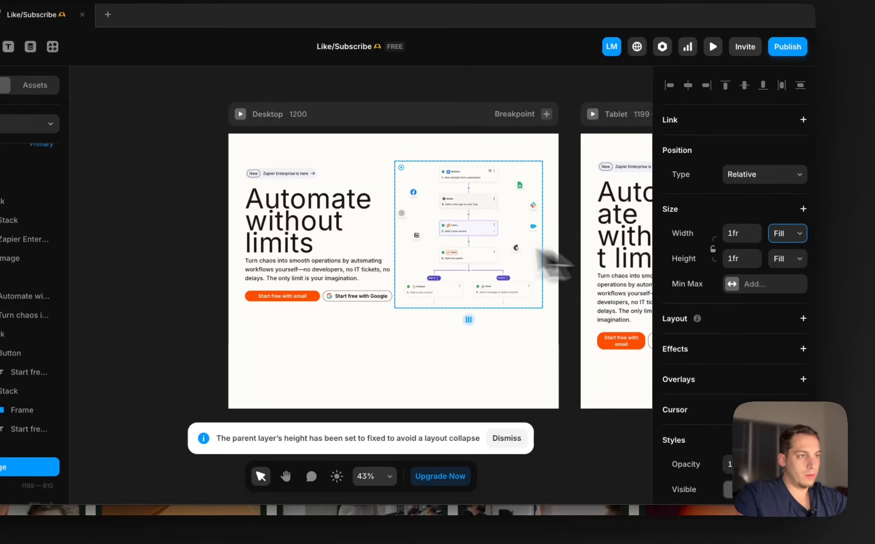
# - Compare the spacing and proportions of the recreated hero with the live Zapier homepage
pyautogui.scroll(3, 422, 237)
pyautogui.hscroll(1, 361, 228)
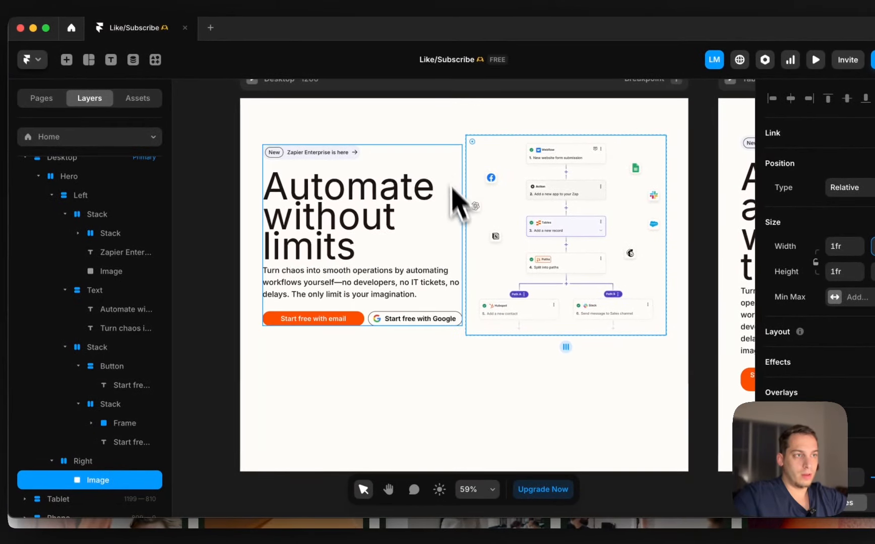
pyautogui.click(453, 176)
pyautogui.click(207, 538)
pyautogui.scroll(1, 502, 277)
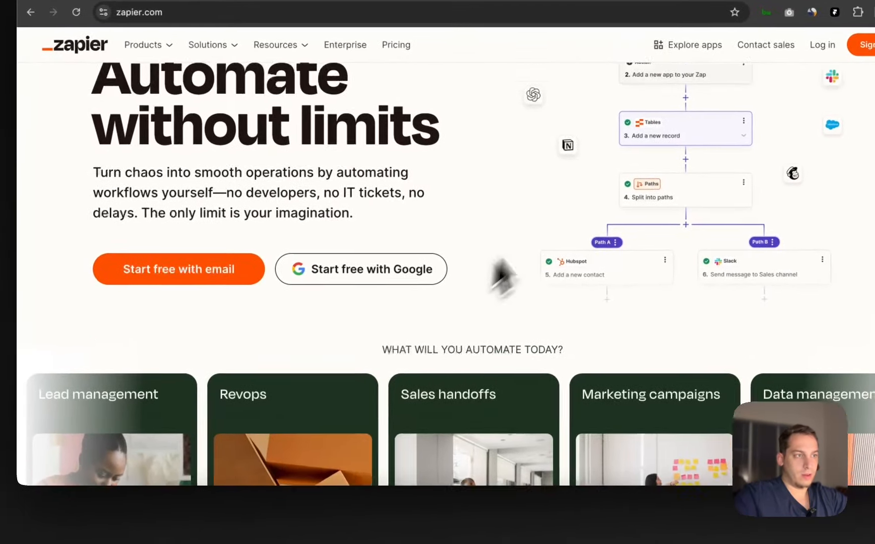
pyautogui.scroll(3, 501, 278)
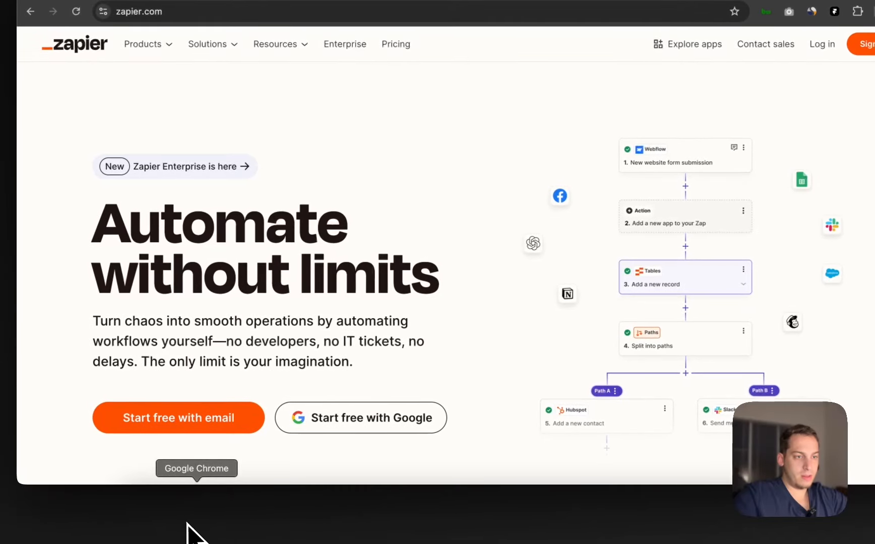
pyautogui.click(450, 525)
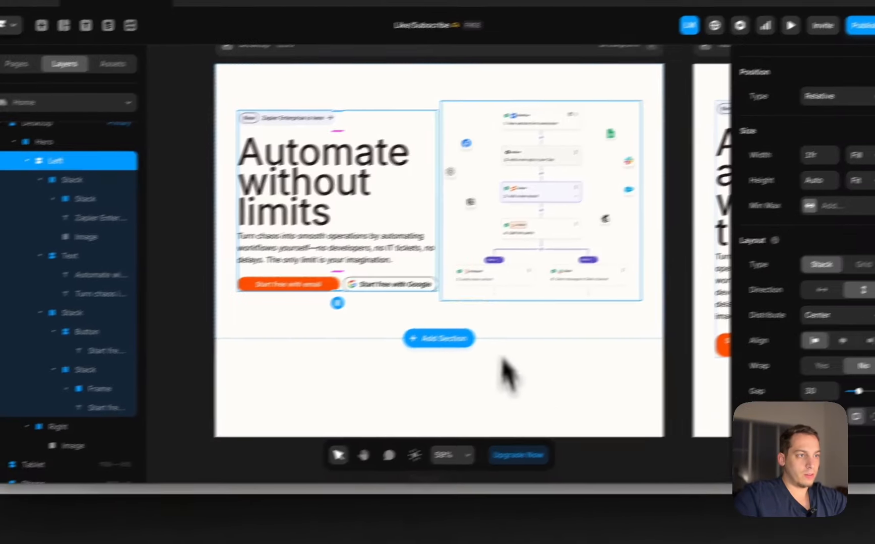
# - Change the workflow image to a Fixed width of 455 with its proportions locked
pyautogui.click(517, 252)
pyautogui.click(782, 254)
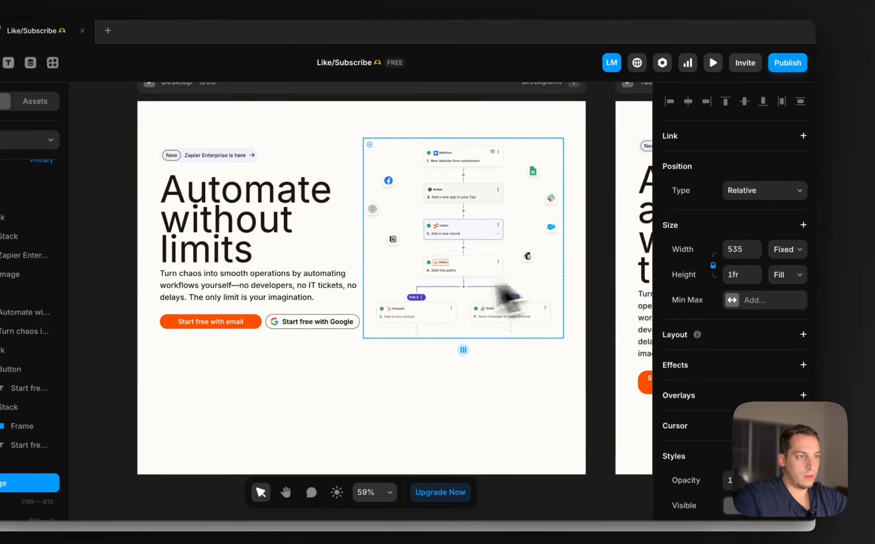
pyautogui.click(740, 249)
pyautogui.hotkey('shift', 'Down')
pyautogui.hotkey('shift', 'Down')
pyautogui.hotkey('shift', 'Down')
pyautogui.hotkey('shift', 'Down')
pyautogui.hotkey('shift', 'Down')
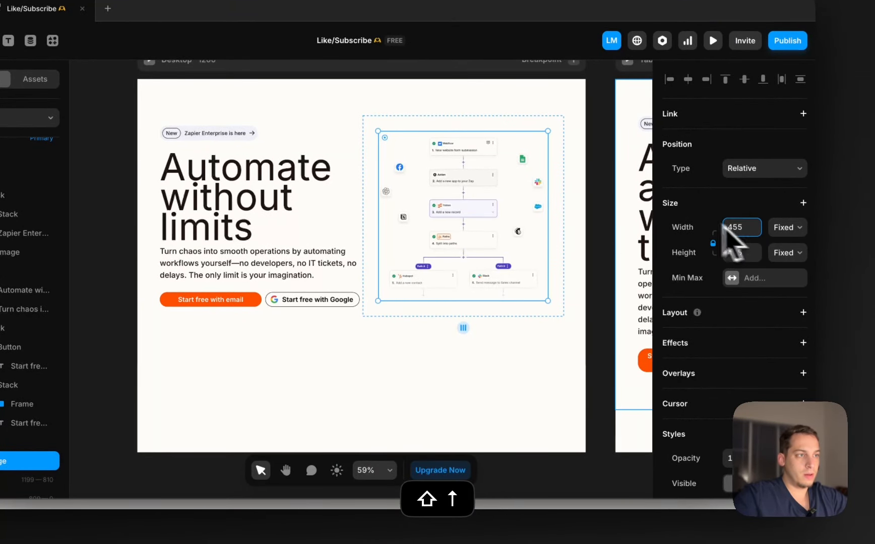
# - Set the distribution of the Right stack around the workflow image to End, and check the Tablet breakpoint
pyautogui.click(554, 207)
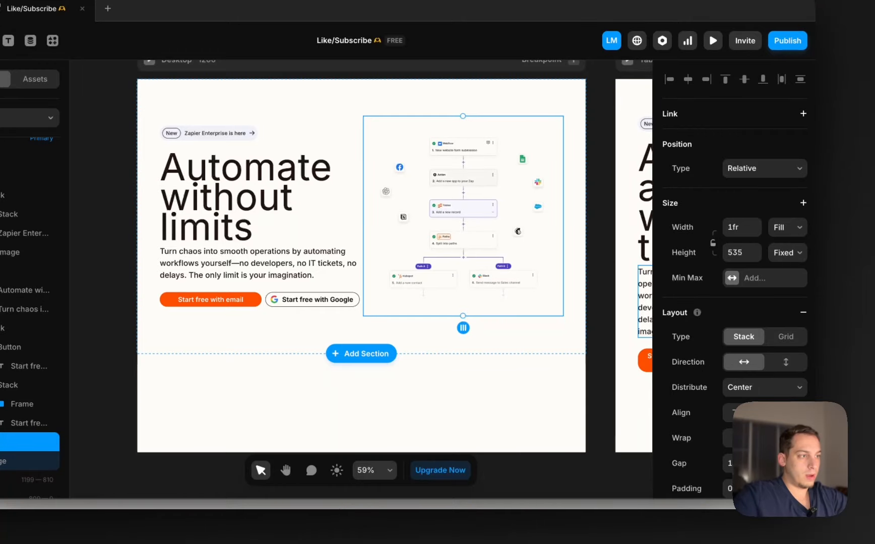
pyautogui.click(763, 401)
pyautogui.hscroll(2, 547, 343)
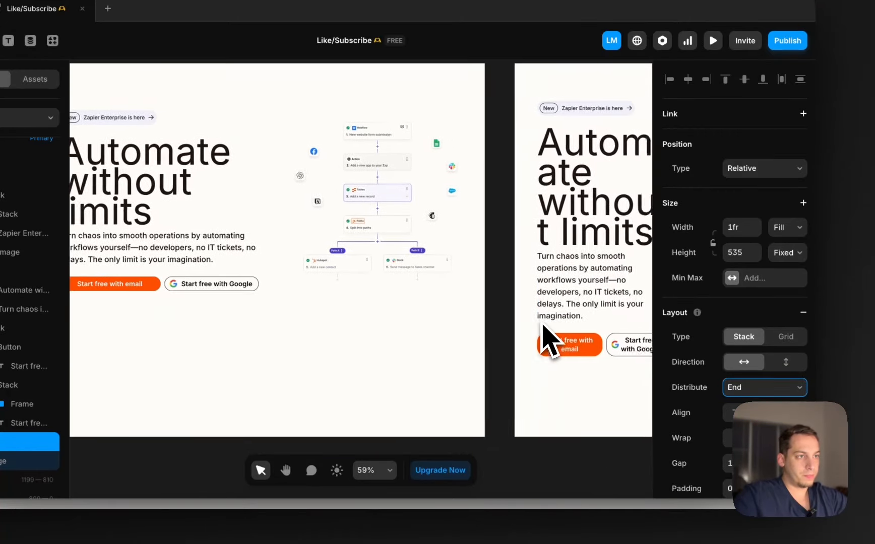
pyautogui.scroll(-3, 550, 348)
pyautogui.hscroll(3, 549, 341)
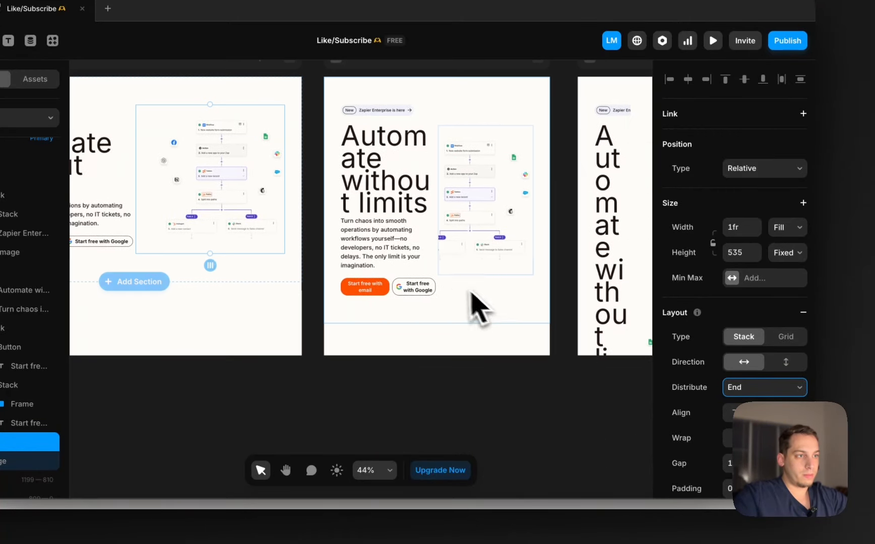
# - Set the Tablet hero to a vertical direction and the distribution of its Right stack to Center
pyautogui.click(787, 371)
pyautogui.click(409, 288)
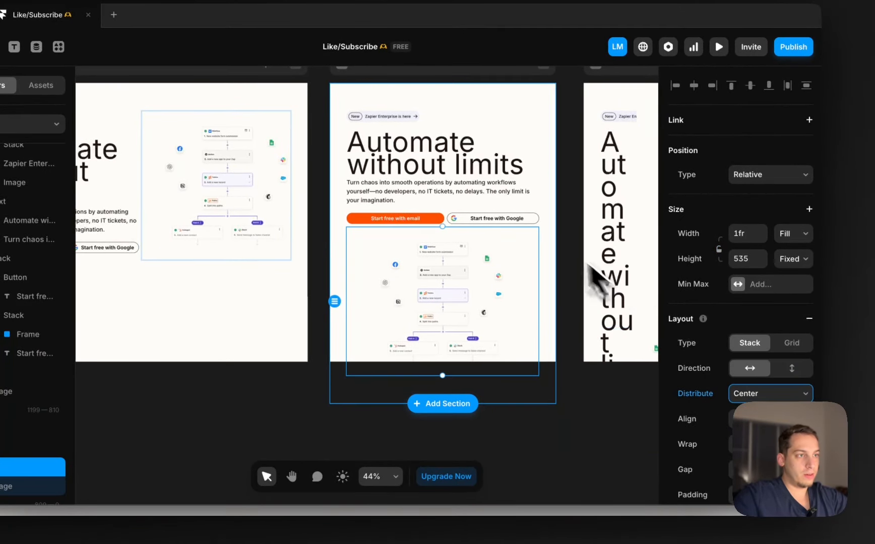
# - Set the hero stack's direction to vertical on the Phone breakpoint
pyautogui.scroll(3, 570, 257)
pyautogui.hscroll(3, 570, 257)
pyautogui.click(546, 200)
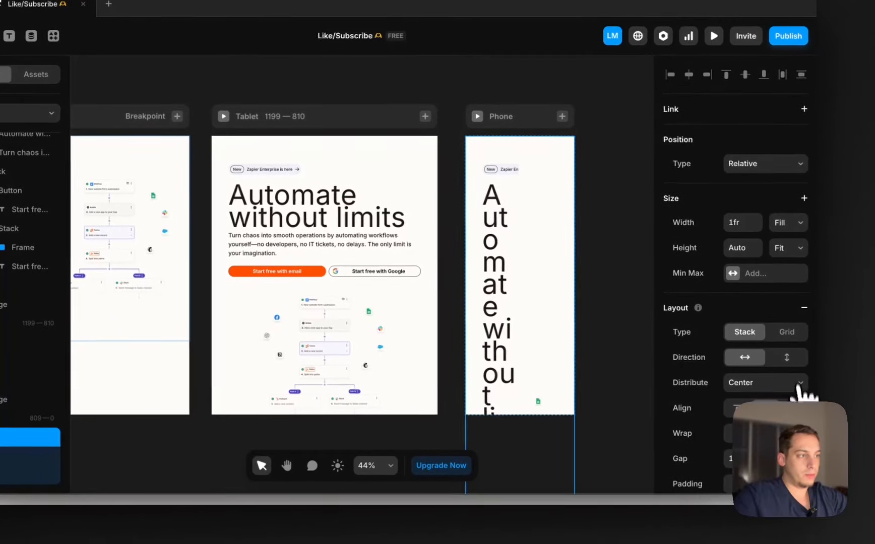
pyautogui.click(791, 368)
# - Set the height of the Desktop breakpoint to Fit Content and check the layout of the Tablet breakpoint
pyautogui.scroll(-3, 521, 242)
pyautogui.hscroll(-5, 511, 217)
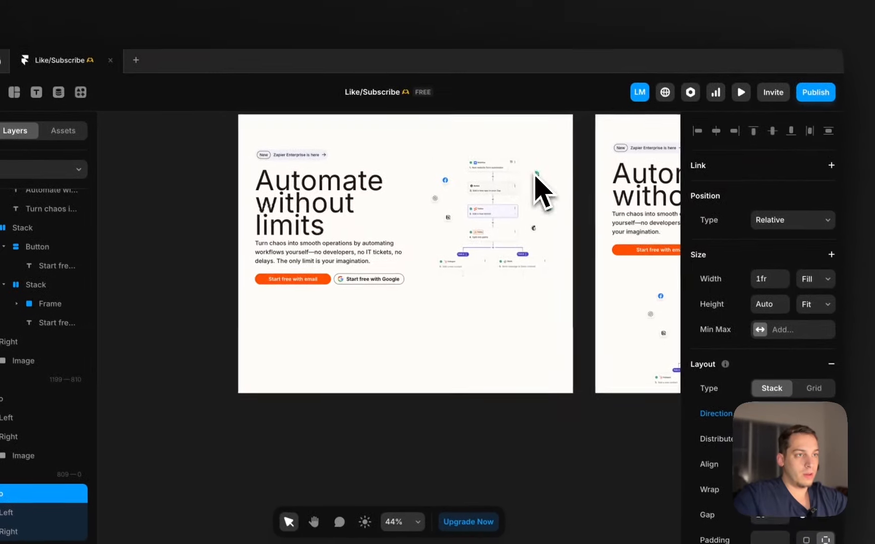
pyautogui.scroll(3, 343, 135)
pyautogui.click(402, 260)
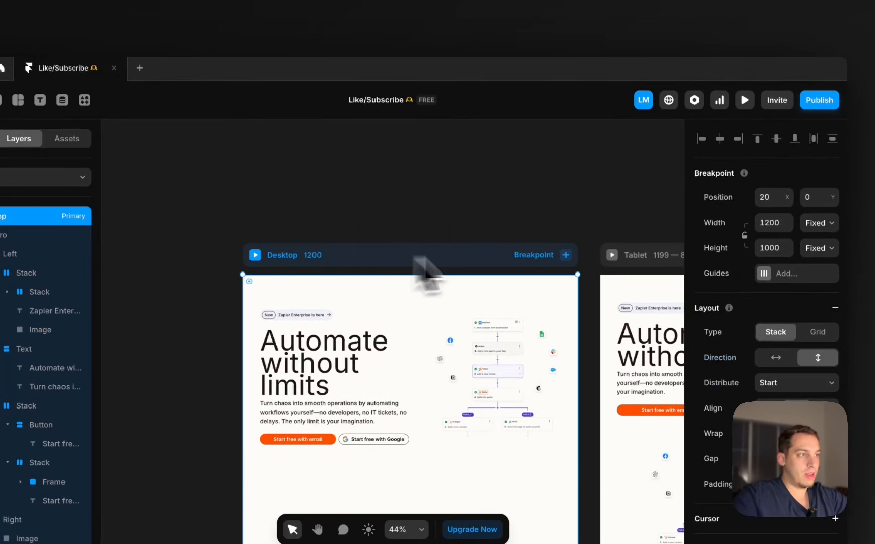
pyautogui.click(820, 248)
pyautogui.click(783, 267)
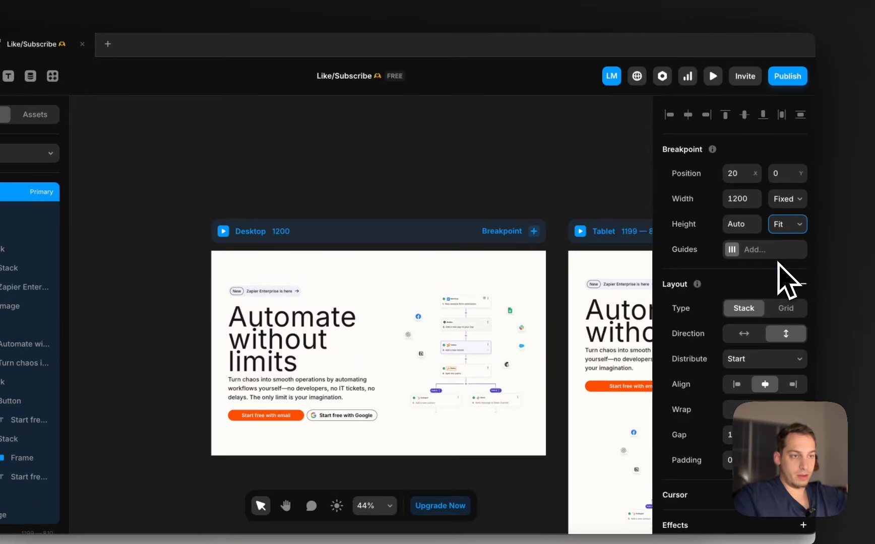
pyautogui.hscroll(10, 363, 282)
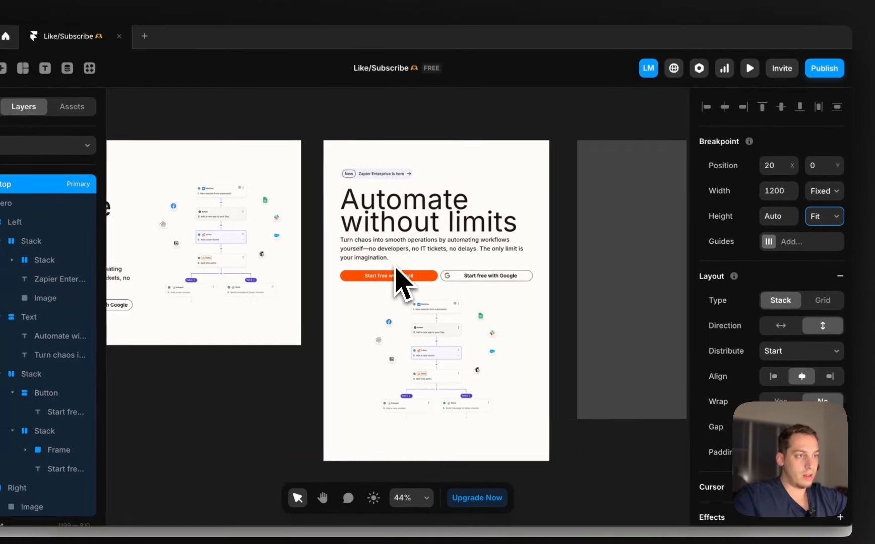
pyautogui.hscroll(-10, 414, 252)
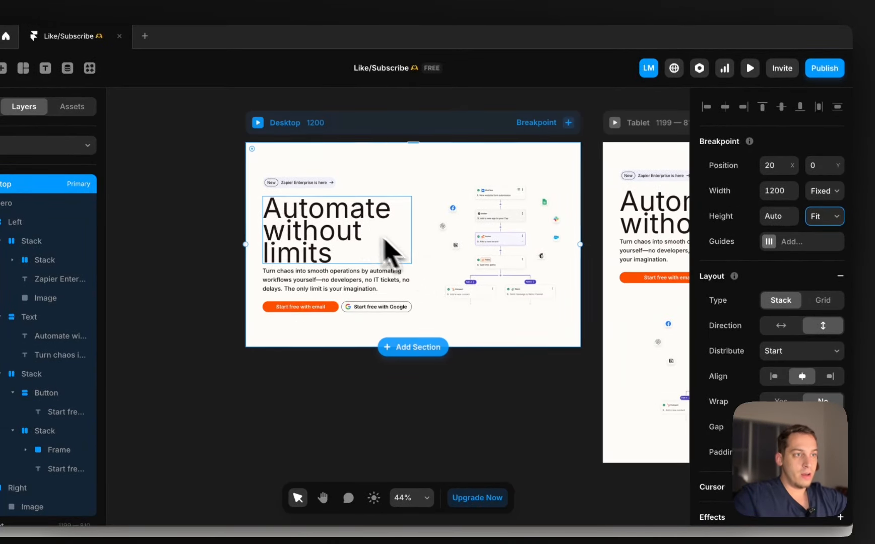
# - Reduce the Desktop heading "Automate without limits" to size 70 and set its weight to Bold
pyautogui.click(398, 252)
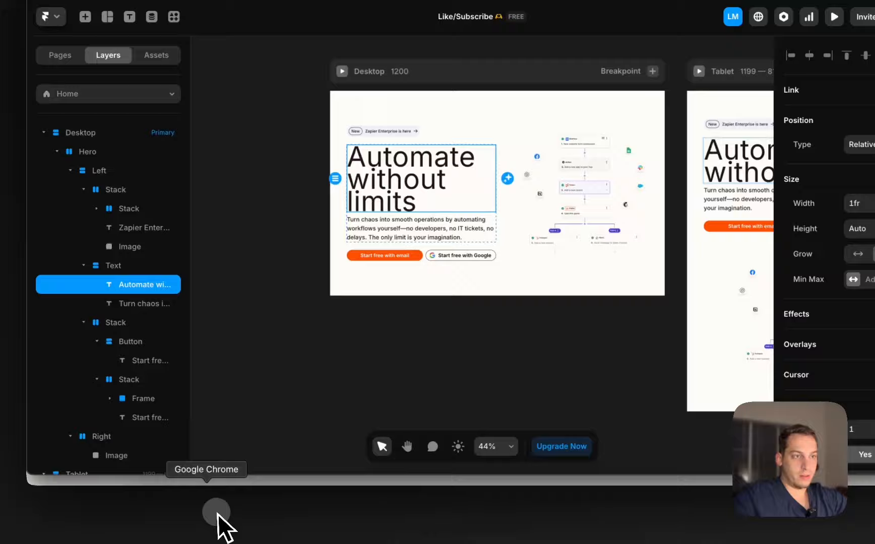
pyautogui.click(182, 529)
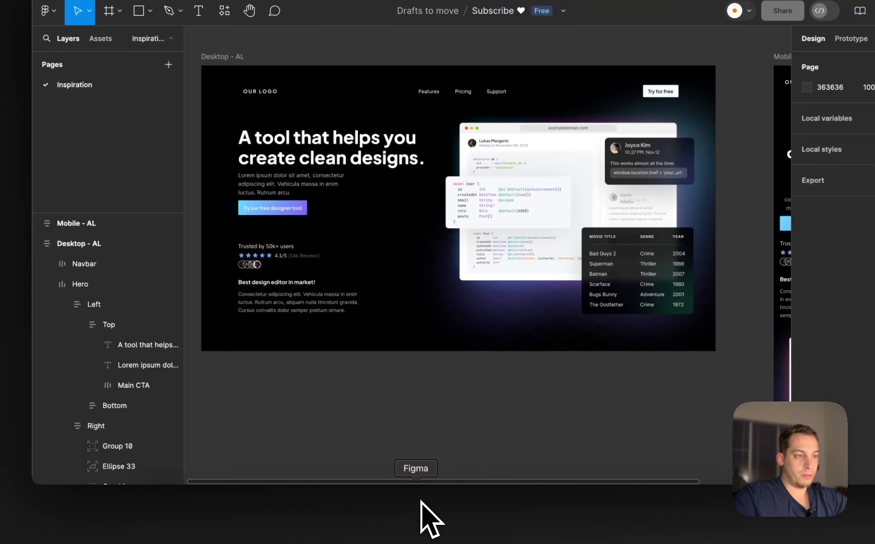
pyautogui.click(475, 527)
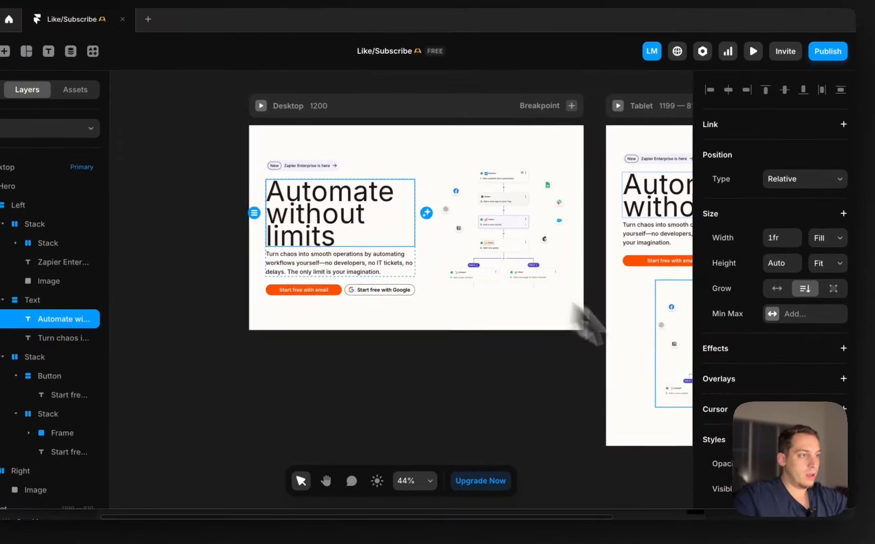
pyautogui.scroll(-5, 726, 378)
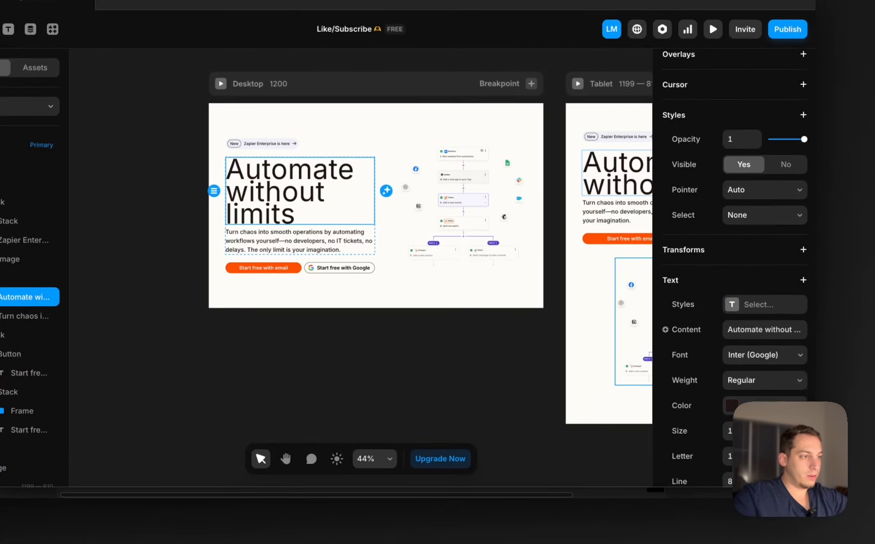
pyautogui.hotkey('shift', 'Down')
pyautogui.hotkey('shift', 'Down')
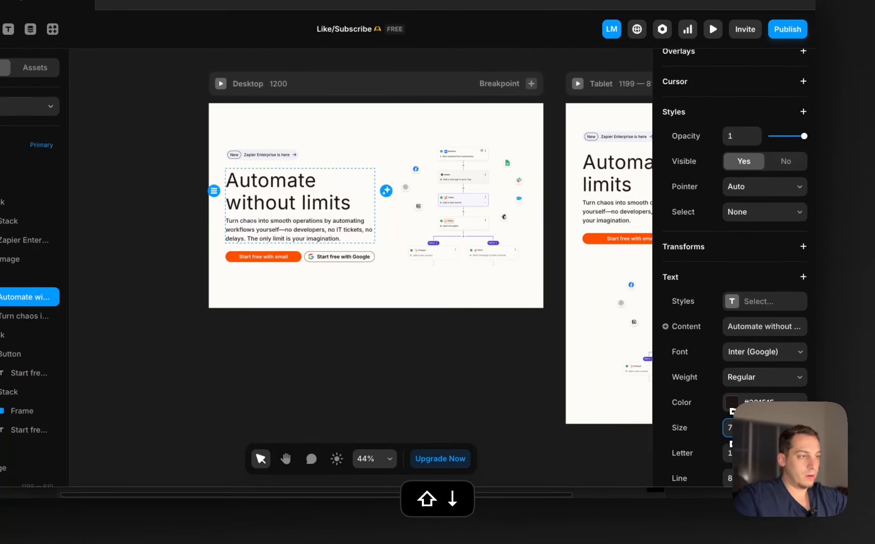
pyautogui.click(744, 377)
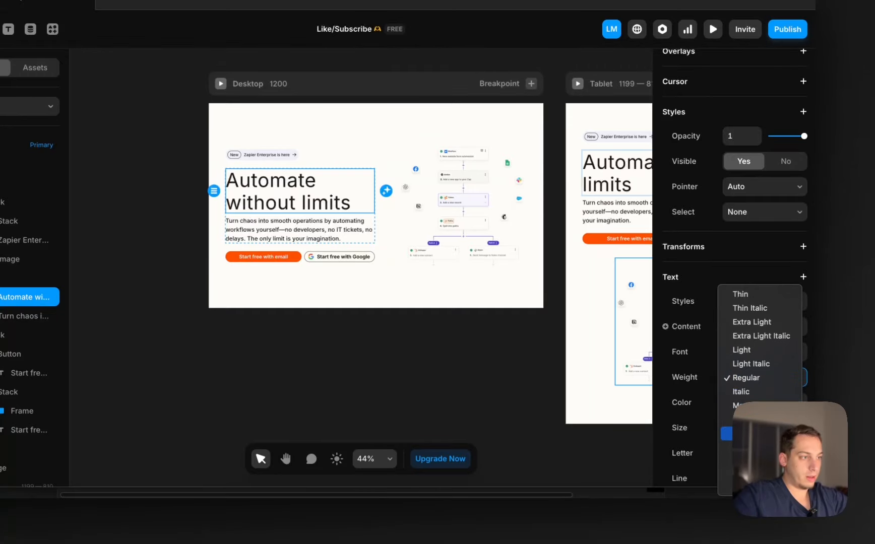
pyautogui.click(744, 461)
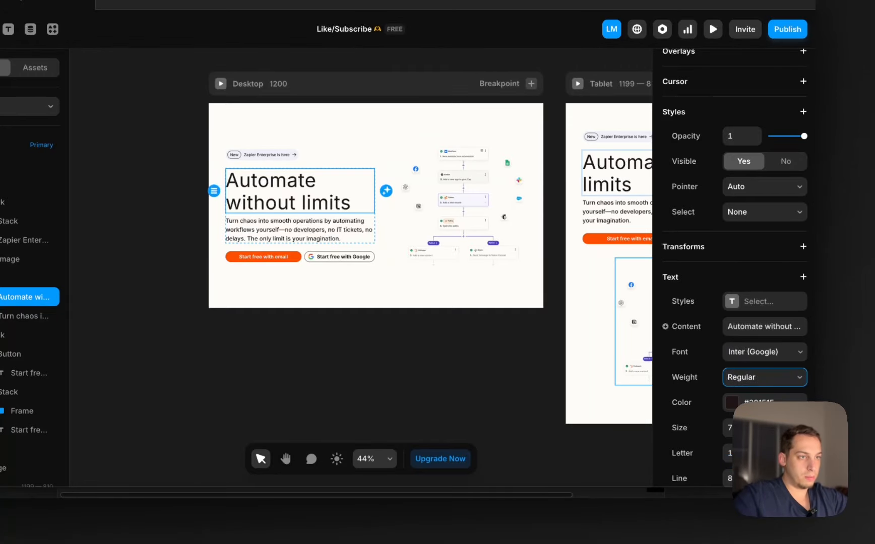
pyautogui.click(472, 344)
# - Set the Phone heading's font size to 50 pixels and its line height to 50 pixels
pyautogui.hscroll(10, 437, 348)
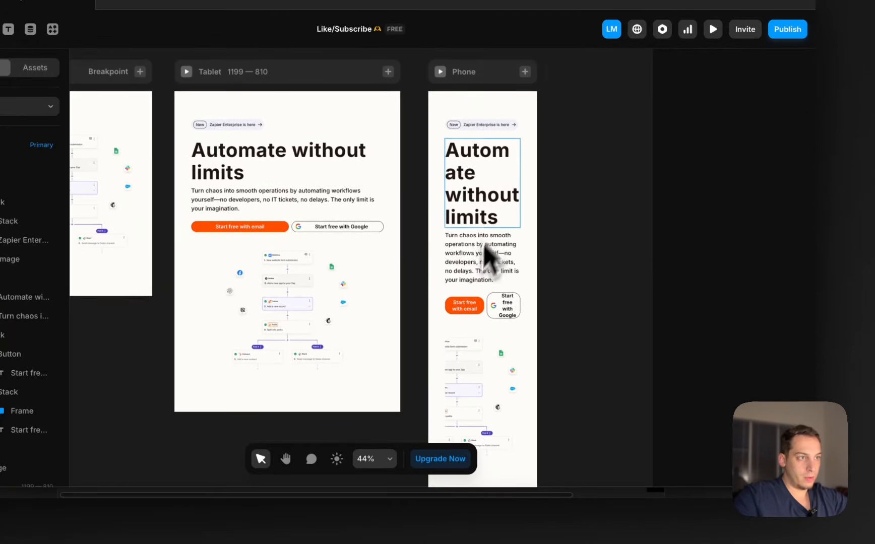
pyautogui.click(483, 222)
pyautogui.scroll(-5, 730, 353)
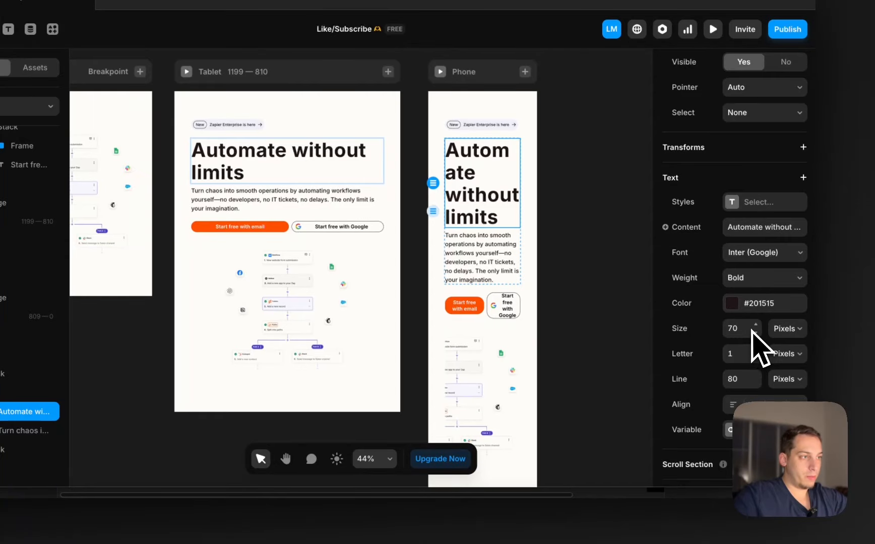
pyautogui.hotkey('shift', 'Down')
pyautogui.hotkey('shift', 'Down')
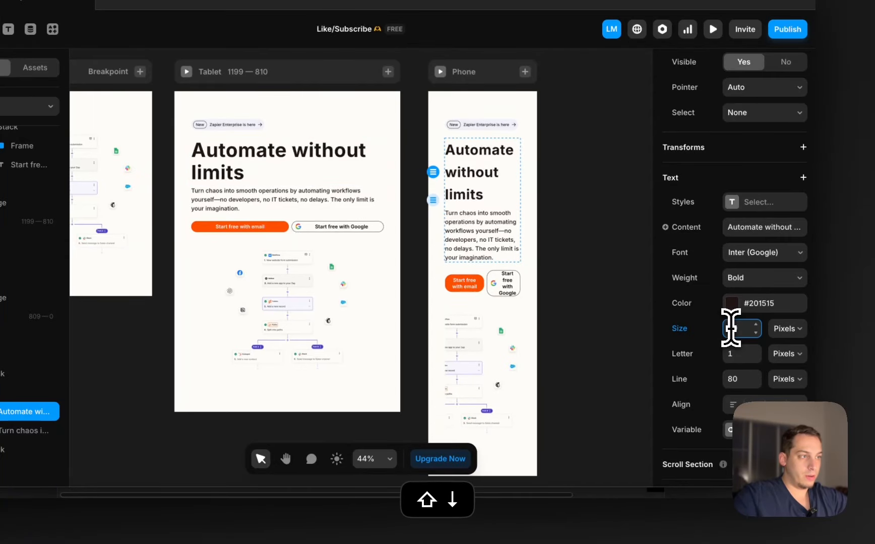
pyautogui.click(738, 375)
pyautogui.hotkey('shift', 'Down')
pyautogui.hotkey('shift', 'Down')
pyautogui.hotkey('shift', 'Down')
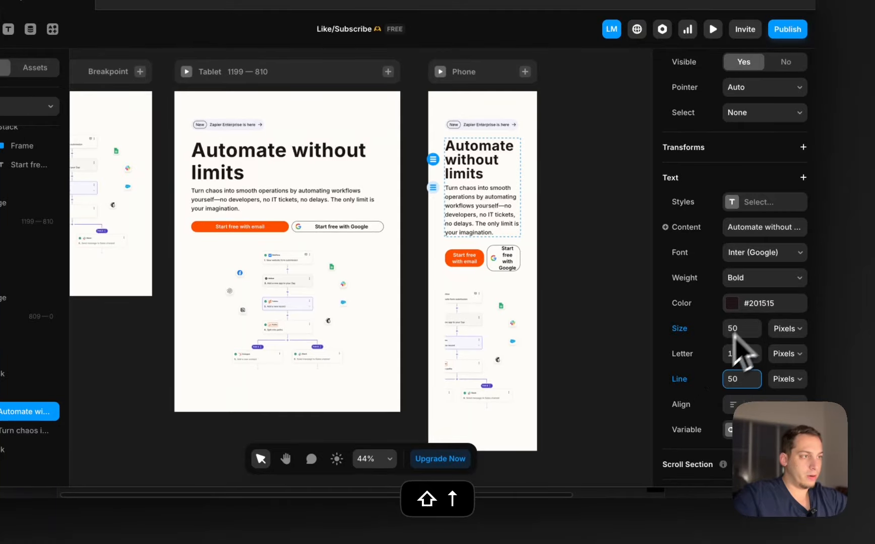
pyautogui.click(604, 294)
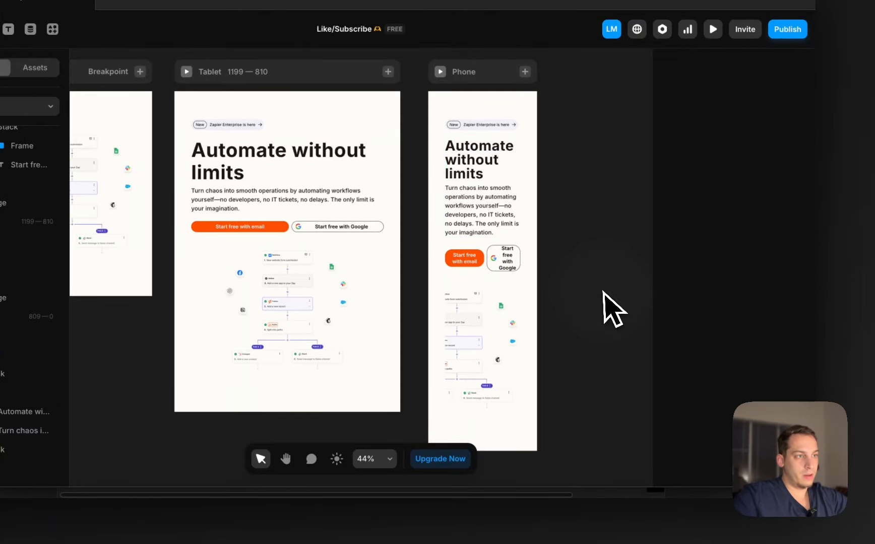
# - Change the direction of the Phone breakpoint's button stack to vertical
pyautogui.click(488, 259)
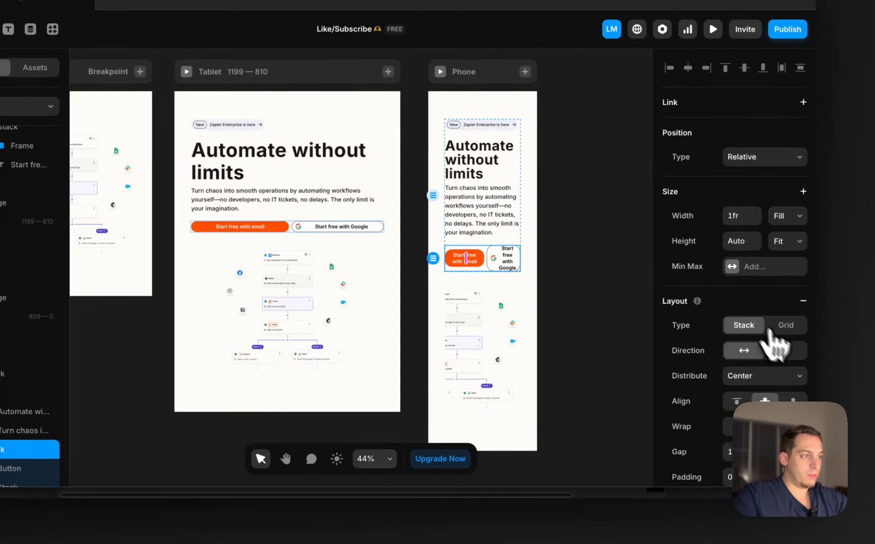
pyautogui.click(785, 350)
# - Try a Fill height on the Phone's "Start free with Google" button and compare it with the email button
pyautogui.click(499, 271)
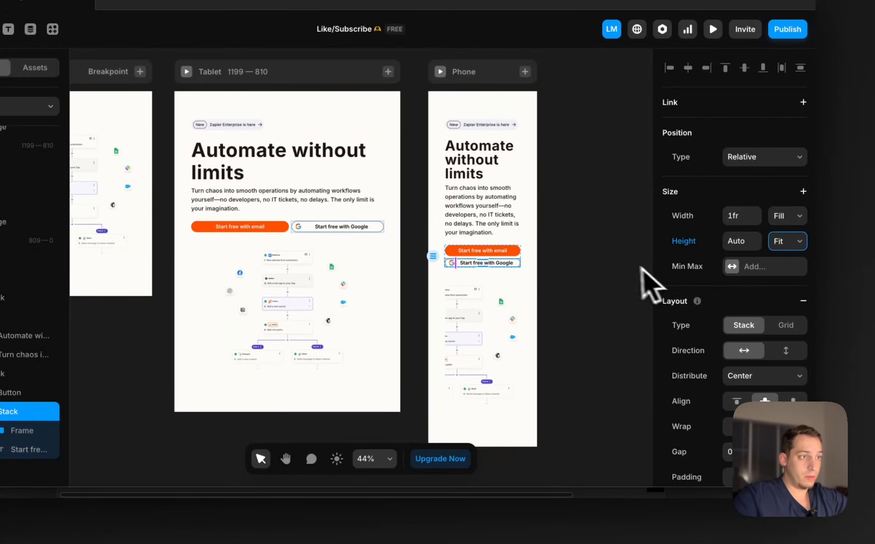
pyautogui.click(771, 228)
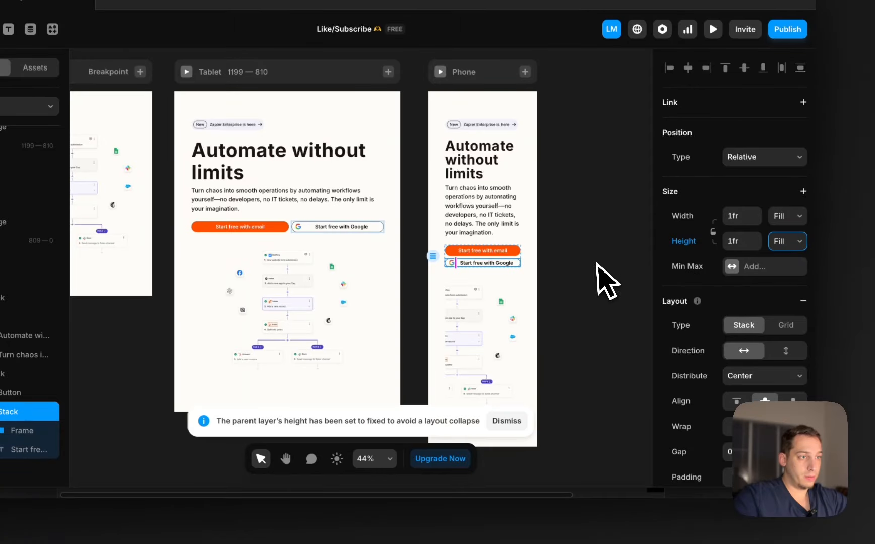
pyautogui.scroll(5, 508, 288)
pyautogui.click(416, 239)
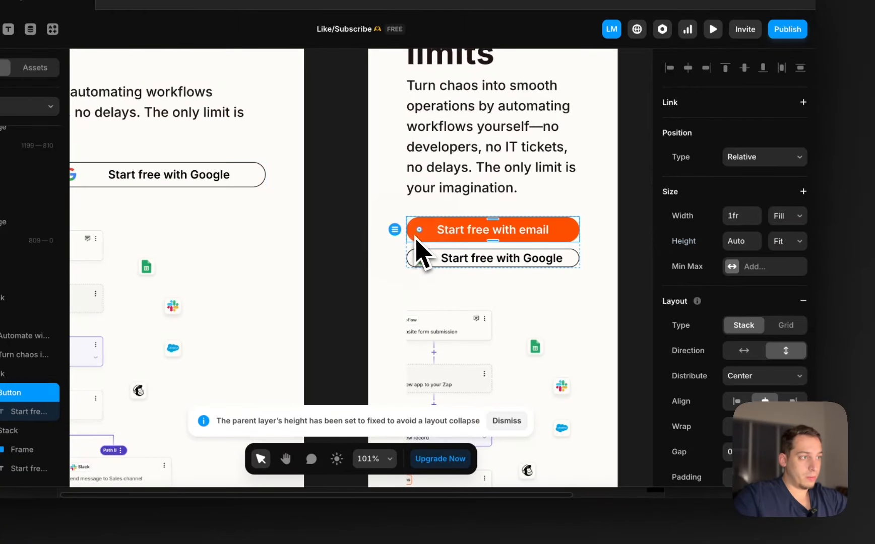
pyautogui.click(427, 256)
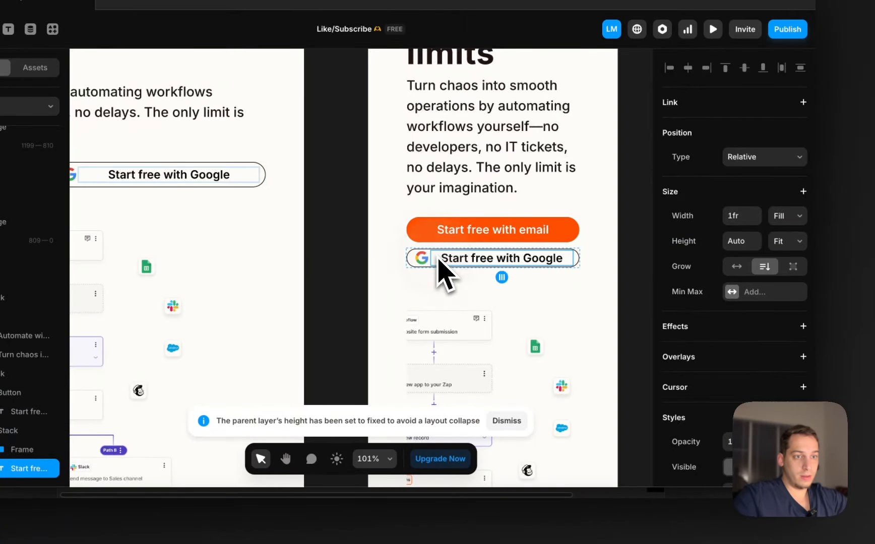
# - Set the height of the Phone's "Start free with Google" button to Fit Content and adjust its padding
pyautogui.click(2, 430)
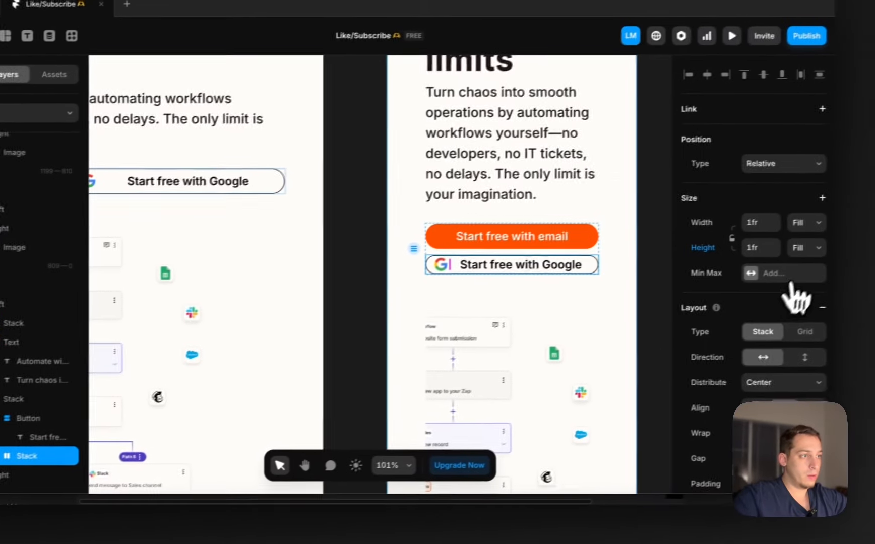
pyautogui.click(783, 251)
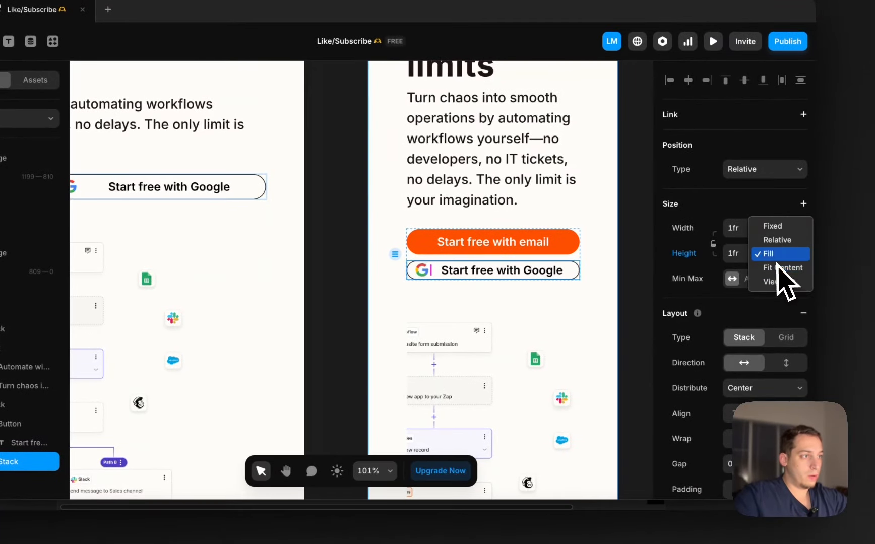
pyautogui.click(776, 268)
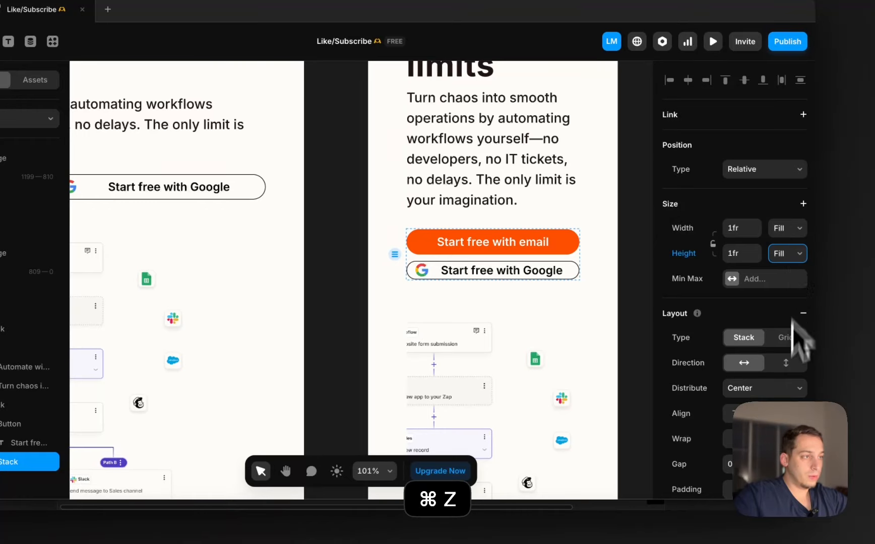
pyautogui.scroll(-3, 801, 340)
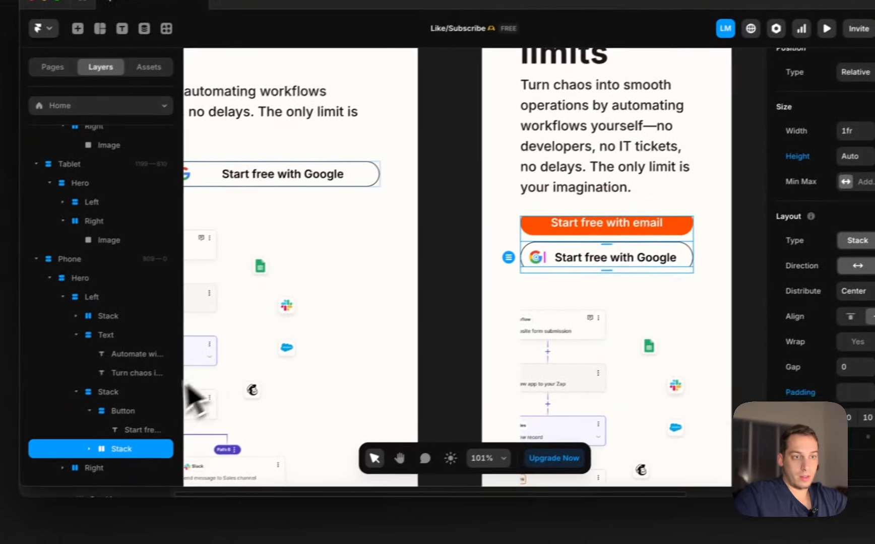
# - Set the height of the Phone stack that holds both buttons to Fit Content
pyautogui.click(32, 405)
pyautogui.click(821, 235)
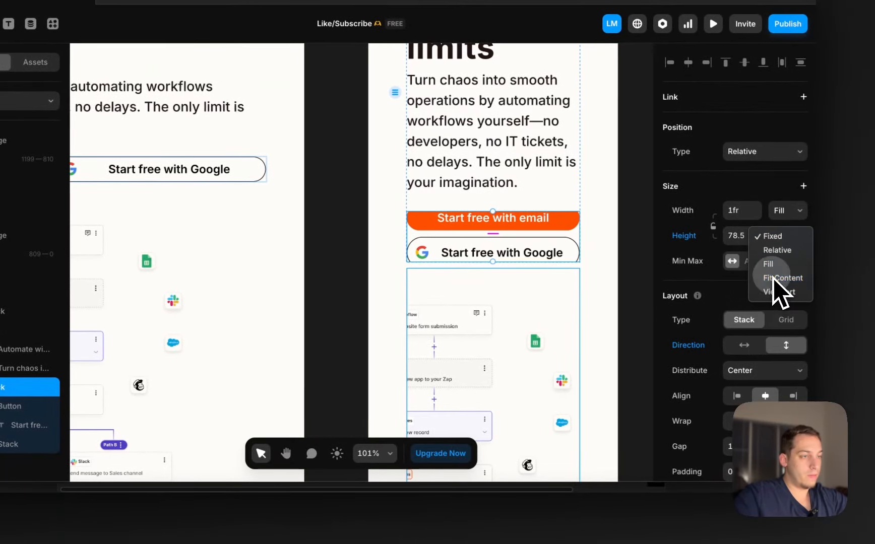
pyautogui.click(799, 277)
pyautogui.click(658, 220)
pyautogui.scroll(-10, 637, 221)
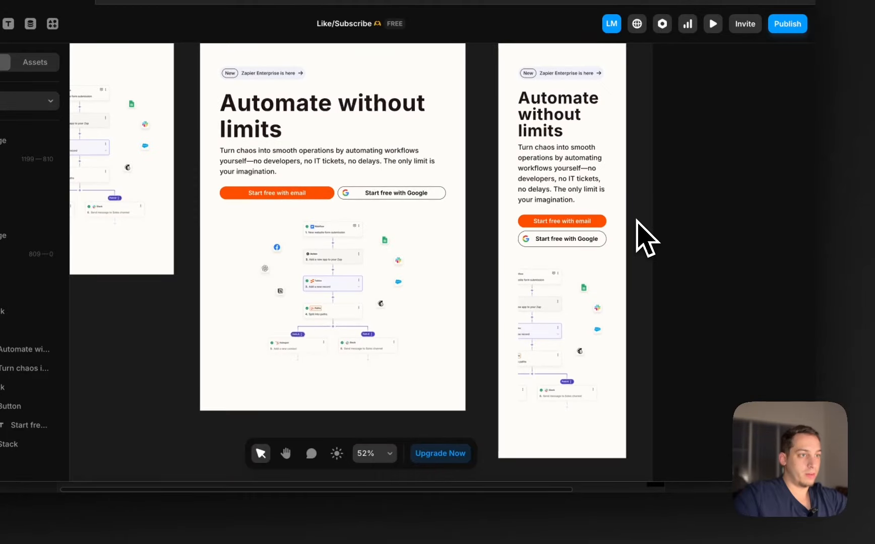
# - Set the Phone workflow image's width to Fill and the height of its Right stack to Fit Content
pyautogui.hscroll(5, 554, 256)
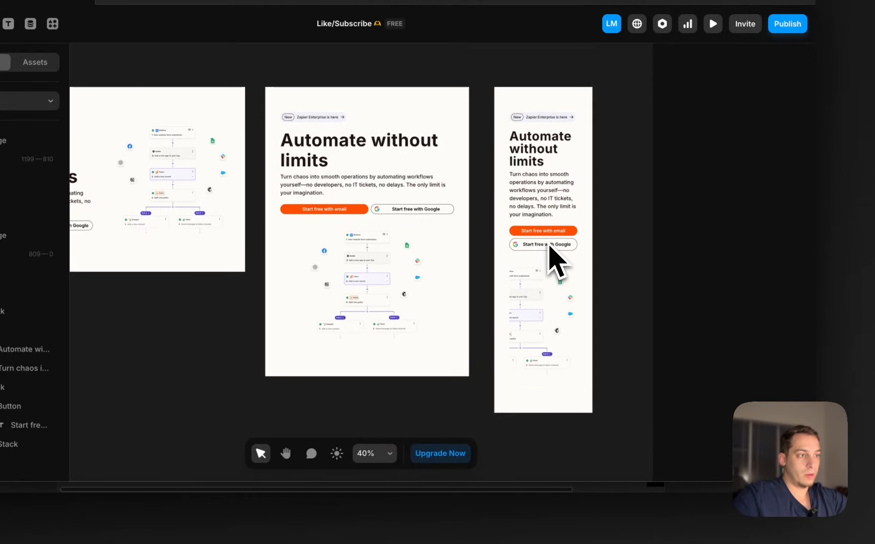
pyautogui.click(553, 295)
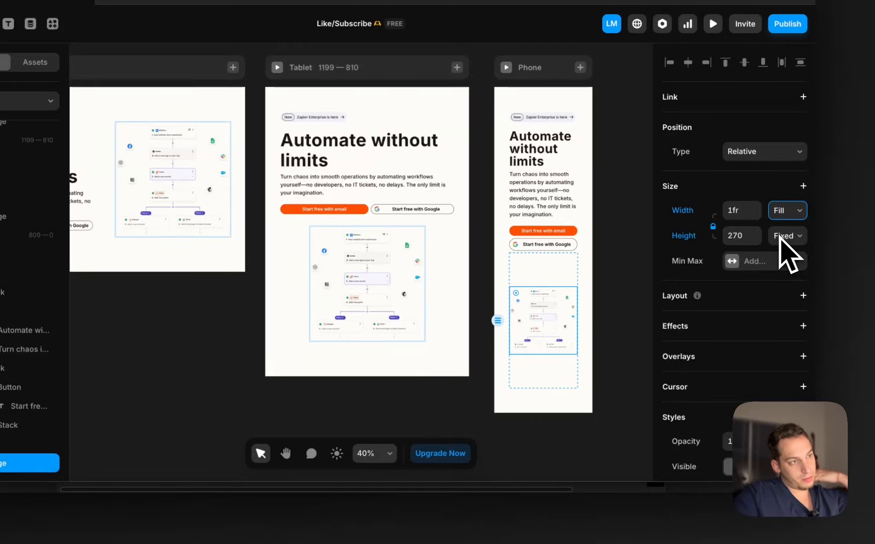
pyautogui.click(559, 284)
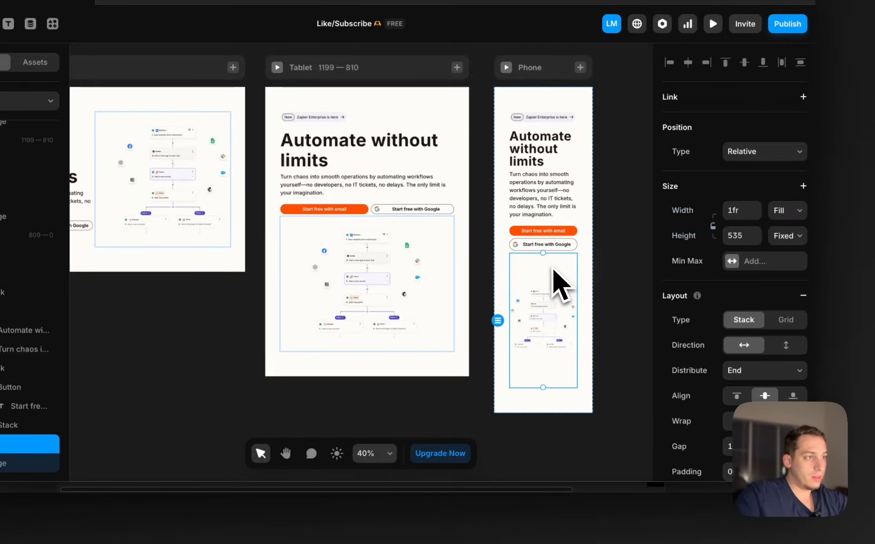
pyautogui.click(776, 277)
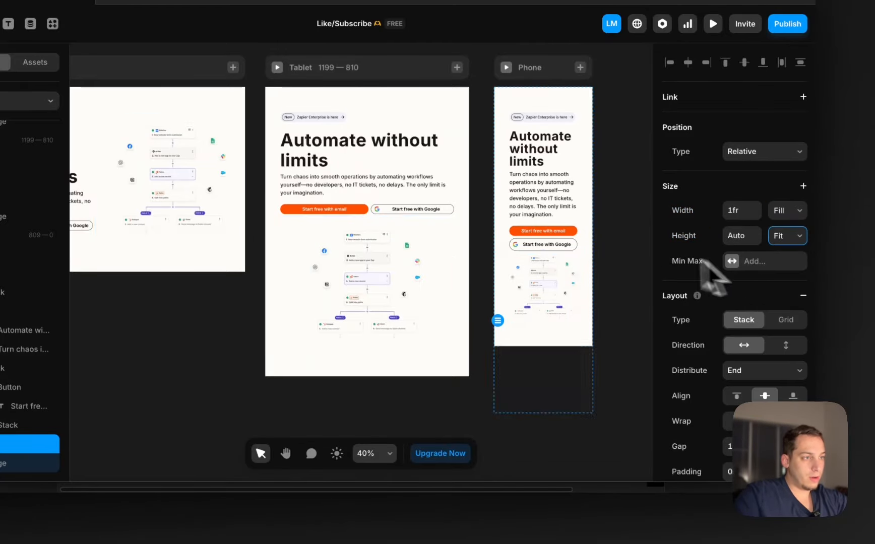
pyautogui.click(627, 237)
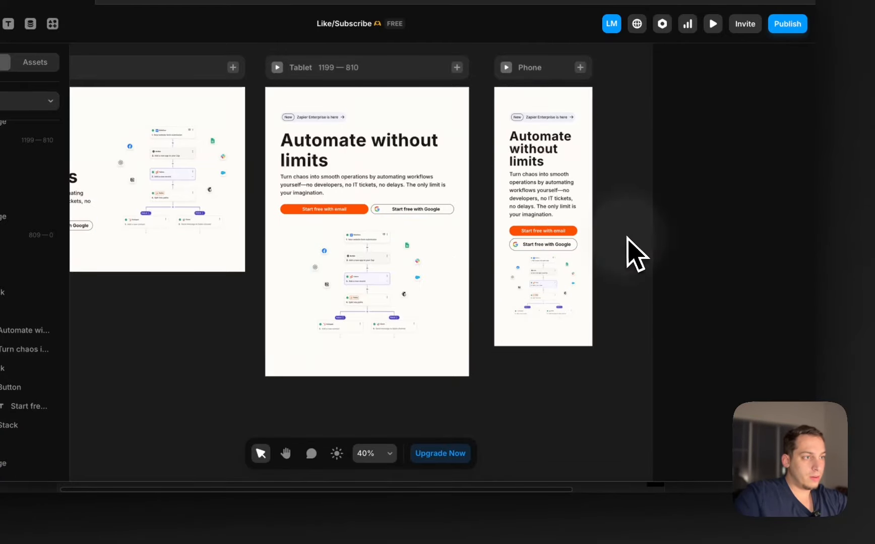
# - Increase the gap of the Phone's Hero stack by 20 to separate the buttons from the workflow image
pyautogui.click(573, 272)
pyautogui.scroll(5, 575, 275)
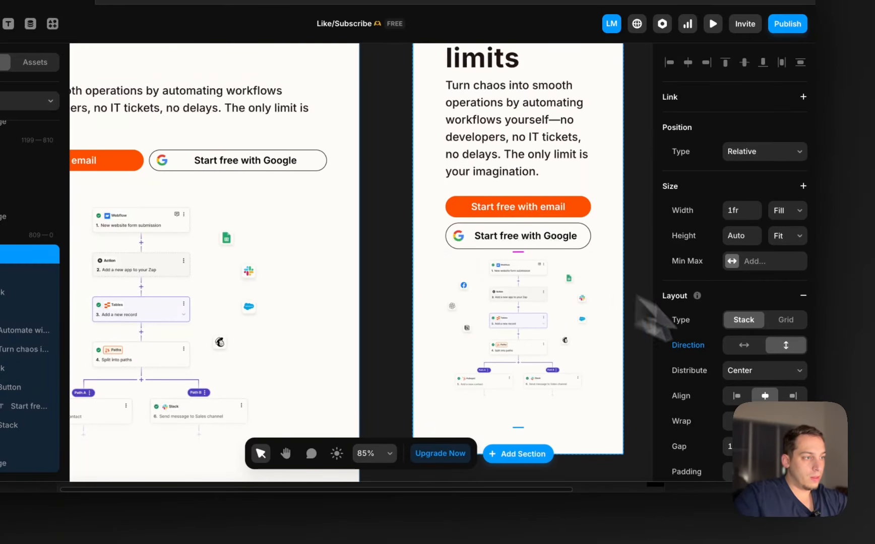
pyautogui.hotkey('shift', 'Up')
pyautogui.hotkey('shift', 'Up')
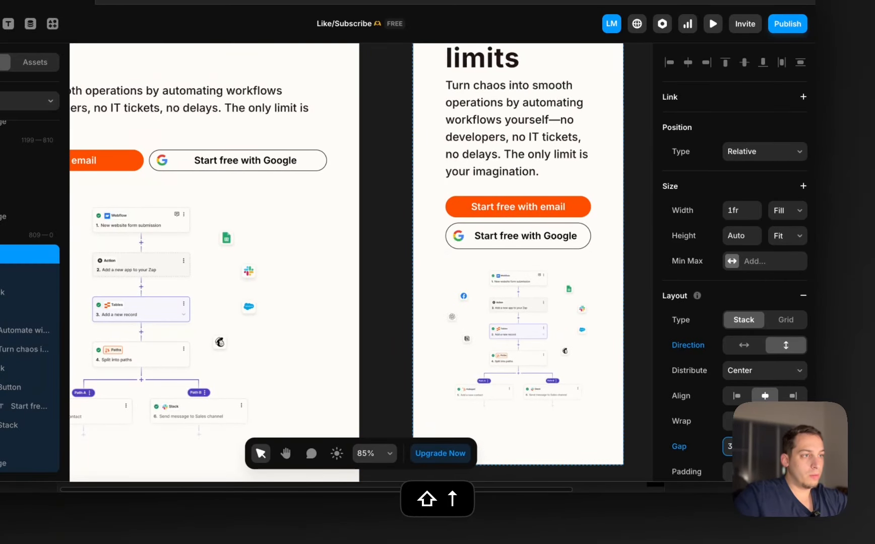
pyautogui.click(627, 278)
pyautogui.scroll(-4, 628, 278)
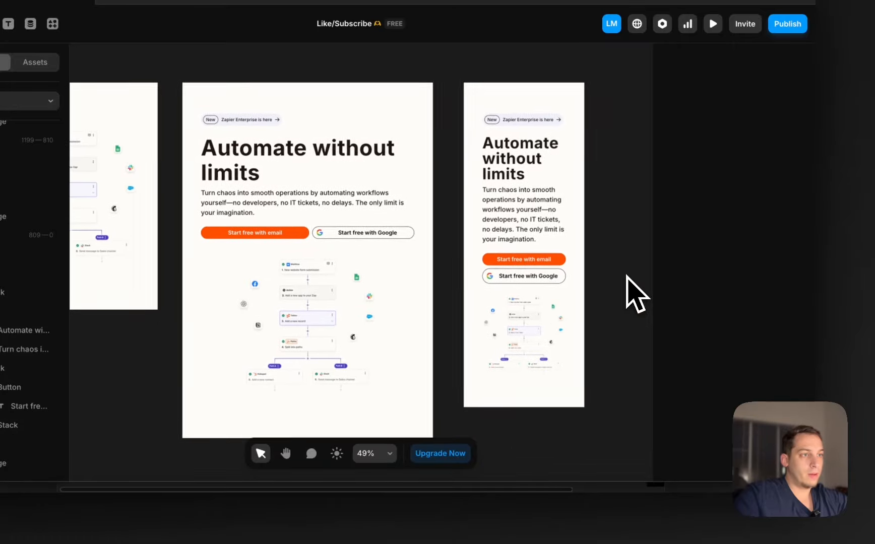
pyautogui.scroll(-3, 626, 276)
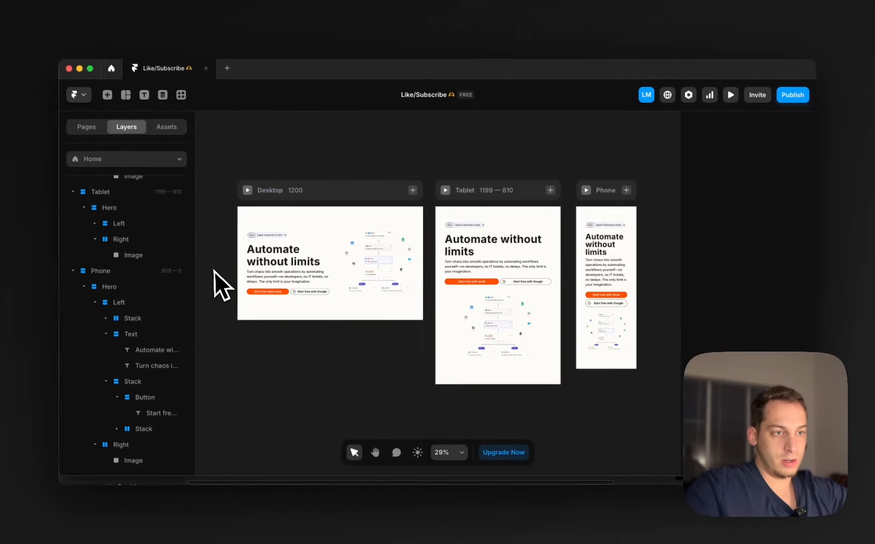
# - Add a new page to the project and name it /stripe
pyautogui.scroll(3, 214, 271)
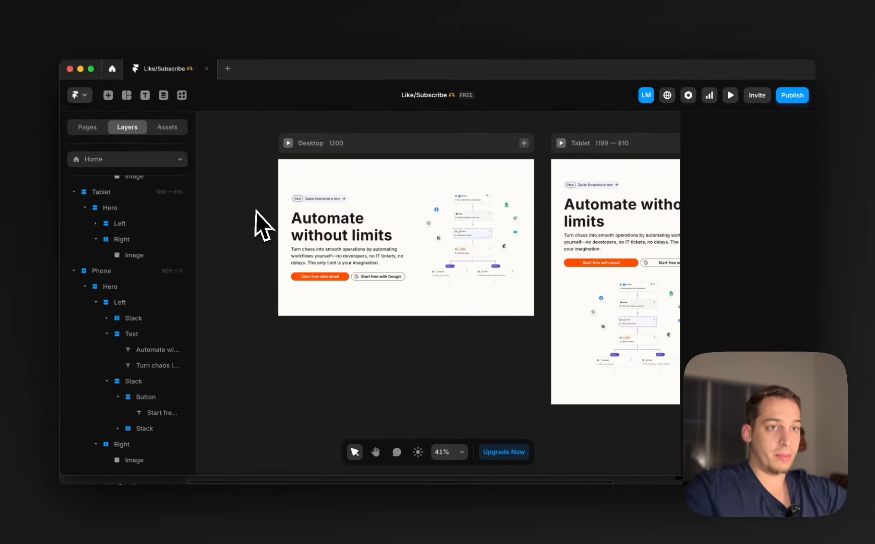
pyautogui.click(103, 160)
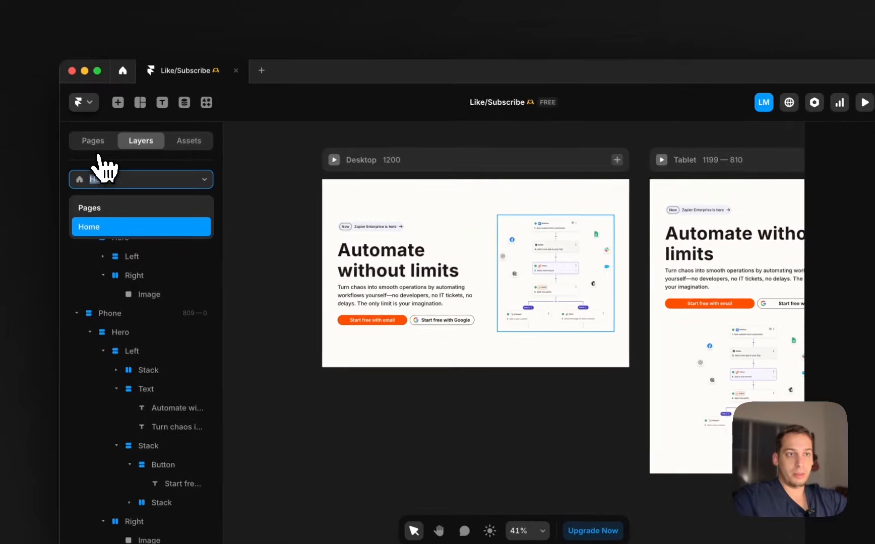
pyautogui.click(91, 130)
pyautogui.click(210, 176)
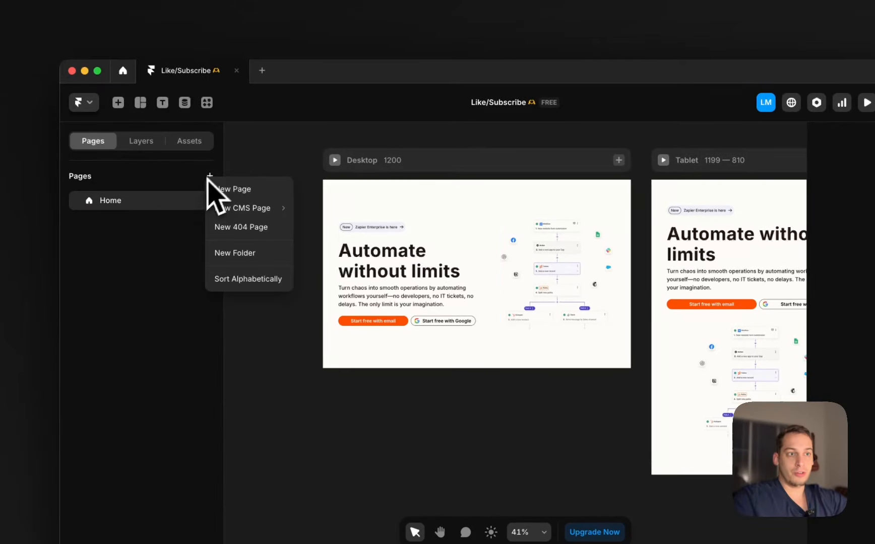
pyautogui.click(242, 190)
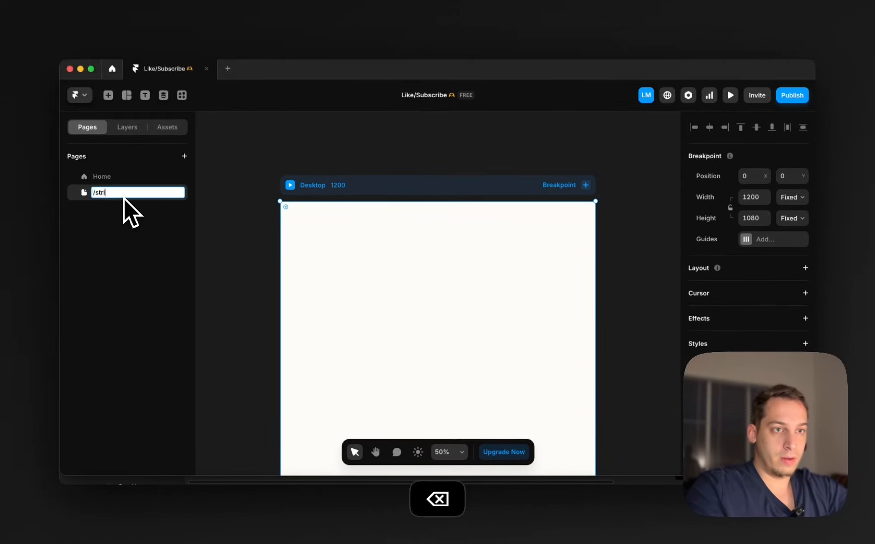
pyautogui.write('stripe')
pyautogui.press('Return')
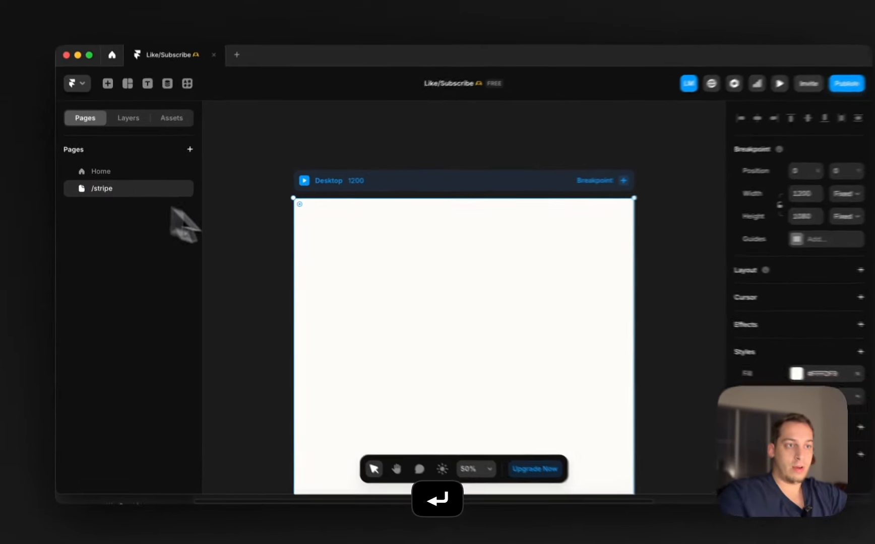
# - Add the Tablet (810) and Phone (390) breakpoints to the /stripe page
pyautogui.click(680, 173)
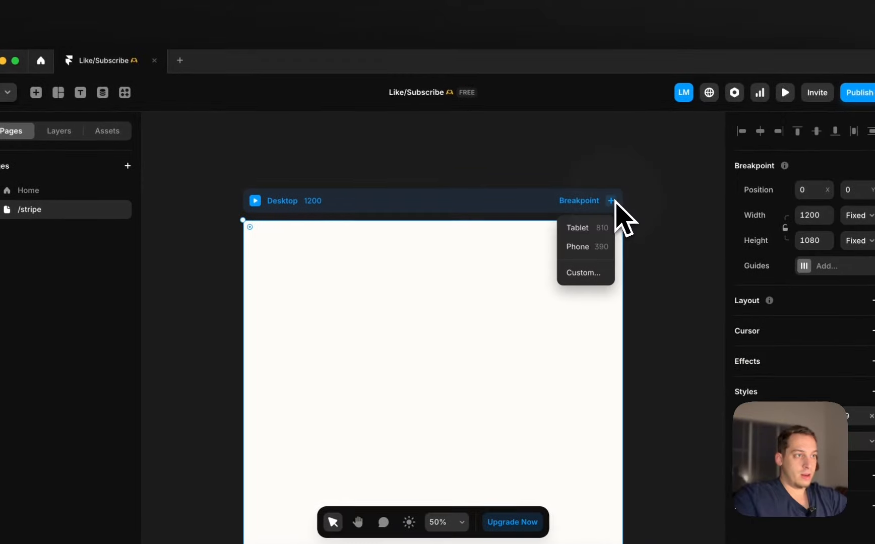
pyautogui.click(655, 201)
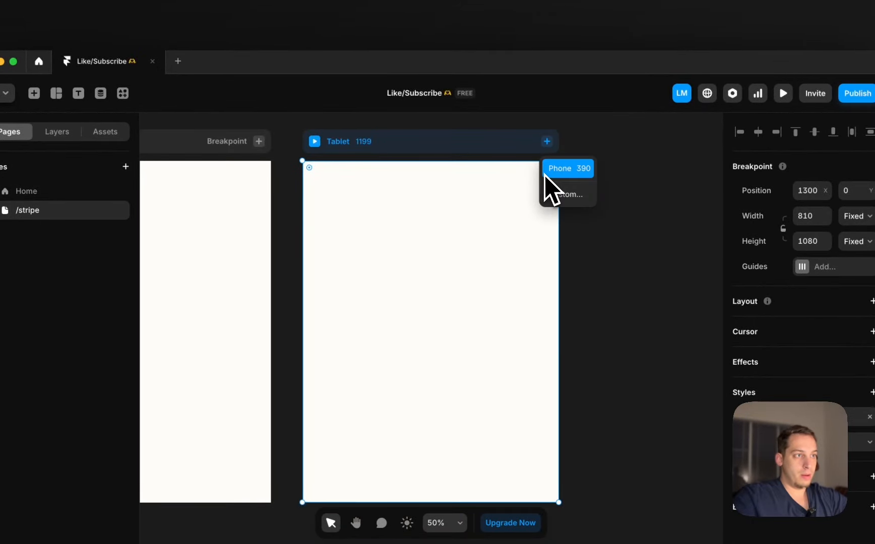
pyautogui.click(546, 174)
pyautogui.hscroll(-8, 277, 267)
pyautogui.scroll(-5, 320, 224)
pyautogui.hscroll(-2, 324, 222)
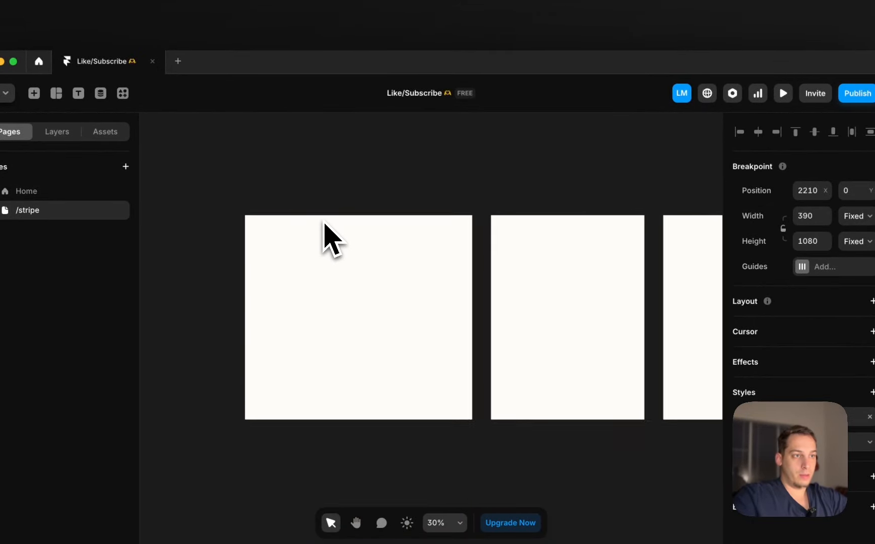
# - Switch to Google Chrome and bring up the hero section of the Stripe homepage
pyautogui.click(224, 519)
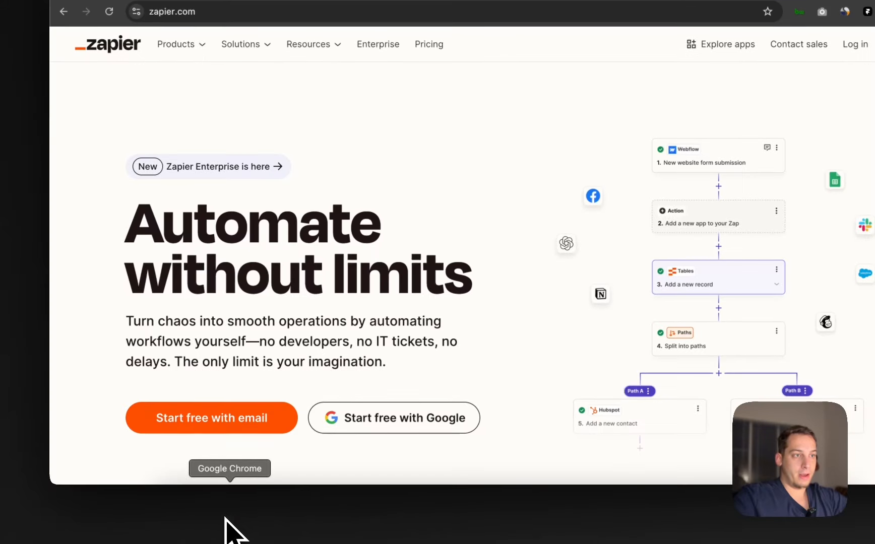
pyautogui.click(262, 40)
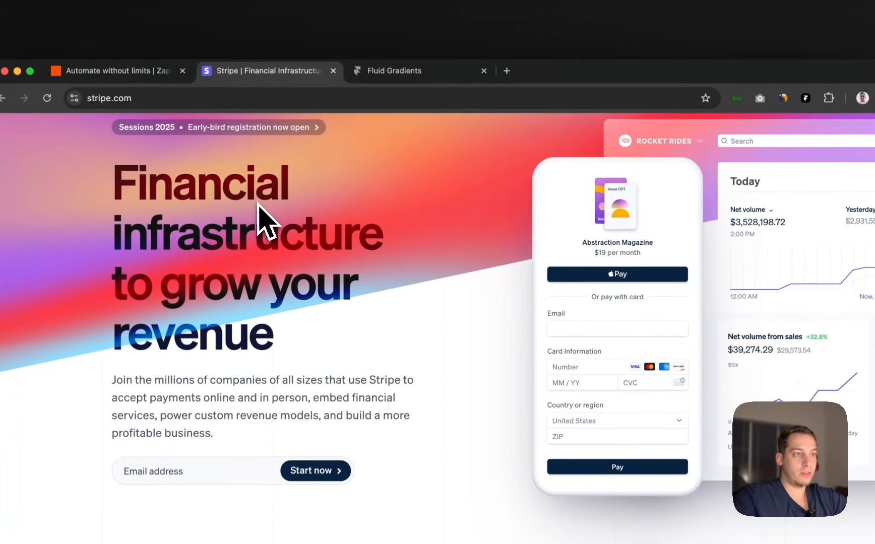
pyautogui.scroll(2, 258, 202)
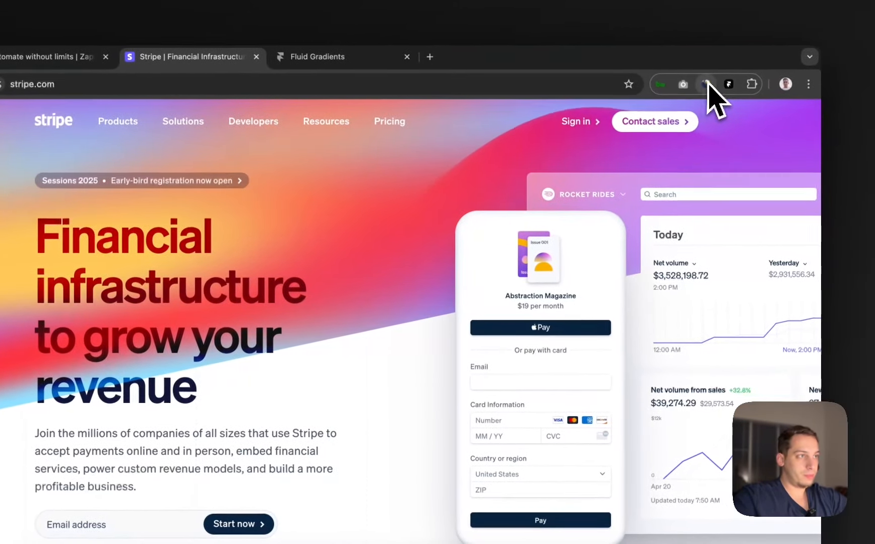
# - Copy the layout of the Stripe hero section with the HTML to Framer extension
pyautogui.click(805, 98)
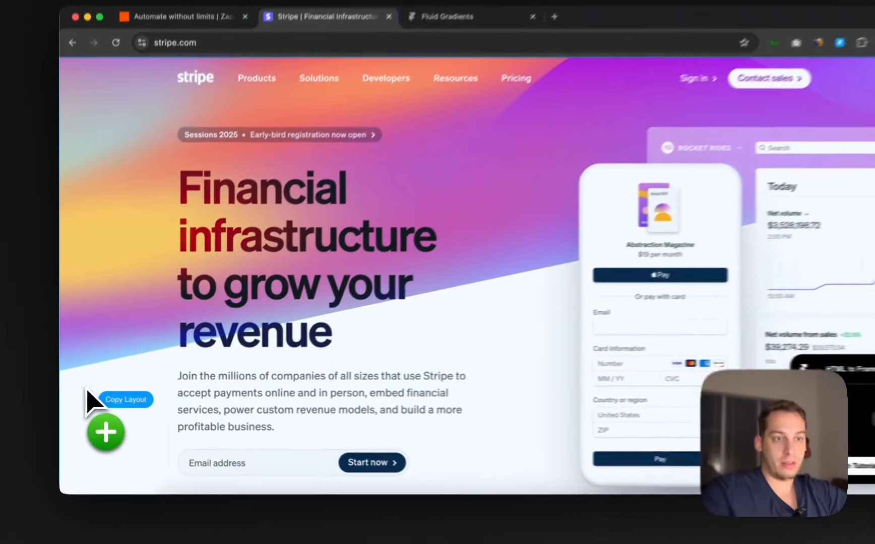
pyautogui.scroll(-5, 83, 395)
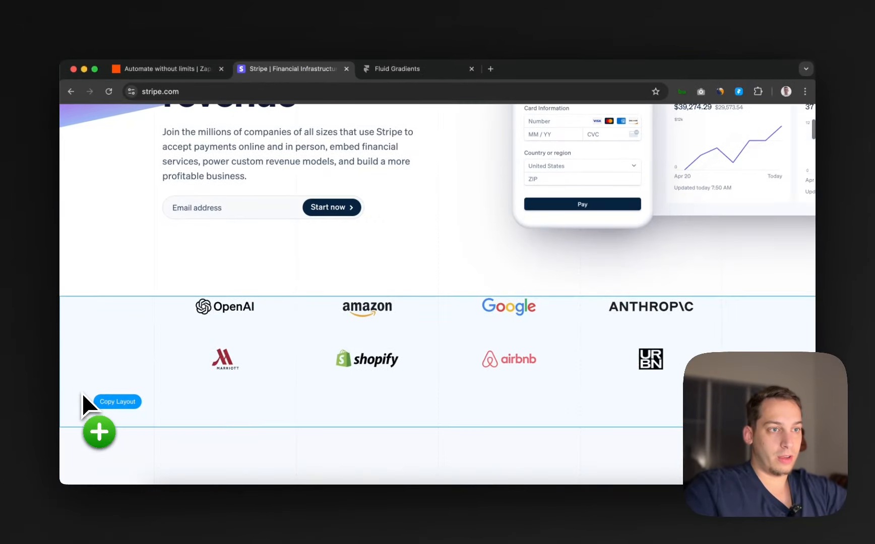
pyautogui.scroll(2, 81, 392)
pyautogui.click(81, 348)
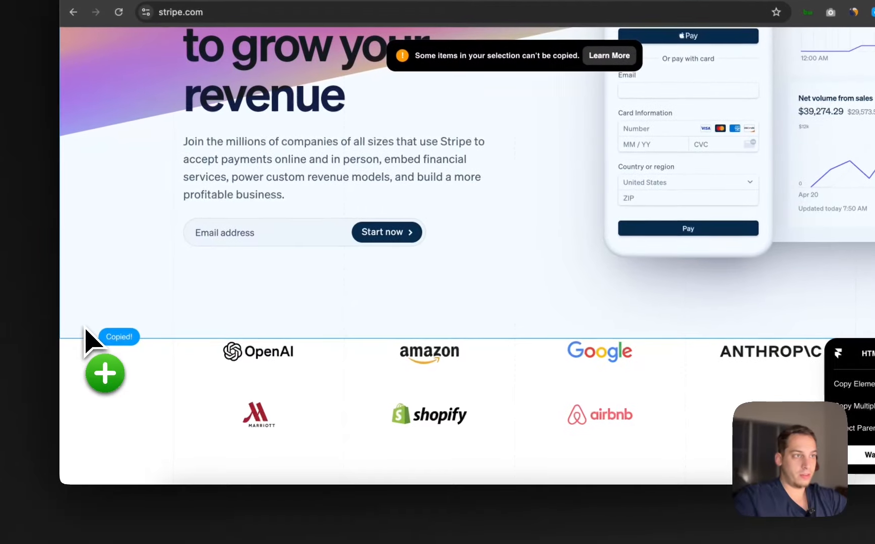
pyautogui.scroll(4, 85, 343)
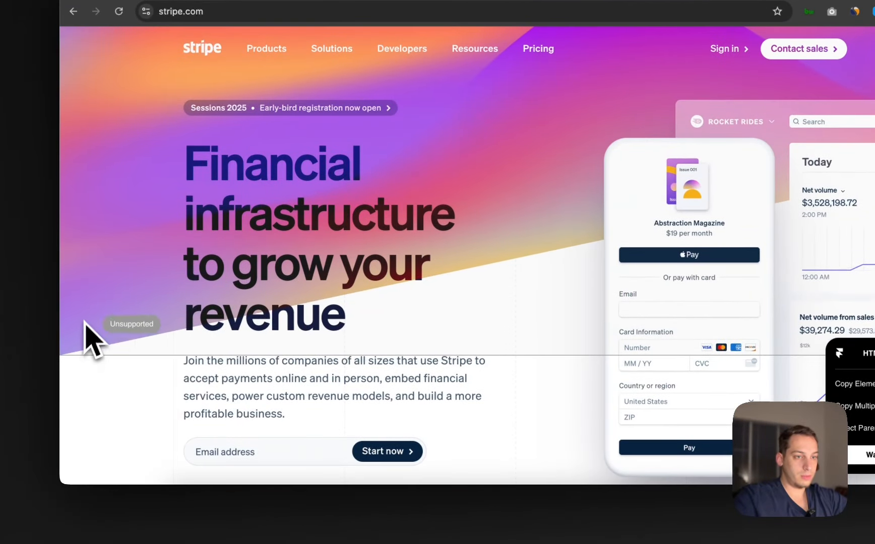
pyautogui.click(84, 447)
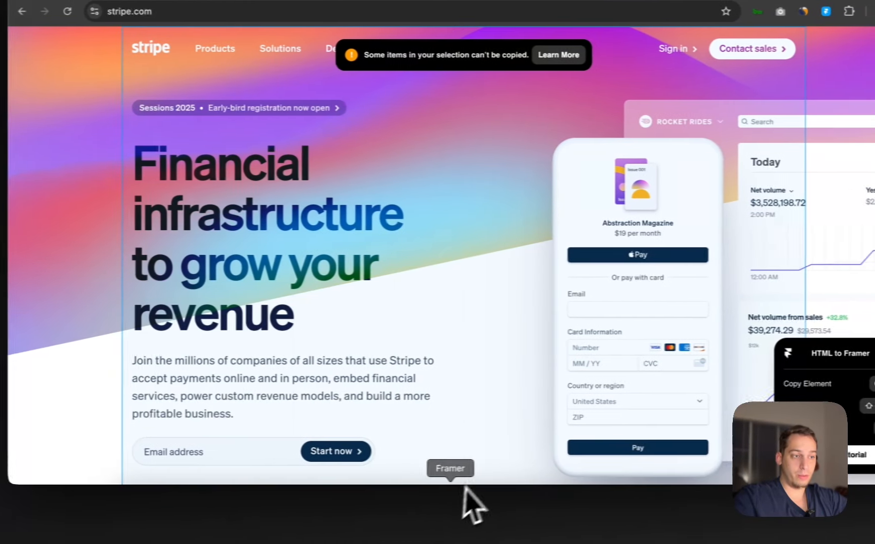
# - Switch back to Framer and paste the copied Stripe hero into the Desktop breakpoint of the /stripe page
pyautogui.click(463, 491)
pyautogui.click(380, 189)
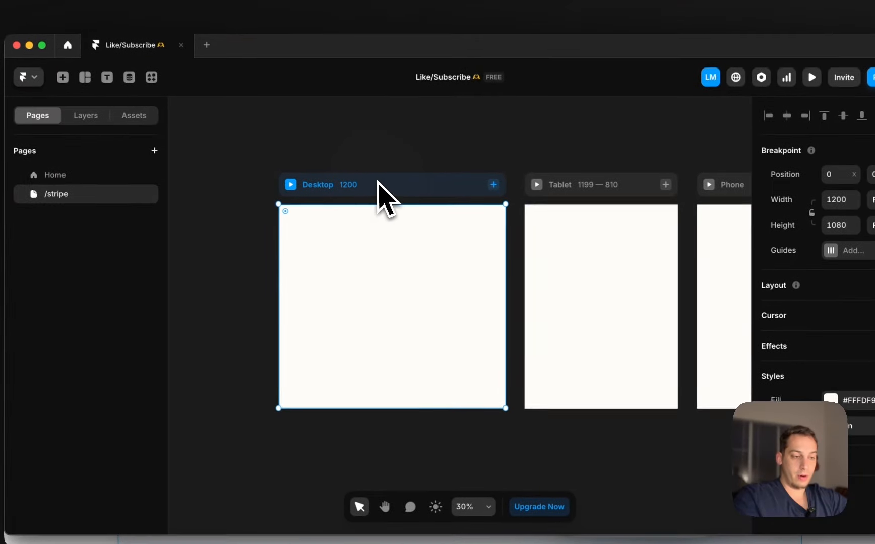
pyautogui.press('super+v')
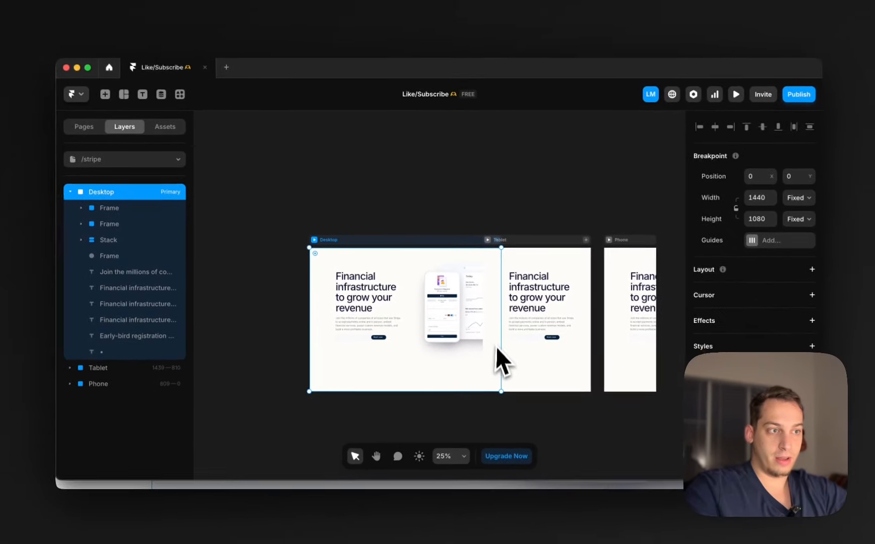
# - Move the Desktop breakpoint leftwards to an X position of about -185, clear of the Tablet breakpoint
pyautogui.scroll(5, 505, 400)
pyautogui.scroll(3, 474, 359)
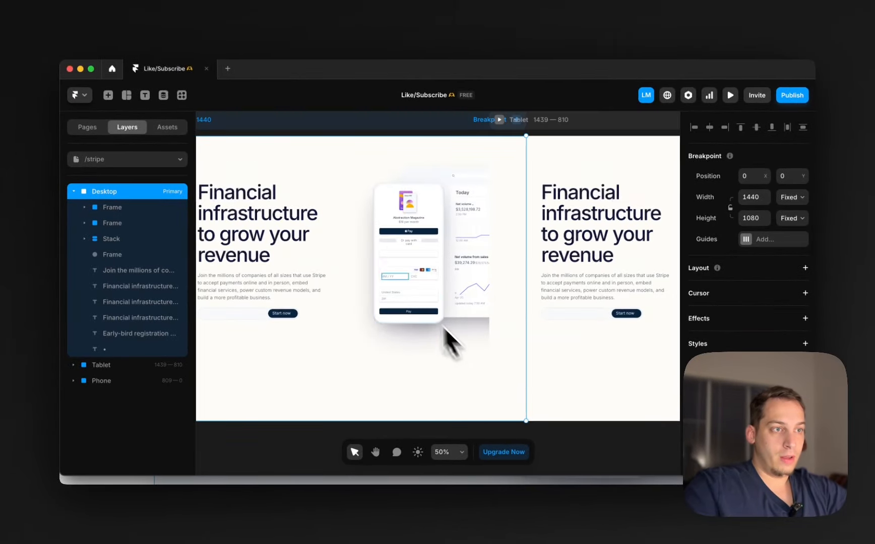
pyautogui.hscroll(-3, 445, 326)
pyautogui.scroll(-5, 389, 158)
pyautogui.moveTo(388, 152); pyautogui.dragTo(356, 158)
# - Examine the pasted Stripe hero on Desktop, checking the payment card, dashboard frame, heading and email field for import errors
pyautogui.scroll(5, 522, 224)
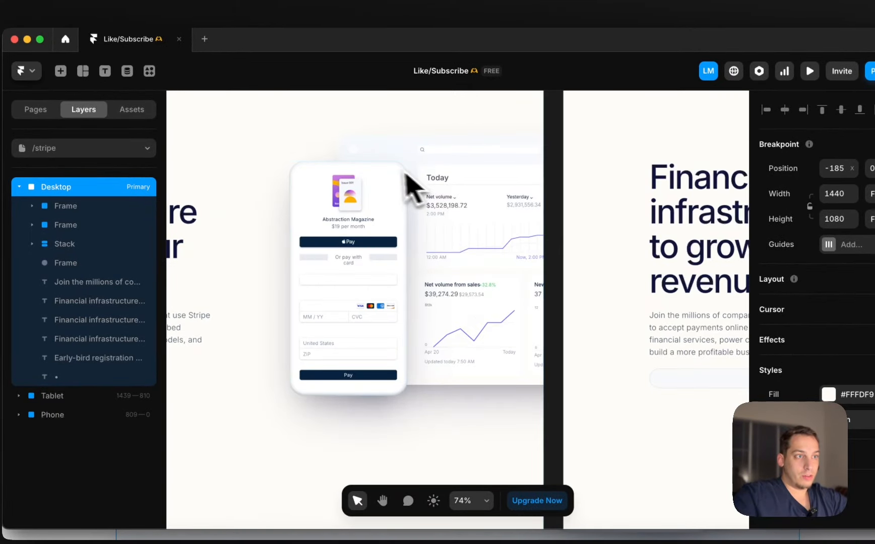
pyautogui.scroll(8, 407, 174)
pyautogui.scroll(-5, 329, 130)
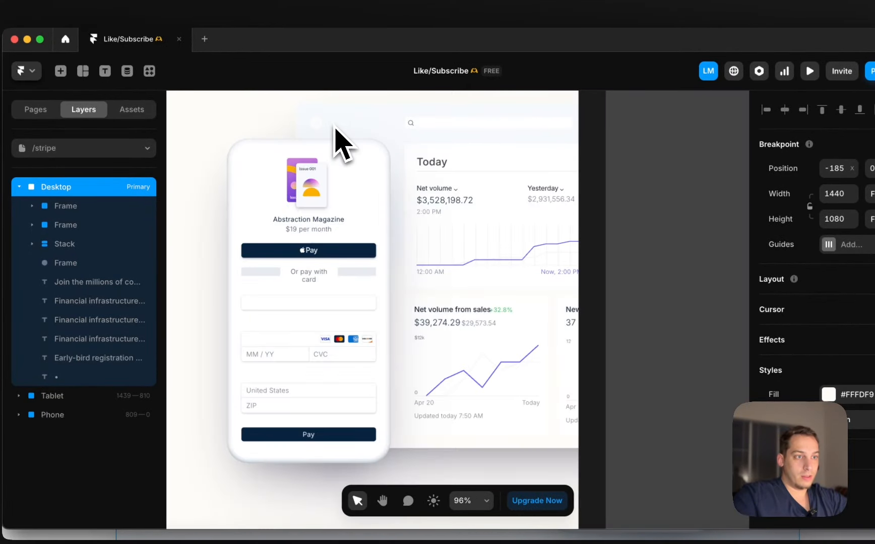
pyautogui.hscroll(-3, 337, 137)
pyautogui.click(418, 143)
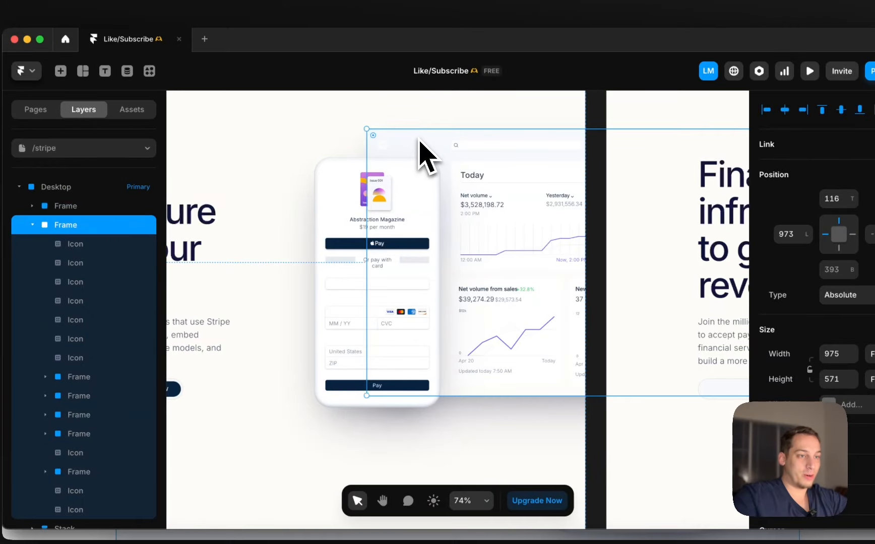
pyautogui.hscroll(-5, 419, 157)
pyautogui.scroll(-4, 420, 152)
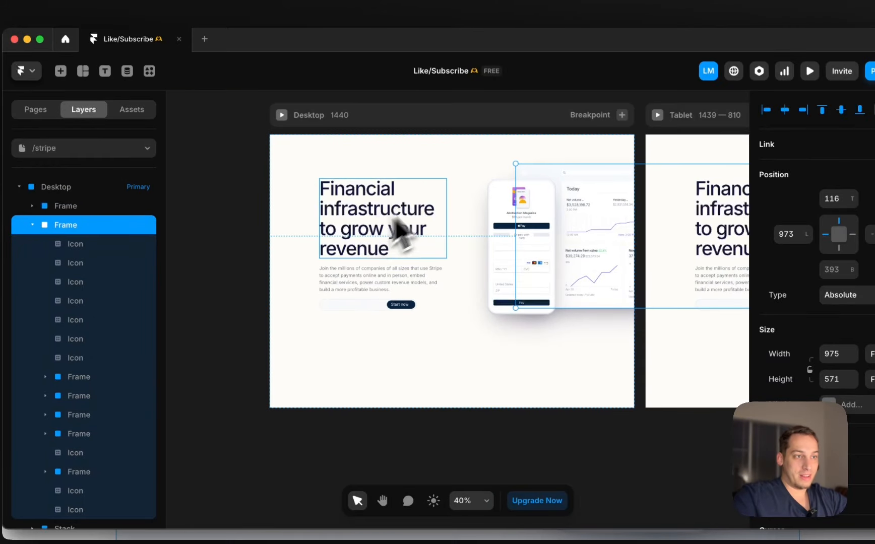
pyautogui.scroll(3, 363, 236)
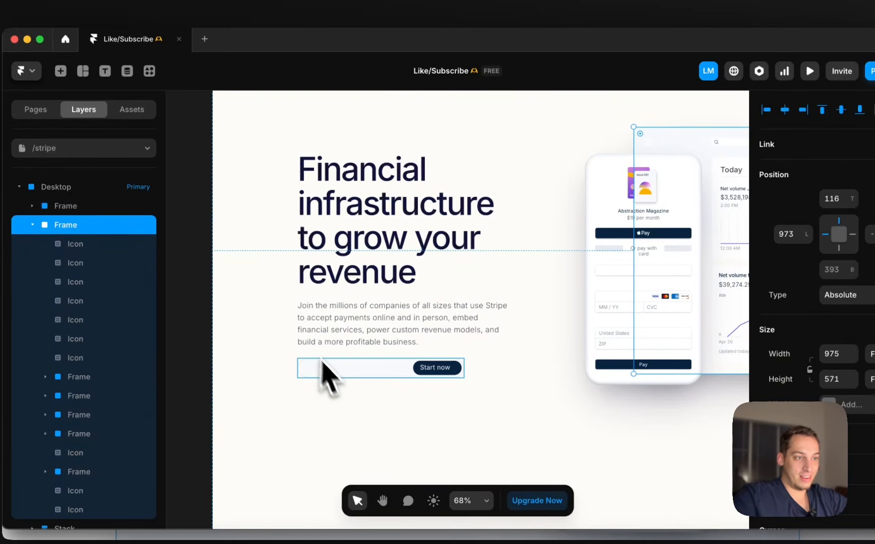
pyautogui.click(330, 376)
pyautogui.scroll(-3, 266, 359)
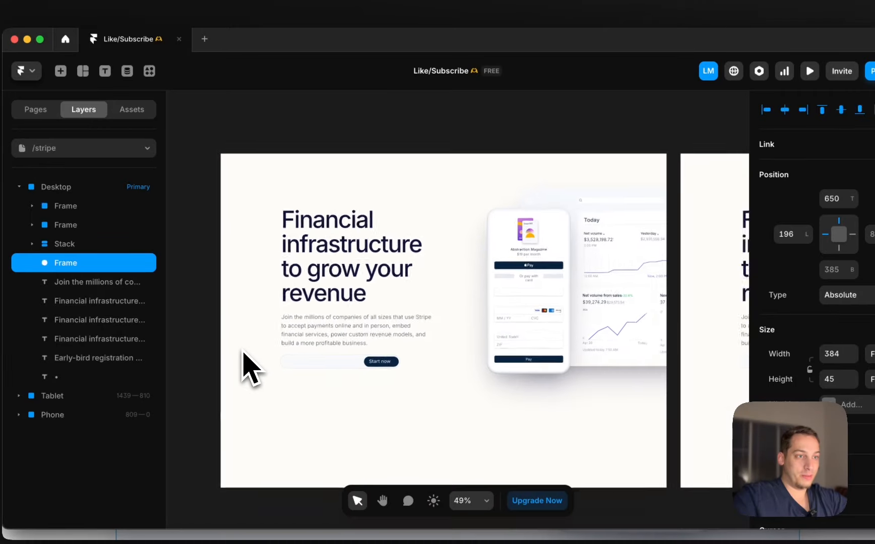
pyautogui.click(260, 325)
pyautogui.click(333, 363)
pyautogui.scroll(5, 339, 373)
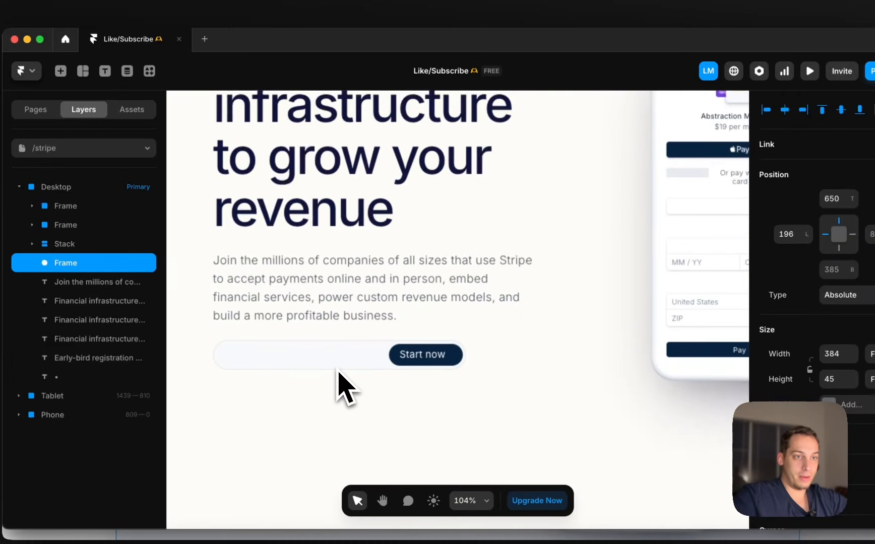
pyautogui.scroll(-6, 285, 370)
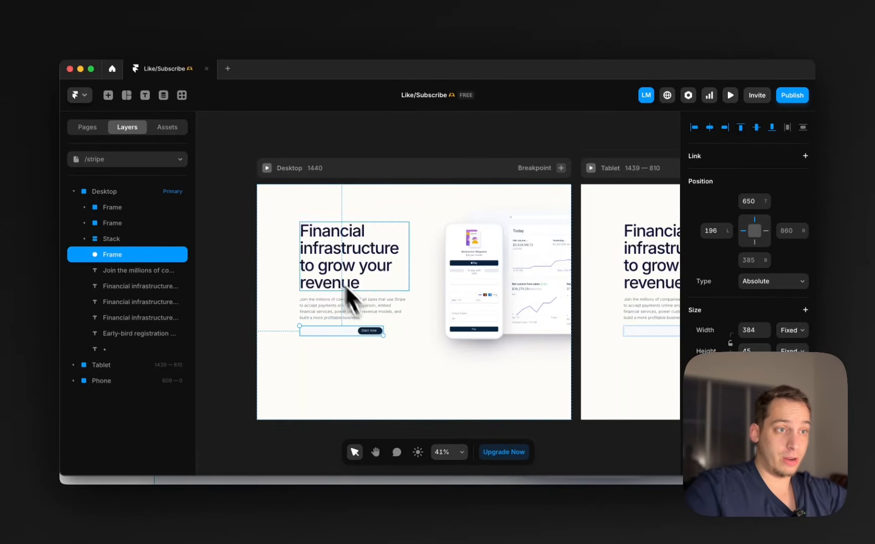
# - Set the width of the Desktop breakpoint to 1200 and select the dashboard frame in the hero
pyautogui.press('Escape')
pyautogui.click(357, 172)
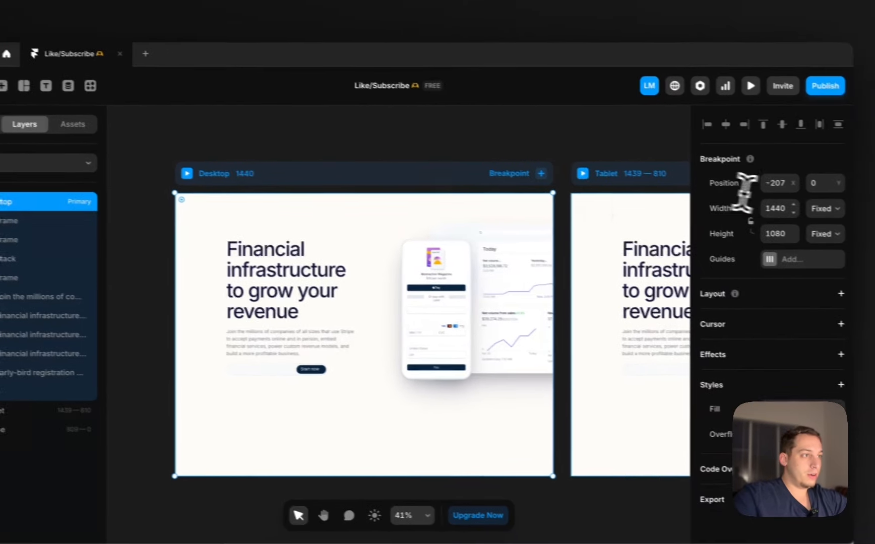
pyautogui.click(820, 216)
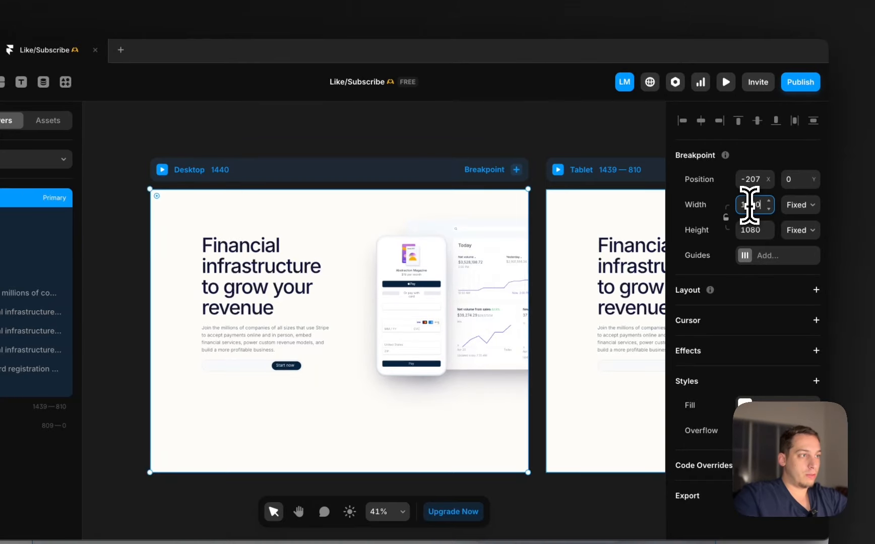
pyautogui.write('1200')
pyautogui.press('Return')
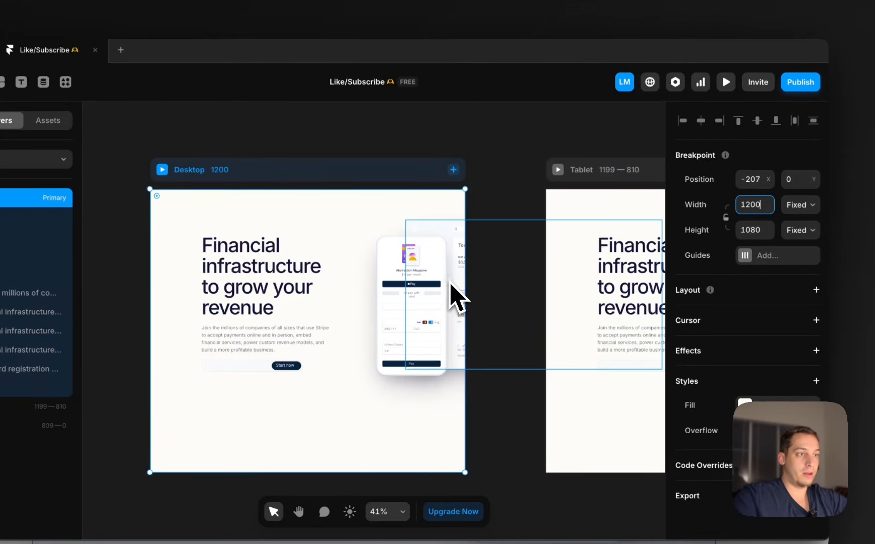
pyautogui.click(450, 285)
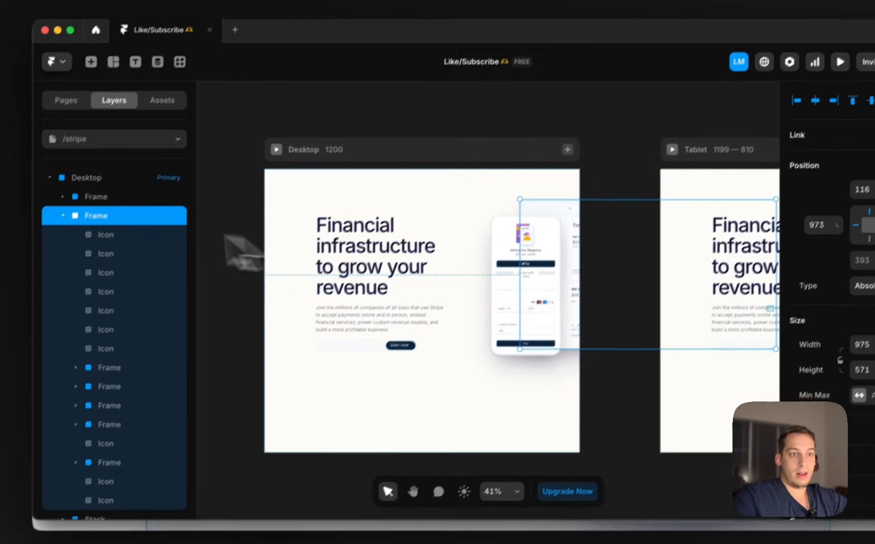
# - Collapse the dashboard frame's layers, expand the email form's stack and inspect the heading text layer
pyautogui.click(63, 215)
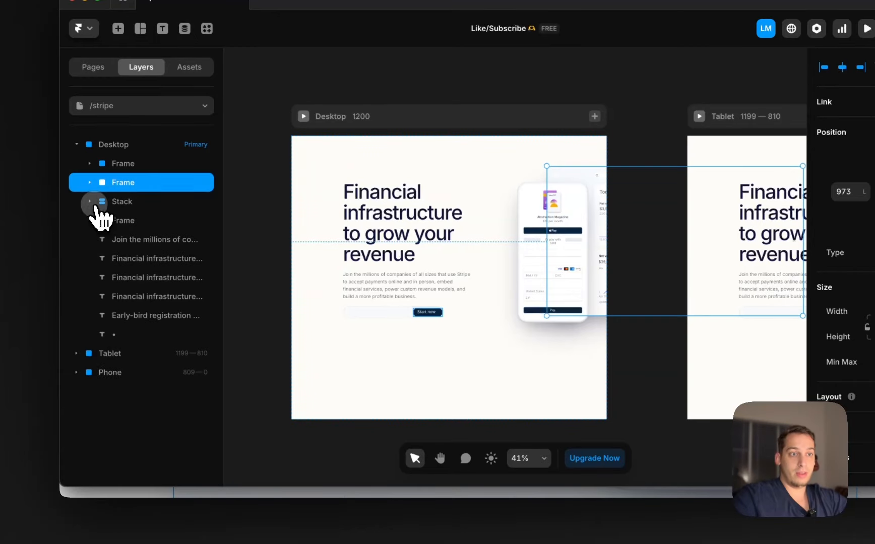
pyautogui.click(91, 202)
pyautogui.click(122, 277)
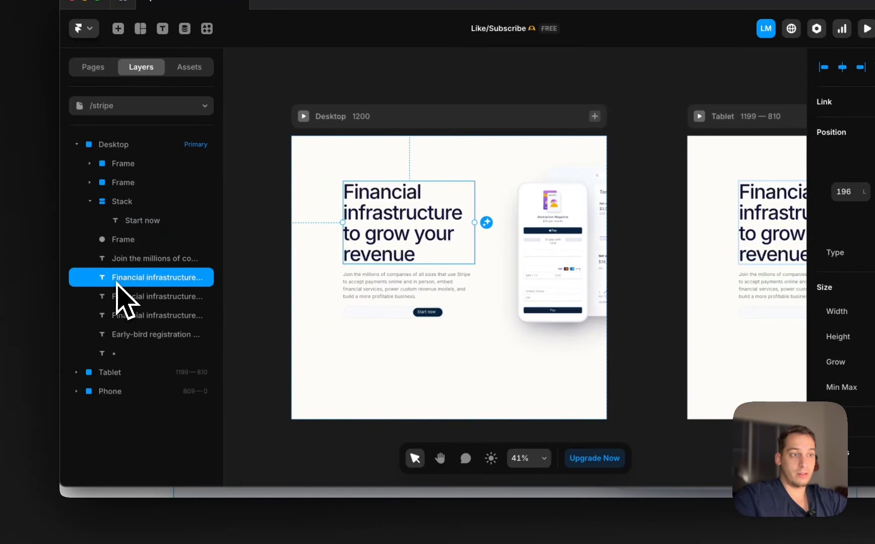
pyautogui.press('BackSpace')
# - Switch to stripe.com in the browser, close the HTML to Framer overlay and take a screenshot of the hero's text column
pyautogui.click(264, 532)
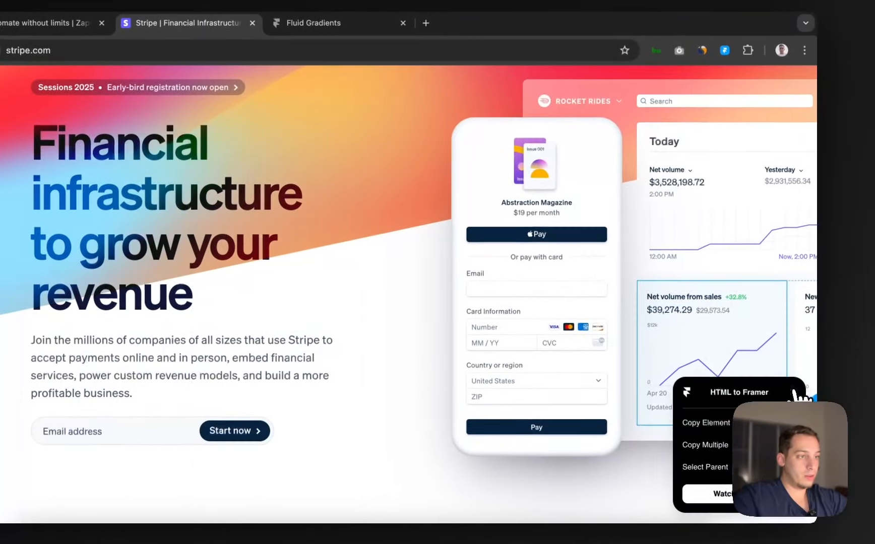
pyautogui.click(793, 392)
pyautogui.scroll(1, 678, 375)
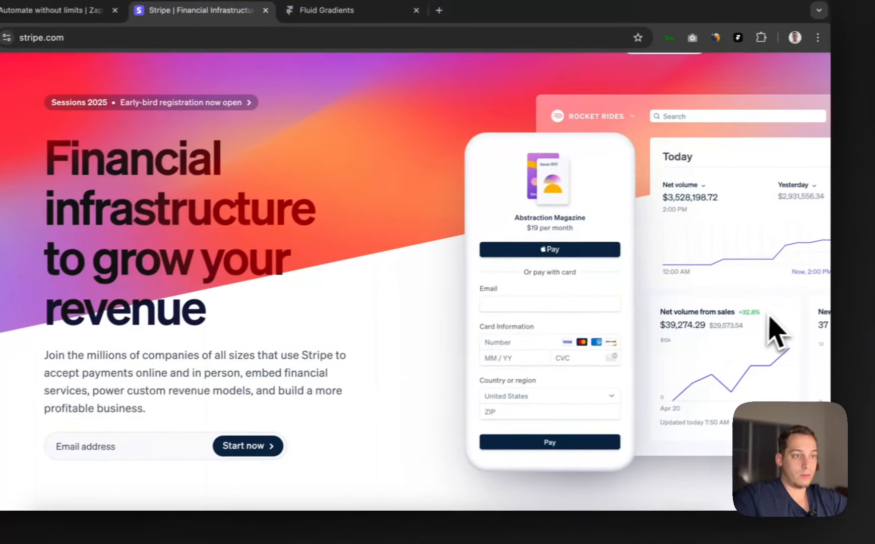
pyautogui.scroll(1, 695, 263)
pyautogui.scroll(-1, 687, 263)
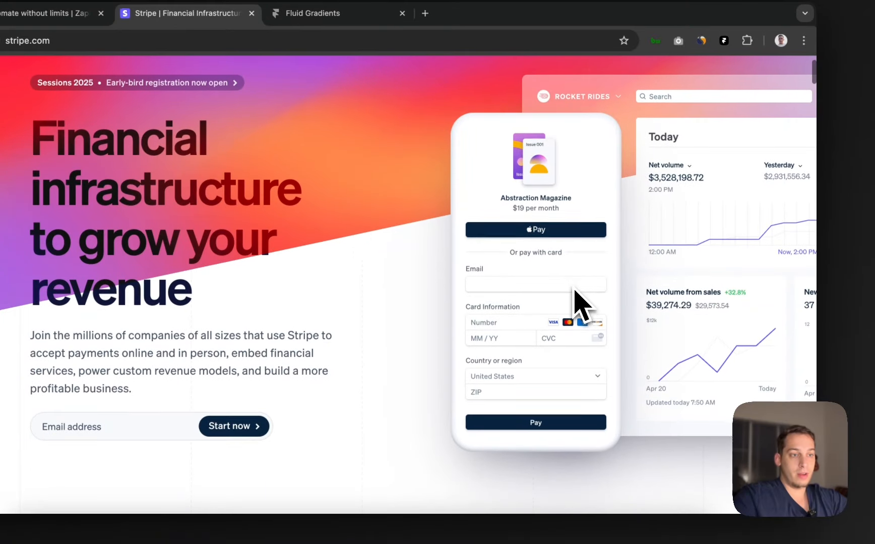
pyautogui.scroll(-1, 574, 287)
pyautogui.press('super+shift+4')
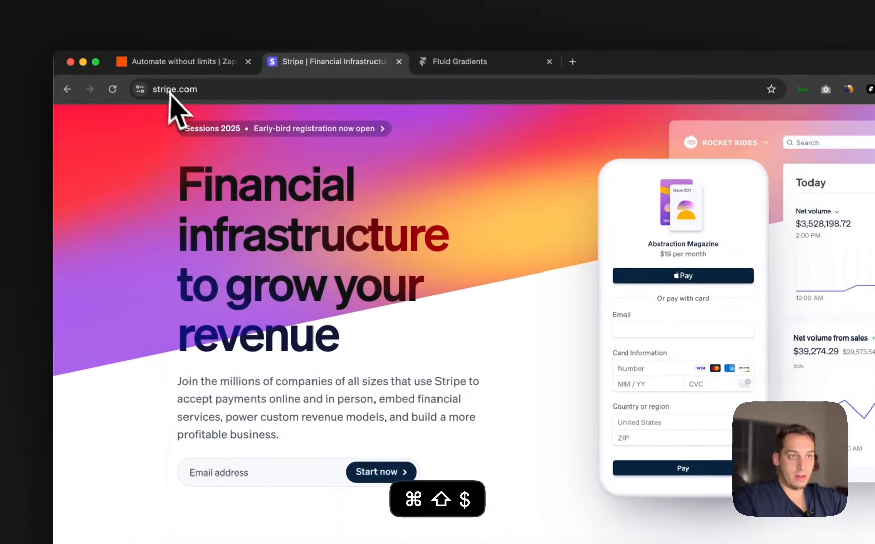
pyautogui.moveTo(20, 61); pyautogui.dragTo(361, 460)
# - Switch back to Framer, add the hero screenshot to the canvas and place it beside the Desktop breakpoint as a reference
pyautogui.moveTo(427, 478); pyautogui.dragTo(431, 450)
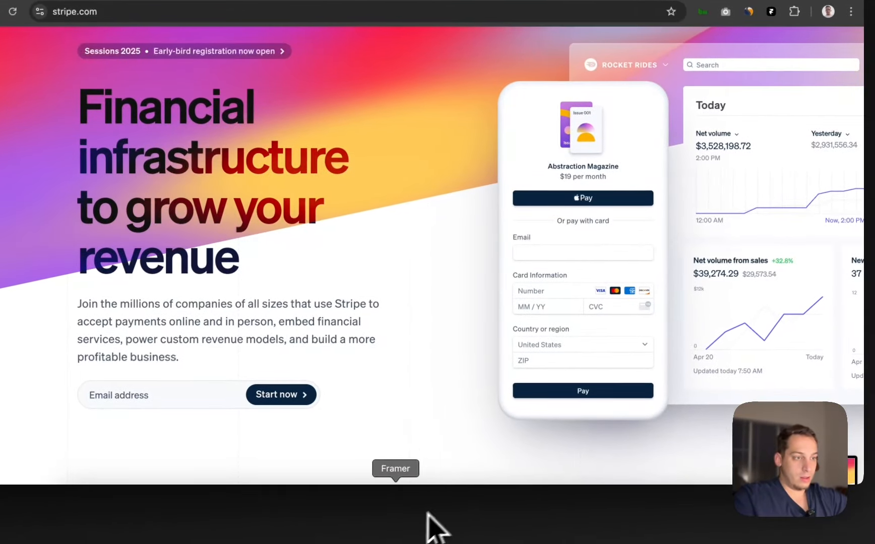
pyautogui.click(433, 523)
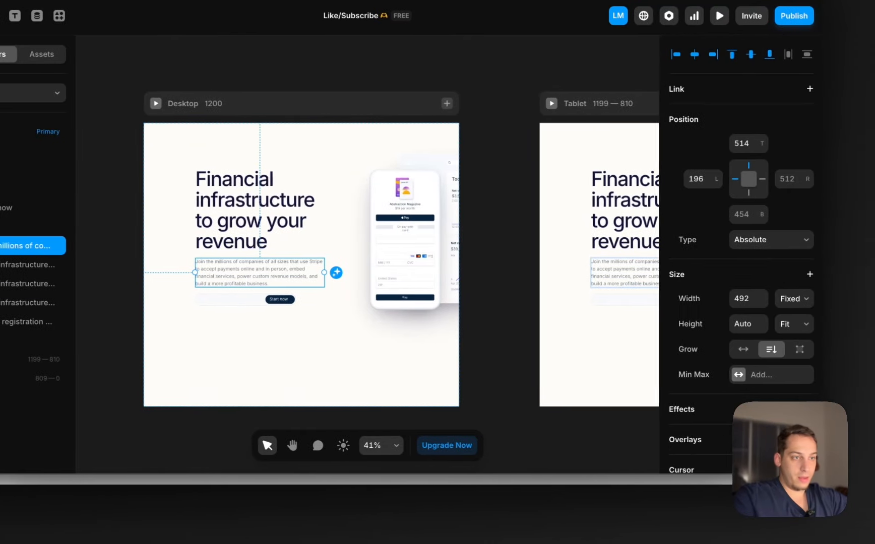
pyautogui.moveTo(786, 459); pyautogui.dragTo(94, 335)
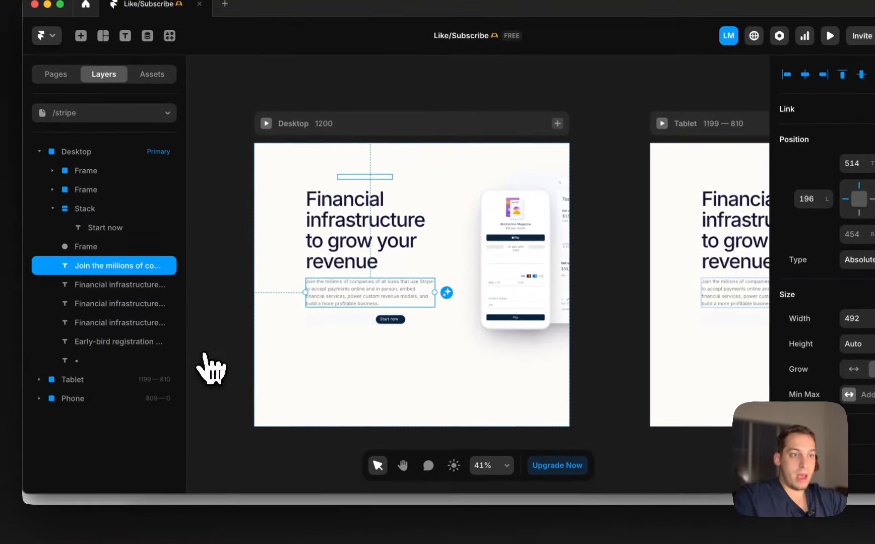
pyautogui.hscroll(-2, 94, 334)
pyautogui.hscroll(-2, 209, 353)
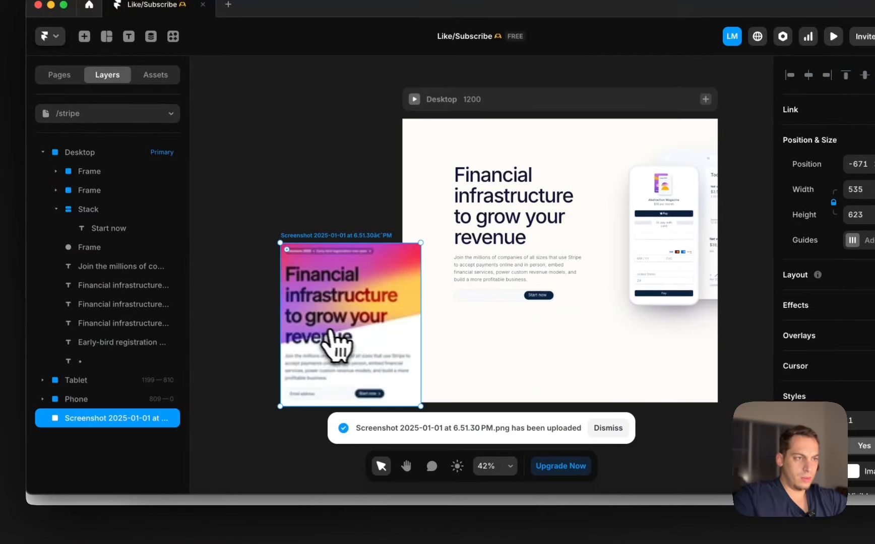
pyautogui.moveTo(339, 333); pyautogui.dragTo(314, 228)
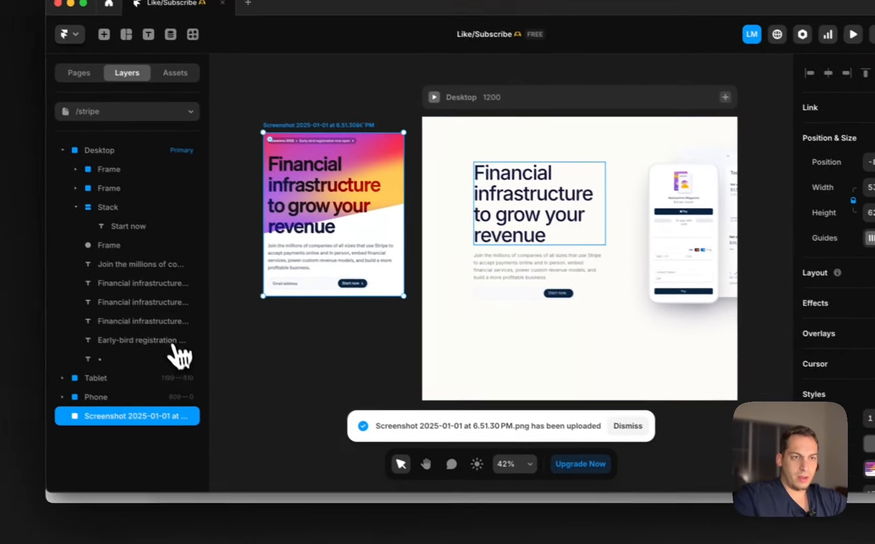
# - Examine the Desktop layers to identify which frames hold the payment card and the dashboard
pyautogui.click(134, 323)
pyautogui.click(118, 192)
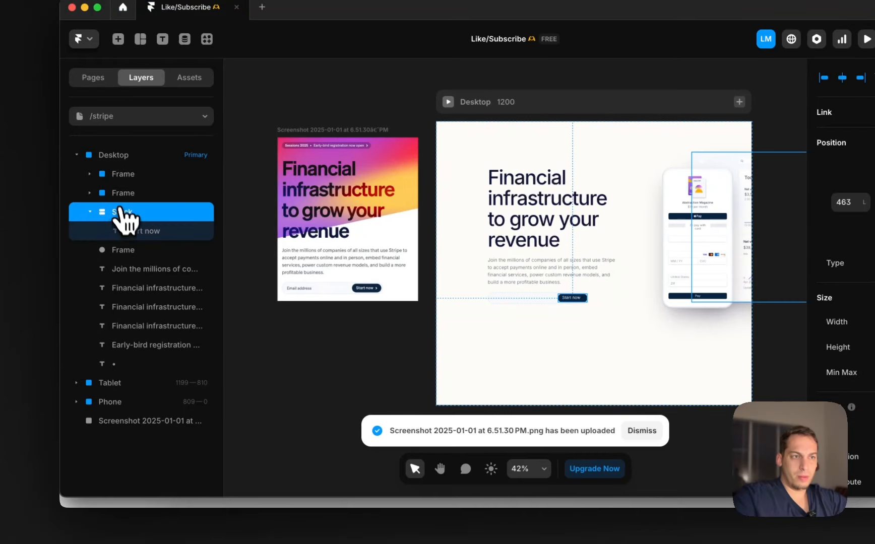
pyautogui.click(91, 192)
pyautogui.click(91, 194)
pyautogui.click(91, 175)
pyautogui.click(124, 172)
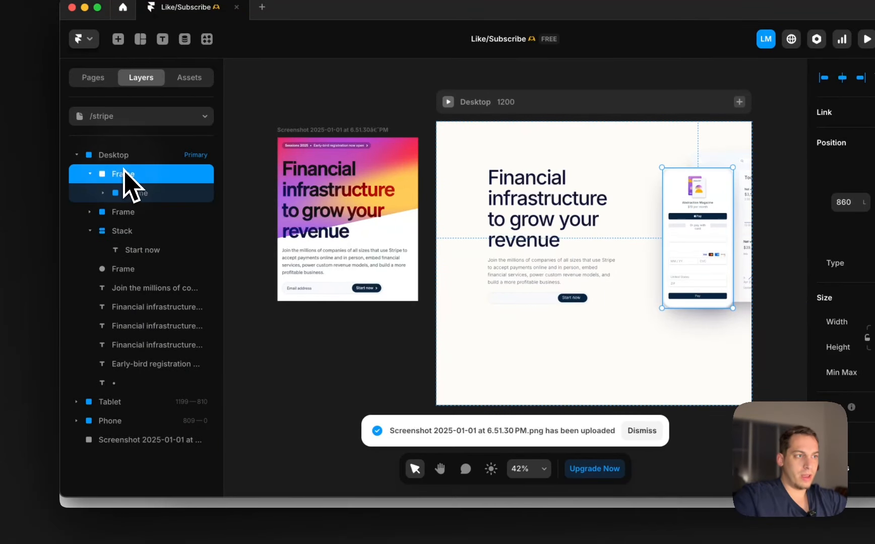
pyautogui.click(90, 174)
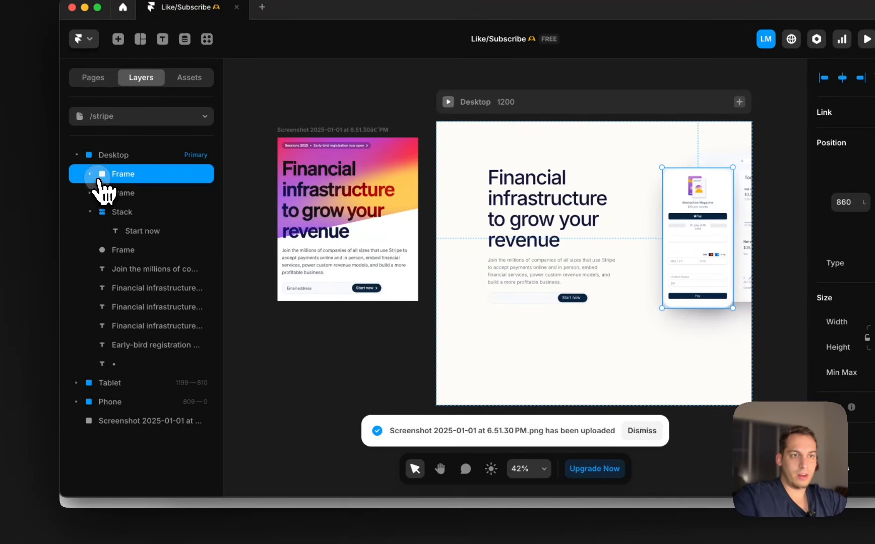
# - Try wrapping the payment card and dashboard frames in a stack and shifting them on Desktop, undoing the changes
pyautogui.rightClick(136, 199)
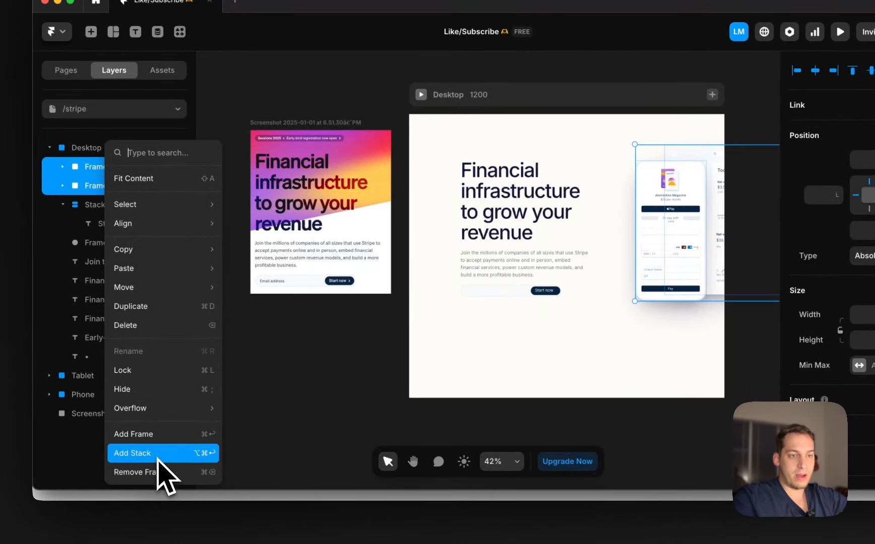
pyautogui.click(157, 456)
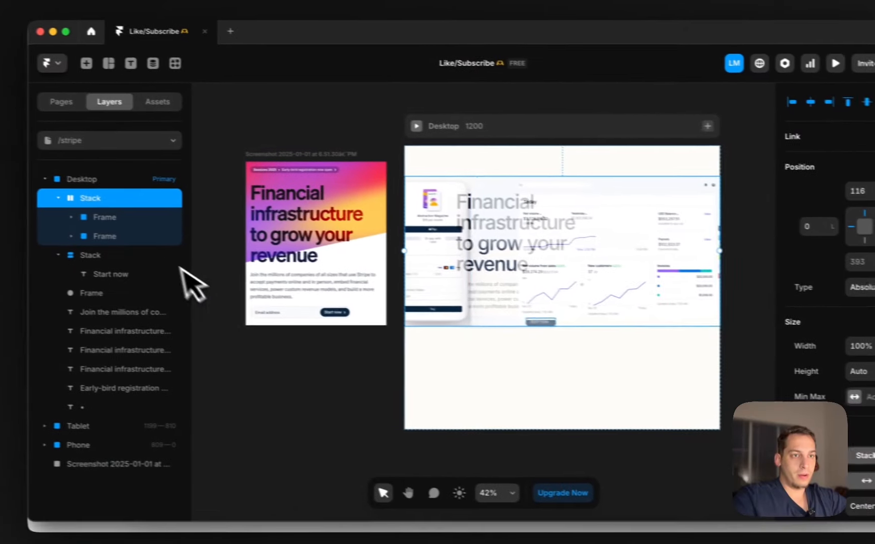
pyautogui.click(24, 227)
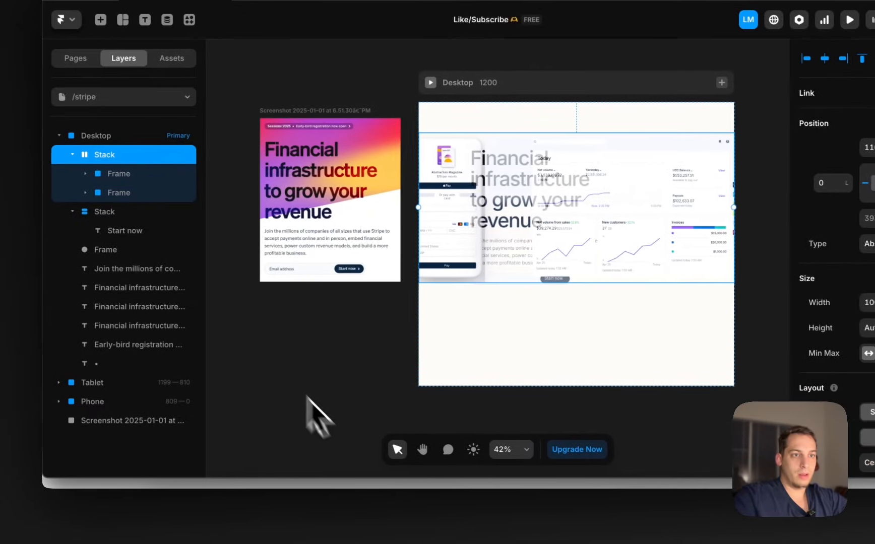
pyautogui.press('super+z')
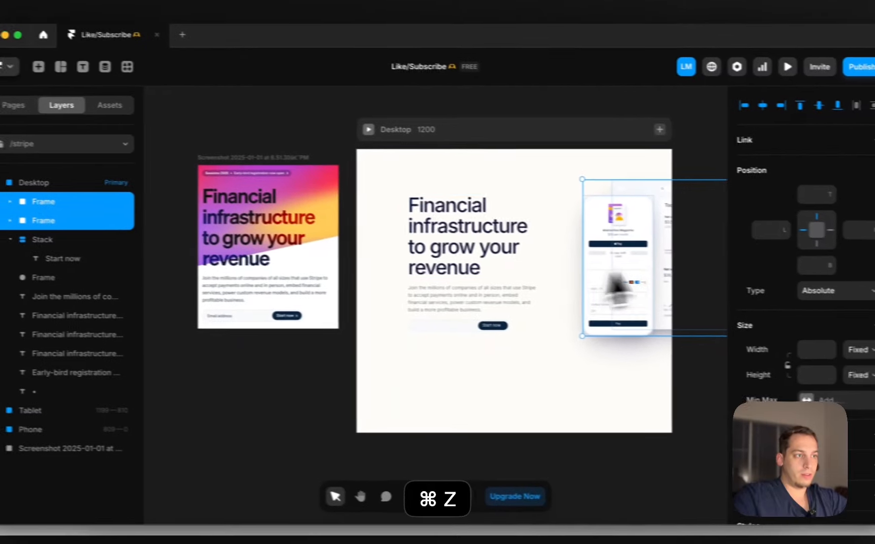
pyautogui.moveTo(621, 269); pyautogui.dragTo(595, 270)
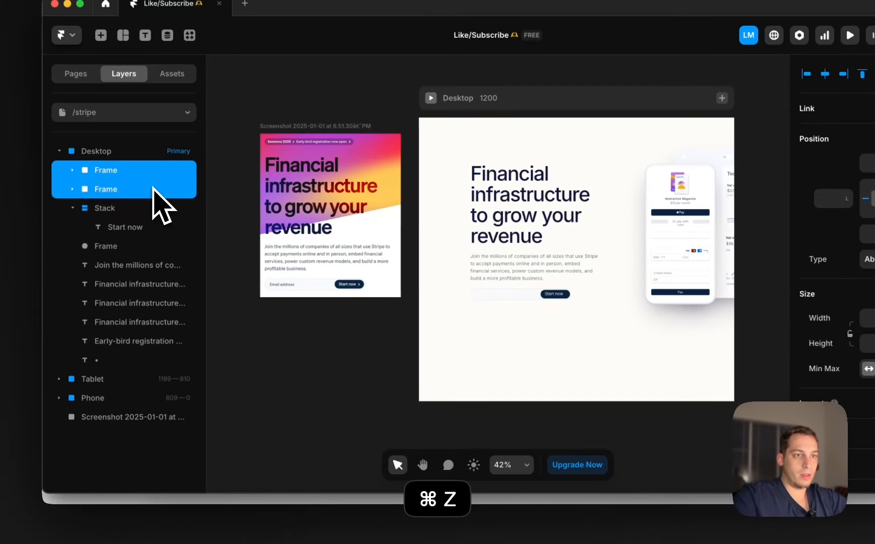
pyautogui.press('super+z')
pyautogui.press('super+shift+z')
# - Wrap the payment card and dashboard frames in a stack, keeping the stack's position type at Absolute
pyautogui.rightClick(149, 200)
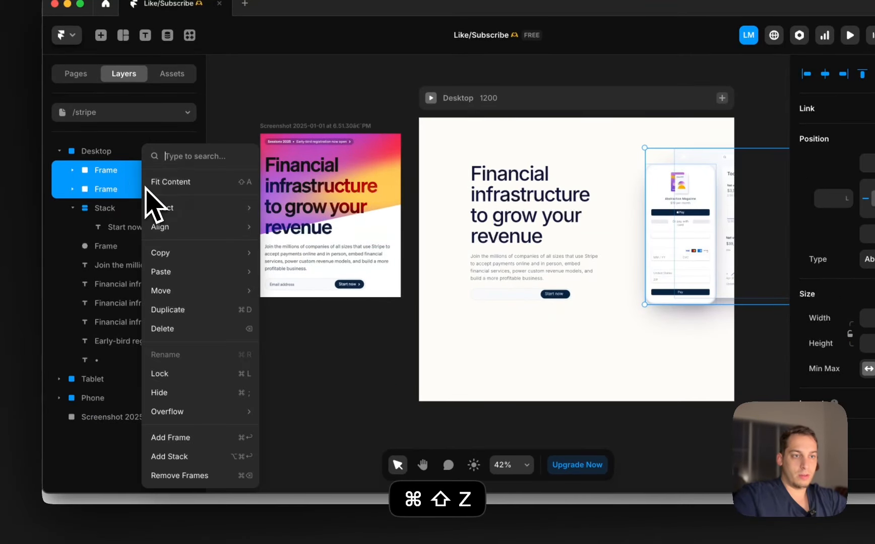
pyautogui.click(196, 435)
pyautogui.click(868, 259)
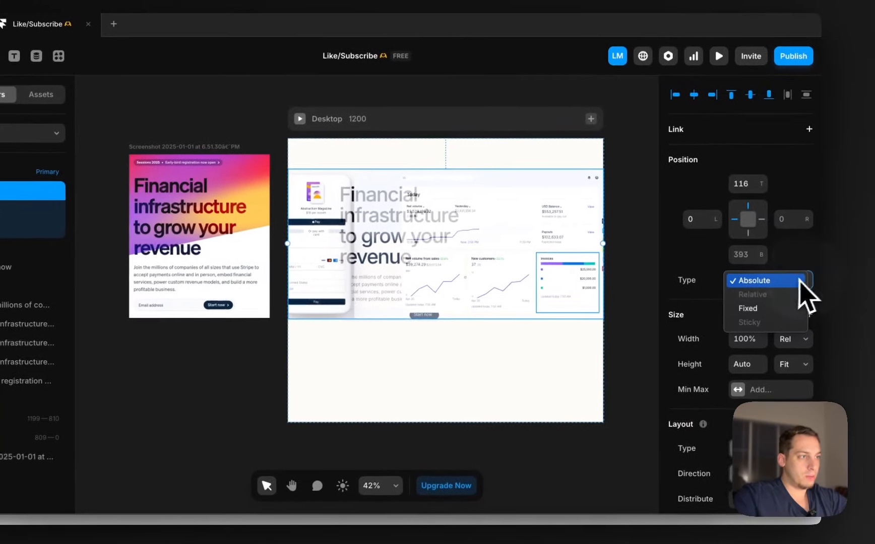
pyautogui.click(758, 288)
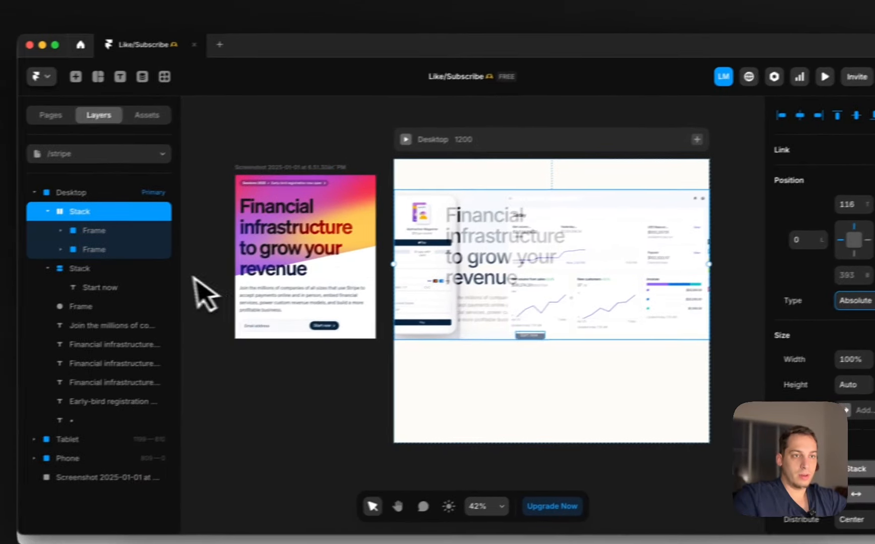
# - Set the position type of both frames inside the new stack to Absolute
pyautogui.click(81, 241)
pyautogui.keyDown('shift'); pyautogui.click(83, 259); pyautogui.keyUp('shift')
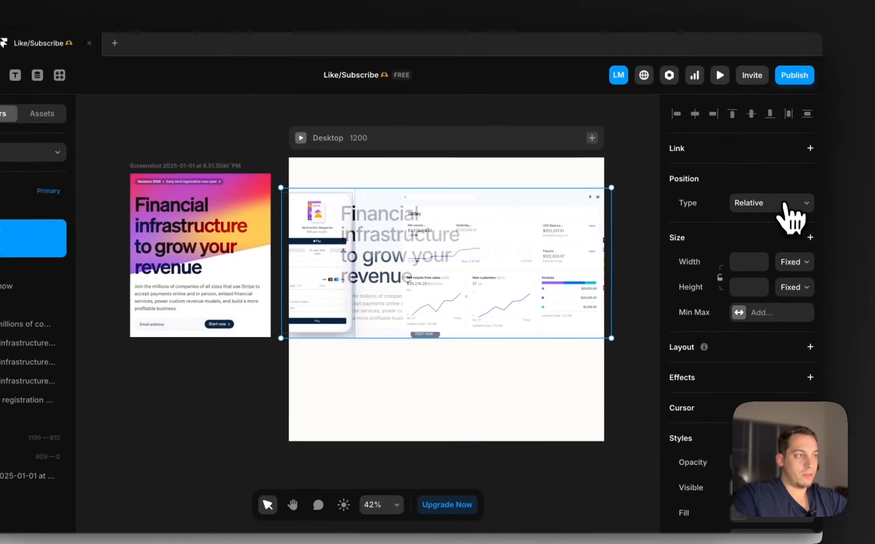
pyautogui.click(842, 203)
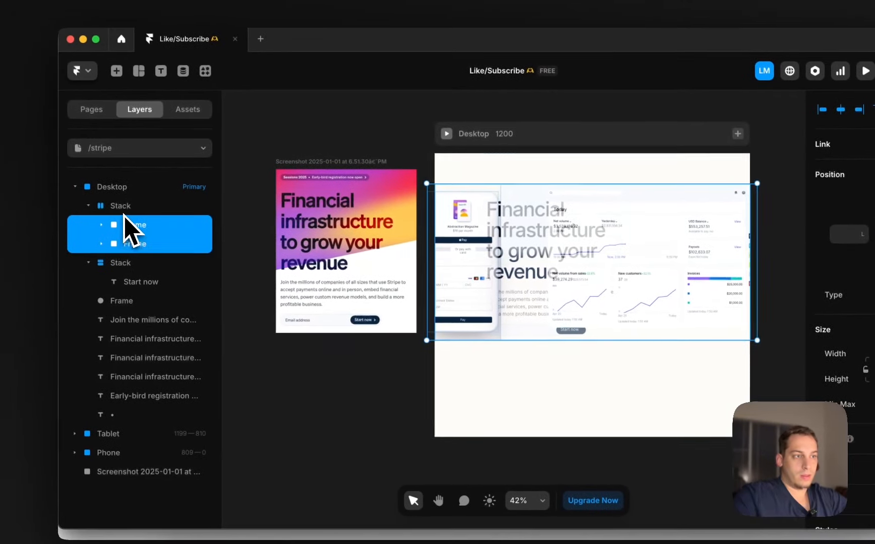
# - Give the Desktop breakpoint a vertical stack layout so the new graphics stack can be positioned as Relative
pyautogui.click(124, 210)
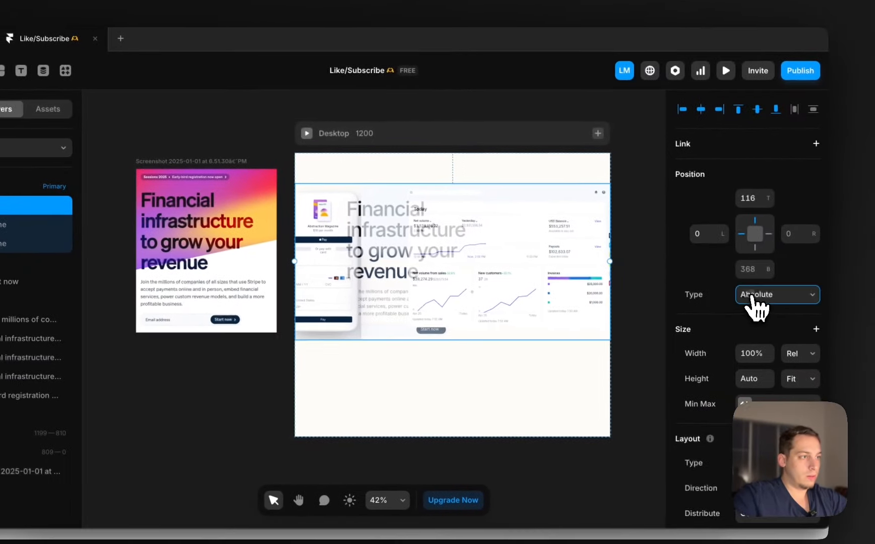
pyautogui.click(753, 297)
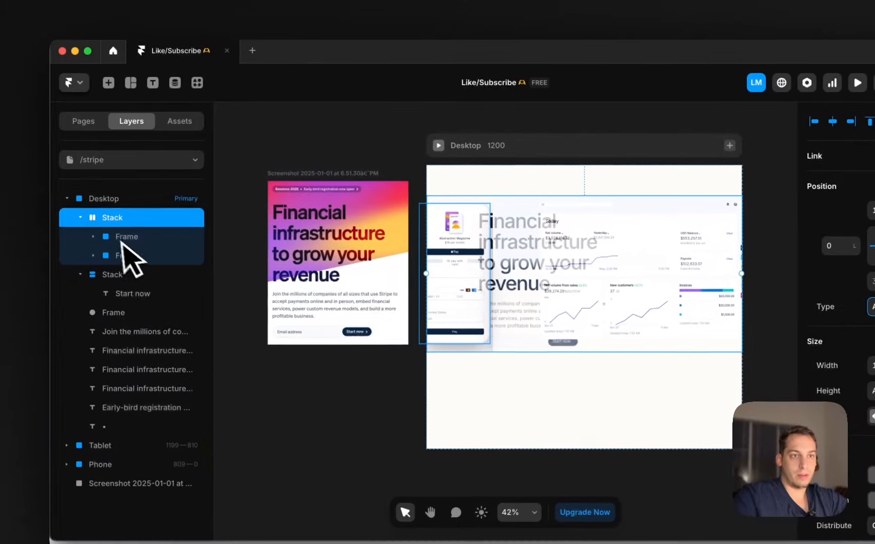
pyautogui.click(105, 278)
pyautogui.click(124, 206)
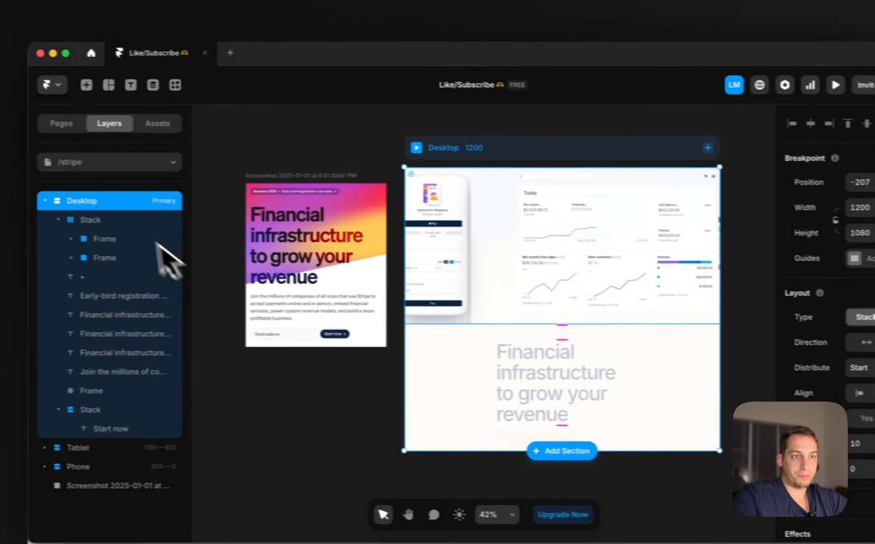
# - Move the payment card frame rightwards inside its stack so it overlaps the dashboard's left edge
pyautogui.click(132, 226)
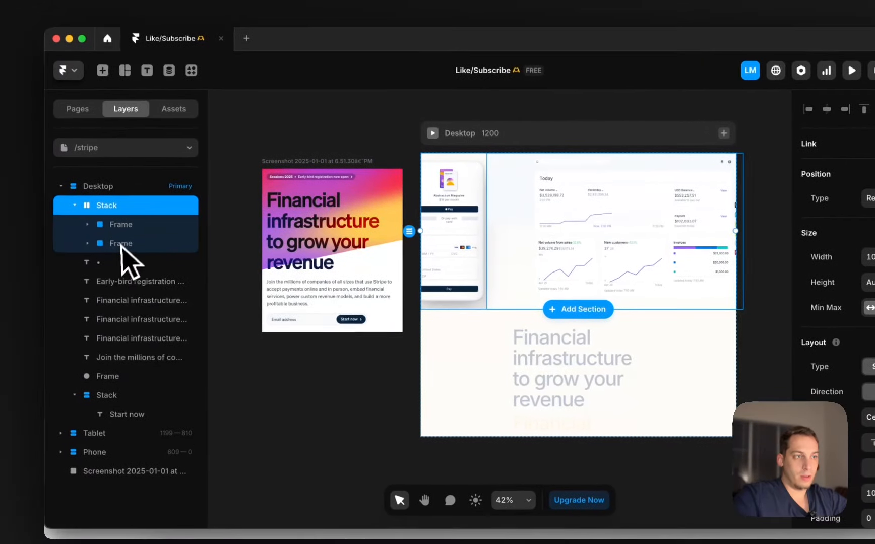
pyautogui.click(121, 244)
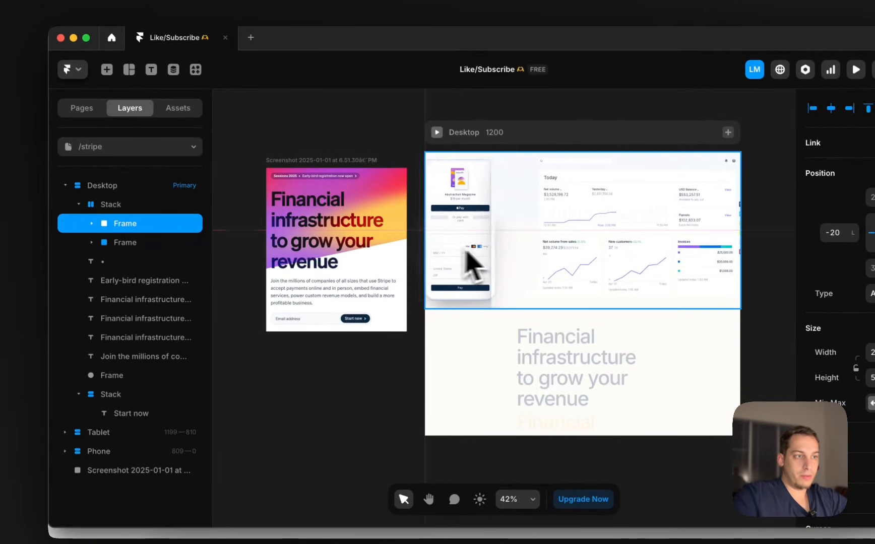
pyautogui.moveTo(466, 251); pyautogui.dragTo(498, 258)
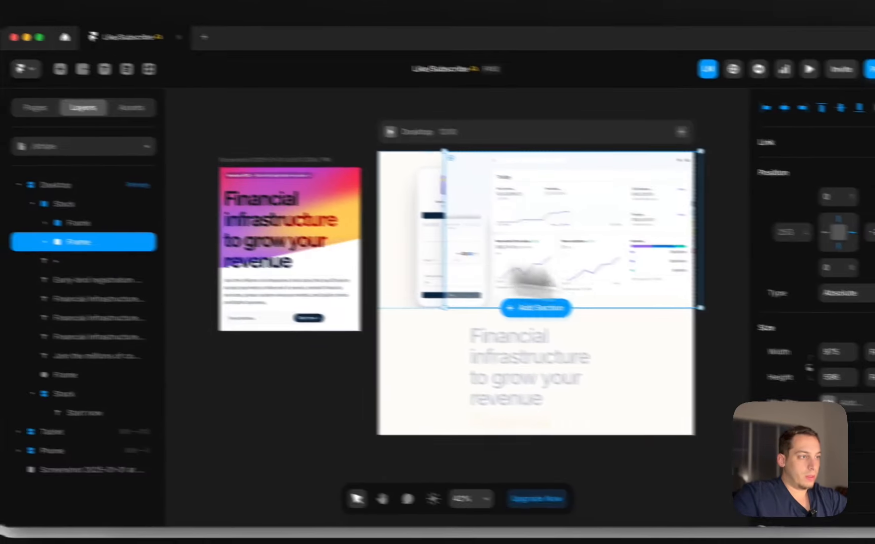
pyautogui.scroll(-10, 762, 302)
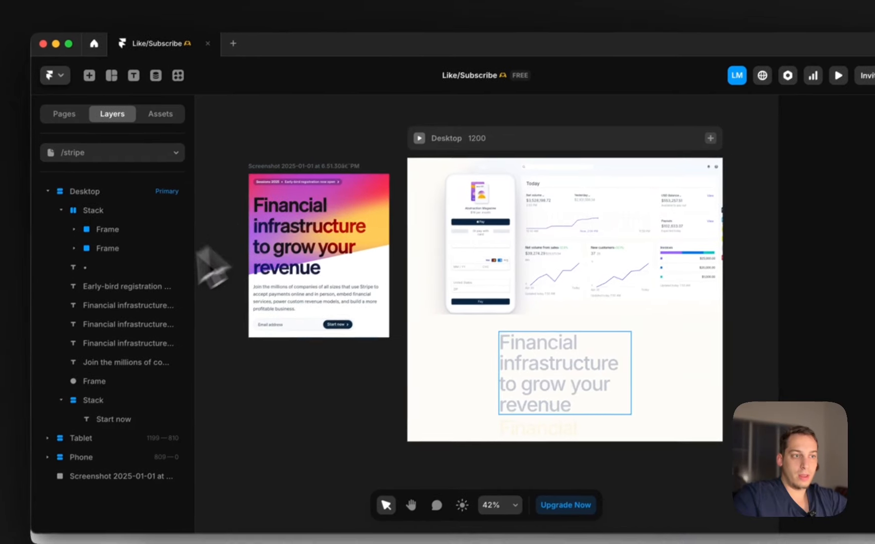
# - Inspect the bullet and early-bird registration text layers below the graphics on Desktop
pyautogui.click(104, 277)
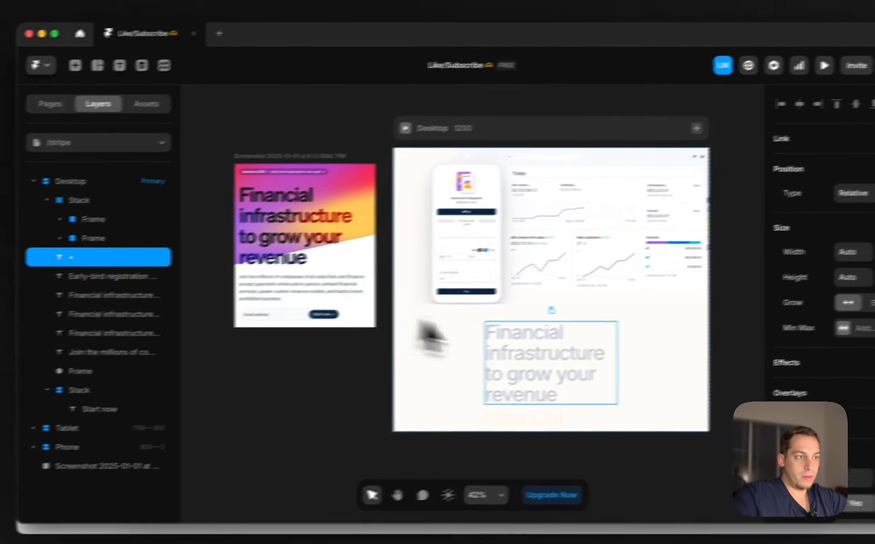
pyautogui.scroll(8, 581, 308)
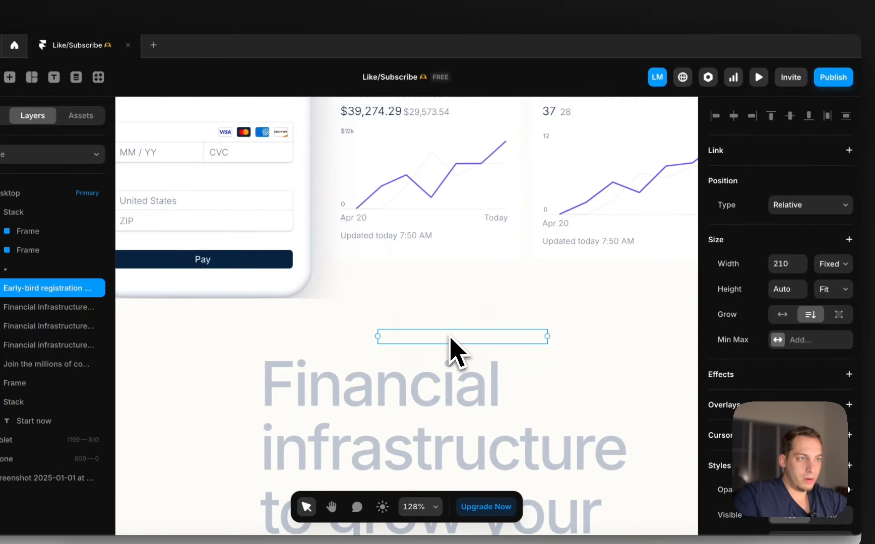
pyautogui.scroll(-7, 450, 342)
# - Change the Desktop breakpoint's solid fill from off-white to a dark grey so white text stands out
pyautogui.click(360, 131)
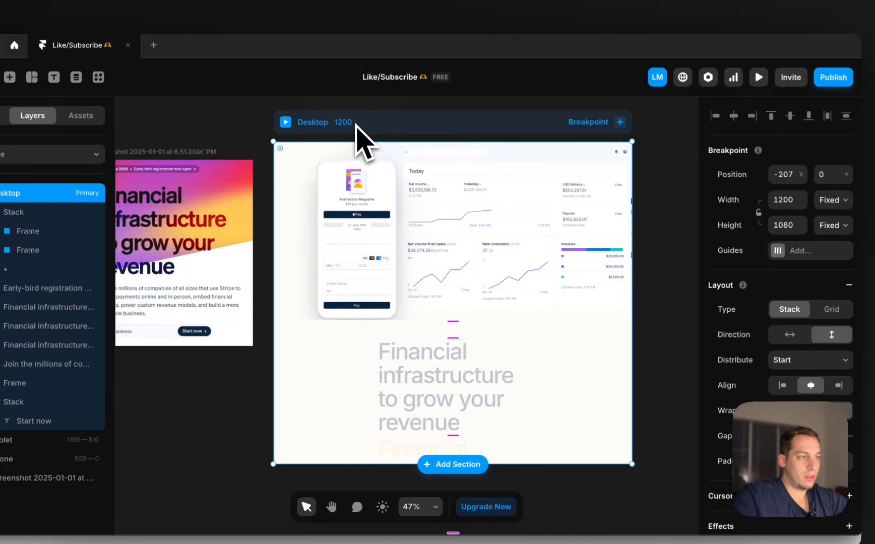
pyautogui.scroll(-3, 757, 406)
pyautogui.click(788, 422)
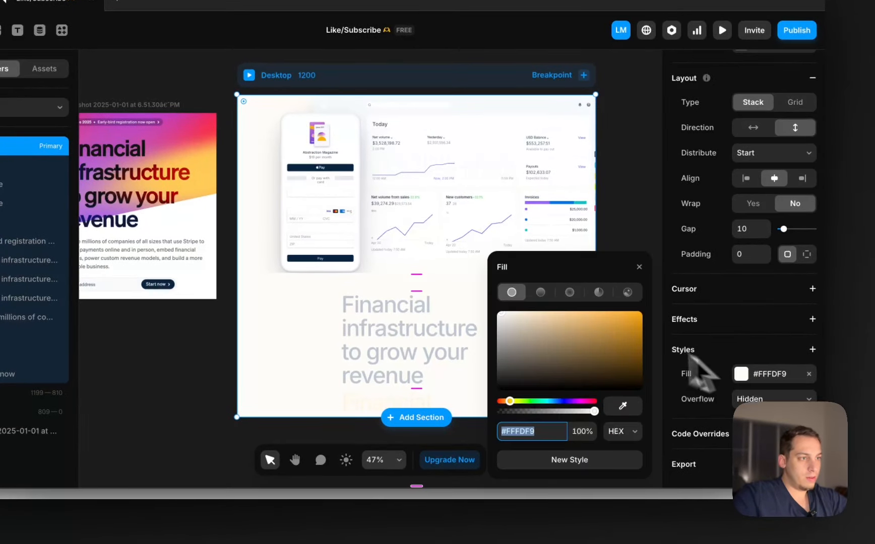
pyautogui.moveTo(583, 323); pyautogui.dragTo(423, 367)
pyautogui.click(316, 324)
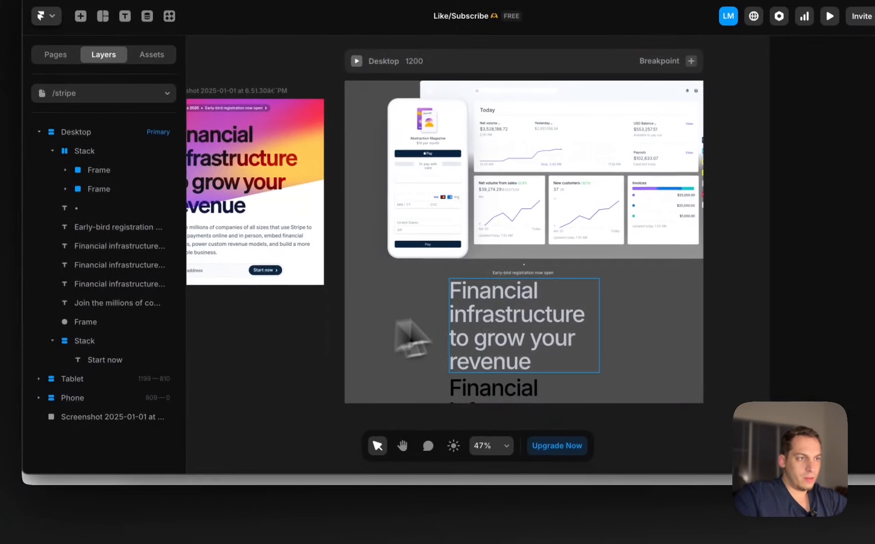
# - Check the announcement pill on stripe.com in Chrome, and wrap the bullet and early-bird texts in a horizontal stack in Framer
pyautogui.scroll(6, 512, 308)
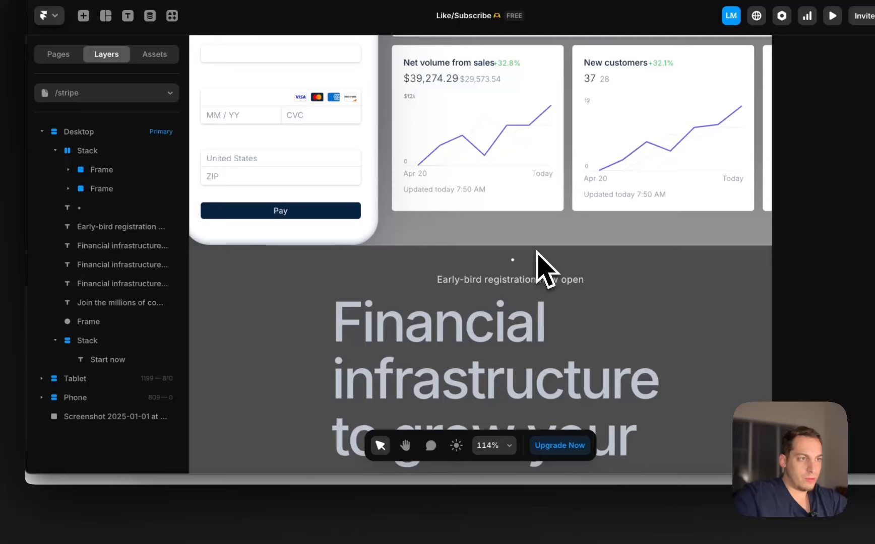
pyautogui.scroll(3, 537, 252)
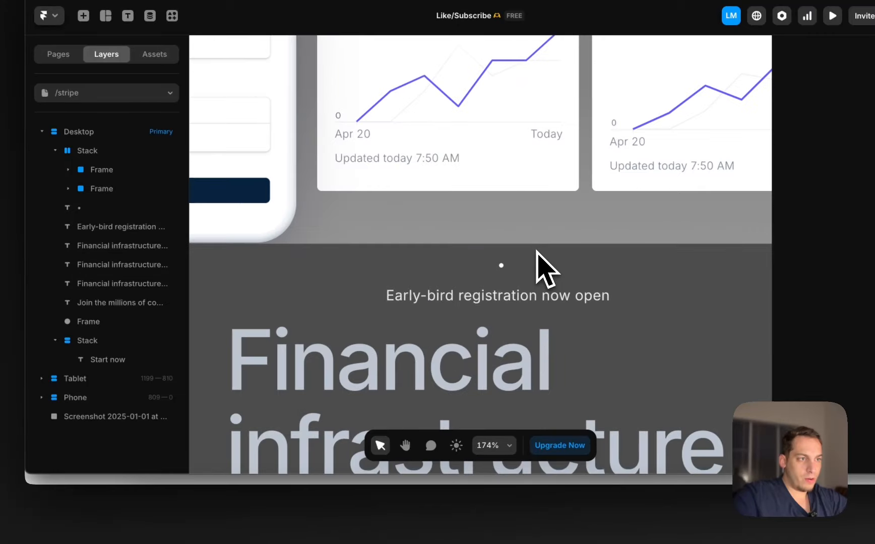
pyautogui.click(502, 265)
pyautogui.click(200, 515)
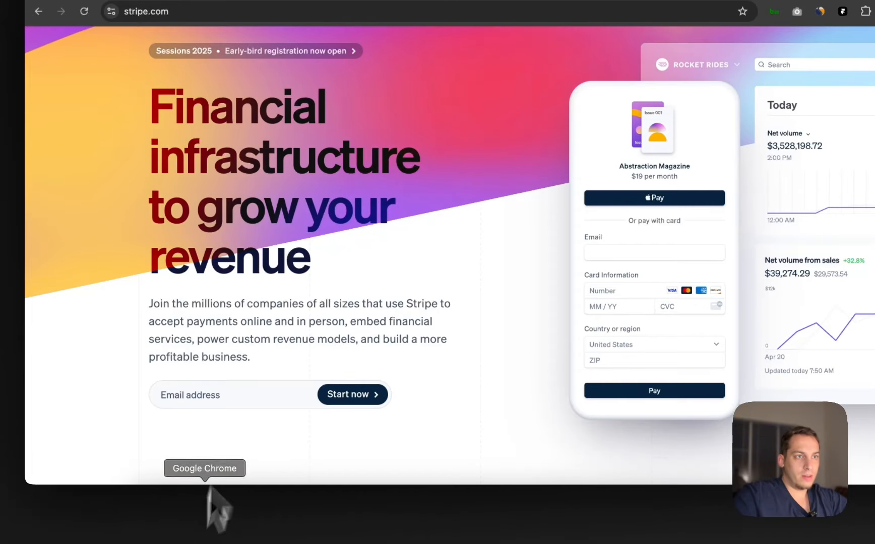
pyautogui.scroll(3, 293, 218)
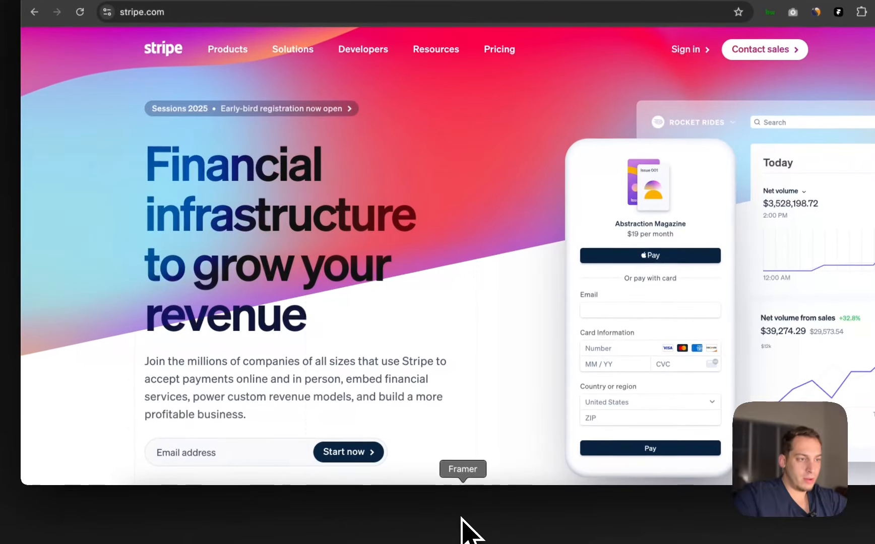
pyautogui.click(463, 523)
pyautogui.scroll(-5, 464, 309)
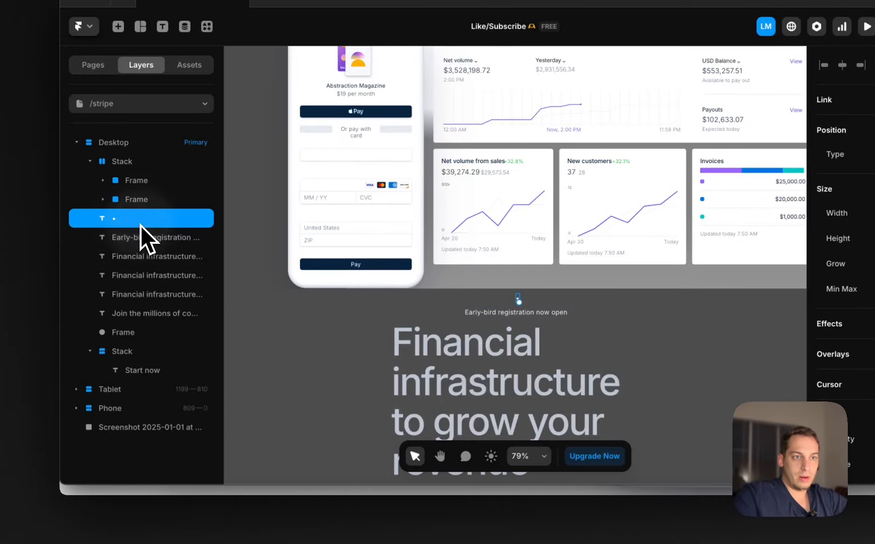
pyautogui.rightClick(139, 244)
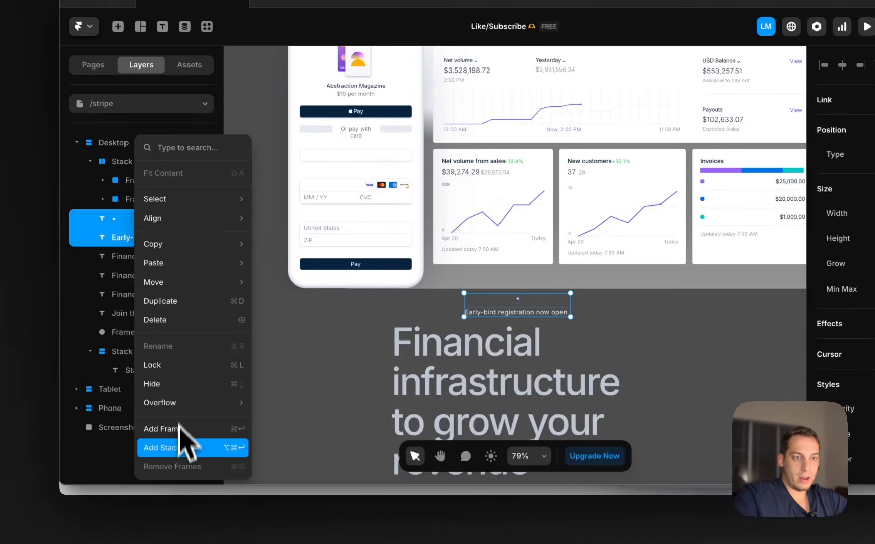
pyautogui.click(181, 447)
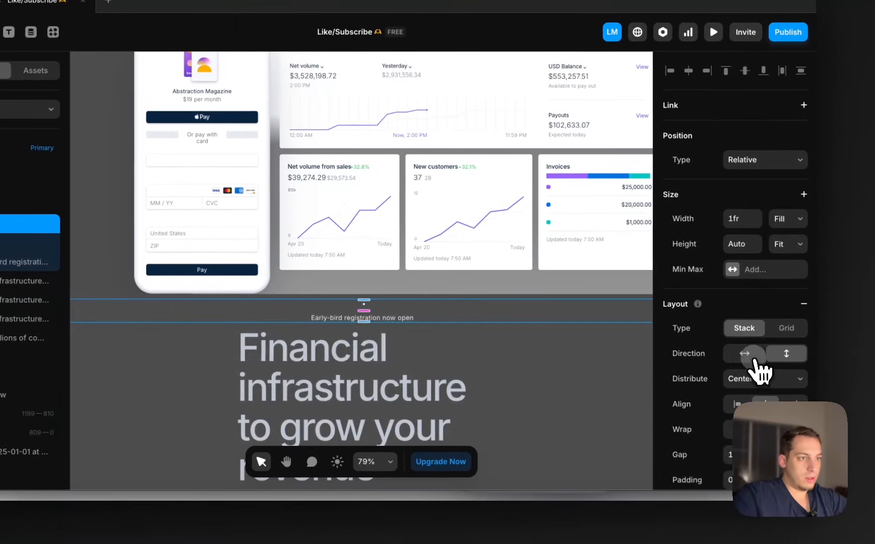
pyautogui.click(746, 354)
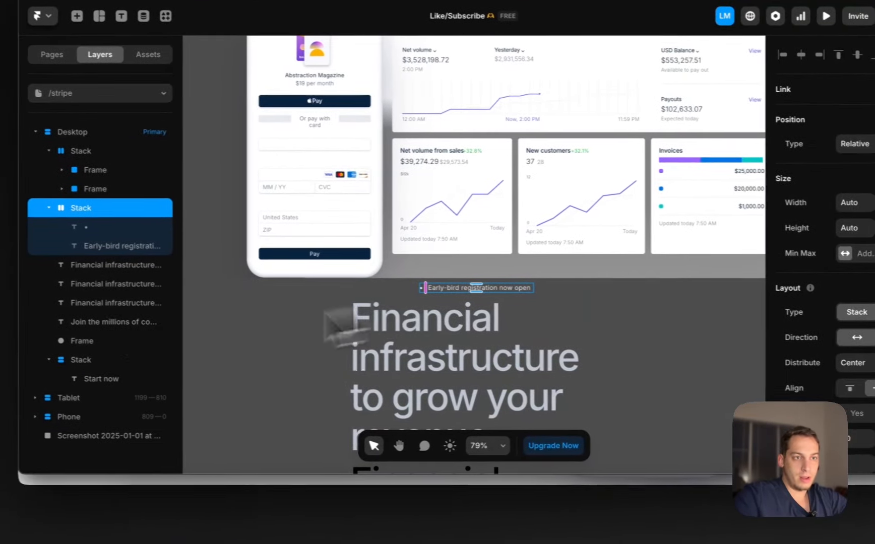
# - Duplicate the early-bird text, place the copy first in its stack, and reword it as Sessions 2025 to match stripe.com
pyautogui.click(24, 267)
pyautogui.press('super+d')
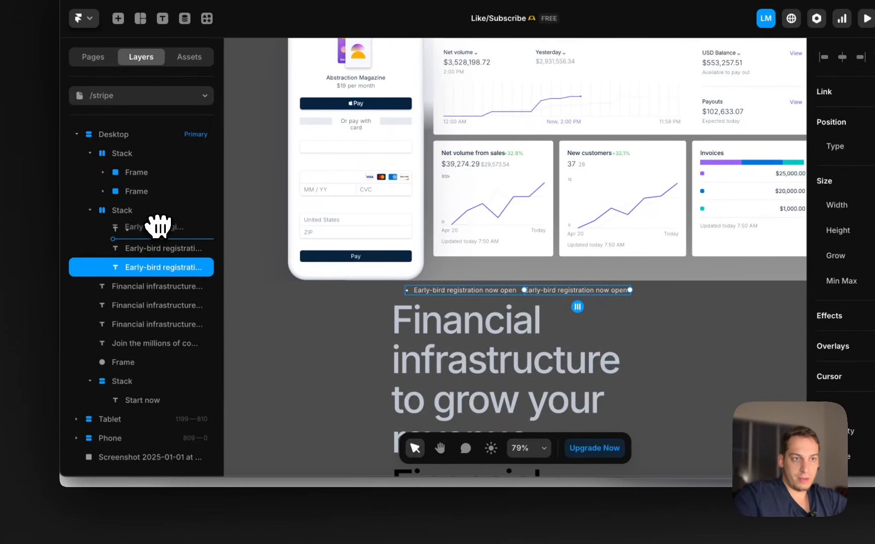
pyautogui.click(246, 525)
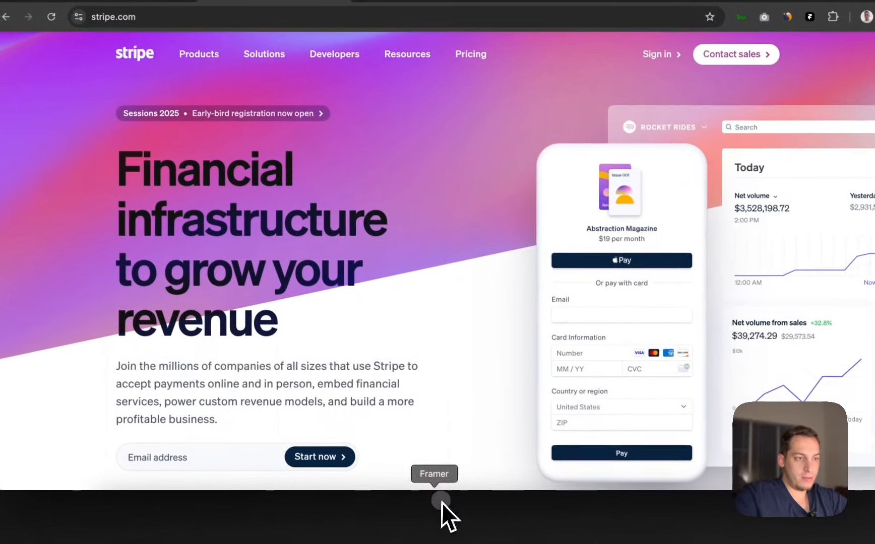
pyautogui.click(448, 517)
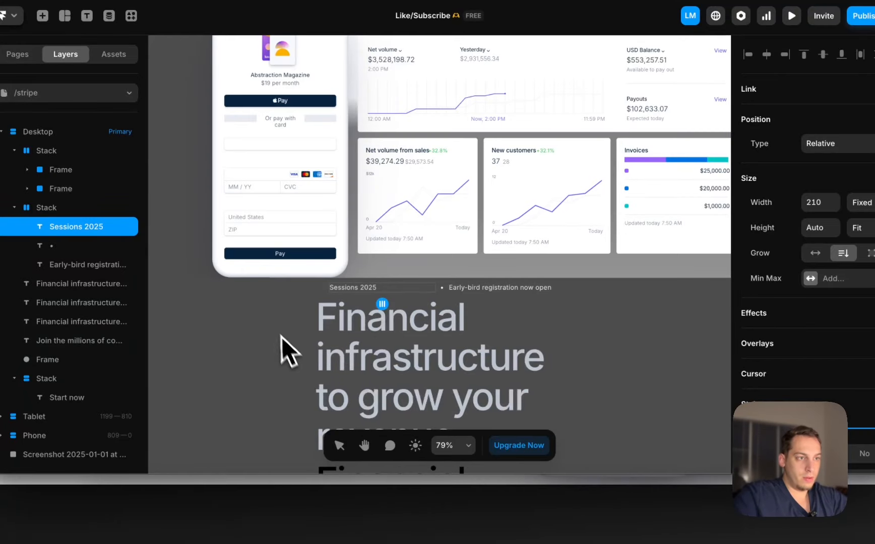
# - Set the Sessions 2025 text's width to Fit and inspect the sizing of the early-bird and bullet texts
pyautogui.click(863, 203)
pyautogui.click(855, 241)
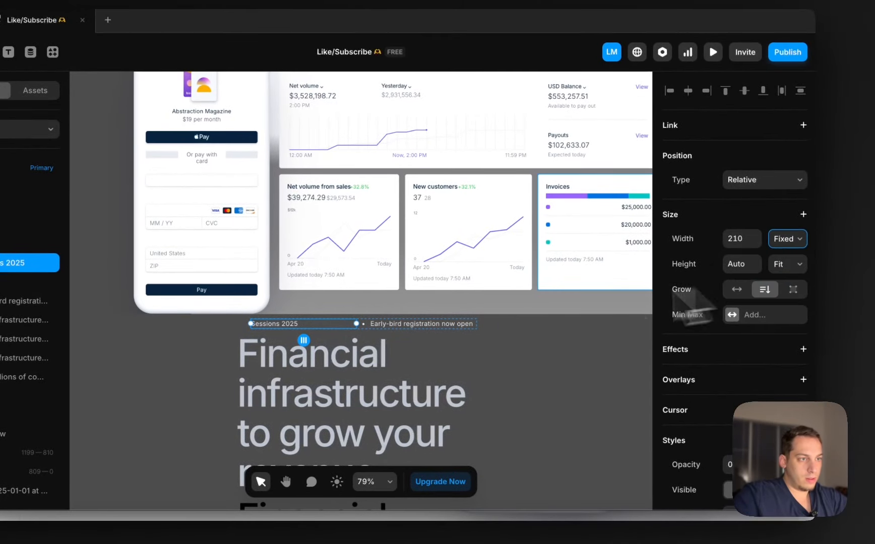
pyautogui.click(405, 324)
pyautogui.click(803, 215)
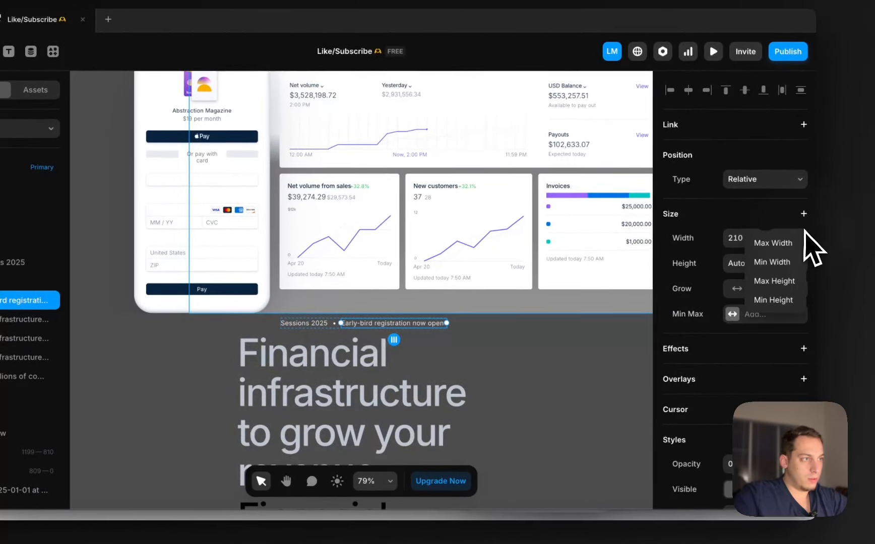
pyautogui.click(782, 281)
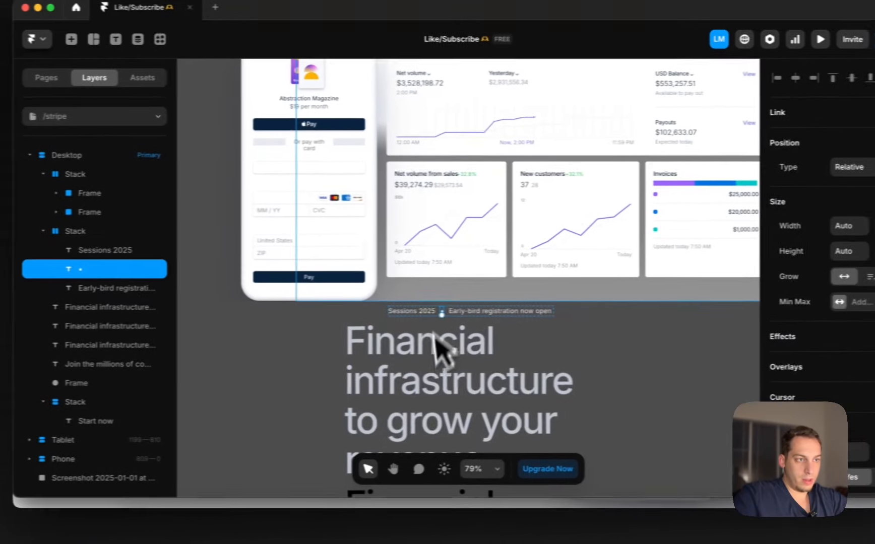
# - Compare the announcement stack with stripe.com and set its padding to 6 at top and bottom and 10 at the sides
pyautogui.scroll(5, 346, 288)
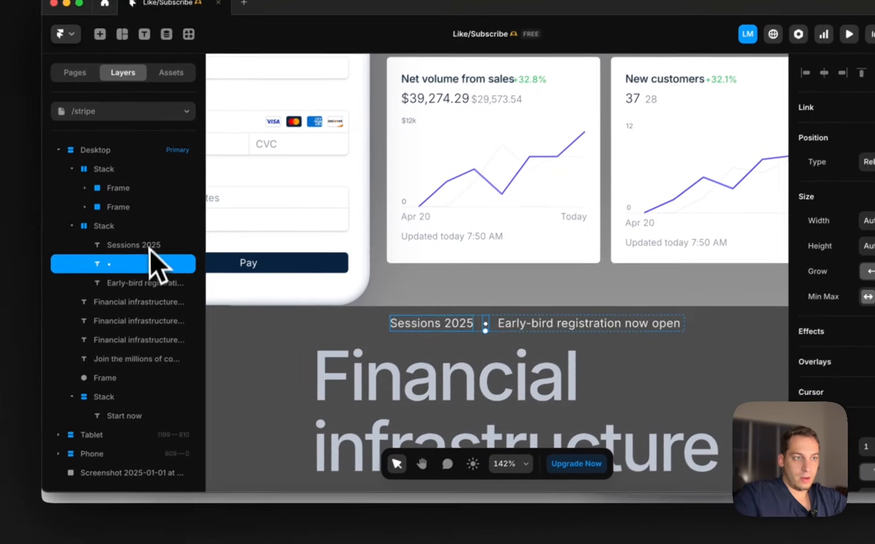
pyautogui.click(141, 230)
pyautogui.click(232, 538)
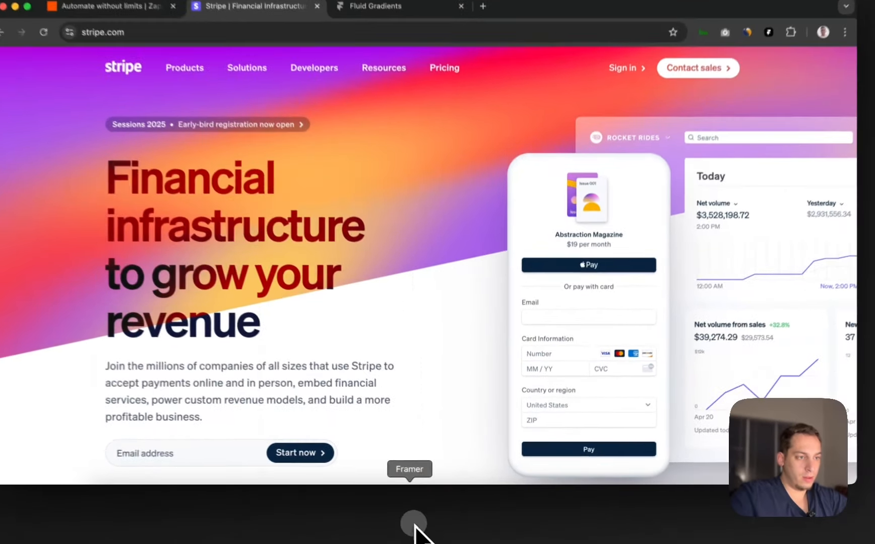
pyautogui.click(428, 531)
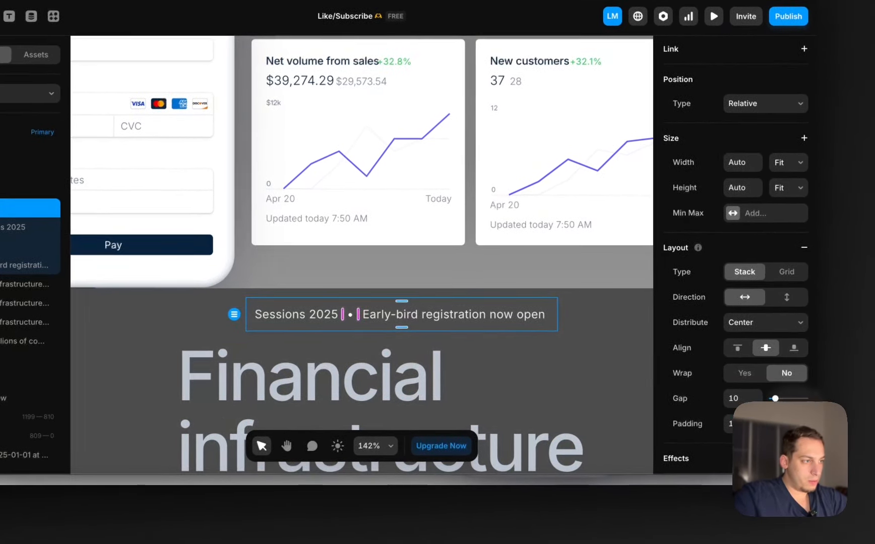
pyautogui.click(831, 442)
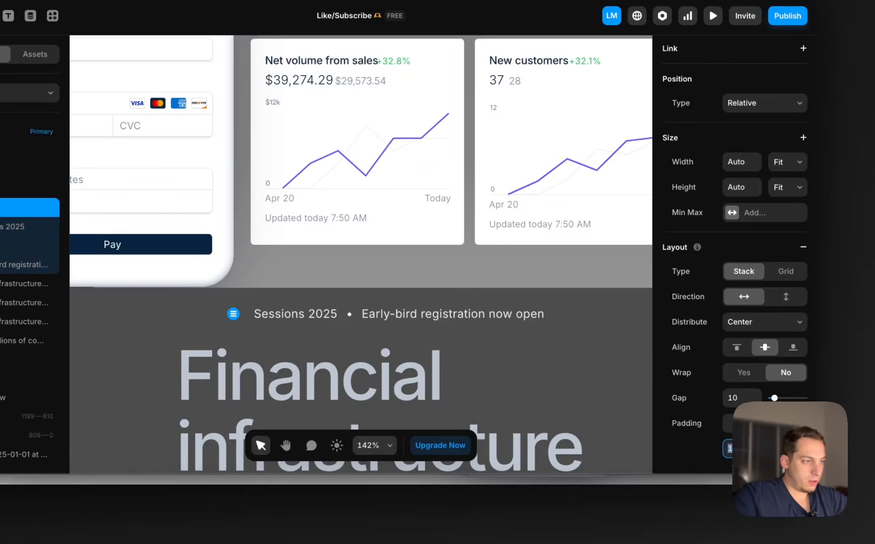
pyautogui.hotkey('shift', 'Down')
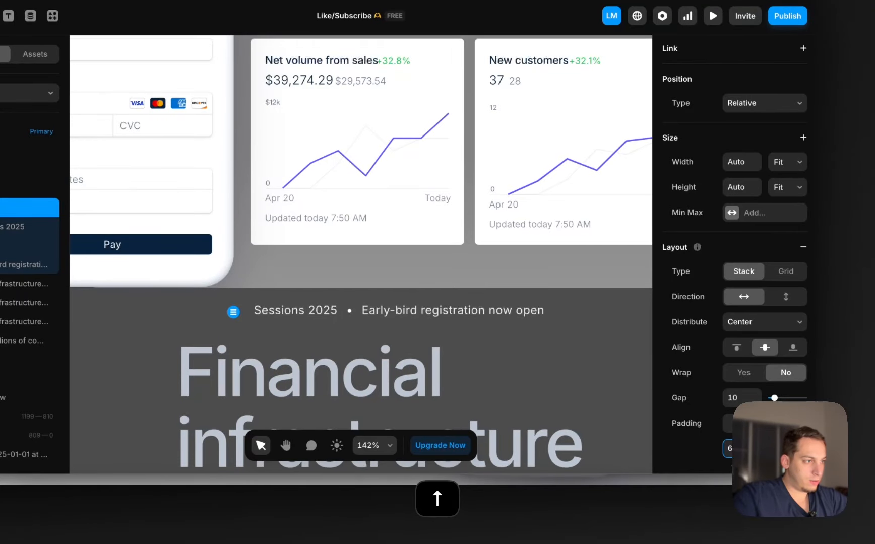
pyautogui.write('6')
pyautogui.press('Return')
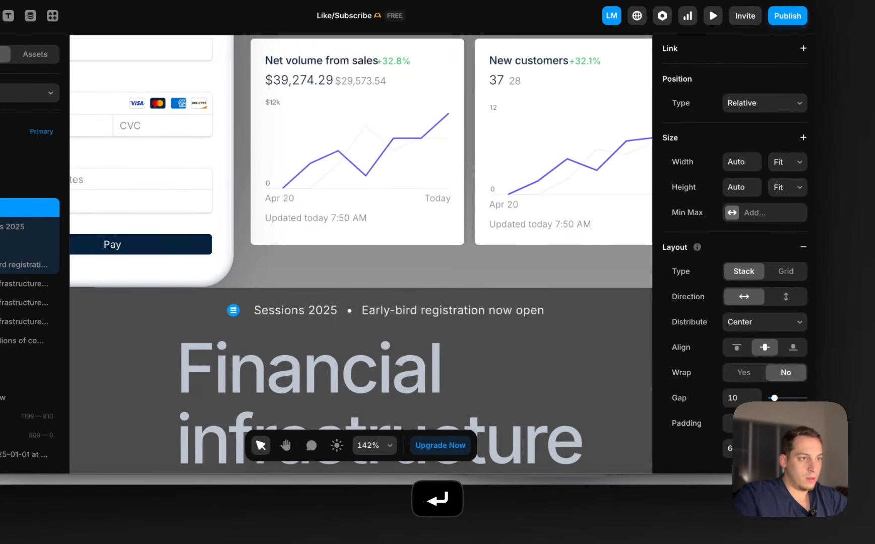
# - Set the announcement stack's corner radius to 20 and add a solid #FFFFFF fill
pyautogui.scroll(-10, 725, 388)
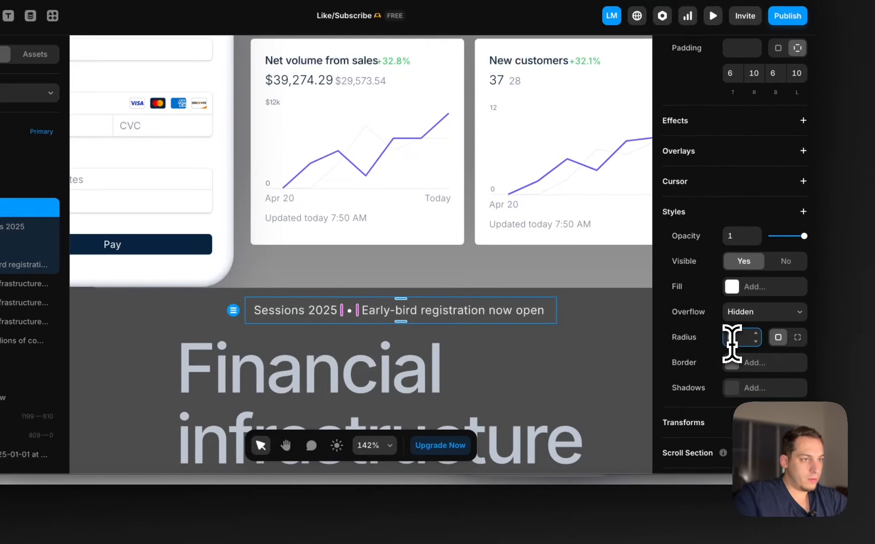
pyautogui.click(731, 287)
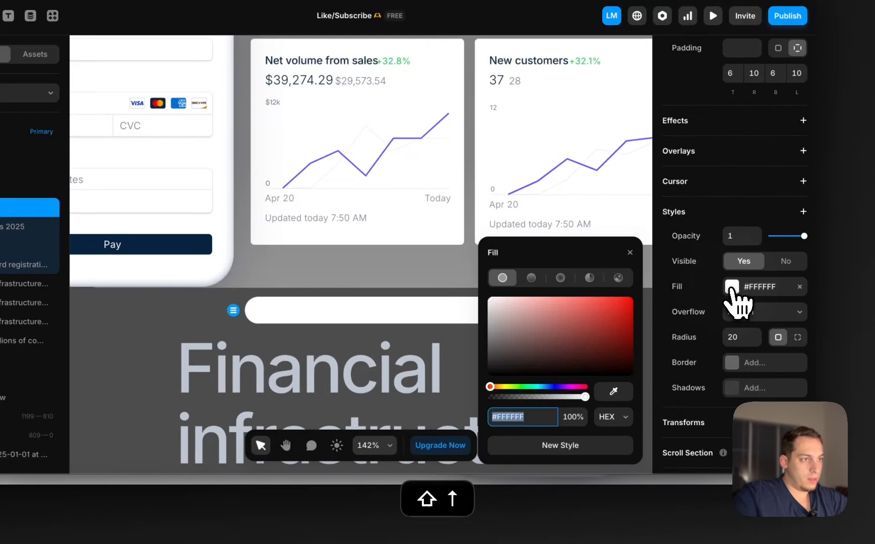
# - Set the fill of the Sessions 2025 badge stack to #000000 at 20% opacity
pyautogui.click(570, 313)
pyautogui.moveTo(570, 312); pyautogui.dragTo(391, 493)
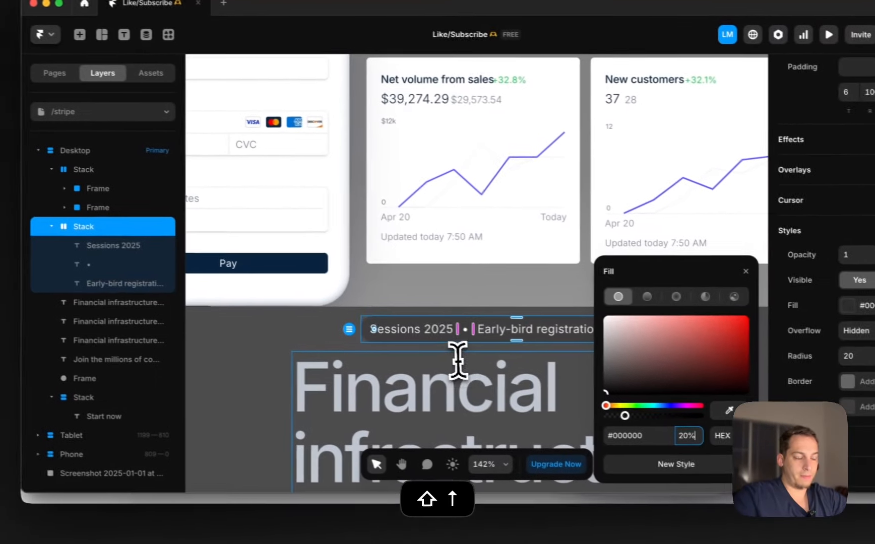
pyautogui.scroll(-5, 332, 338)
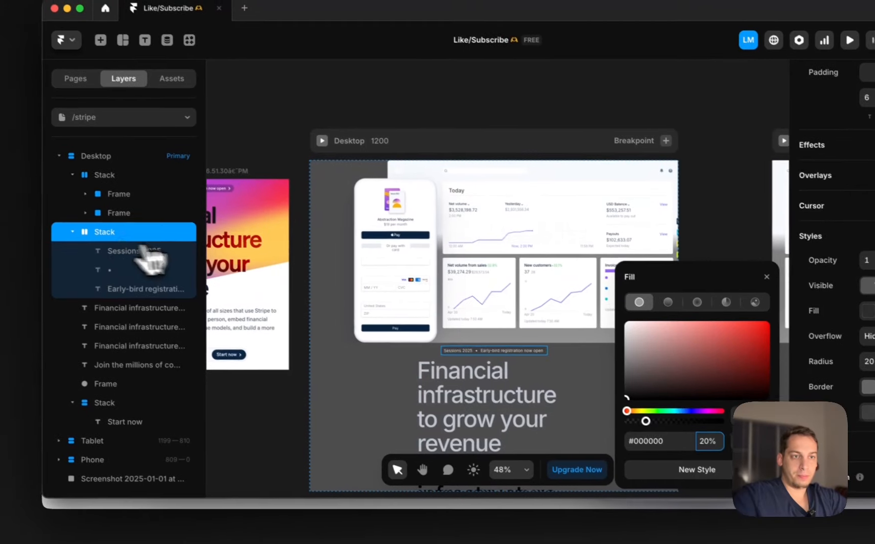
pyautogui.click(67, 229)
# - Delete the two duplicate black "Financial infrastructure" headings from the Desktop layout, keeping the light-coloured heading
pyautogui.click(110, 249)
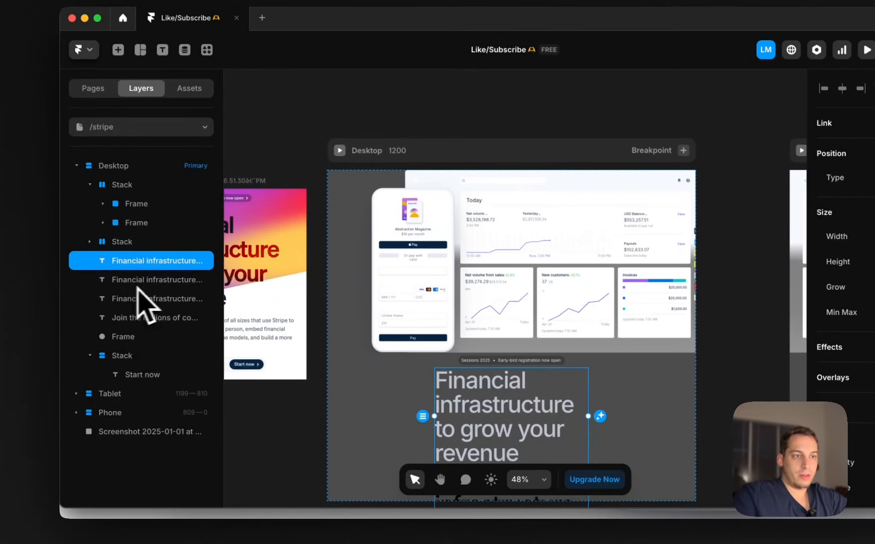
pyautogui.scroll(-3, 445, 312)
pyautogui.click(474, 359)
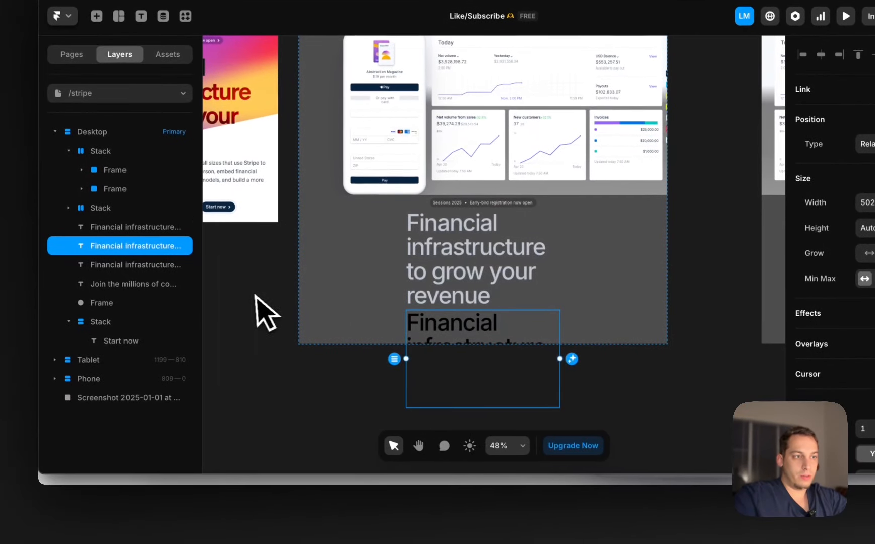
pyautogui.press('BackSpace')
pyautogui.press('BackSpace')
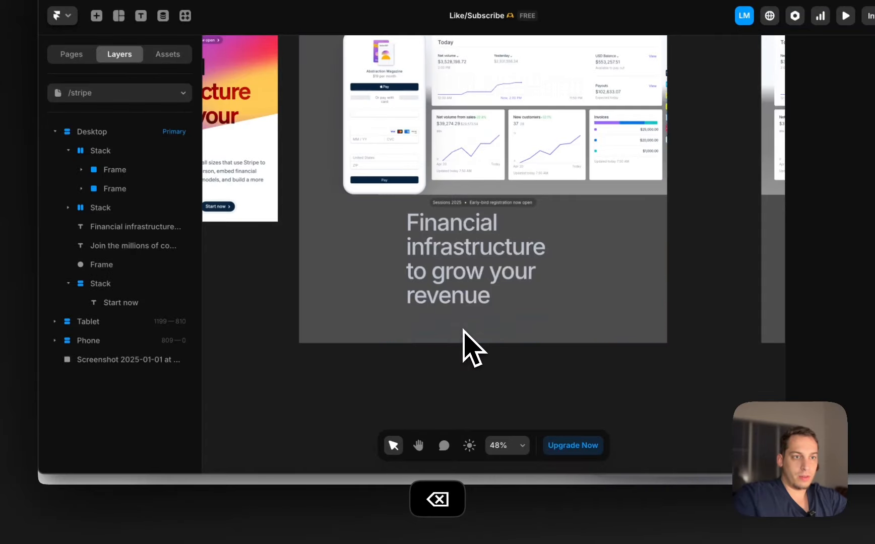
# - Switch to stripe.com in the browser and examine the paragraph and email field below the hero heading
pyautogui.click(455, 329)
pyautogui.scroll(10, 454, 328)
pyautogui.scroll(-8, 453, 328)
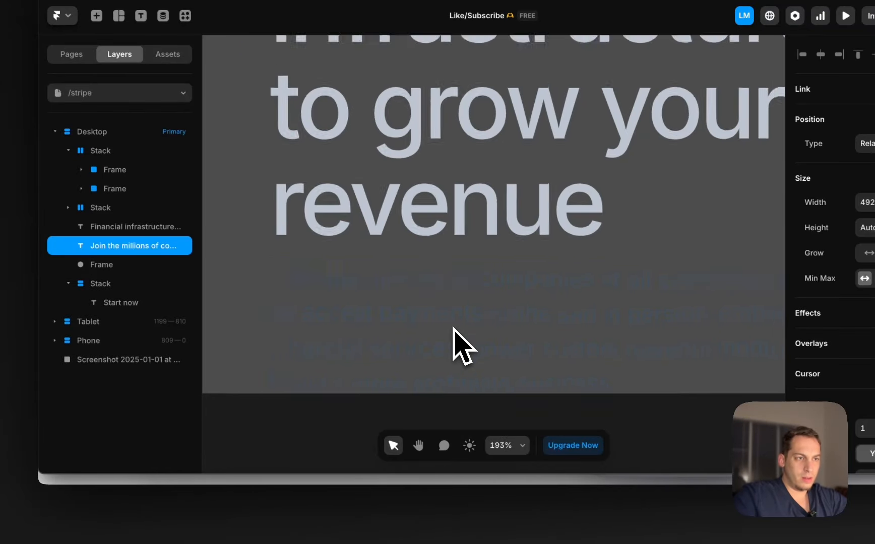
pyautogui.click(220, 524)
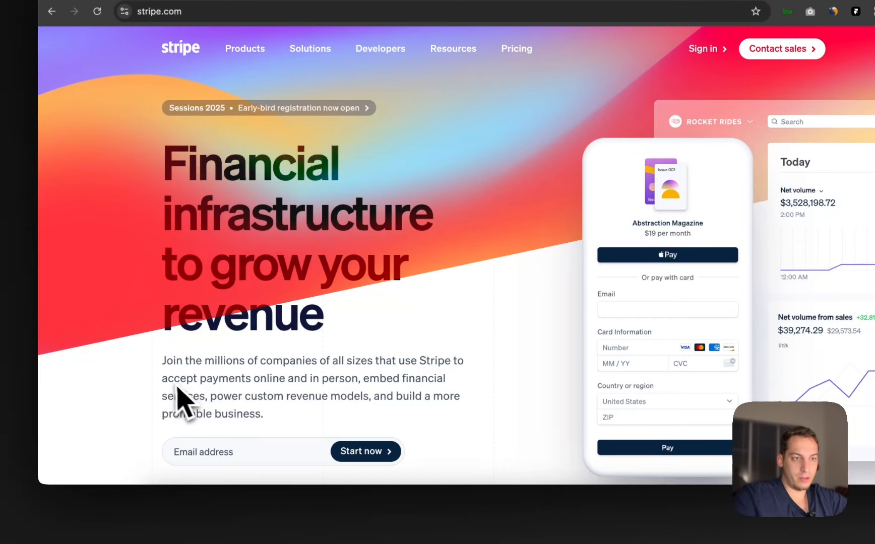
pyautogui.moveTo(162, 359); pyautogui.dragTo(215, 414)
pyautogui.scroll(-5, 221, 403)
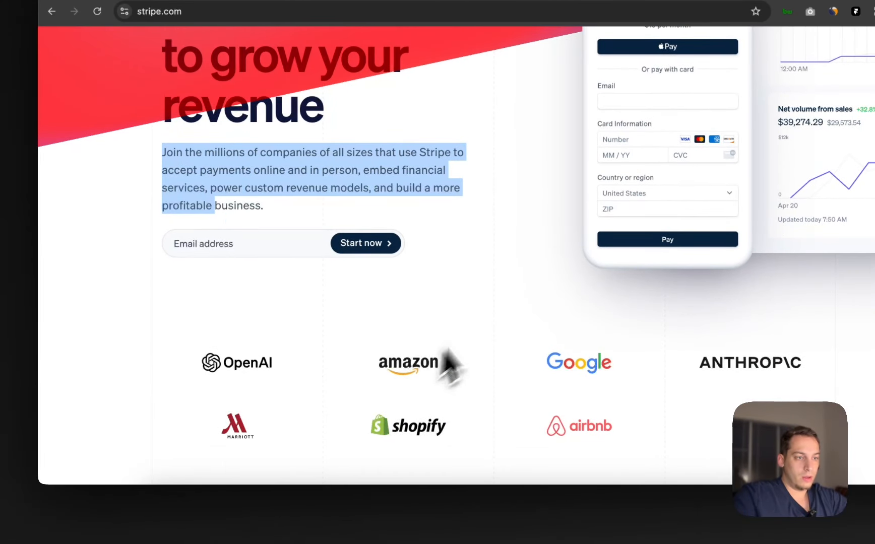
pyautogui.click(466, 505)
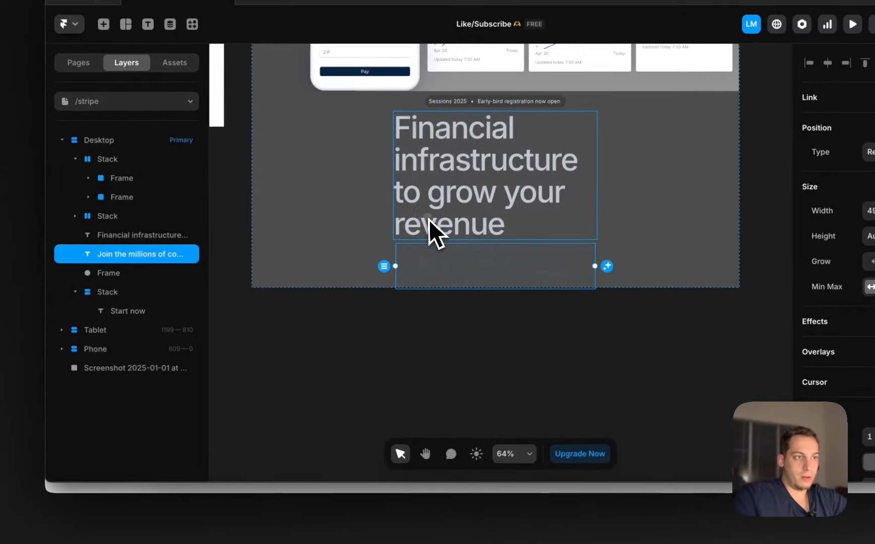
# - Wrap the main heading and the "Join the millions" paragraph in a vertical stack named Text
pyautogui.keyDown('shift'); pyautogui.click(429, 219); pyautogui.keyUp('shift')
pyautogui.rightClick(428, 218)
pyautogui.click(471, 449)
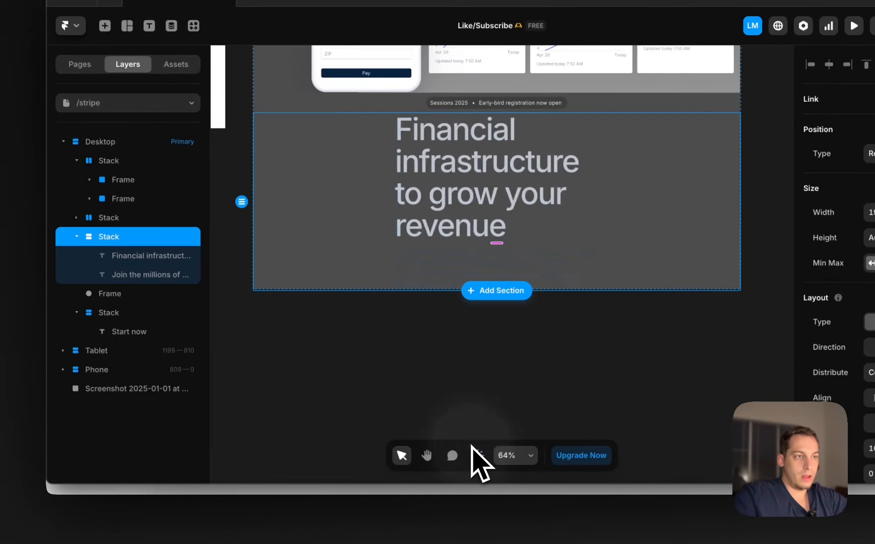
pyautogui.scroll(3, 476, 287)
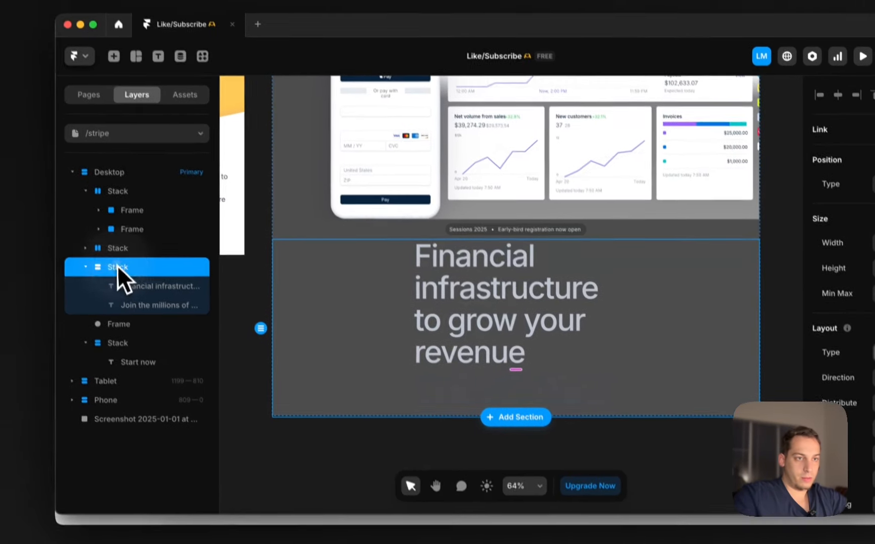
pyautogui.doubleClick(109, 237)
pyautogui.write('Text')
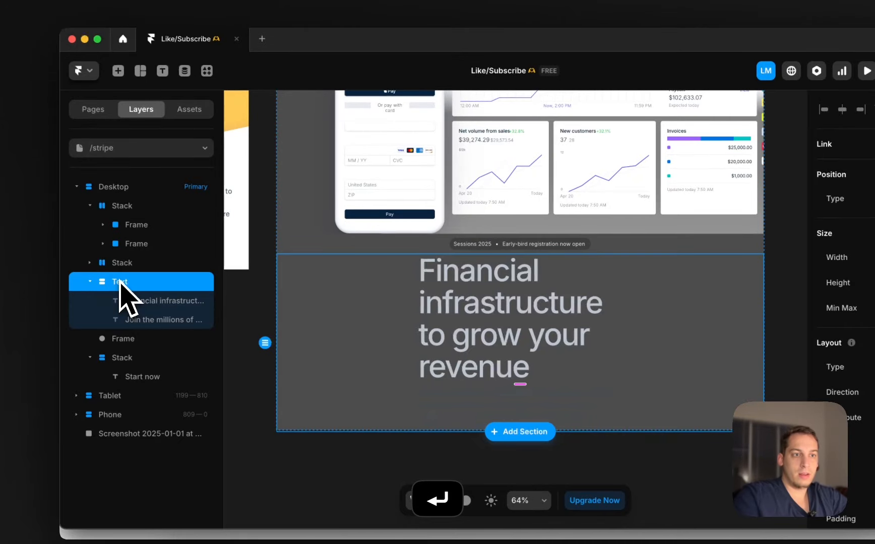
# - Collapse the Text stack in the layer tree and select the Frame directly below it
pyautogui.click(135, 266)
pyautogui.click(91, 281)
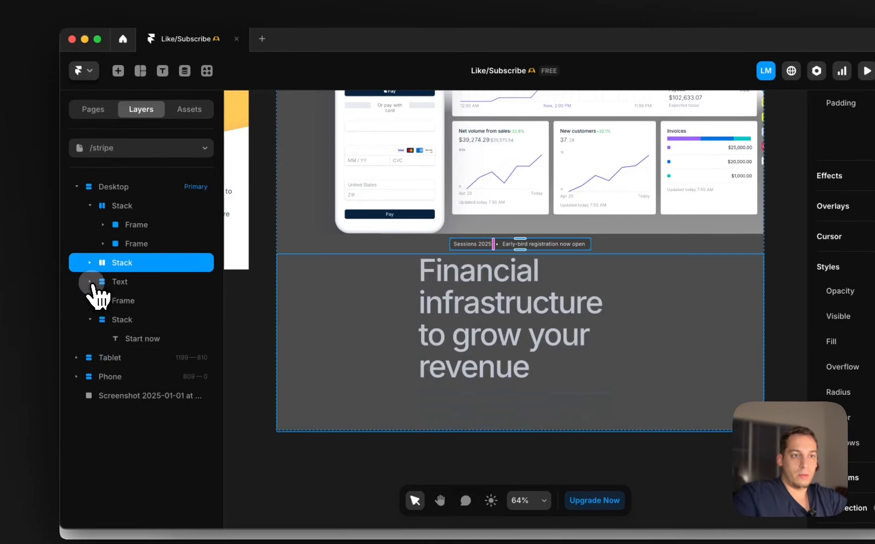
pyautogui.click(133, 302)
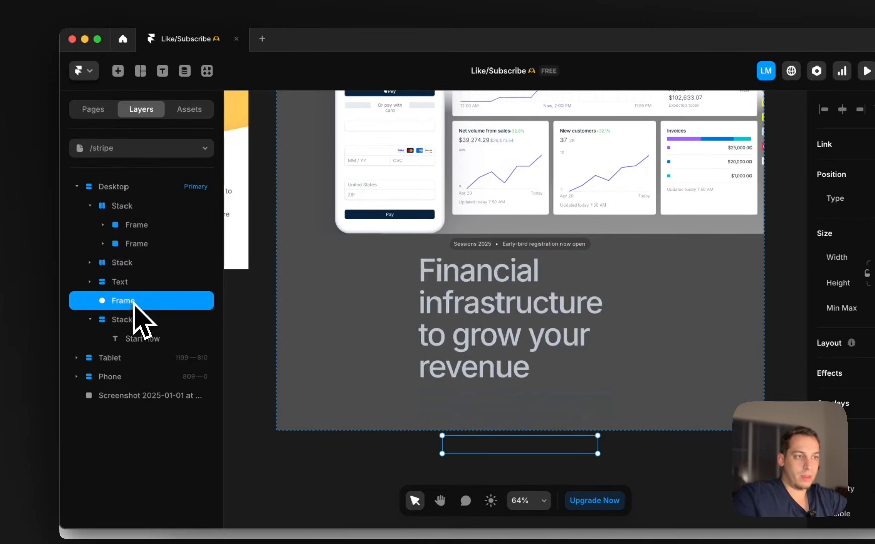
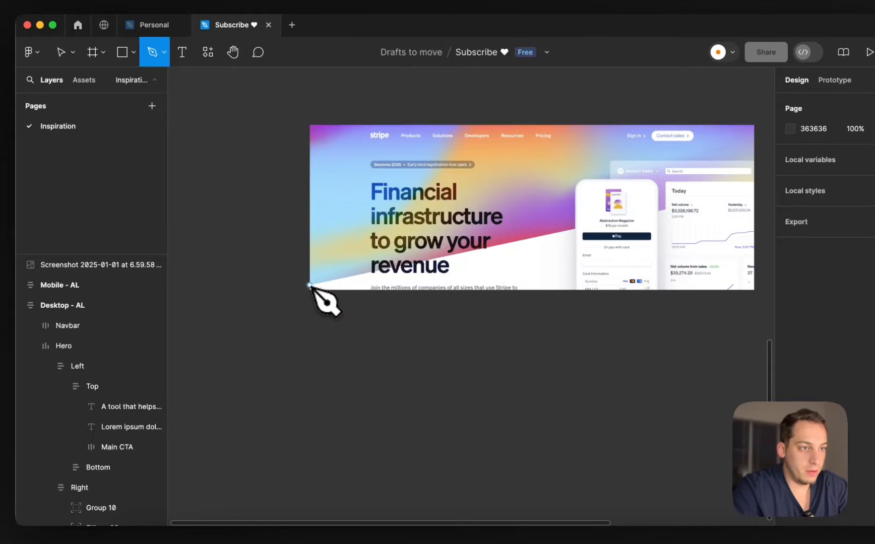
# - In Figma, trace the slanted gradient area of the Stripe screenshot with the Pen tool, about 1443 by 517, and move the shape below the screenshot
pyautogui.click(309, 286)
pyautogui.hscroll(5, 472, 244)
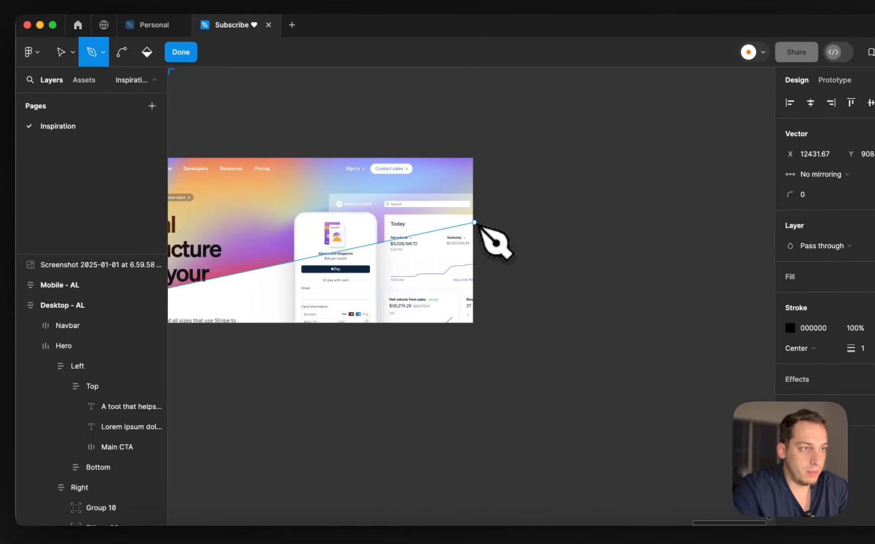
pyautogui.hscroll(-10, 475, 161)
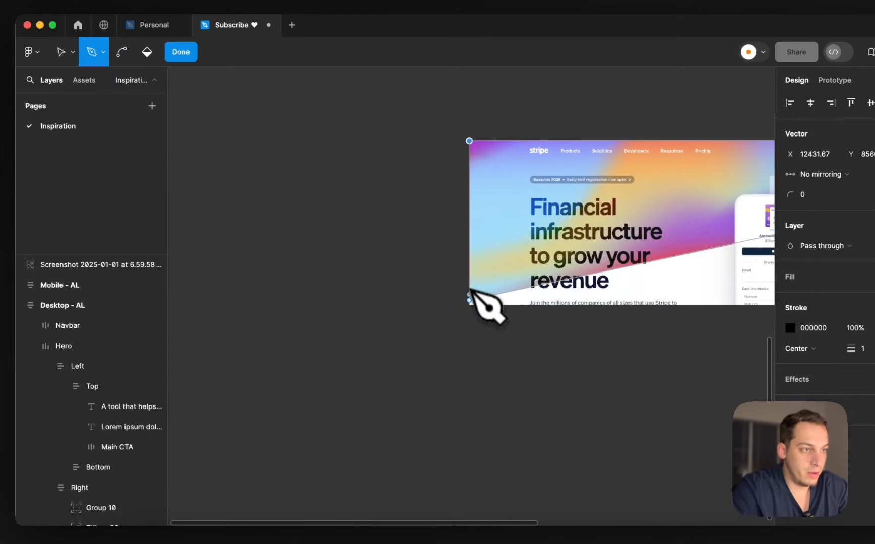
pyautogui.press('v')
pyautogui.moveTo(443, 315); pyautogui.dragTo(319, 449)
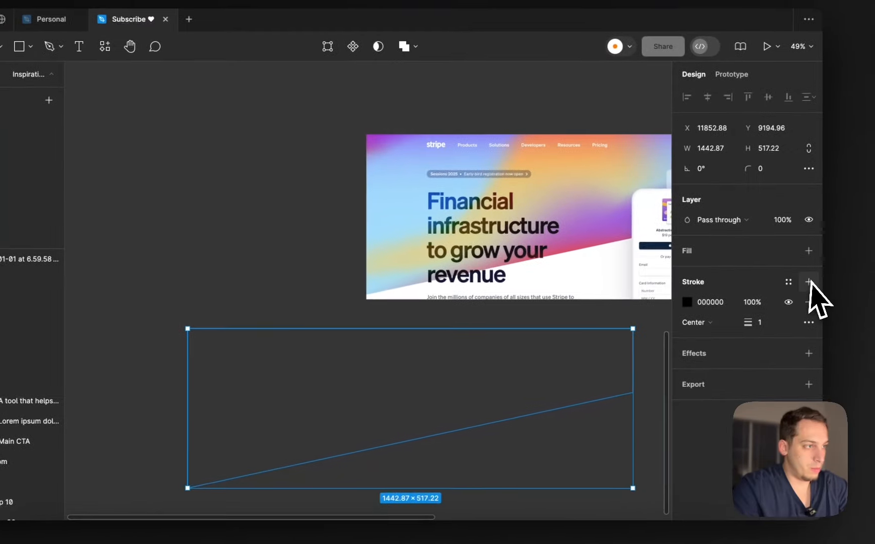
# - Replace the traced shape's stroke with a D9D9D9 fill and line the shape up directly under the screenshot
pyautogui.click(801, 305)
pyautogui.click(803, 251)
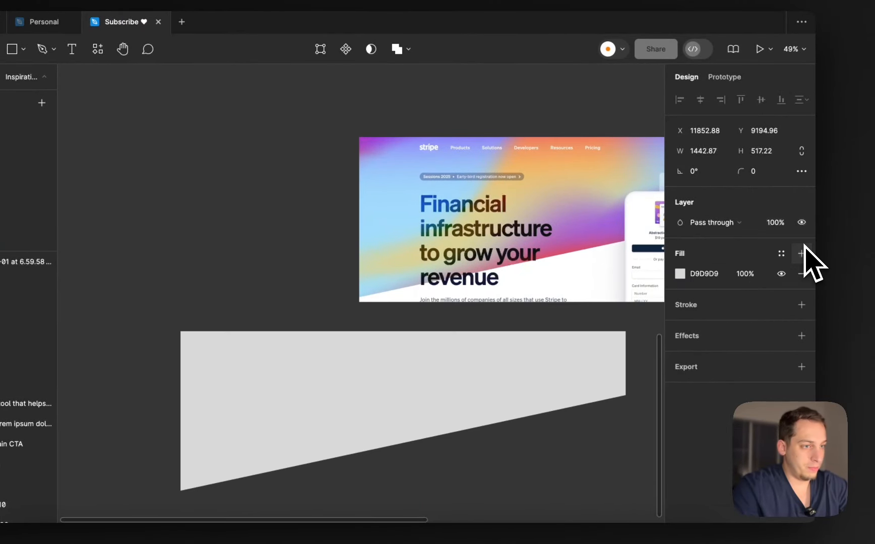
pyautogui.hscroll(4, 376, 329)
pyautogui.scroll(-2, 376, 329)
pyautogui.moveTo(297, 308); pyautogui.dragTo(454, 305)
pyautogui.moveTo(538, 331); pyautogui.dragTo(538, 324)
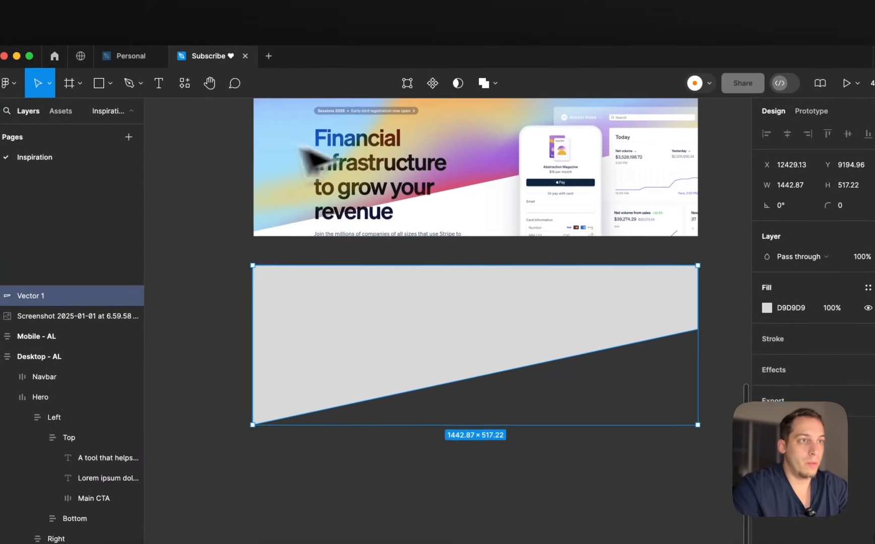
# - Copy the slanted shape with the Figma to HTML with Framer plugin and paste it into the /stripe page in Framer
pyautogui.click(305, 22)
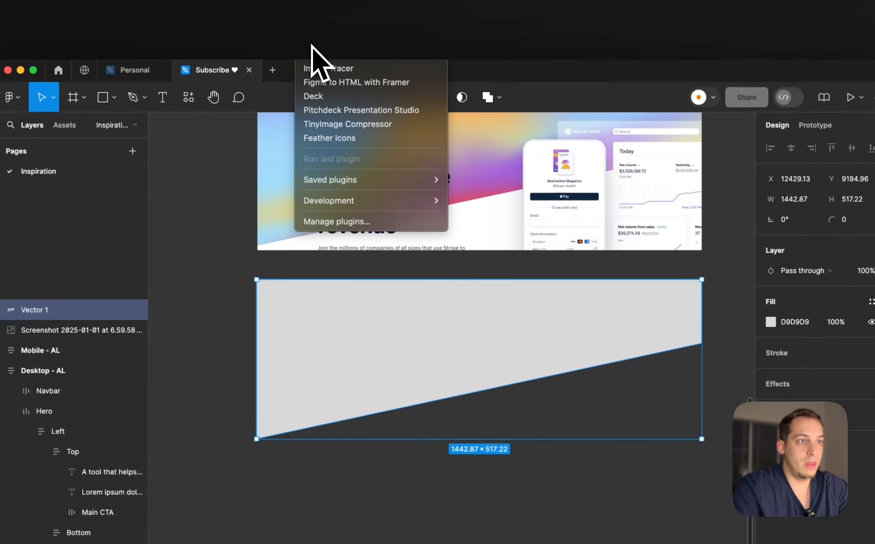
pyautogui.click(320, 83)
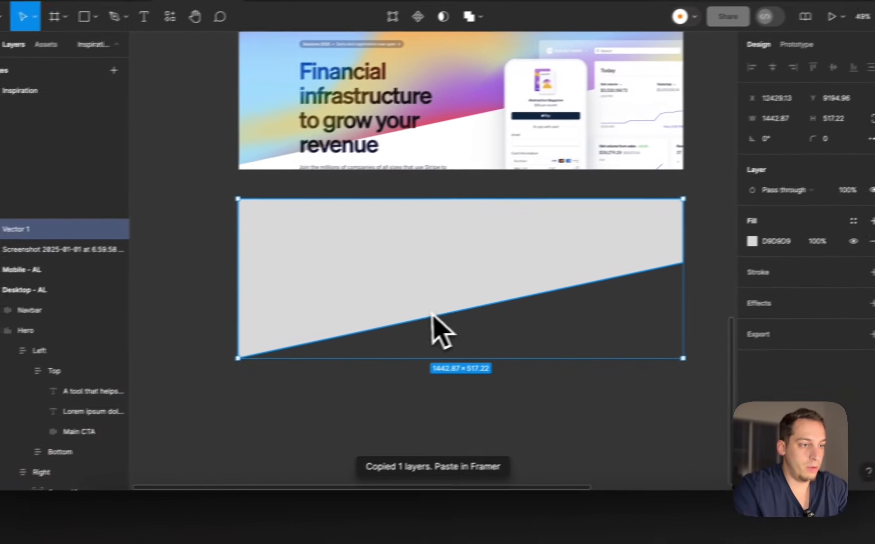
pyautogui.click(463, 524)
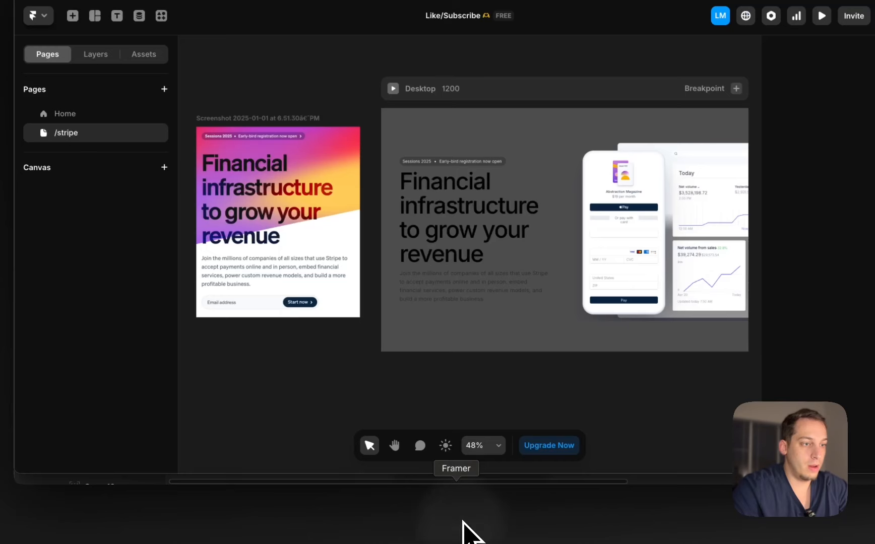
pyautogui.scroll(-5, 444, 368)
pyautogui.press('super+v')
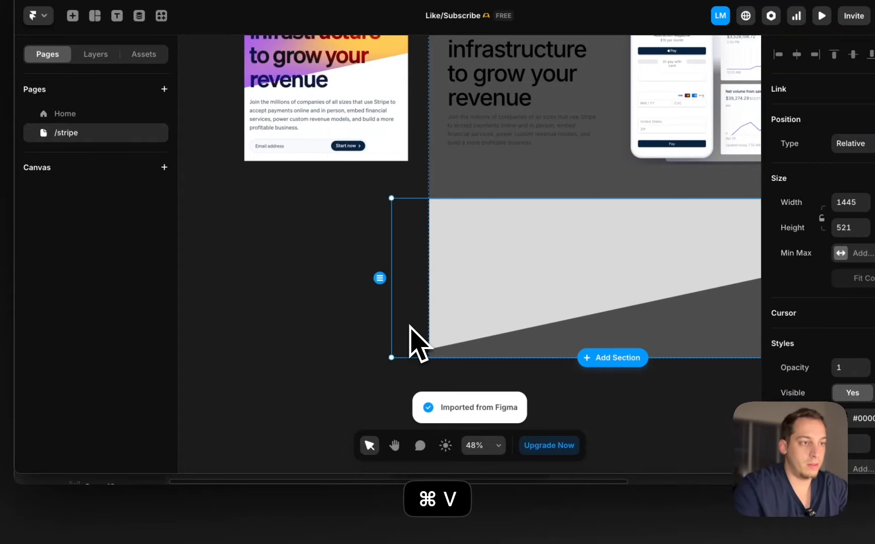
# - Move the pasted shape out onto the empty canvas and from there onto the hero of the Desktop breakpoint
pyautogui.moveTo(478, 306); pyautogui.dragTo(285, 343)
pyautogui.hscroll(-2, 286, 343)
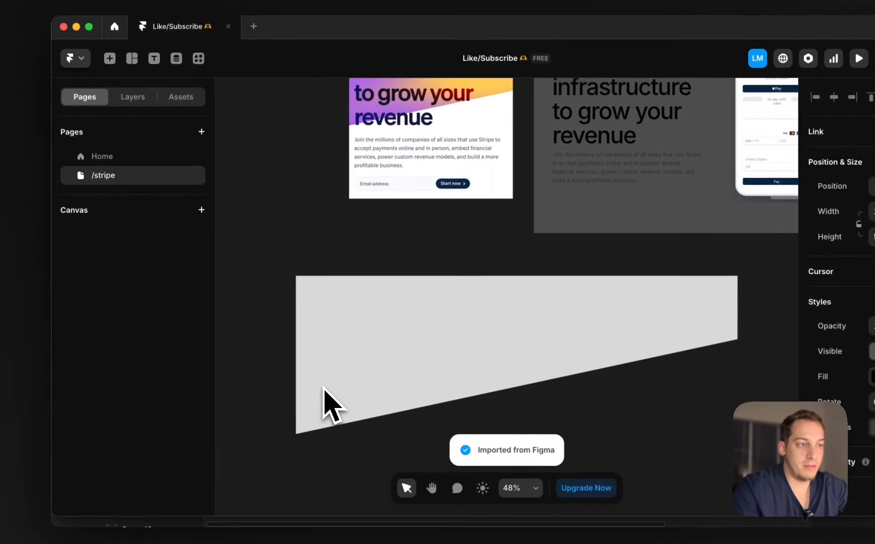
pyautogui.hscroll(3, 286, 344)
pyautogui.scroll(-3, 333, 405)
pyautogui.moveTo(328, 410); pyautogui.dragTo(465, 214)
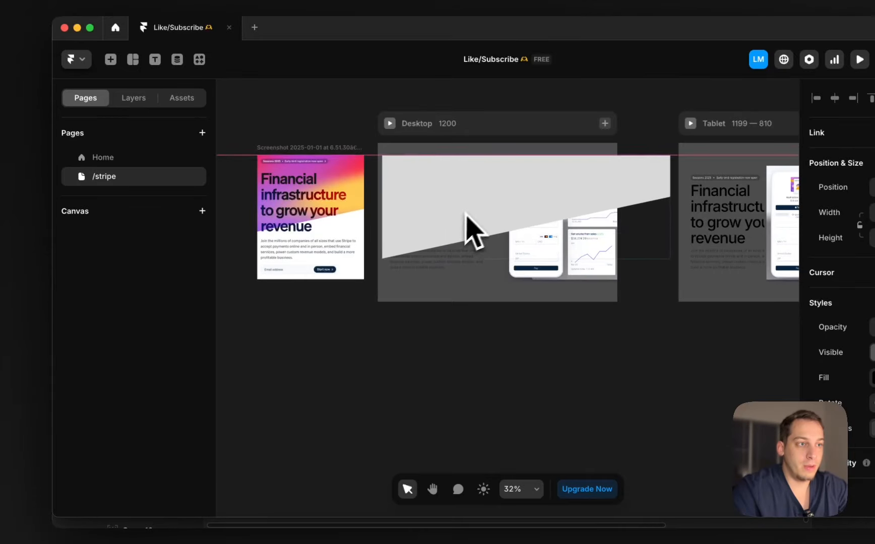
pyautogui.moveTo(490, 180); pyautogui.dragTo(490, 181)
# - Reorder Vector 1 in the layer tree so it sits directly inside Desktop above Hero, and collapse Hero
pyautogui.click(134, 98)
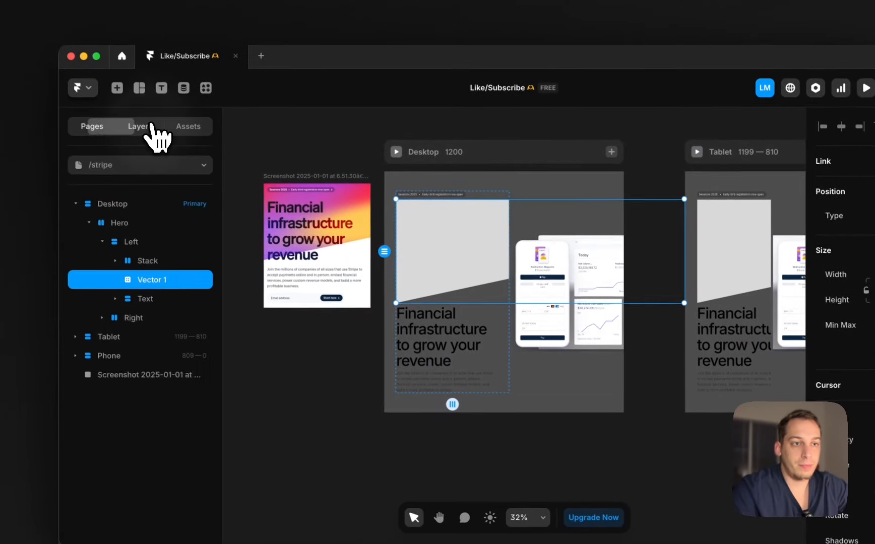
pyautogui.click(131, 255)
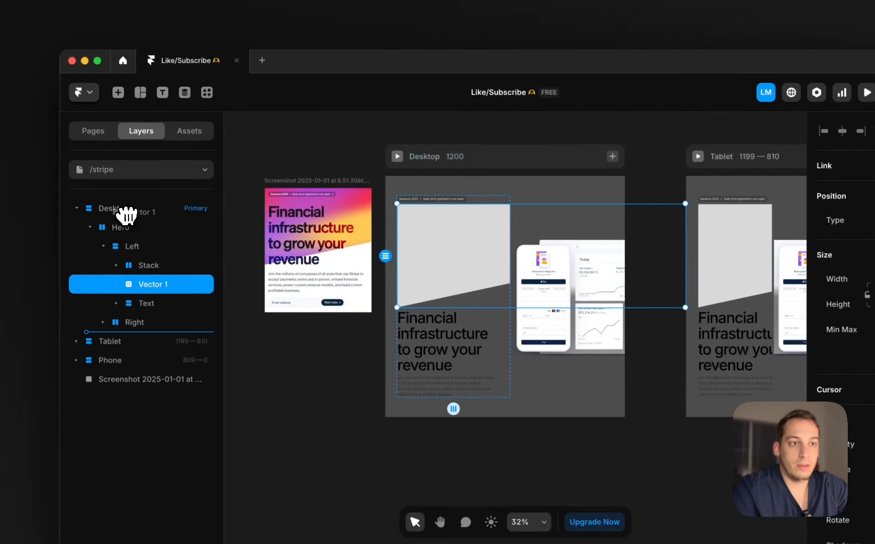
pyautogui.moveTo(126, 216); pyautogui.dragTo(117, 220)
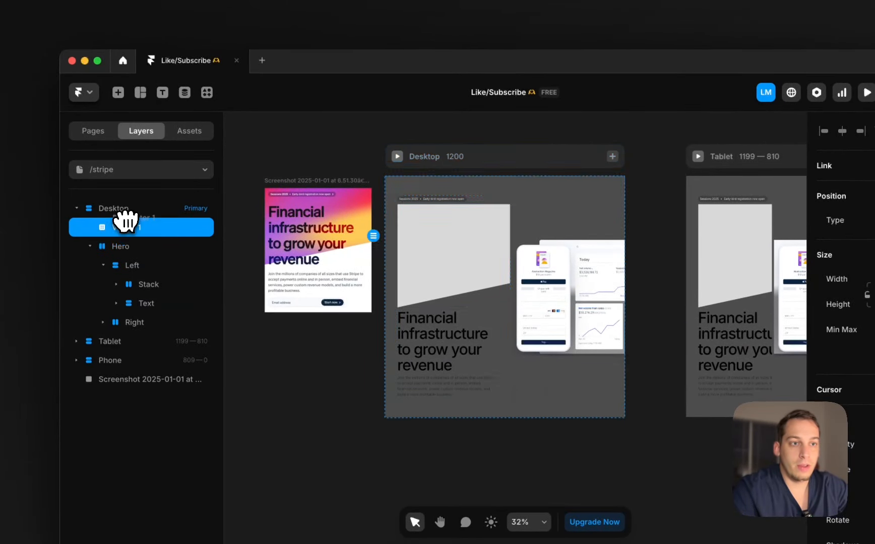
pyautogui.click(83, 252)
pyautogui.click(90, 246)
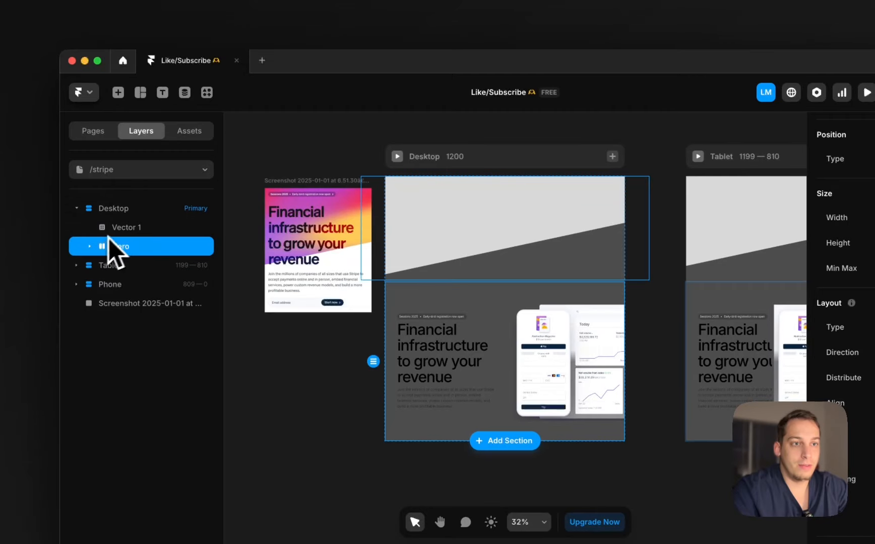
# - Set Vector 1's position type to Absolute and use its Z Index to place it behind the hero content
pyautogui.click(109, 228)
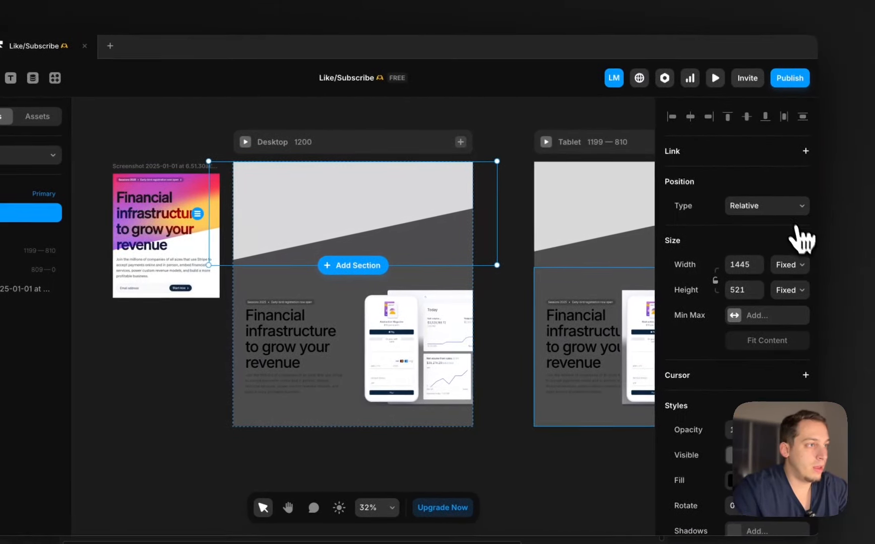
pyautogui.click(792, 210)
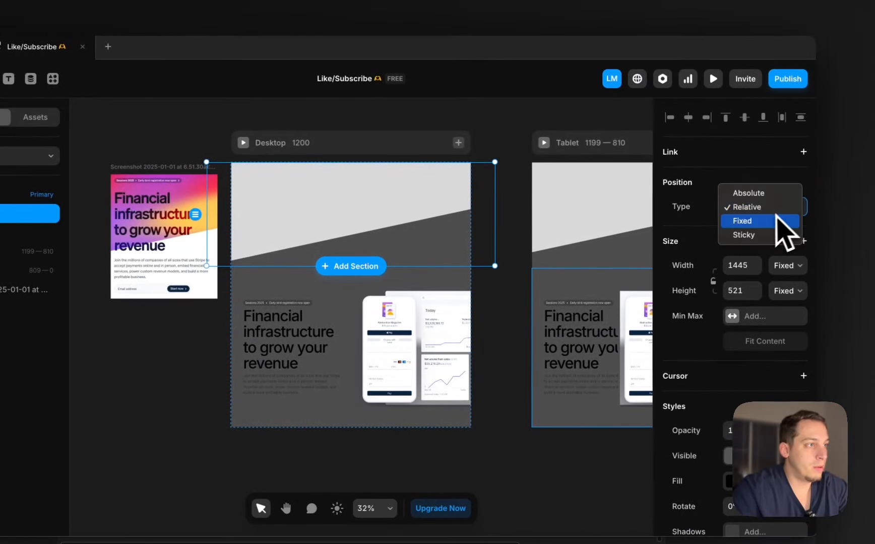
pyautogui.click(766, 196)
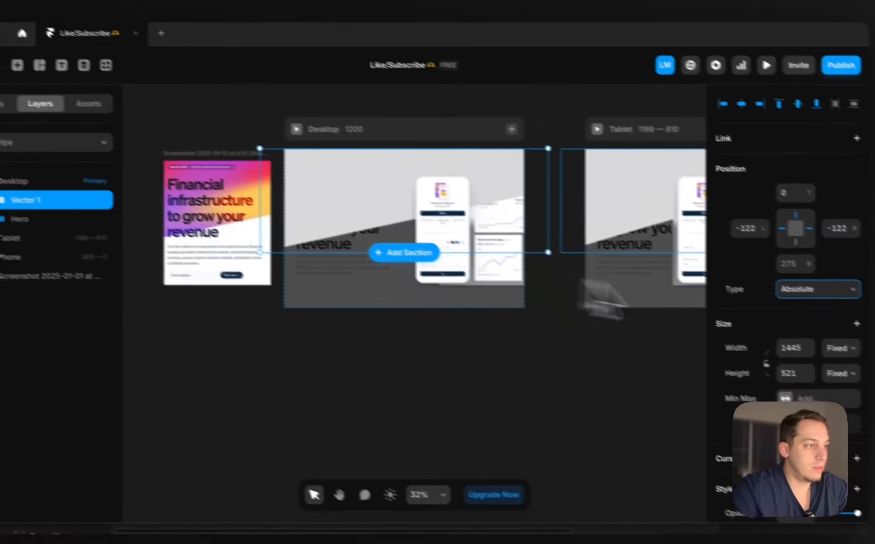
pyautogui.scroll(-5, 752, 349)
pyautogui.click(778, 411)
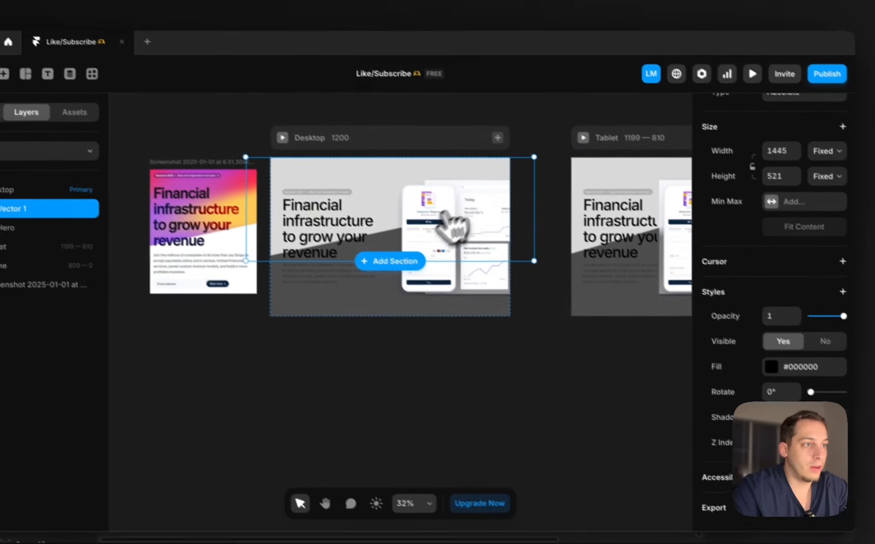
pyautogui.scroll(5, 460, 152)
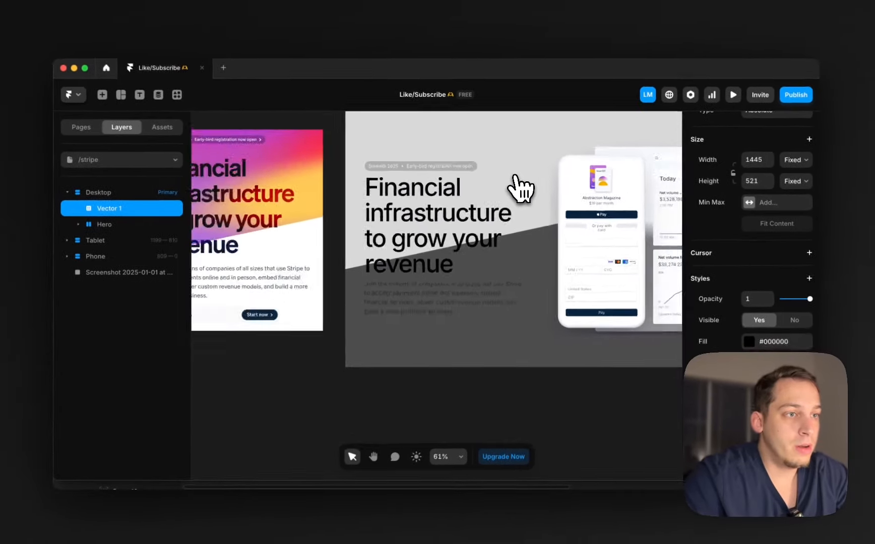
# - Enlarge Vector 1 proportionally to 1506 by 543 on the Desktop breakpoint
pyautogui.scroll(-3, 519, 197)
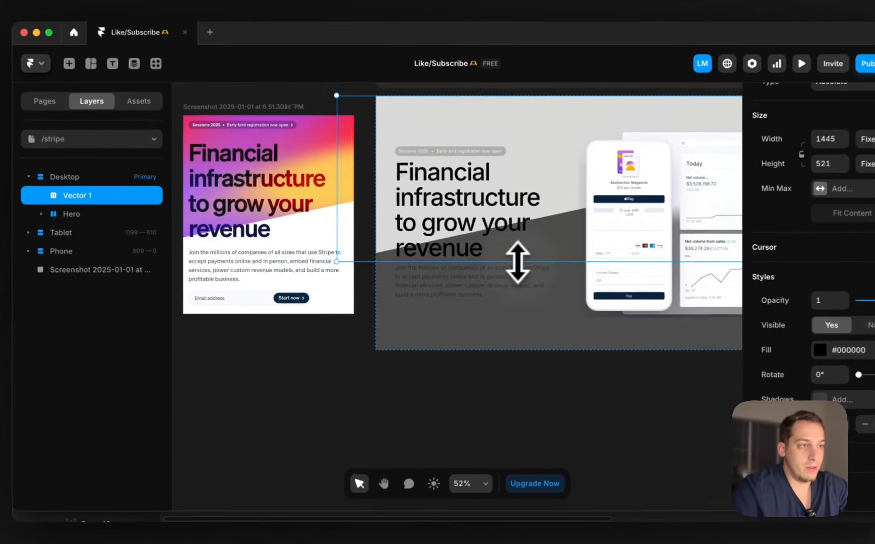
pyautogui.moveTo(488, 264); pyautogui.dragTo(490, 267)
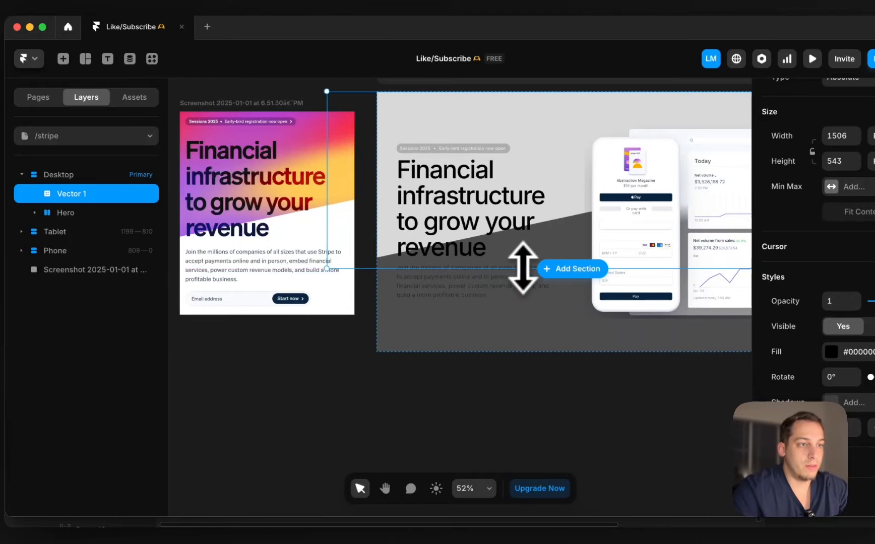
pyautogui.click(372, 328)
pyautogui.scroll(-3, 365, 383)
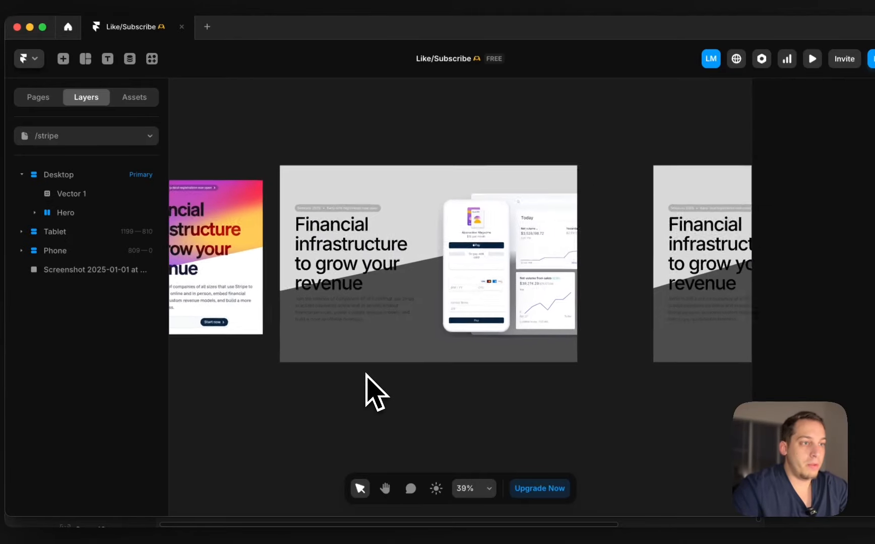
pyautogui.hscroll(-5, 366, 383)
# - Switch to the browser, open the Fluid Gradients site and remix its project into the My Team / All workspace
pyautogui.click(235, 524)
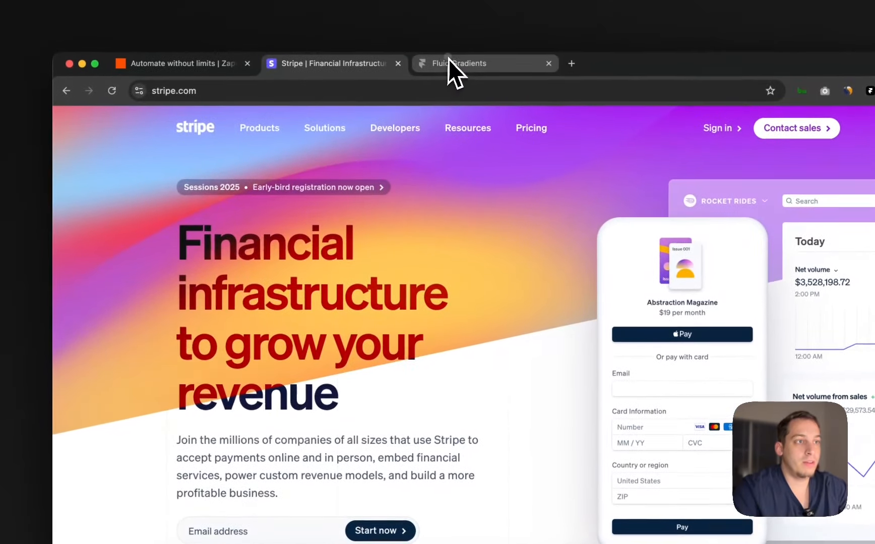
pyautogui.click(448, 58)
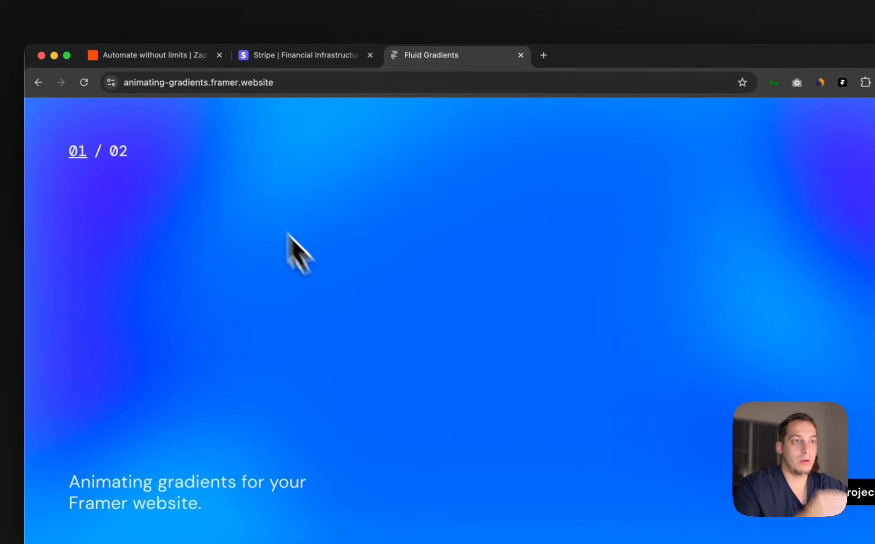
pyautogui.doubleClick(182, 96)
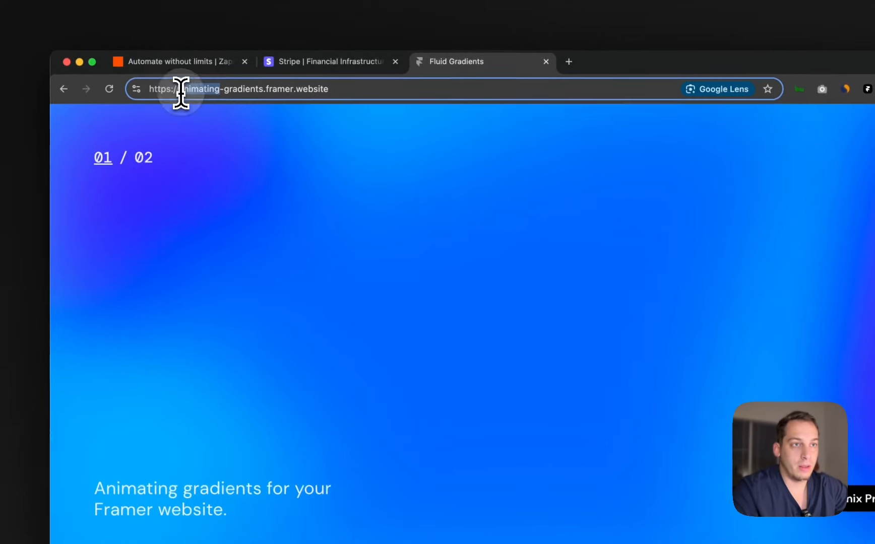
pyautogui.tripleClick(195, 93)
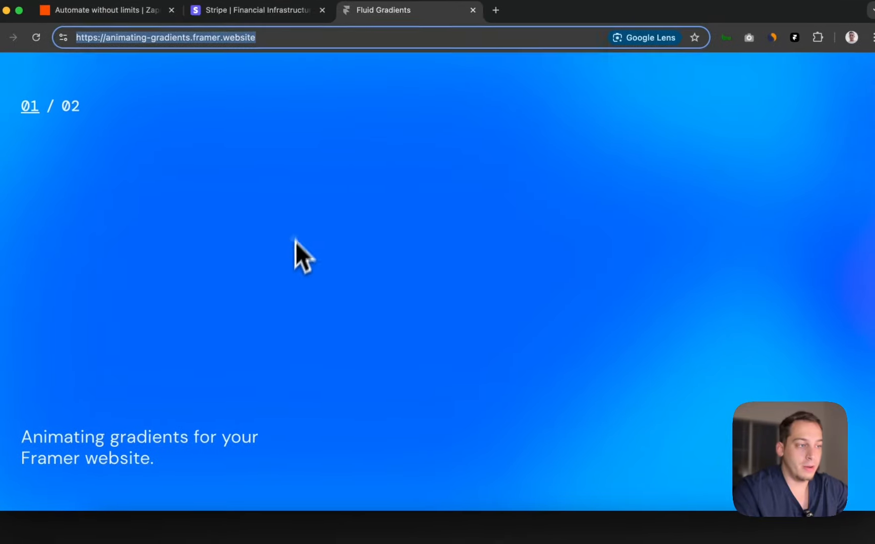
pyautogui.click(385, 363)
pyautogui.click(710, 436)
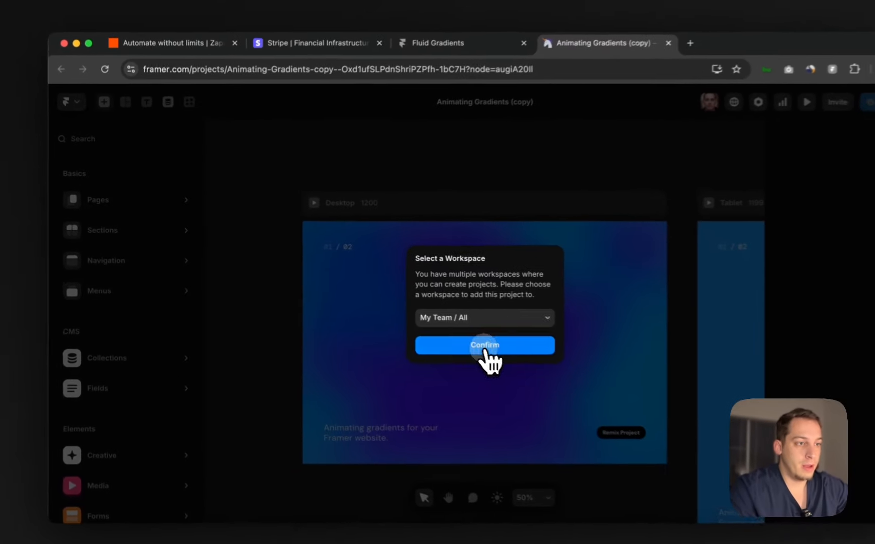
pyautogui.click(441, 331)
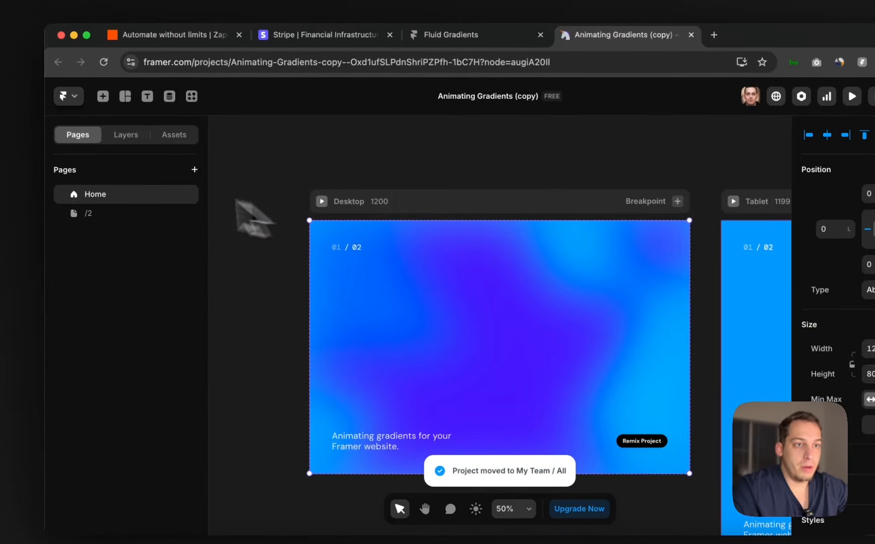
# - Copy the Particles layer inside Gradient Blur from the remixed project and switch back to the Like/Subscribe project
pyautogui.click(126, 135)
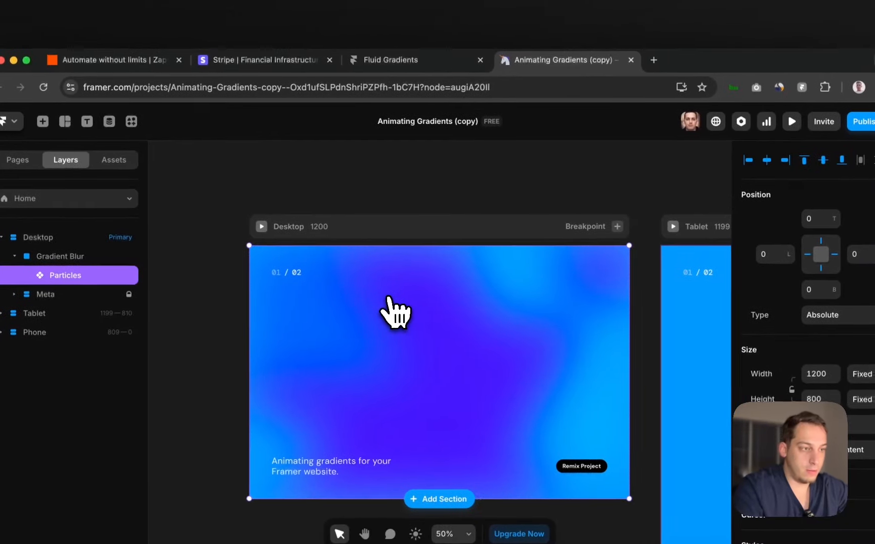
pyautogui.press('super+c')
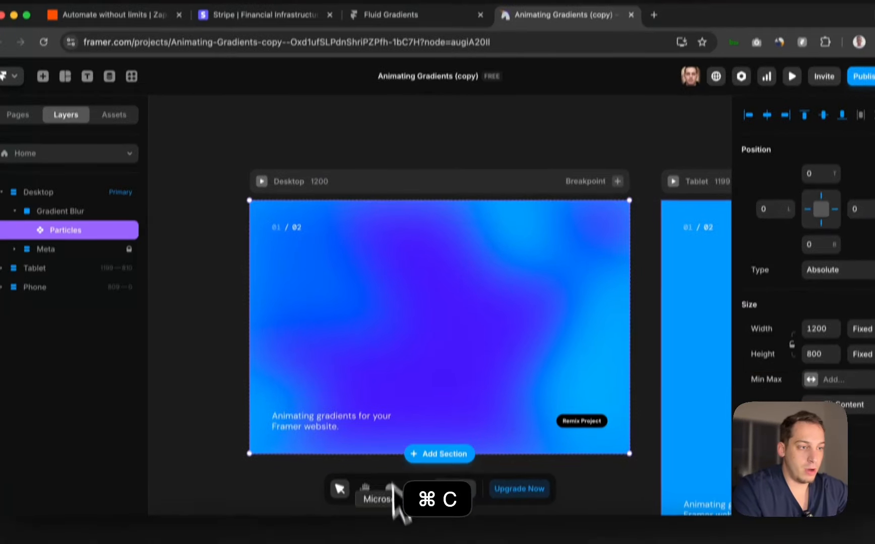
pyautogui.click(439, 521)
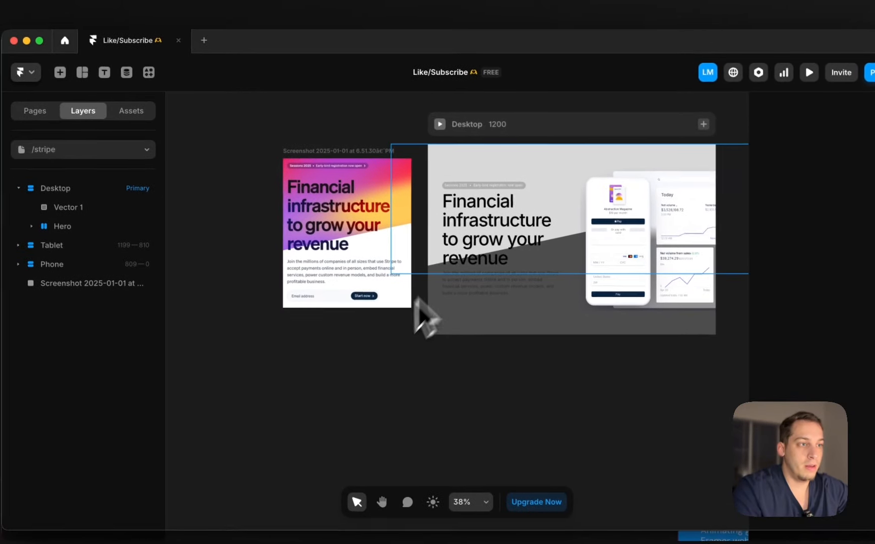
pyautogui.click(547, 176)
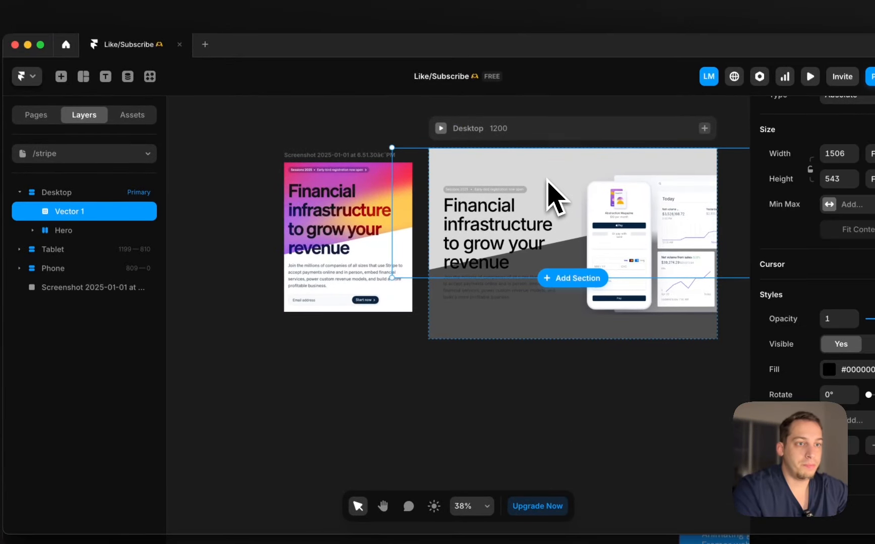
pyautogui.doubleClick(538, 178)
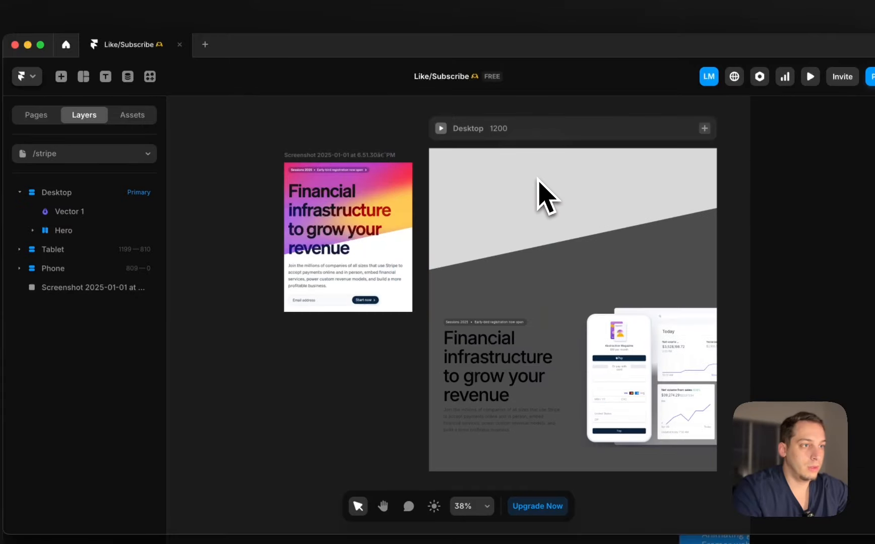
pyautogui.press('super+z')
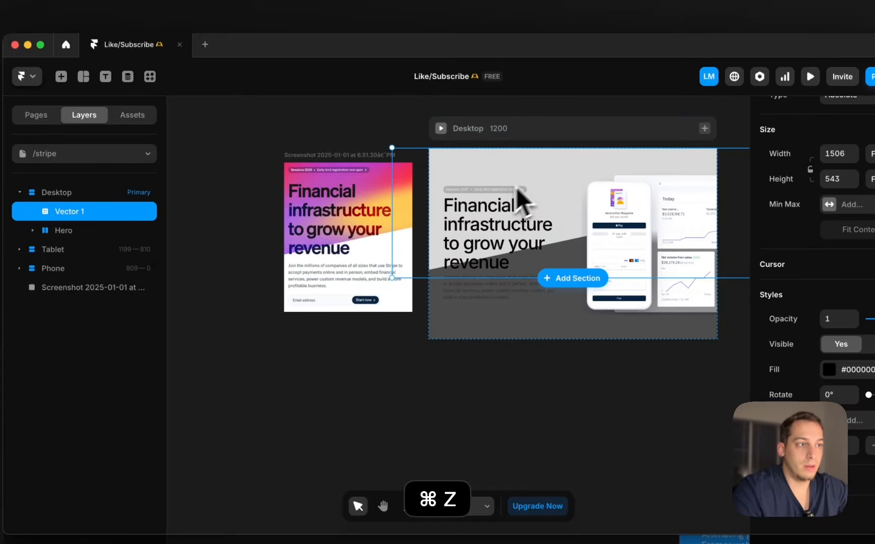
pyautogui.press('super+z')
pyautogui.click(112, 213)
pyautogui.doubleClick(484, 232)
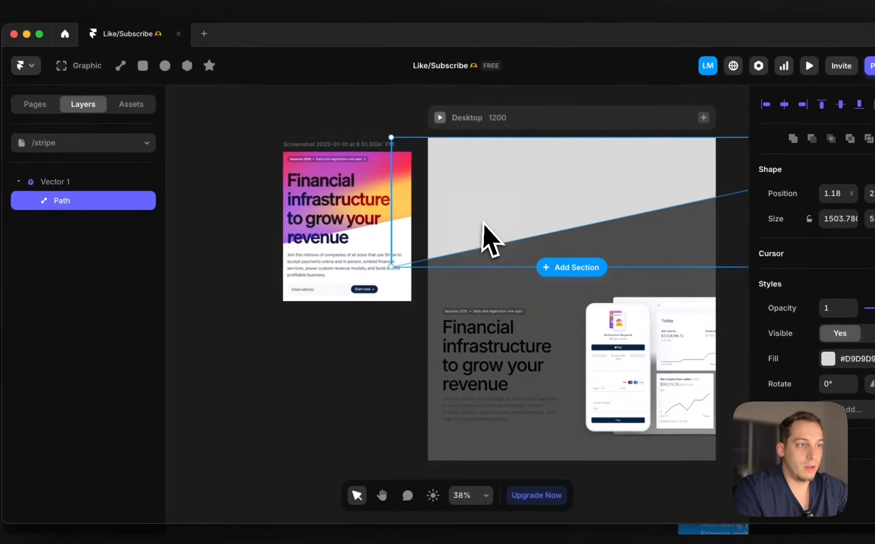
pyautogui.doubleClick(482, 223)
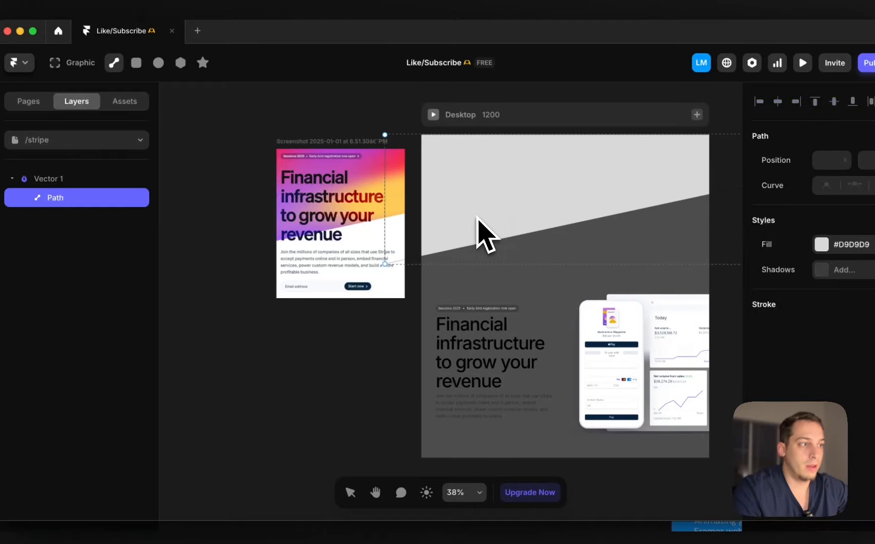
pyautogui.click(322, 124)
pyautogui.press('super+z')
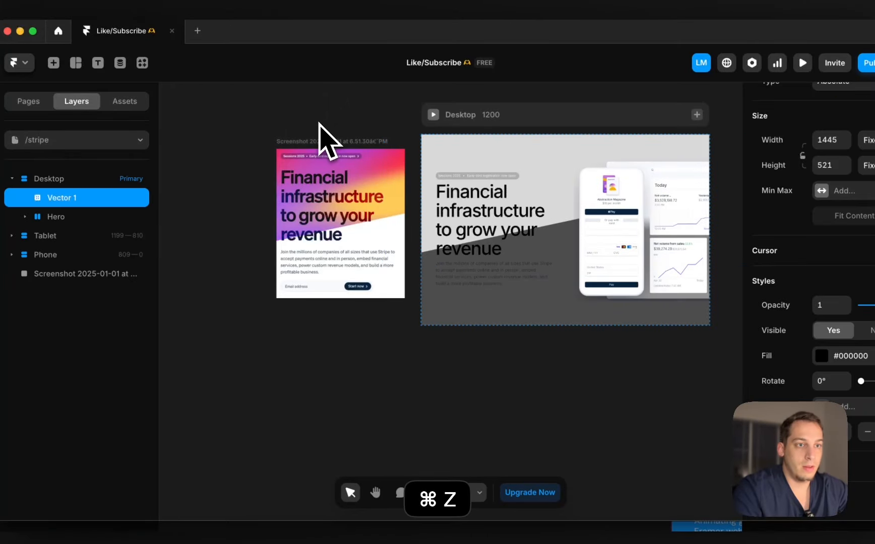
# - Paste the Particles component onto the empty canvas and place it below the Desktop breakpoint
pyautogui.click(386, 411)
pyautogui.scroll(-2, 387, 410)
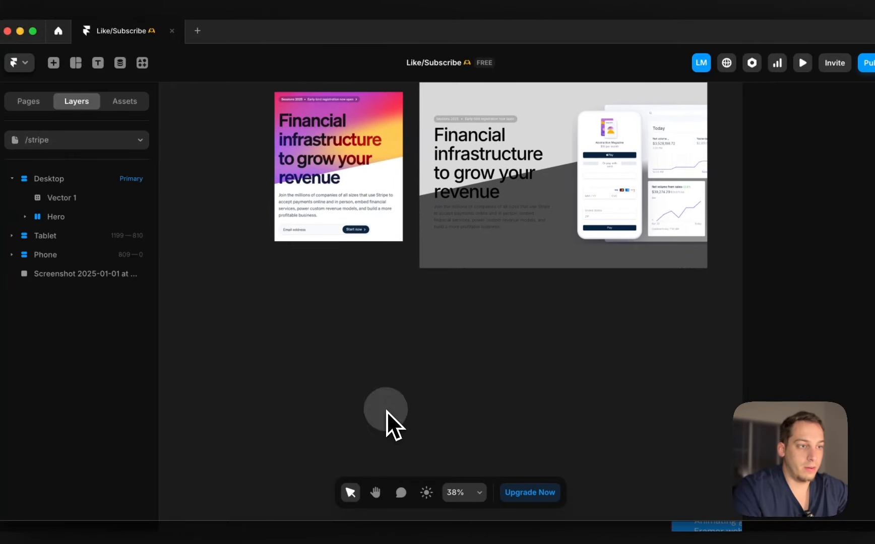
pyautogui.scroll(-2, 409, 391)
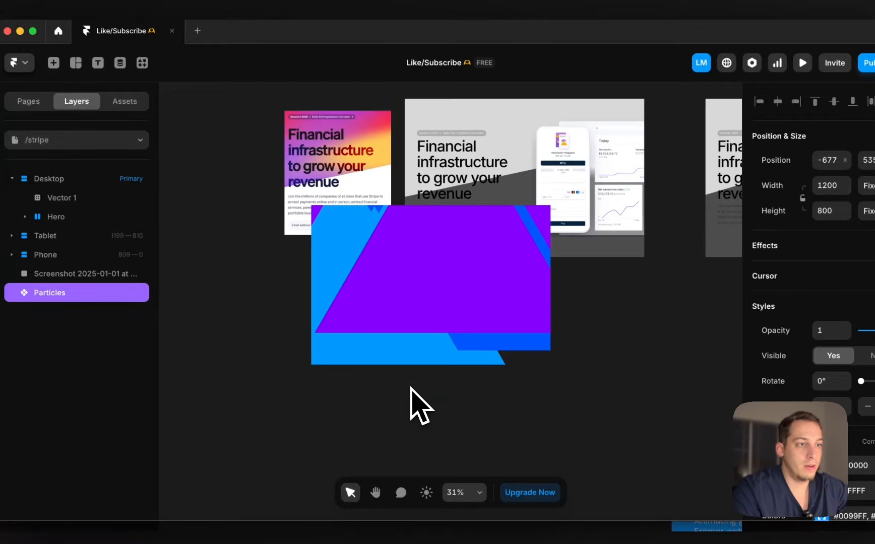
pyautogui.moveTo(390, 297); pyautogui.dragTo(464, 375)
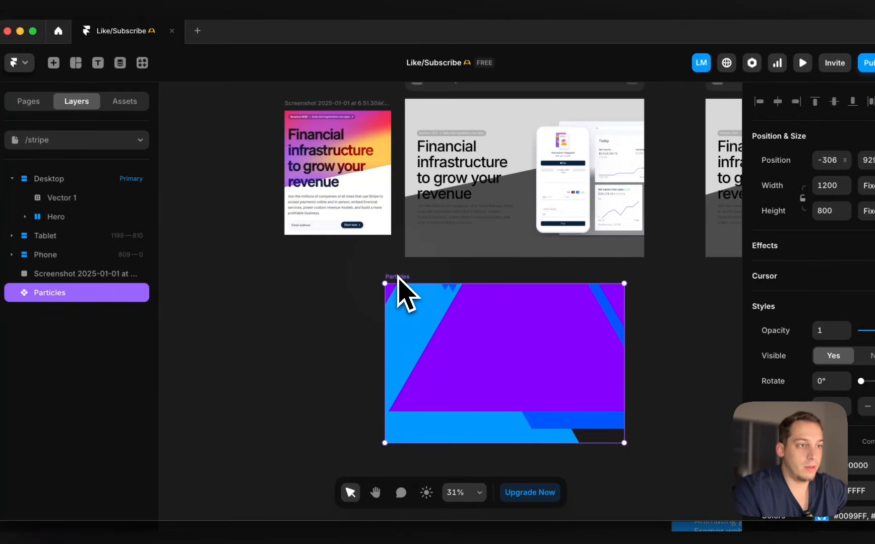
# - Try the Particles component over the hero inside the Desktop breakpoint, and move it back out onto the canvas
pyautogui.moveTo(434, 332); pyautogui.dragTo(478, 151)
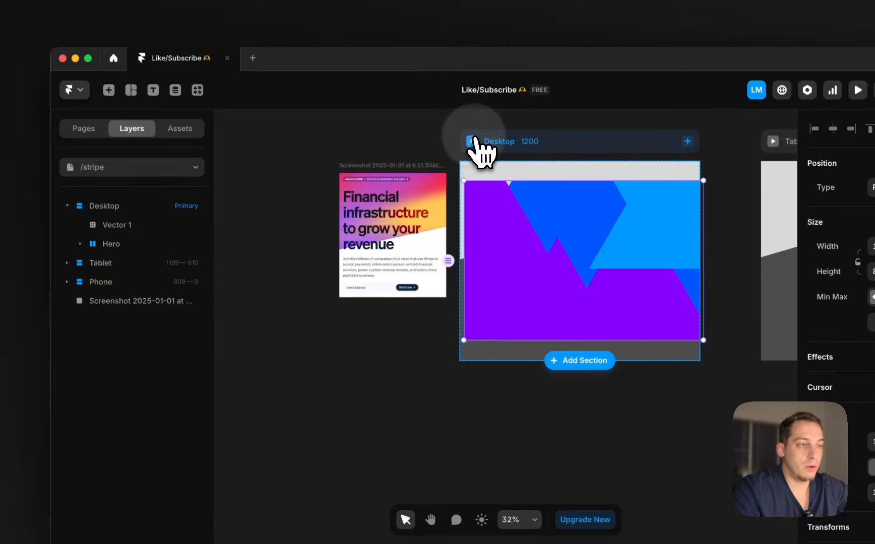
pyautogui.click(471, 141)
pyautogui.click(72, 91)
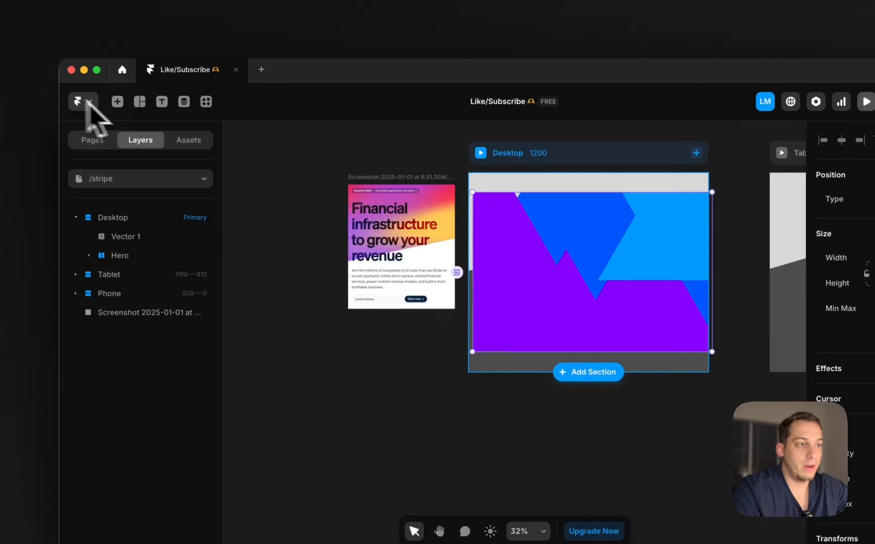
pyautogui.moveTo(528, 240); pyautogui.dragTo(408, 360)
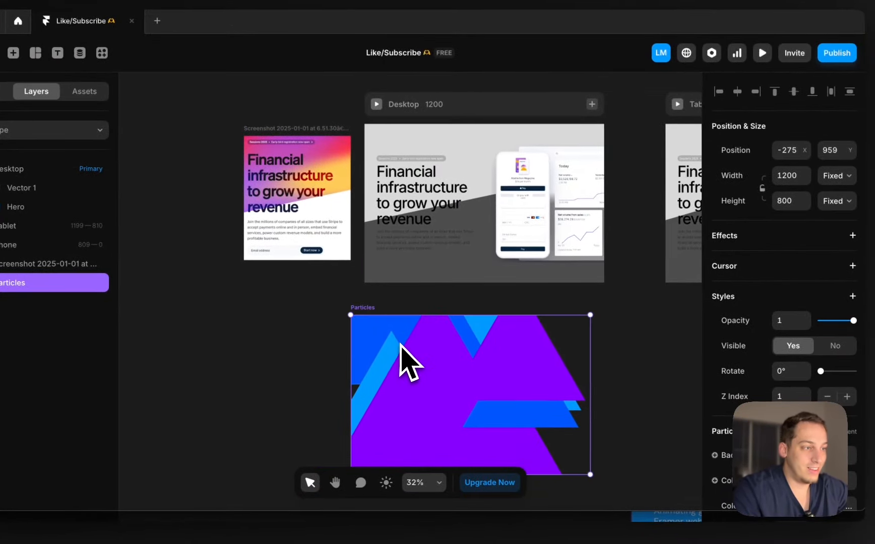
# - Set the Amount of the Particles component to 211
pyautogui.scroll(-2, 404, 348)
pyautogui.scroll(-3, 791, 404)
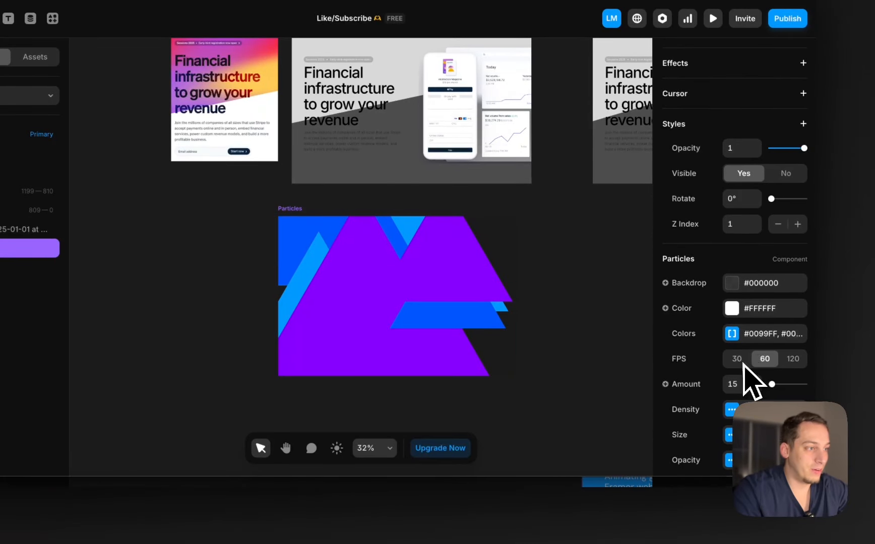
pyautogui.moveTo(772, 384)
pyautogui.mouseDown()
pyautogui.moveTo(799, 386)
pyautogui.moveTo(771, 384)
pyautogui.moveTo(778, 385)
pyautogui.mouseUp()
pyautogui.scroll(-5, 756, 390)
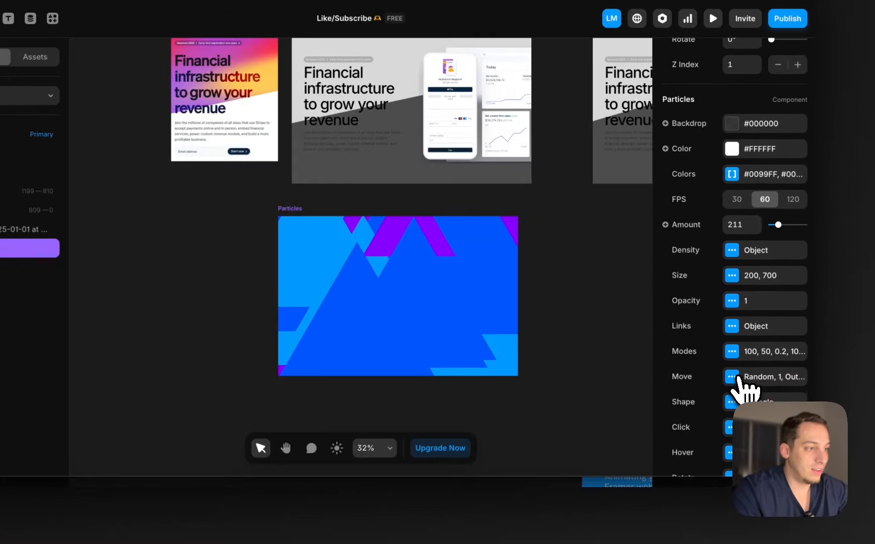
pyautogui.scroll(-1, 725, 426)
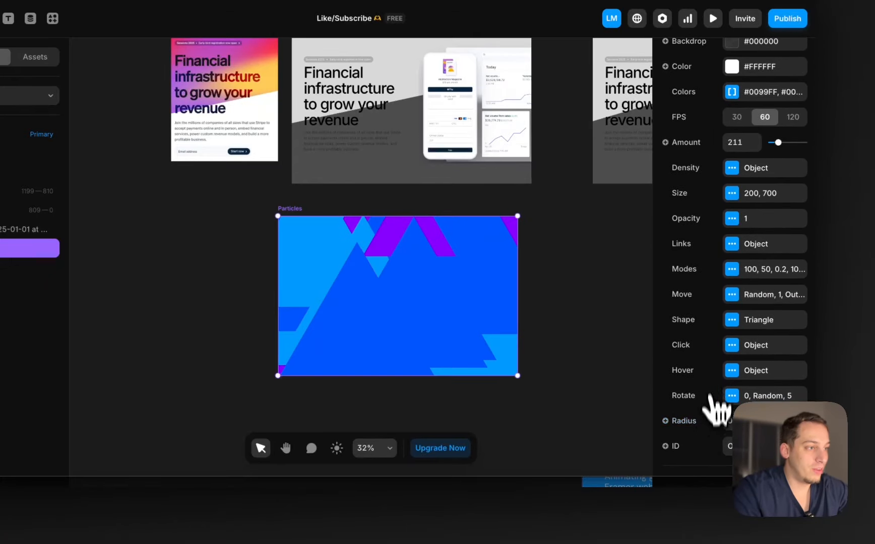
# - Move the Particles component so it lines up directly beneath the Desktop breakpoint
pyautogui.moveTo(446, 330); pyautogui.dragTo(461, 316)
pyautogui.scroll(1, 462, 316)
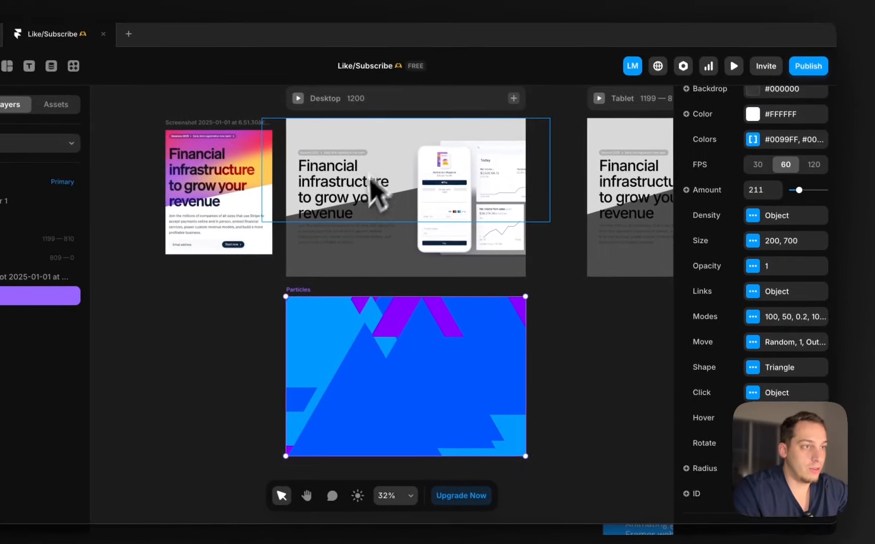
pyautogui.click(376, 88)
pyautogui.click(416, 371)
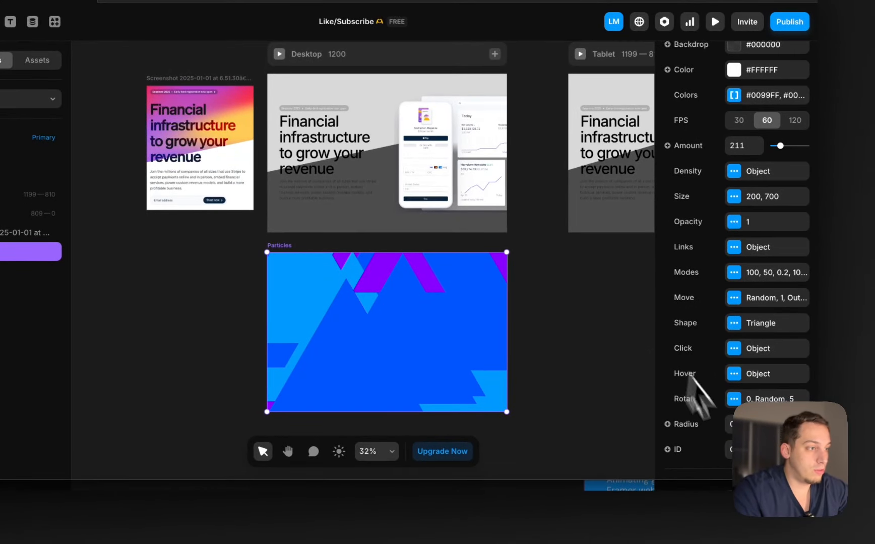
# - Look through the Rotate, Hover, Shape and Modes settings of the Particles component
pyautogui.click(736, 403)
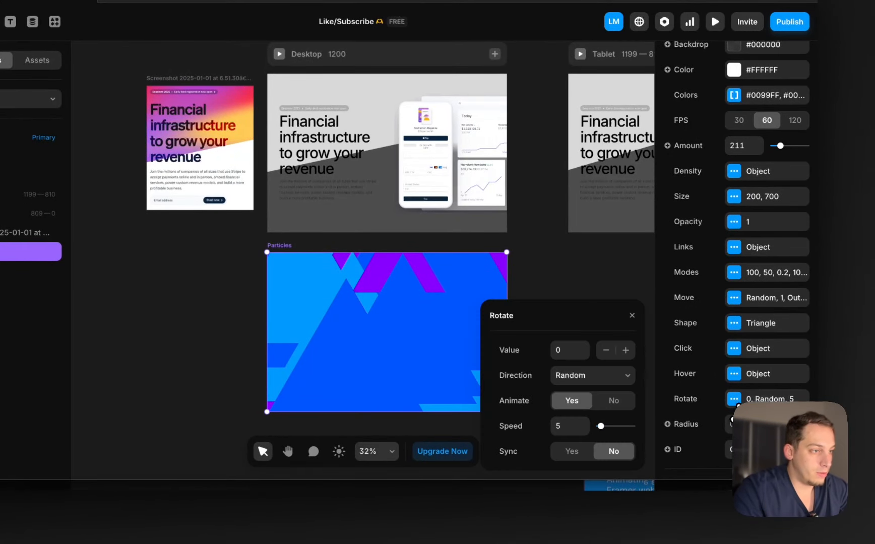
pyautogui.click(734, 374)
pyautogui.click(734, 323)
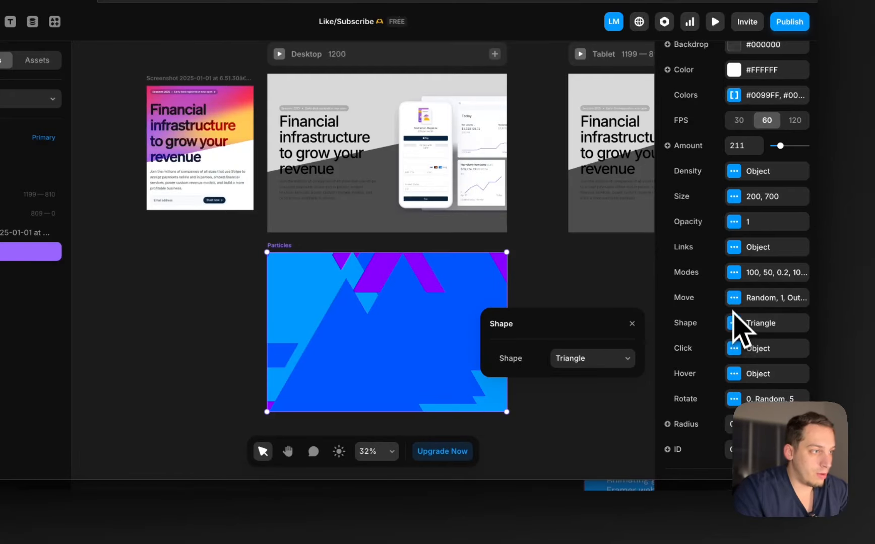
pyautogui.click(734, 273)
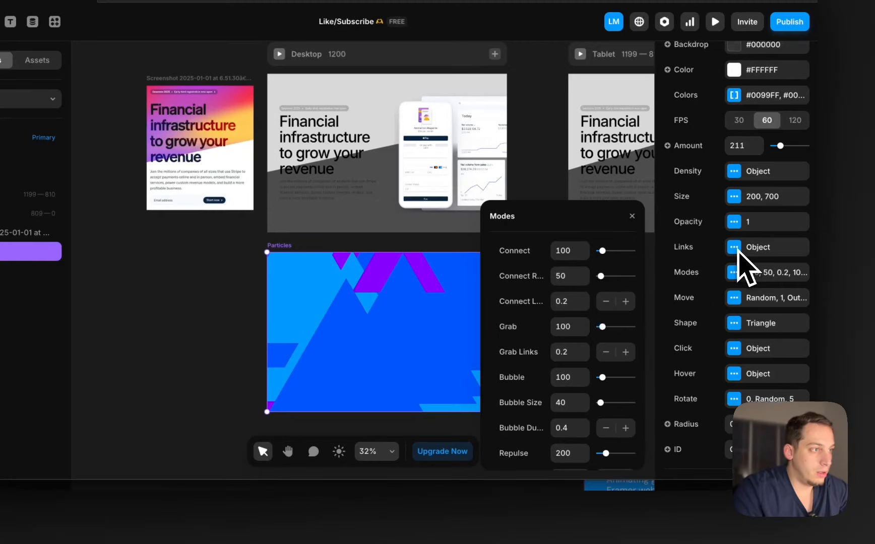
# - Try enabling Density for the Particles component and switch it off again
pyautogui.scroll(1, 737, 224)
pyautogui.click(734, 188)
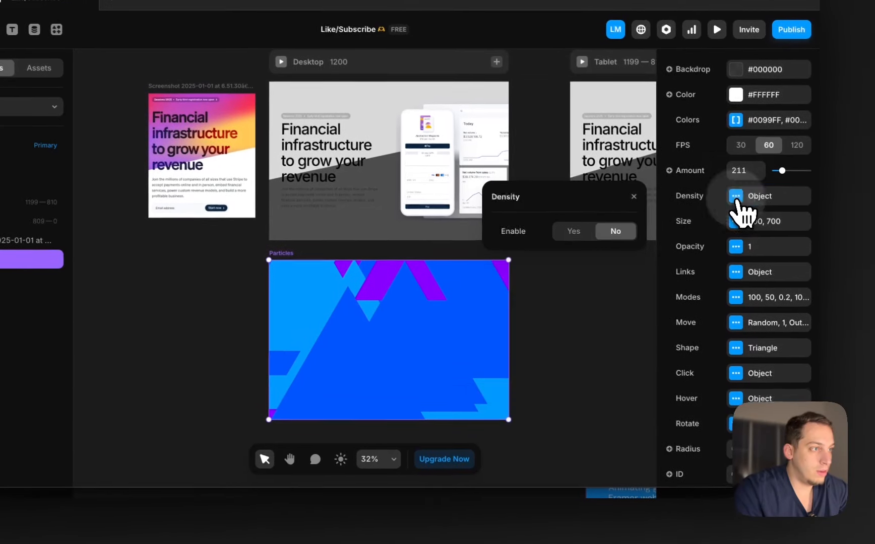
pyautogui.click(574, 236)
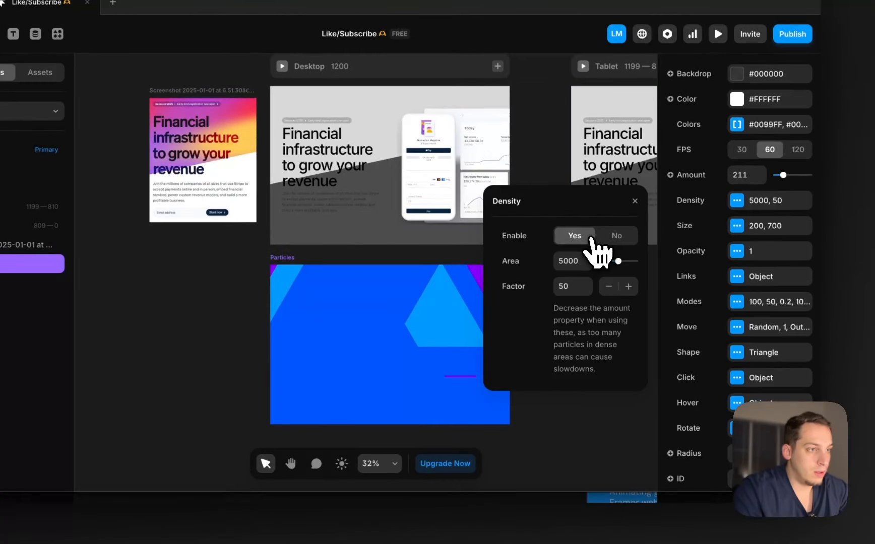
pyautogui.click(617, 236)
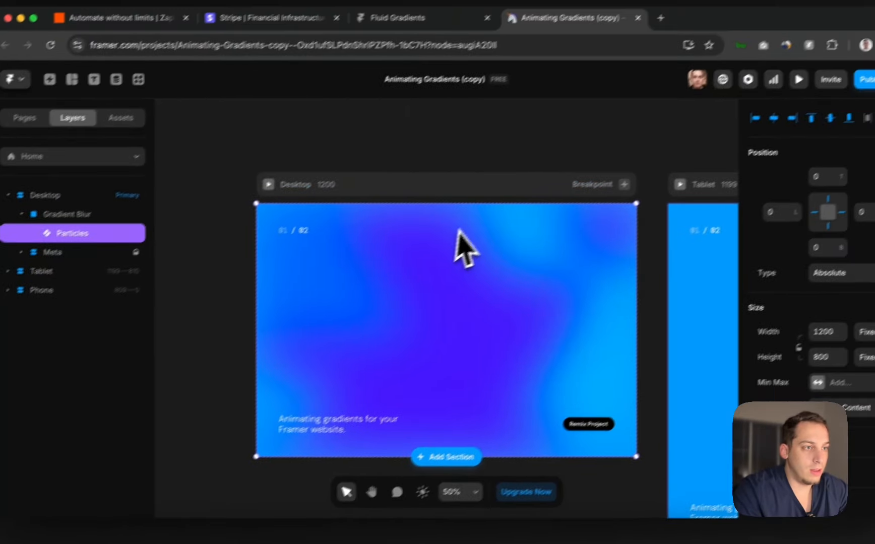
# - Examine the Particles settings and the Gradient Blur and Meta layers in the Animating Gradients (copy) project
pyautogui.scroll(-10, 786, 312)
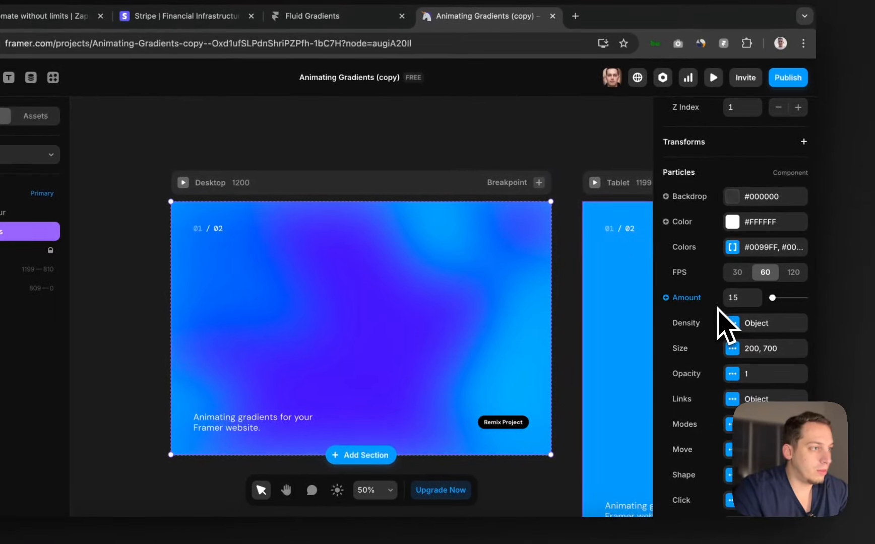
pyautogui.scroll(-1, 718, 306)
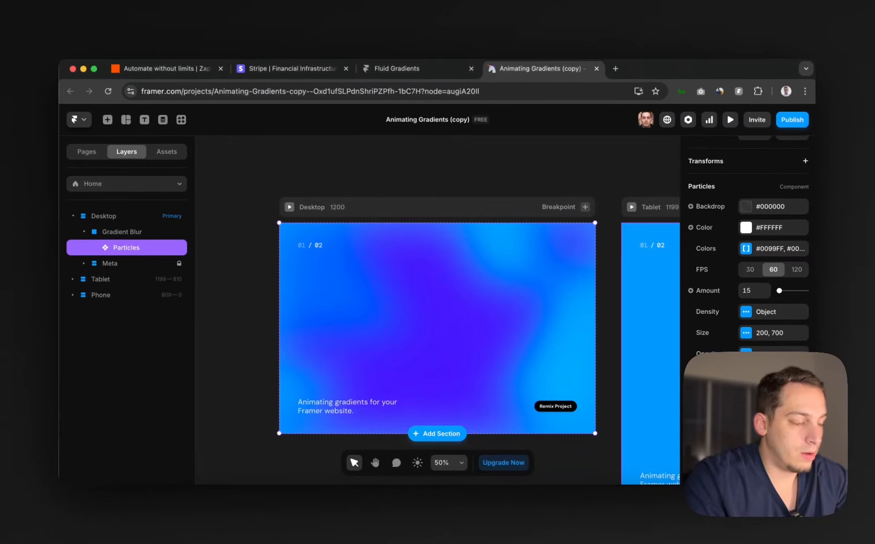
pyautogui.scroll(-5, 748, 302)
pyautogui.scroll(2, 748, 244)
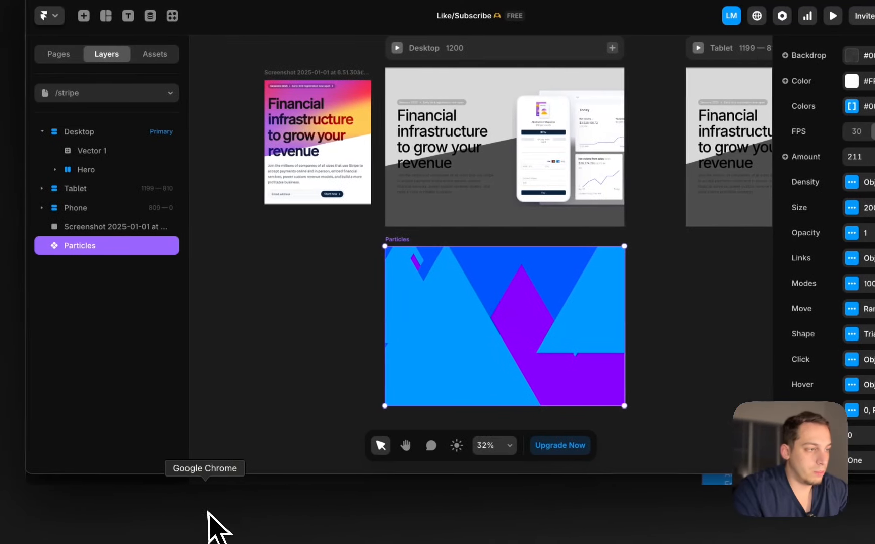
pyautogui.click(208, 524)
pyautogui.click(124, 188)
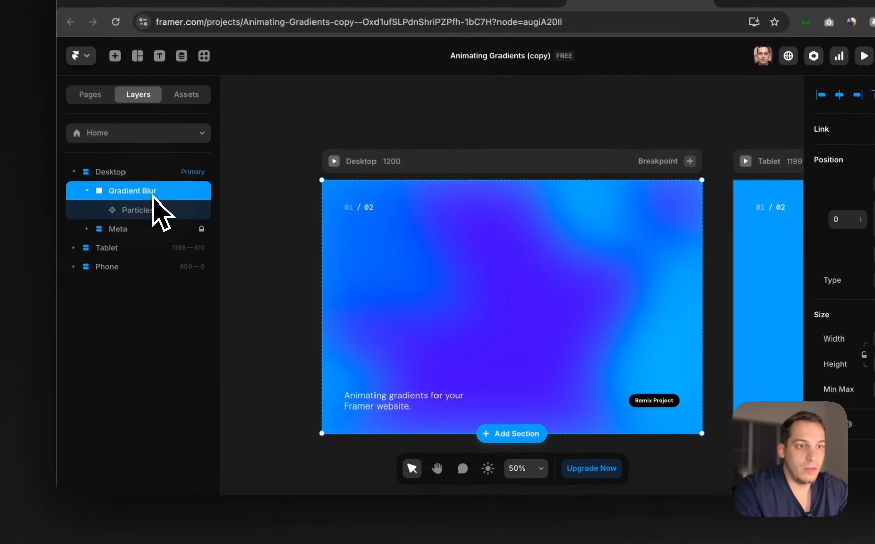
pyautogui.click(94, 193)
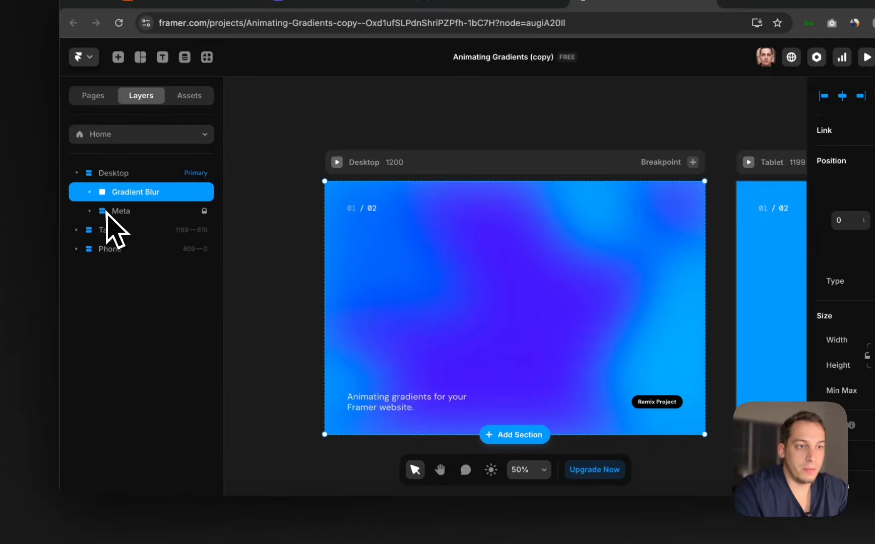
pyautogui.click(180, 211)
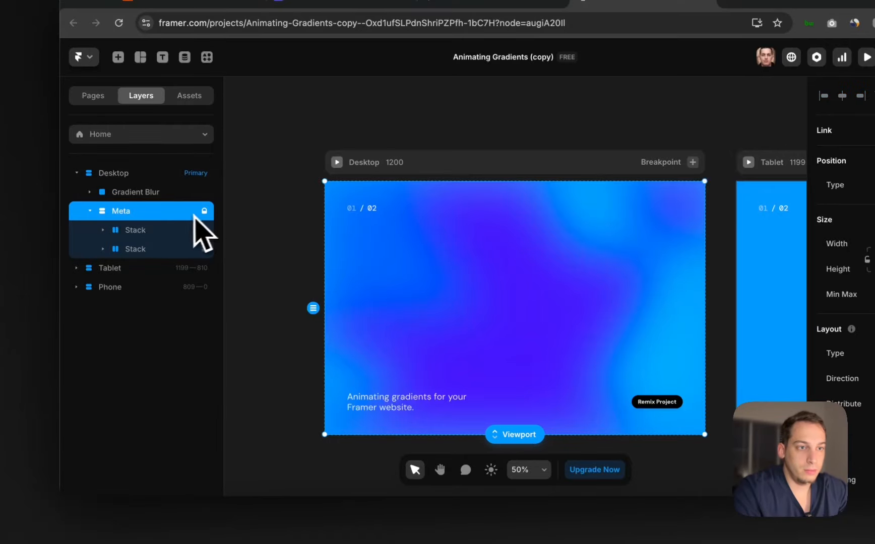
pyautogui.click(174, 230)
pyautogui.click(160, 250)
# - Replace the loose Particles component on the /stripe page with a copy of the remixed project's Gradient Blur layer, aligned beneath the Desktop breakpoint
pyautogui.click(136, 195)
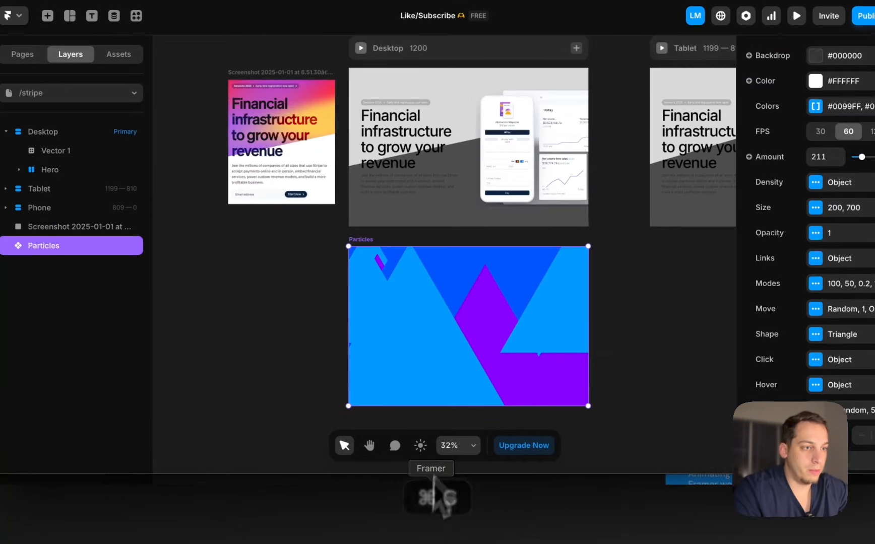
pyautogui.press('BackSpace')
pyautogui.press('super+v')
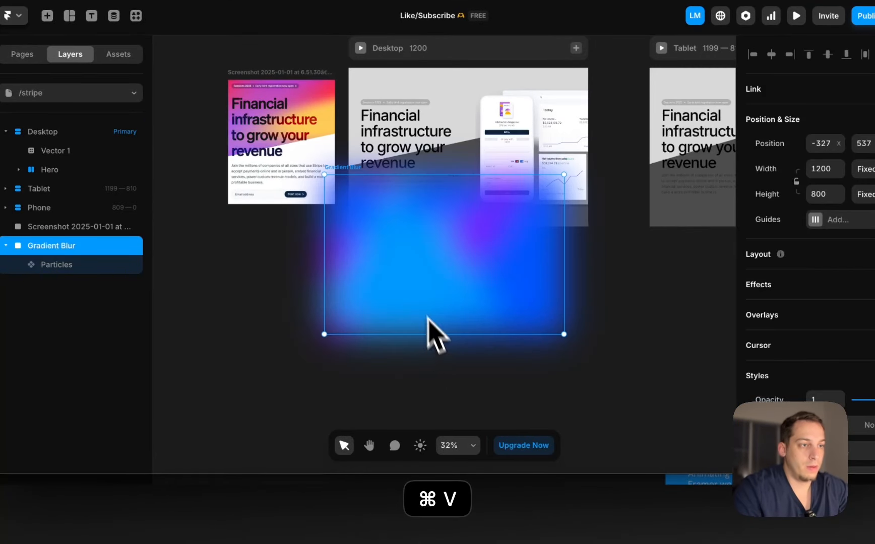
pyautogui.moveTo(411, 372); pyautogui.dragTo(446, 367)
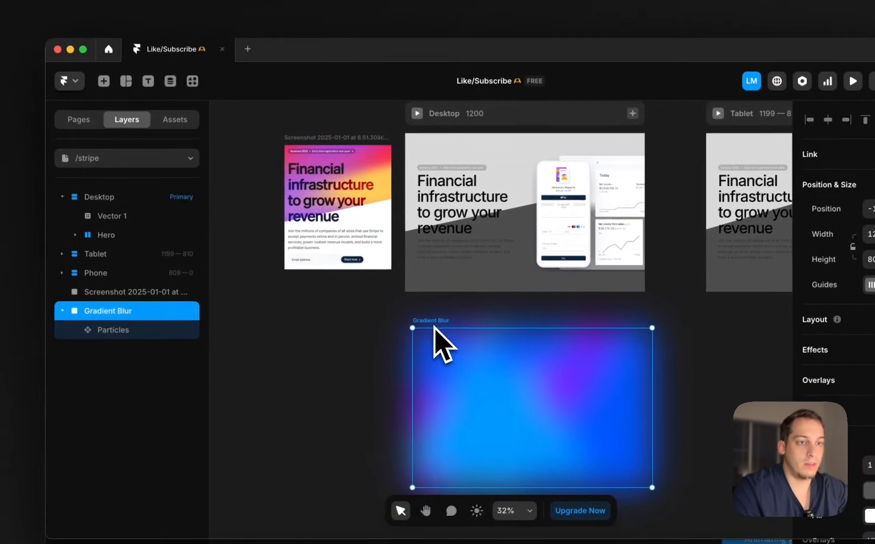
pyautogui.moveTo(434, 328); pyautogui.dragTo(426, 329)
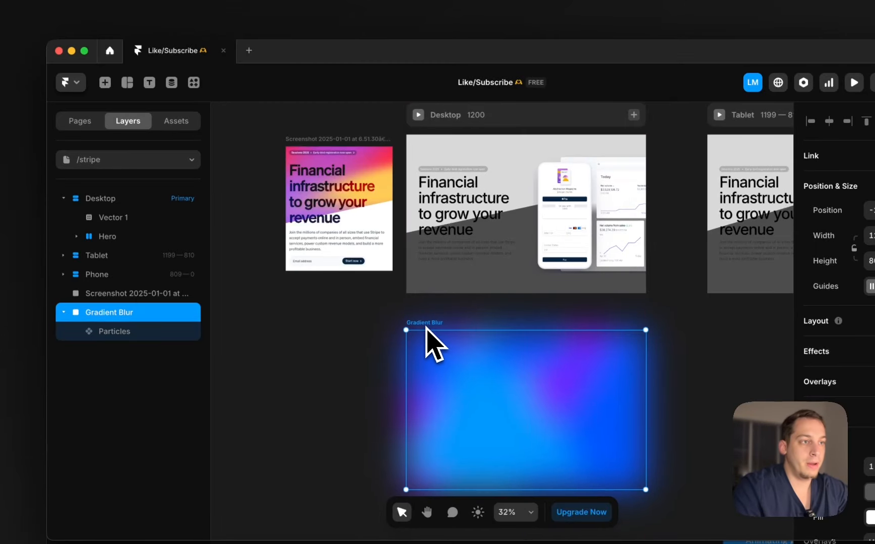
pyautogui.click(490, 155)
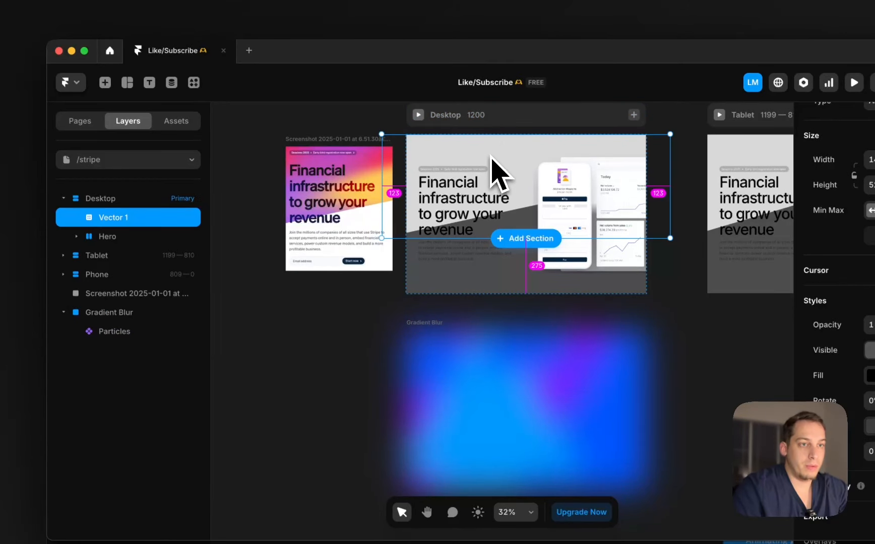
pyautogui.moveTo(490, 155); pyautogui.dragTo(451, 364)
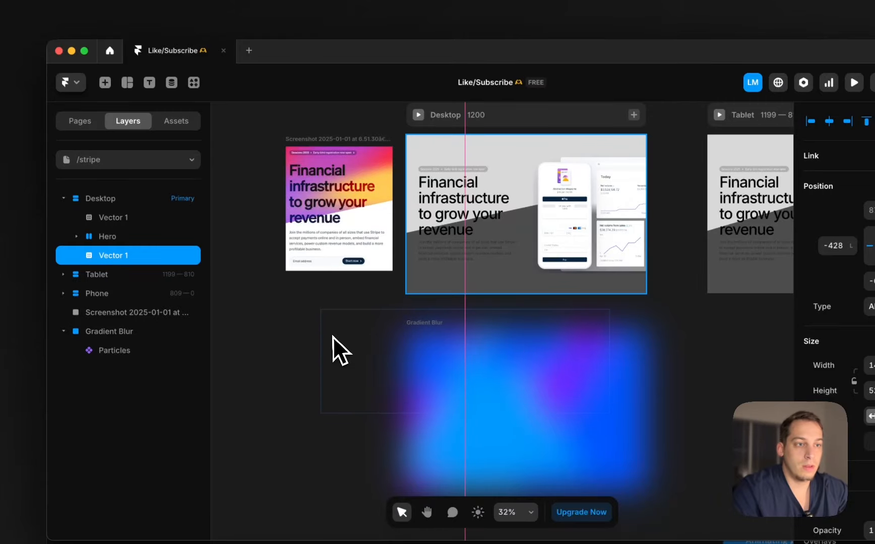
pyautogui.moveTo(333, 336); pyautogui.dragTo(346, 333)
pyautogui.press('BackSpace')
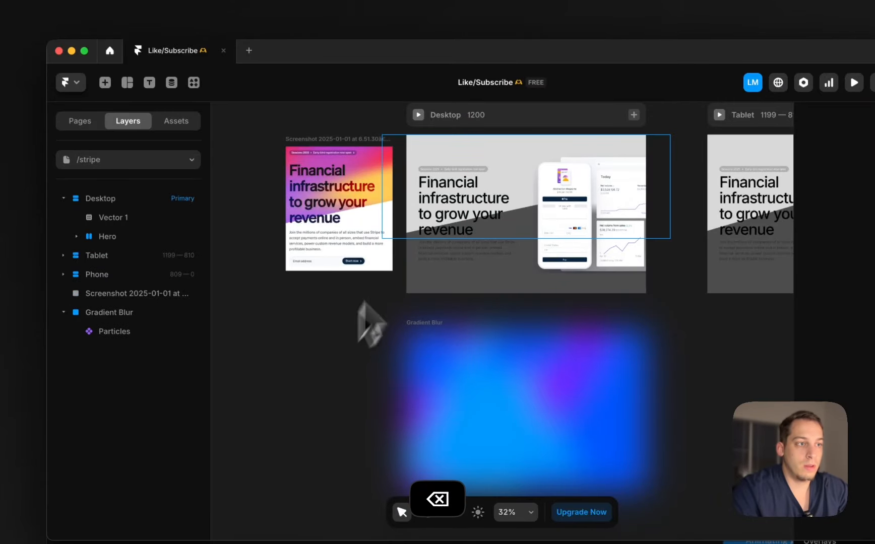
# - Duplicate the slanted Vector 1 out of the Desktop breakpoint onto the empty canvas and scale the copy to 835 × 301
pyautogui.click(476, 146)
pyautogui.moveTo(474, 152); pyautogui.dragTo(354, 120)
pyautogui.moveTo(237, 202); pyautogui.dragTo(267, 333)
pyautogui.moveTo(149, 257); pyautogui.dragTo(120, 179)
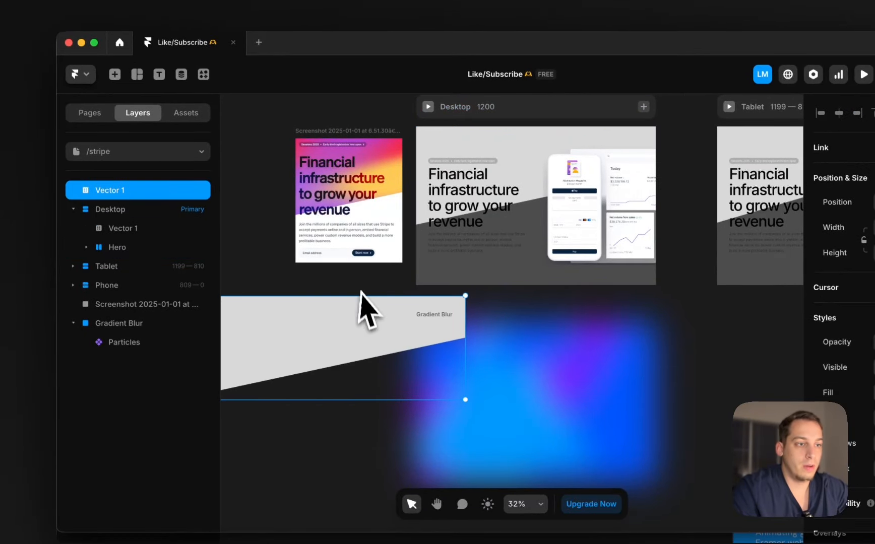
pyautogui.moveTo(352, 307); pyautogui.dragTo(388, 295)
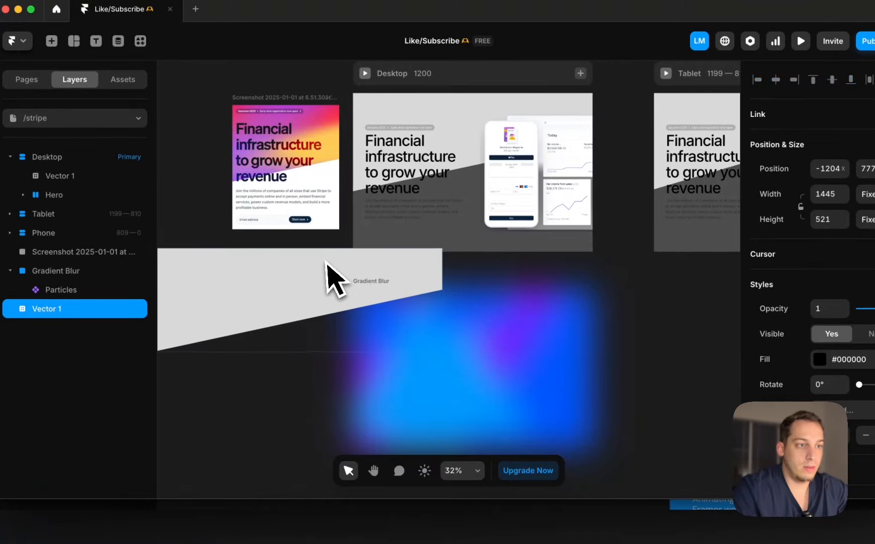
pyautogui.moveTo(325, 272); pyautogui.dragTo(336, 285)
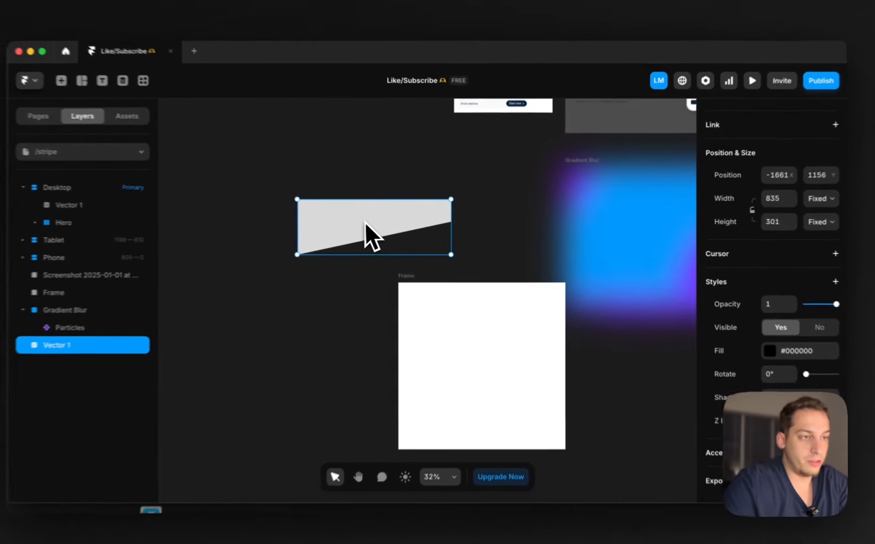
# - Nest the Gradient Blur layer inside the white 906 × 906 frame and remove the frame's fill
pyautogui.click(421, 282)
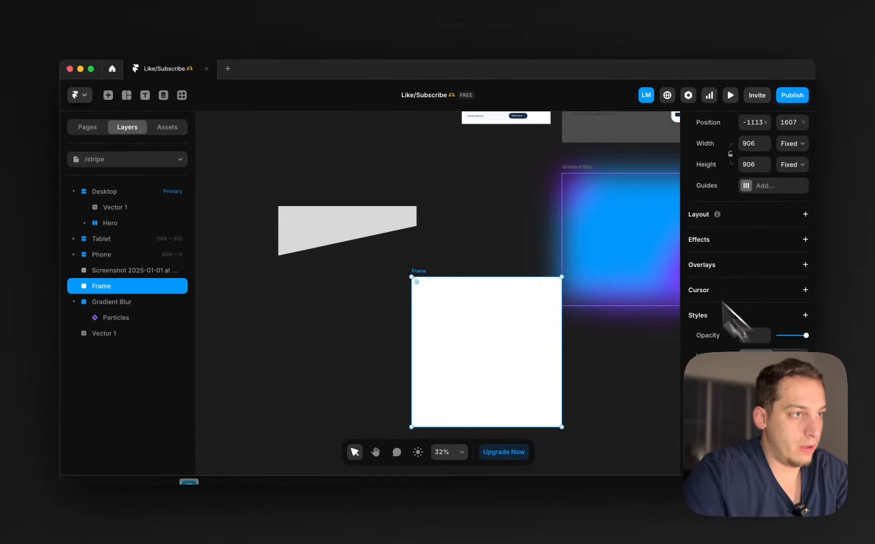
pyautogui.moveTo(579, 178); pyautogui.dragTo(430, 292)
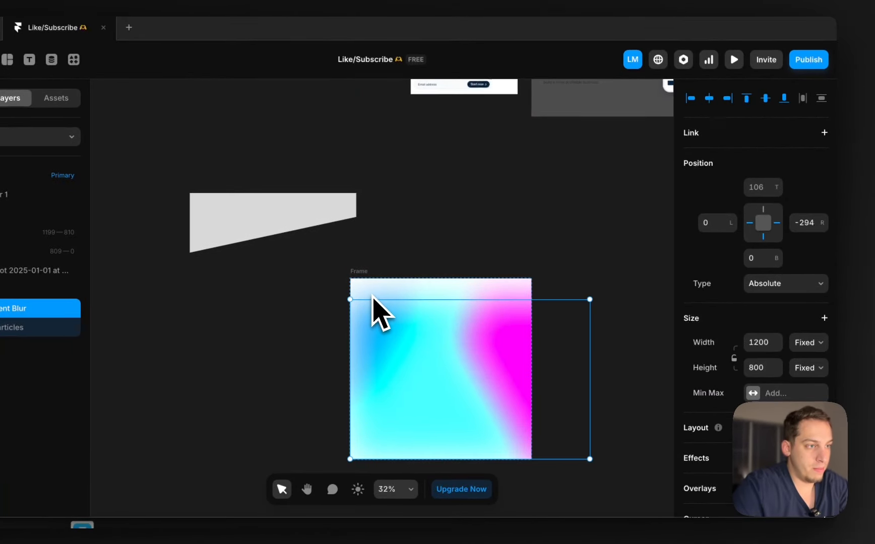
pyautogui.click(358, 276)
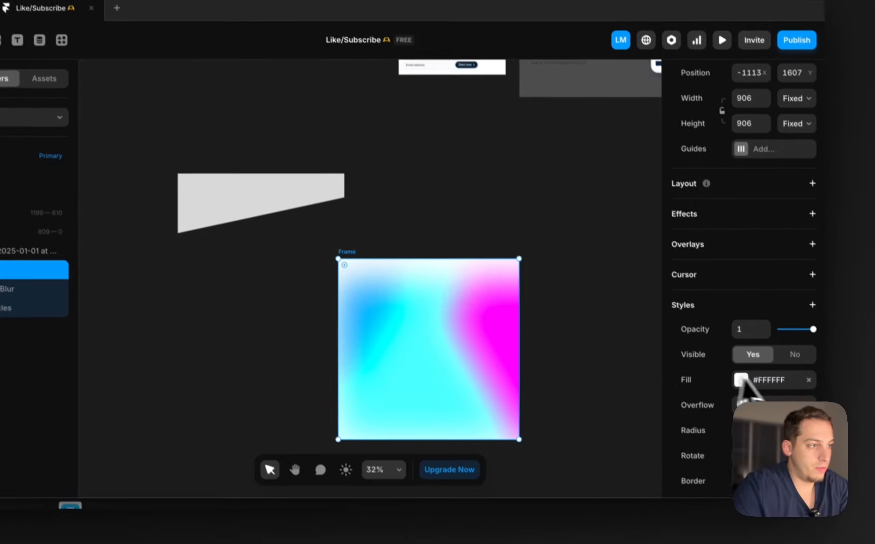
pyautogui.click(800, 367)
# - Enlarge the Gradient Blur layer to 1362 × 908 so it covers the frame, and shift it left to centre it
pyautogui.click(455, 312)
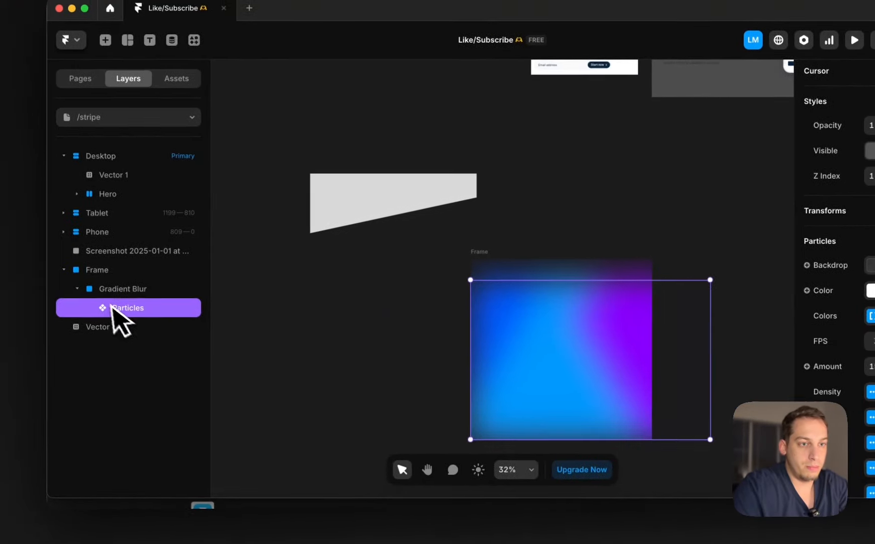
pyautogui.click(116, 289)
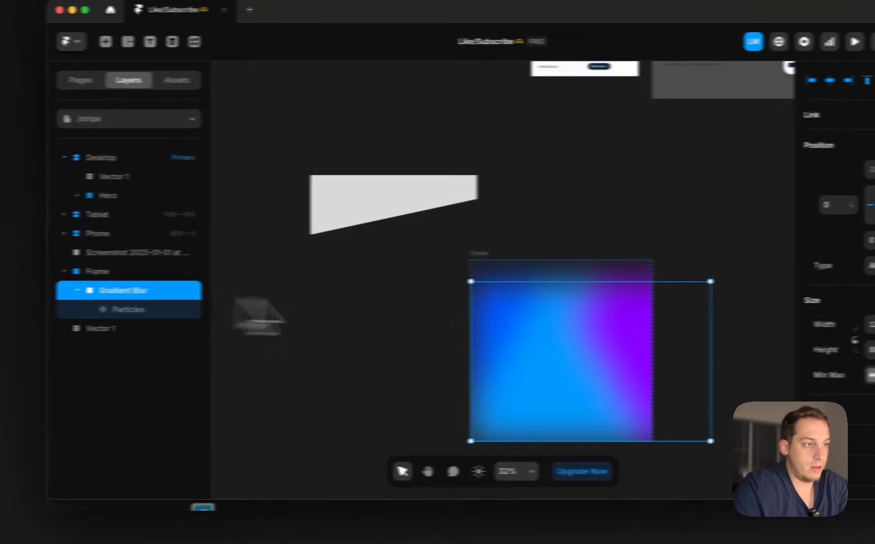
pyautogui.moveTo(709, 279); pyautogui.dragTo(734, 246)
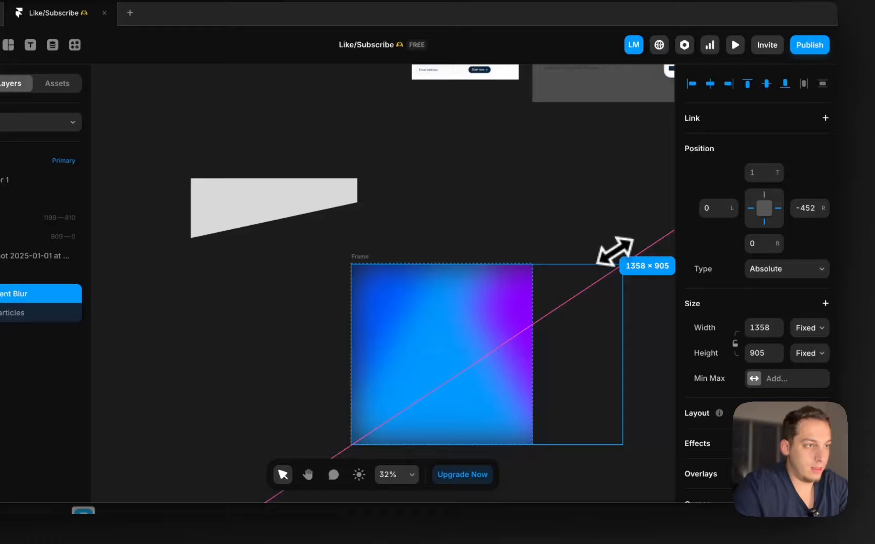
pyautogui.moveTo(615, 250); pyautogui.dragTo(601, 297)
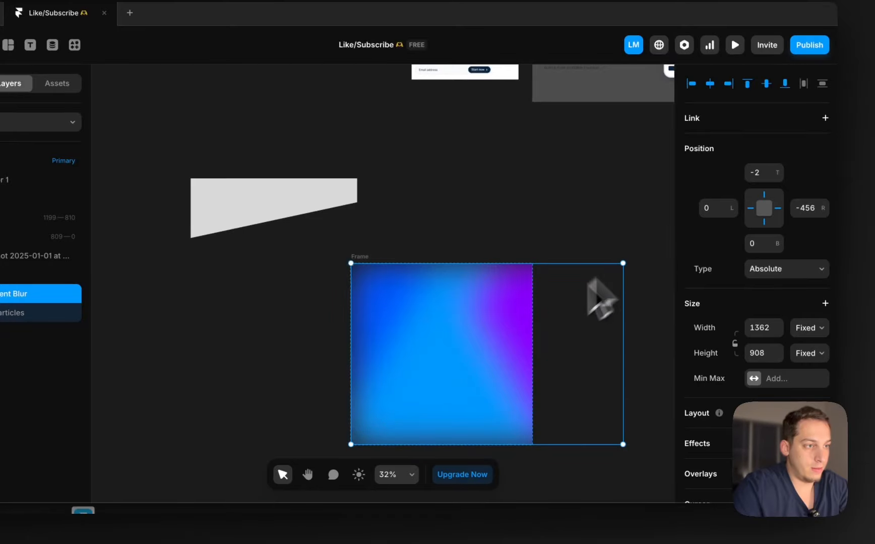
pyautogui.moveTo(456, 341); pyautogui.dragTo(407, 343)
# - Try applying a linear gradient Mask to the frame and undo it
pyautogui.click(361, 256)
pyautogui.scroll(-1, 741, 373)
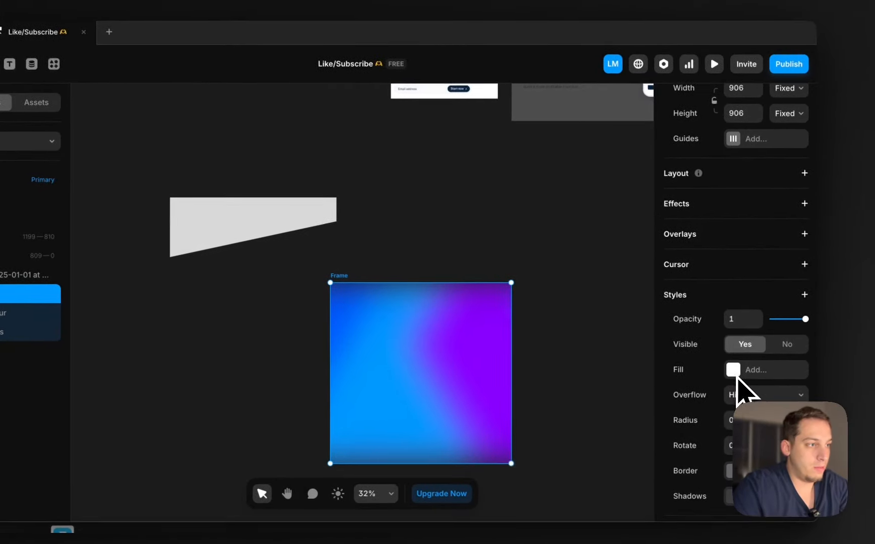
pyautogui.click(816, 285)
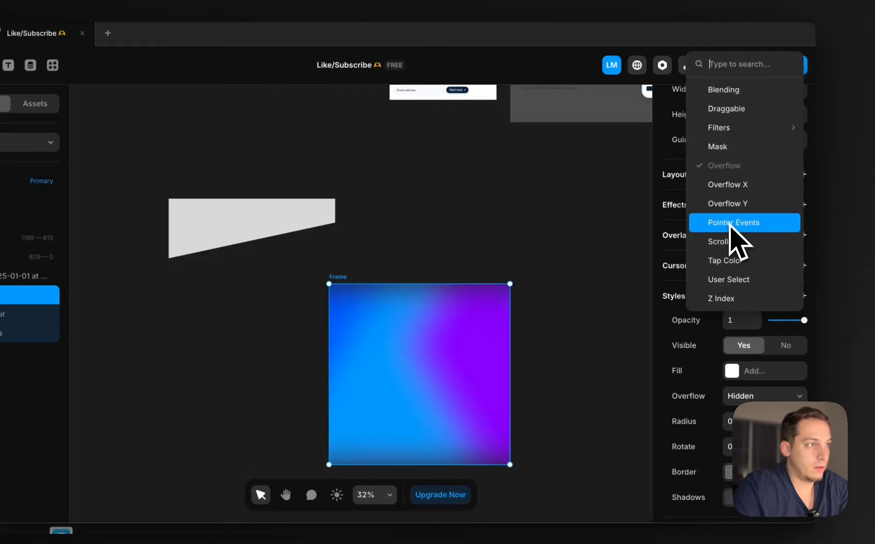
pyautogui.click(730, 147)
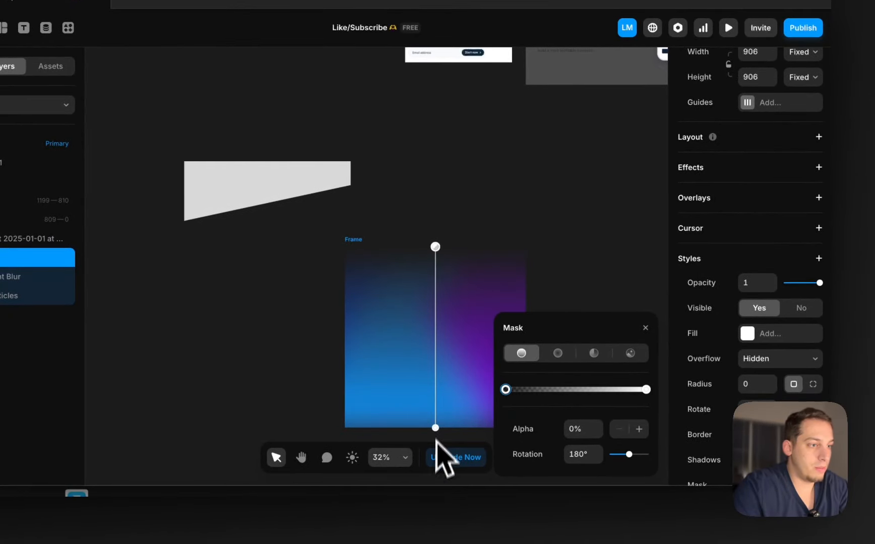
pyautogui.moveTo(436, 428); pyautogui.dragTo(512, 285)
pyautogui.click(557, 217)
pyautogui.press('super+z')
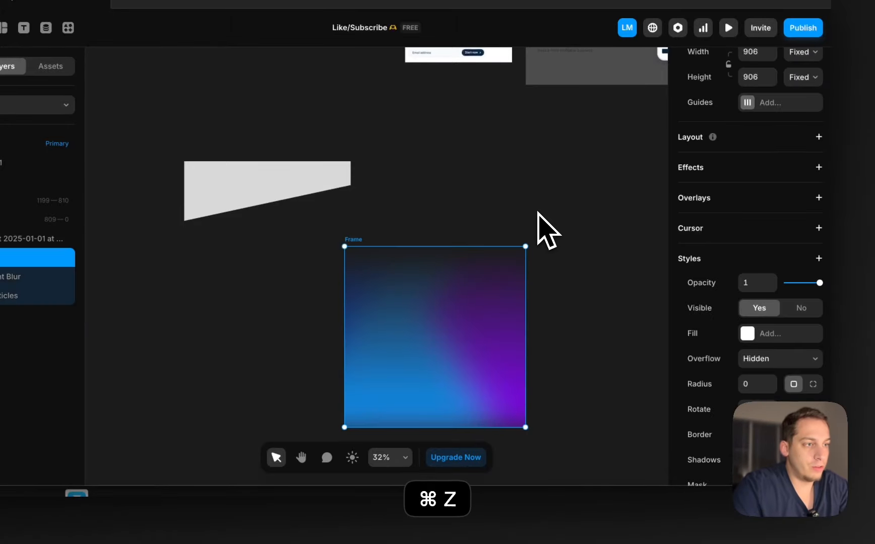
pyautogui.press('super+z')
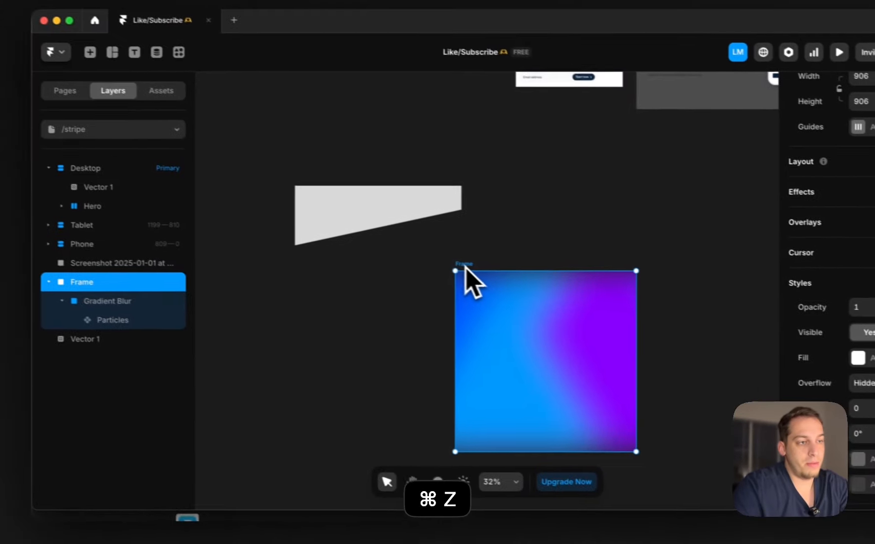
# - Move the gradient frame beneath the slanted vector copy and rotate it to -15°
pyautogui.moveTo(354, 250); pyautogui.dragTo(275, 205)
pyautogui.moveTo(402, 234); pyautogui.dragTo(352, 247)
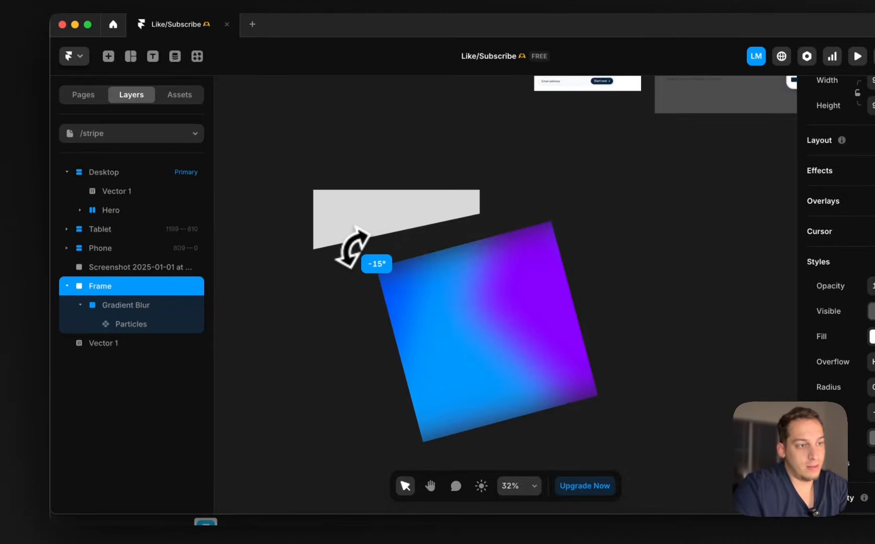
pyautogui.moveTo(466, 306); pyautogui.dragTo(437, 255)
pyautogui.press('super+z')
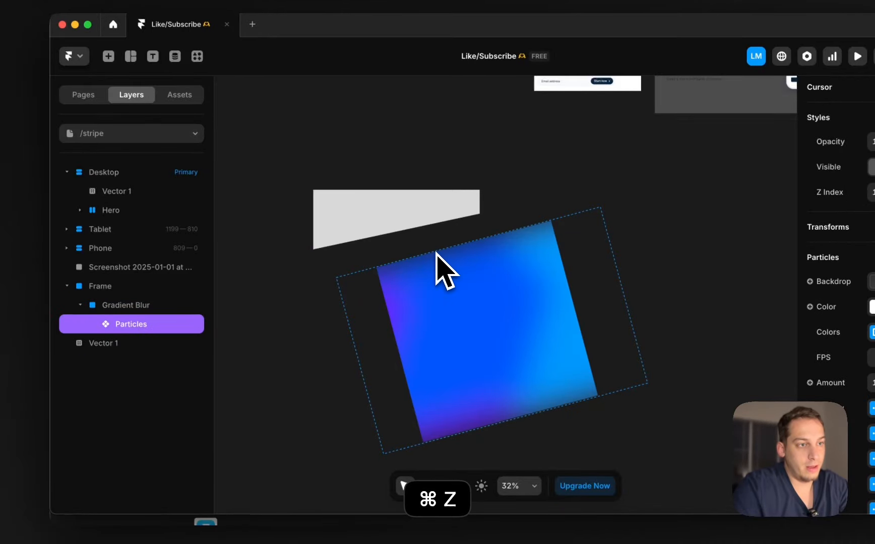
pyautogui.click(387, 258)
pyautogui.press('super+z')
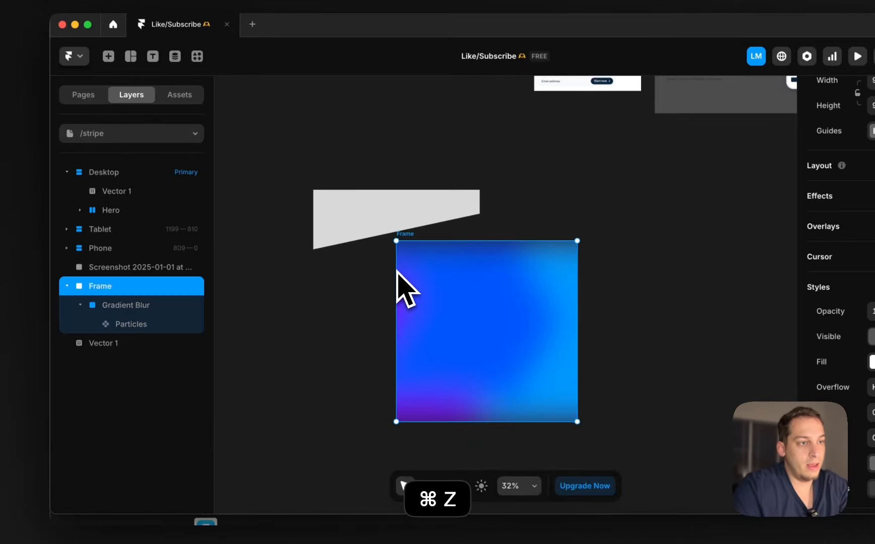
pyautogui.press('super+shift+z')
pyautogui.click(387, 265)
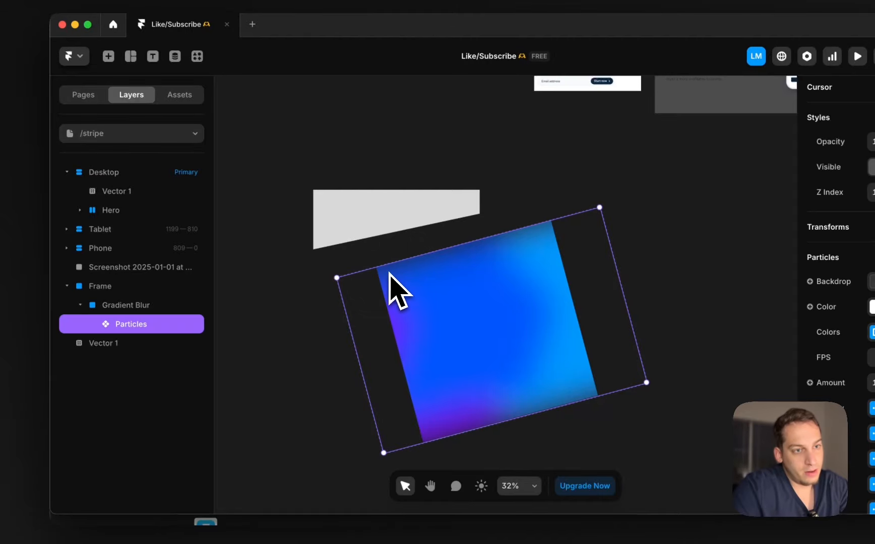
# - Adjust the gradient frame's rotation to -13° to match the vector's slanted edge, and place the frame beside the vector copy
pyautogui.click(86, 285)
pyautogui.moveTo(442, 354); pyautogui.dragTo(327, 163)
pyautogui.scroll(3, 328, 164)
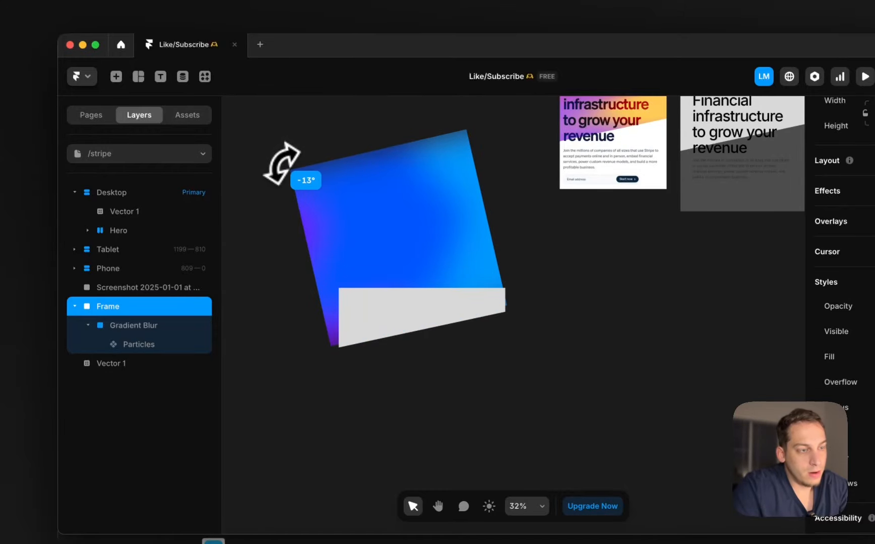
pyautogui.scroll(-3, 366, 208)
pyautogui.moveTo(371, 205); pyautogui.dragTo(515, 348)
# - Delete the slanted Vector 1 from the Desktop breakpoint
pyautogui.click(548, 166)
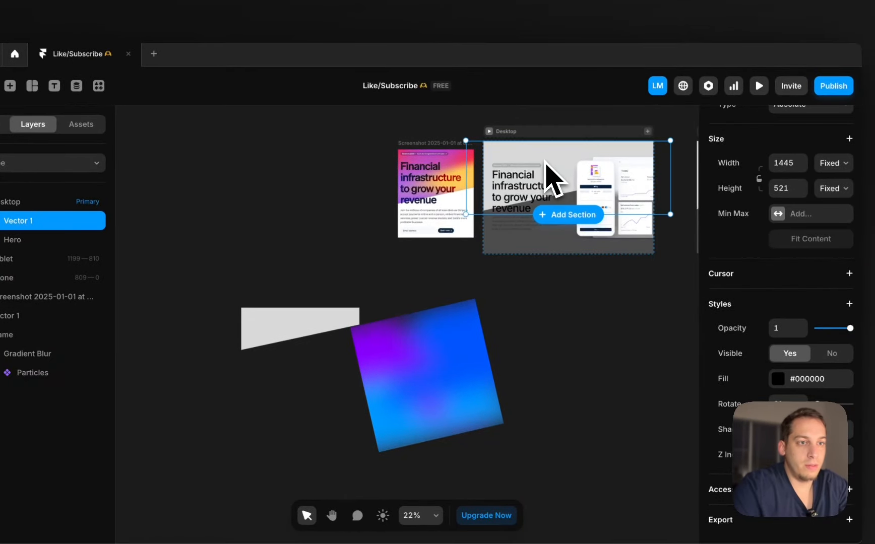
pyautogui.press('BackSpace')
pyautogui.click(400, 416)
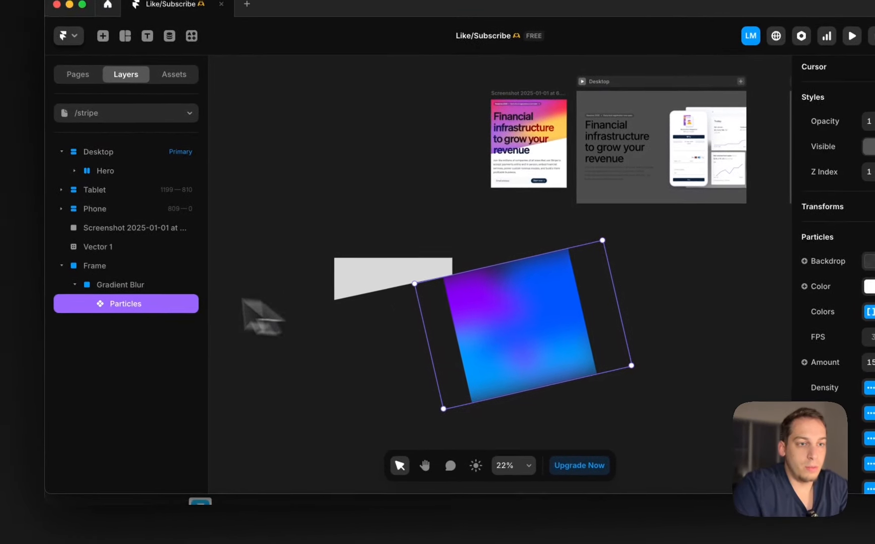
# - Lock the Gradient Blur layer inside the gradient frame and select the parent Frame
pyautogui.click(100, 266)
pyautogui.click(61, 265)
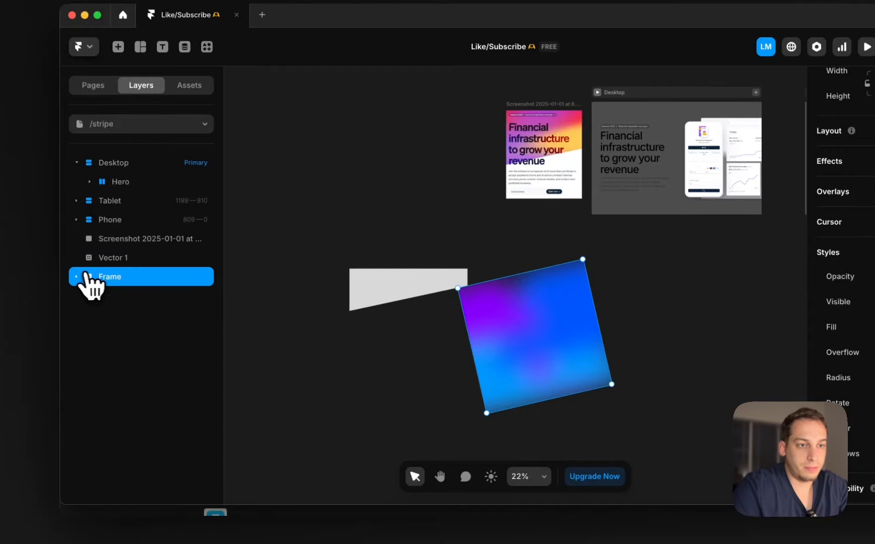
pyautogui.click(83, 276)
pyautogui.click(158, 297)
pyautogui.rightClick(184, 298)
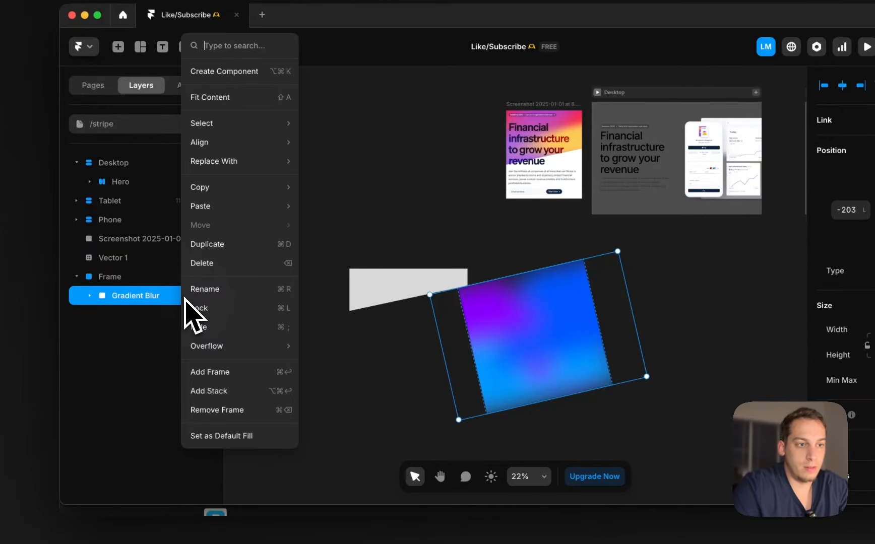
pyautogui.click(196, 312)
pyautogui.click(131, 282)
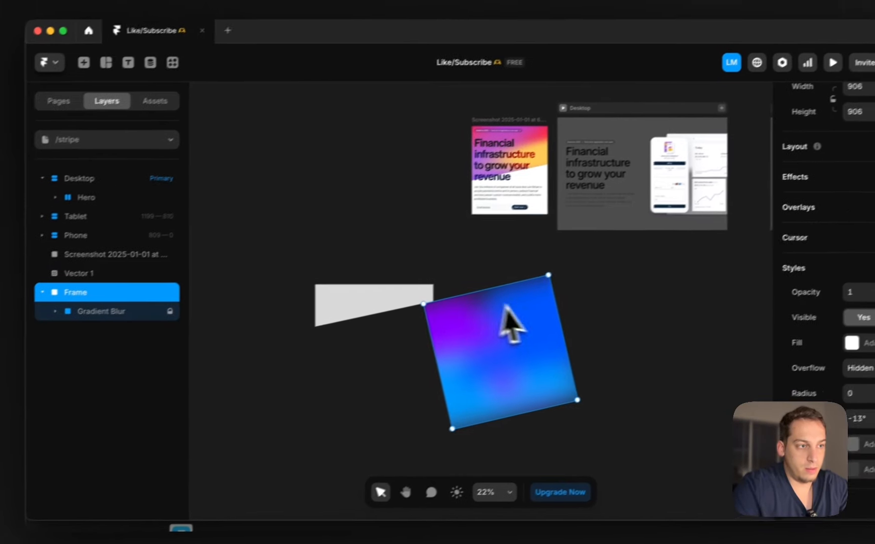
# - Move the gradient frame into the Desktop breakpoint and order it directly under Desktop, above the Hero layer
pyautogui.moveTo(497, 341); pyautogui.dragTo(567, 146)
pyautogui.click(30, 209)
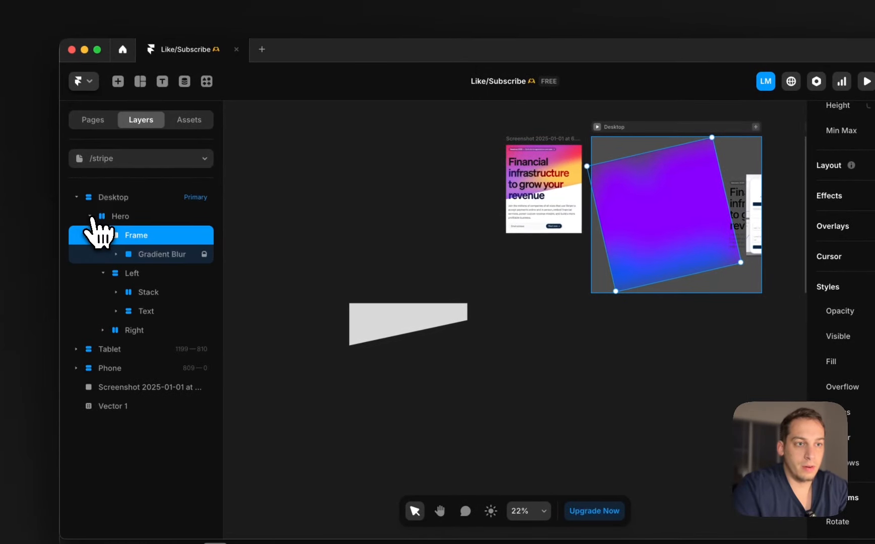
pyautogui.click(29, 209)
pyautogui.click(90, 217)
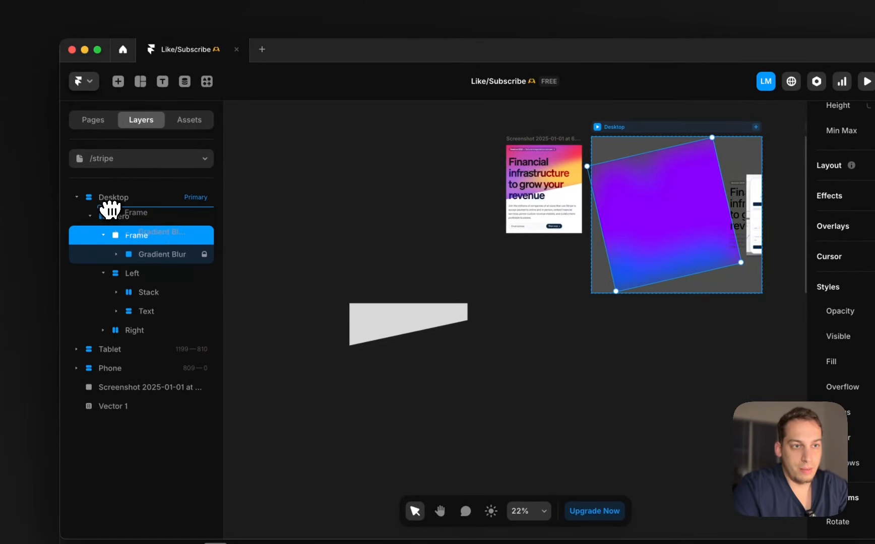
pyautogui.moveTo(109, 208); pyautogui.dragTo(107, 209)
pyautogui.click(90, 254)
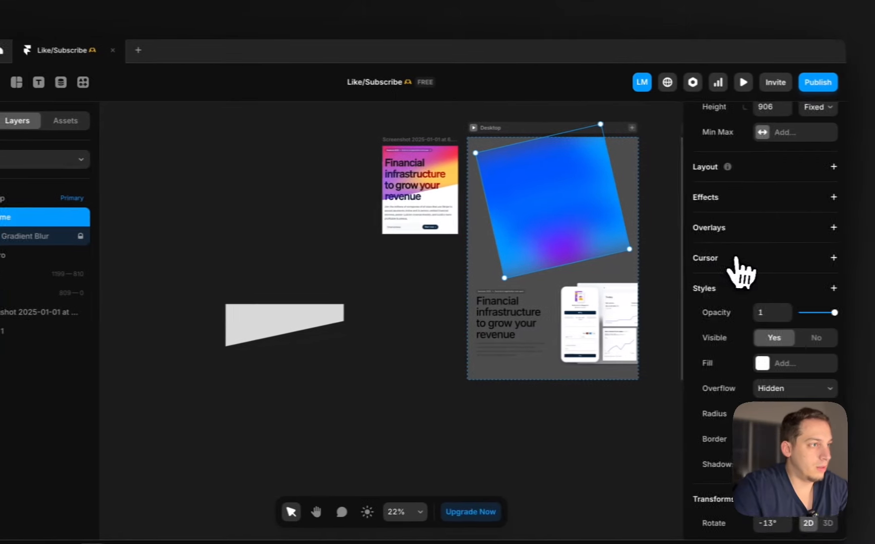
# - Set the gradient frame's position type to Absolute
pyautogui.scroll(5, 739, 272)
pyautogui.click(807, 211)
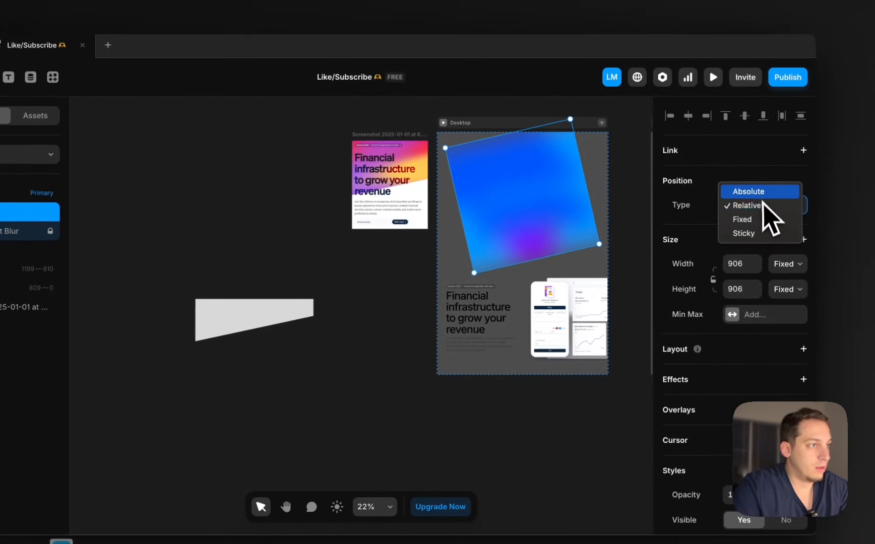
pyautogui.click(750, 196)
# - Enlarge the gradient frame to about 1458 × 1458 so that it spans the full width of the Desktop hero
pyautogui.scroll(2, 519, 196)
pyautogui.scroll(3, 504, 191)
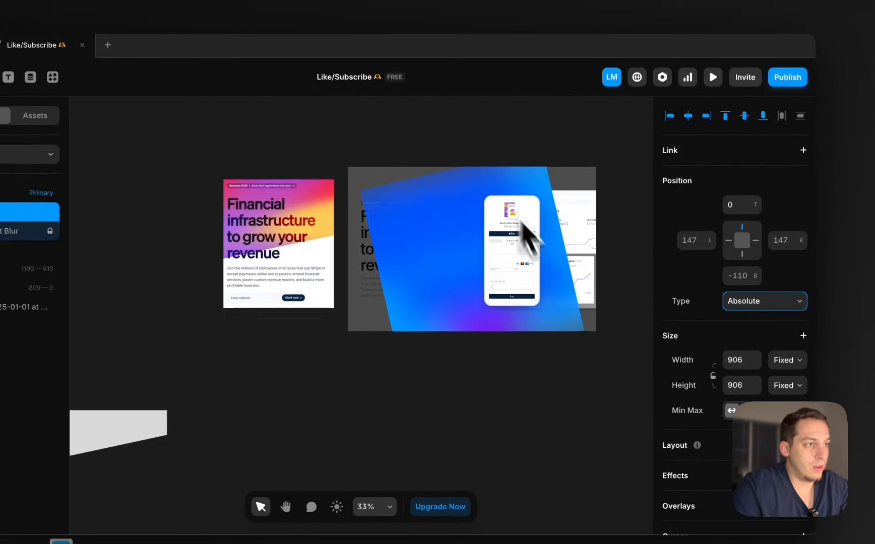
pyautogui.moveTo(567, 252); pyautogui.dragTo(632, 232)
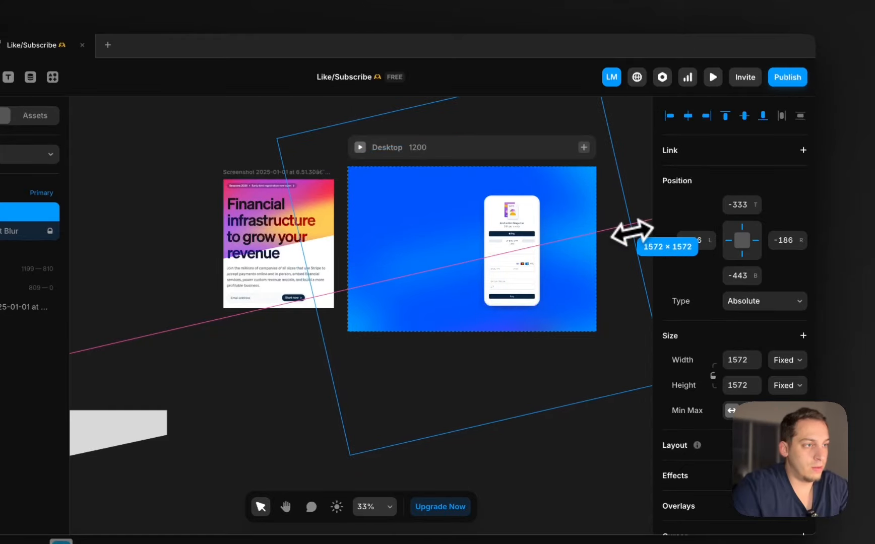
pyautogui.hotkey('shift', 'Up')
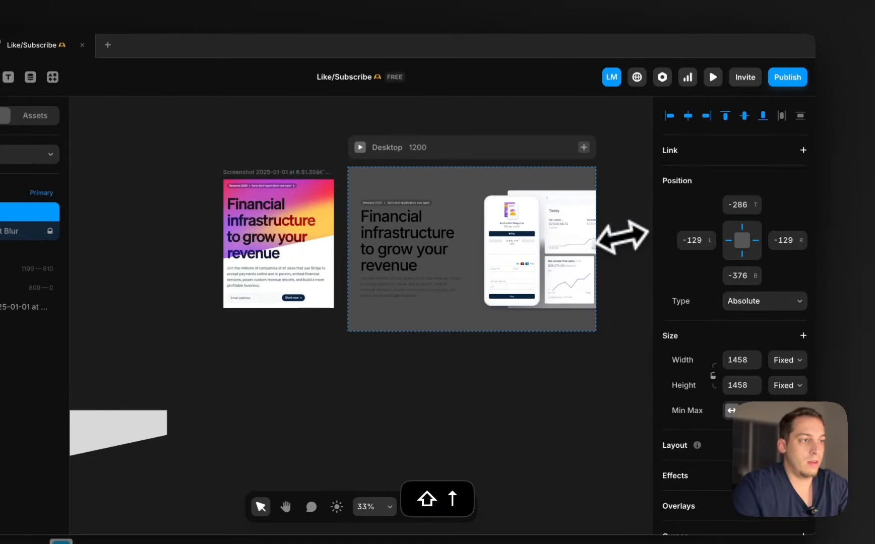
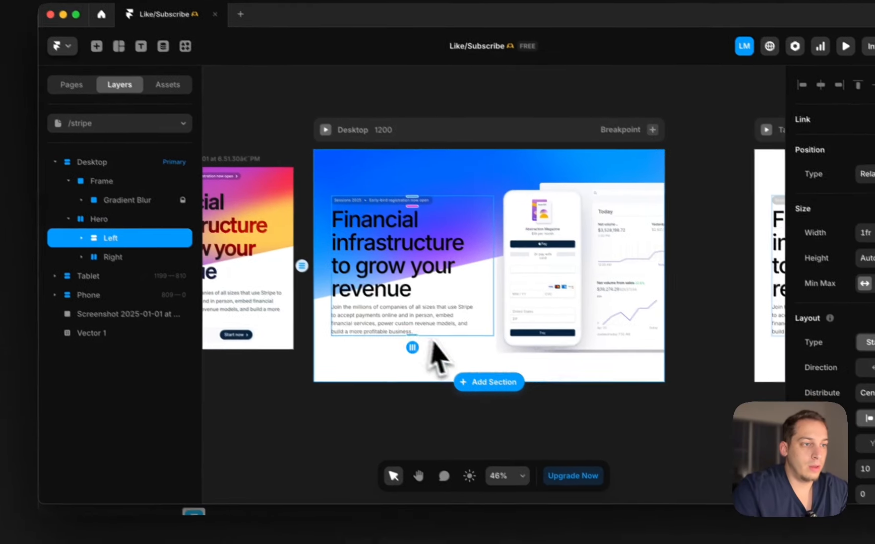
# - Examine the style settings of the phone card frame and the Right stack around the cut-off shadow
pyautogui.click(367, 416)
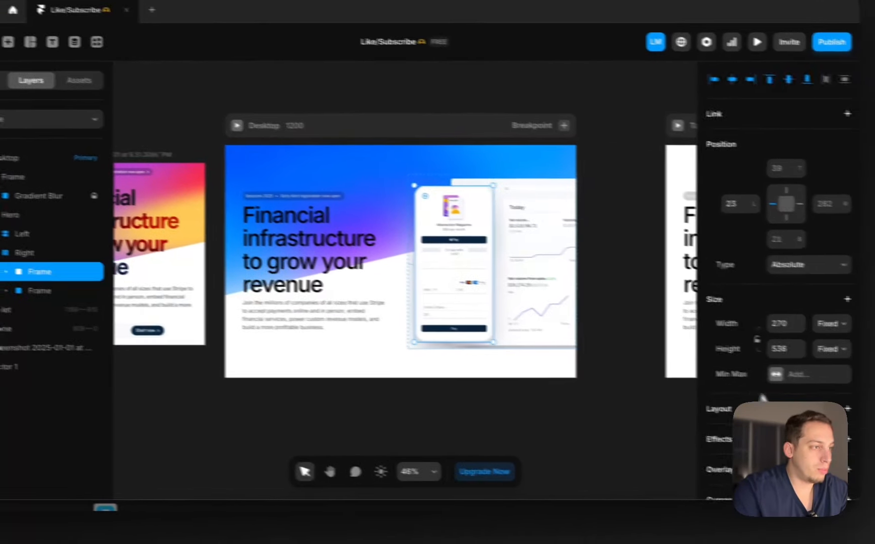
pyautogui.scroll(-10, 831, 385)
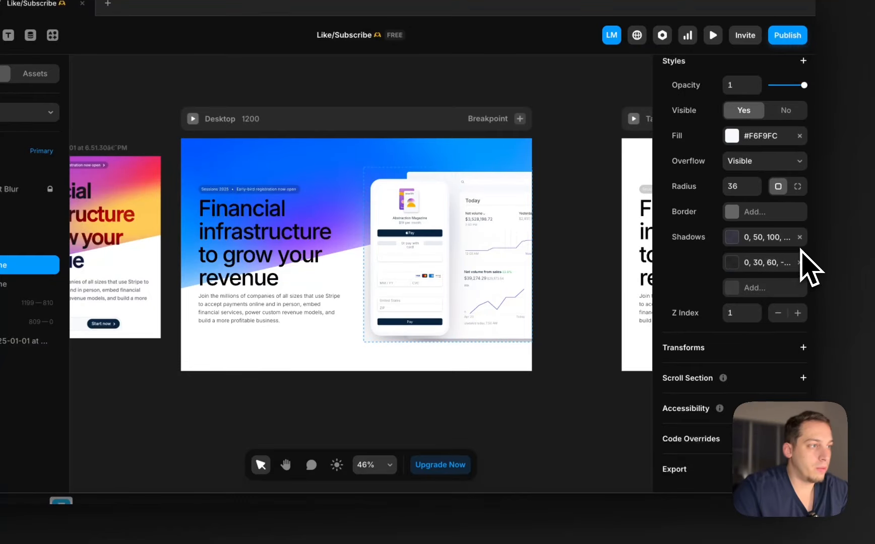
pyautogui.click(532, 395)
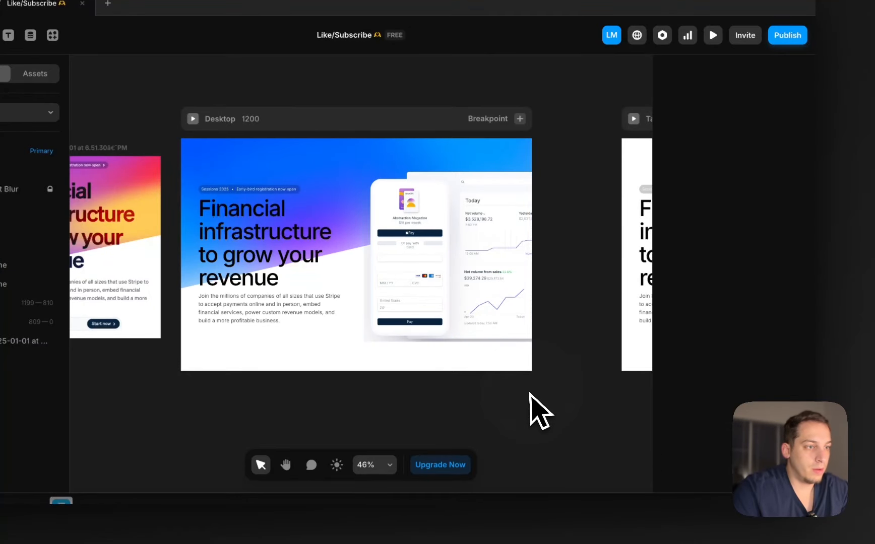
pyautogui.click(368, 340)
pyautogui.scroll(5, 369, 341)
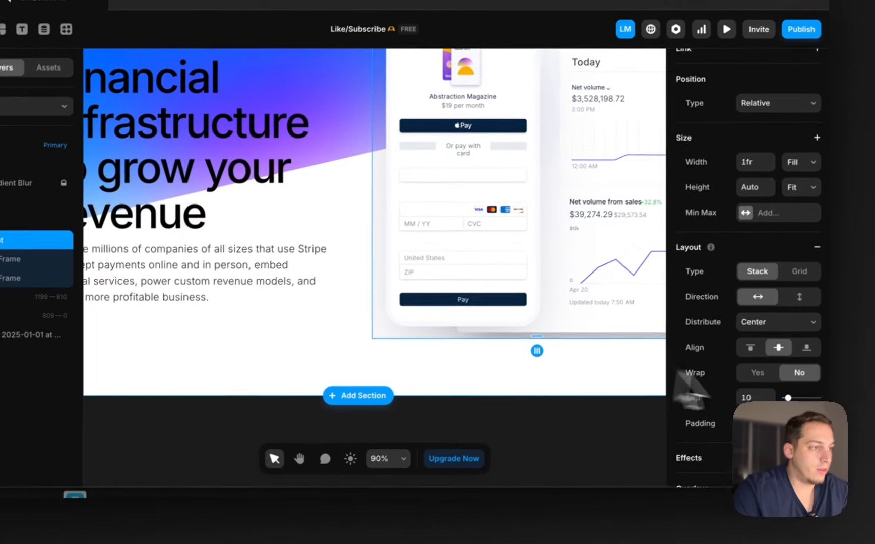
pyautogui.scroll(-8, 780, 386)
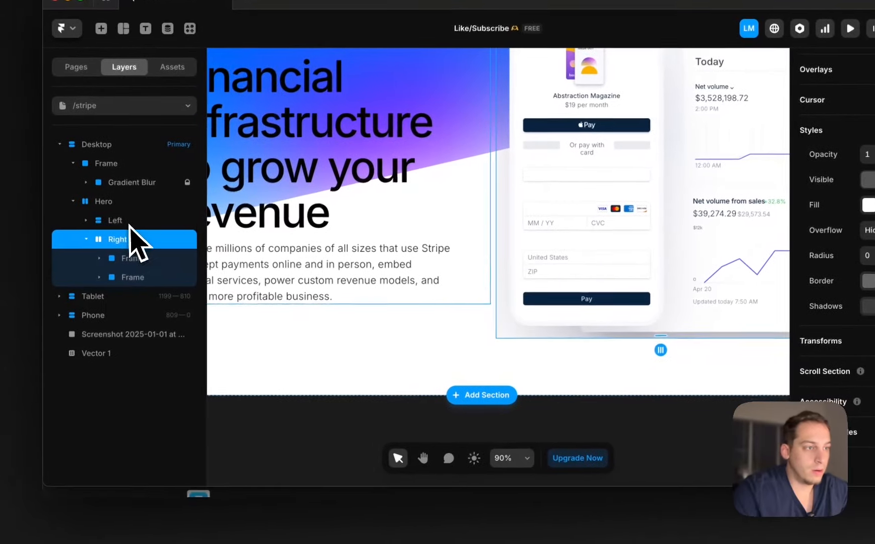
pyautogui.click(303, 421)
pyautogui.scroll(-4, 304, 422)
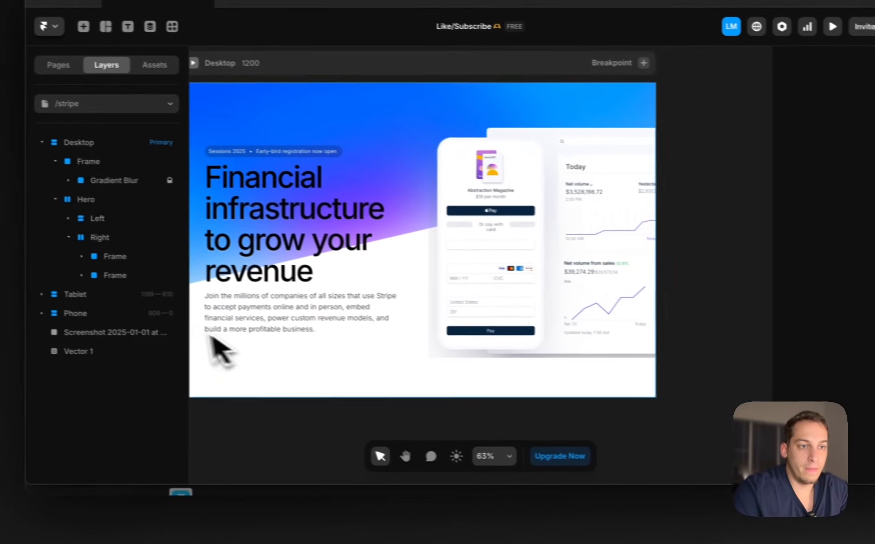
# - Try removing shadows from the dashboard frame in the Right stack and undo the removal
pyautogui.click(117, 272)
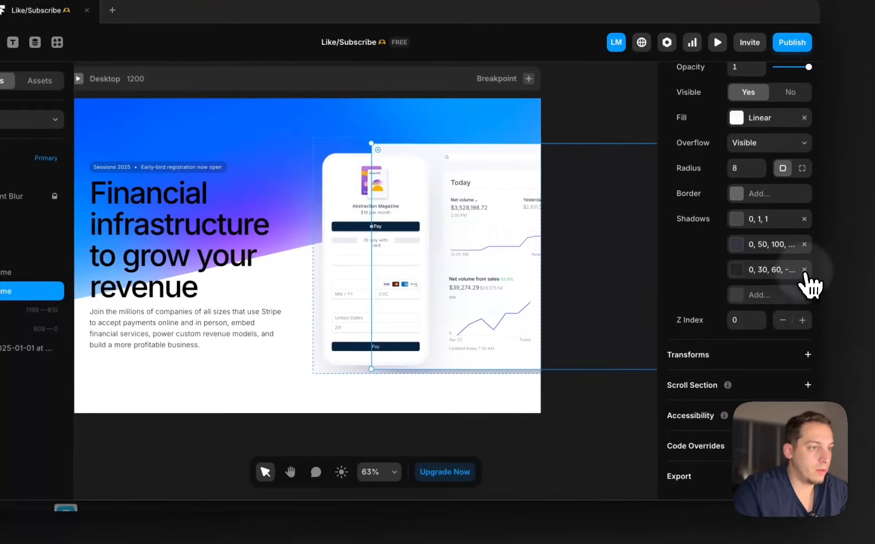
pyautogui.click(803, 270)
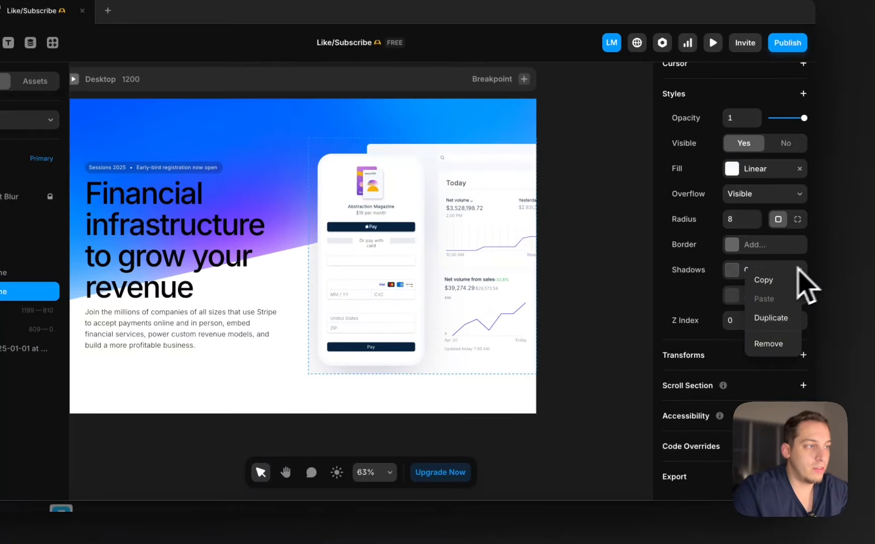
pyautogui.press('super+z')
pyautogui.press('super+z')
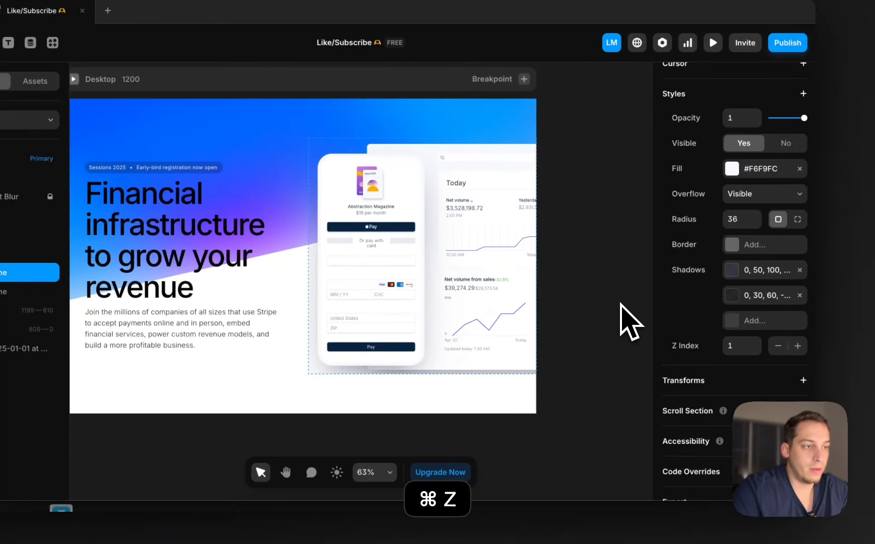
pyautogui.click(580, 294)
pyautogui.hscroll(-2, 562, 280)
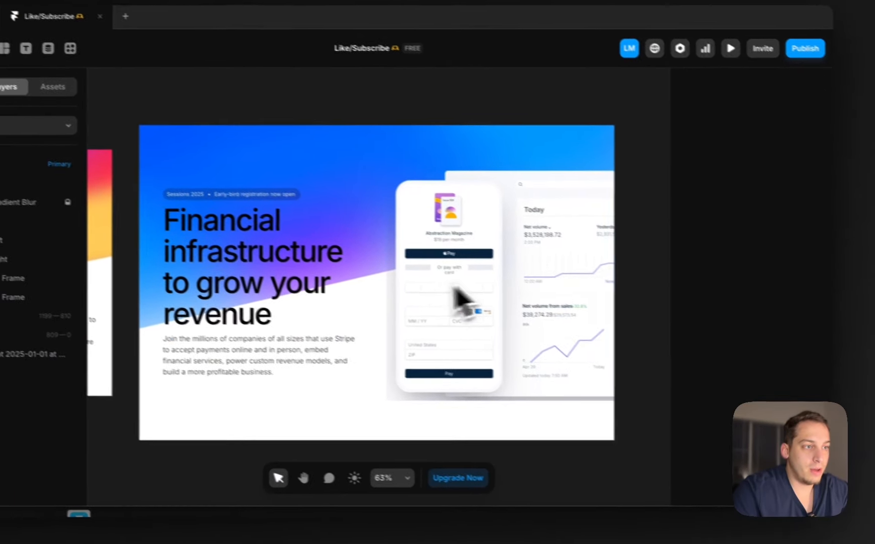
# - Examine the Right stack's width and height sizing, padding and overflow settings
pyautogui.click(373, 279)
pyautogui.scroll(5, 756, 274)
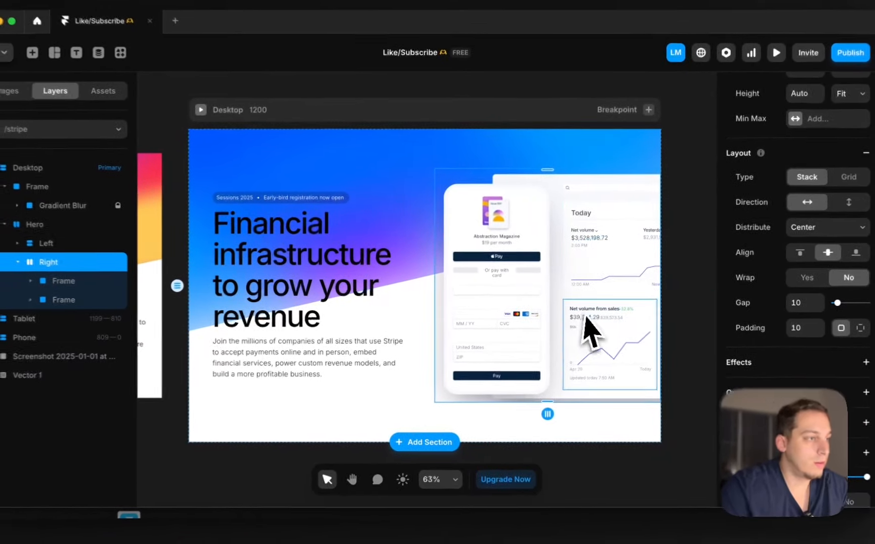
pyautogui.scroll(-5, 719, 323)
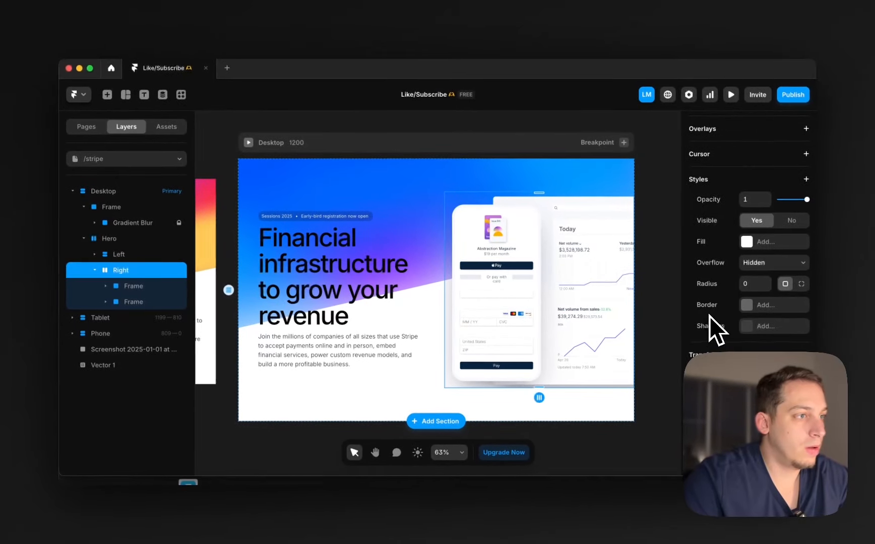
pyautogui.scroll(4, 720, 321)
pyautogui.scroll(4, 746, 290)
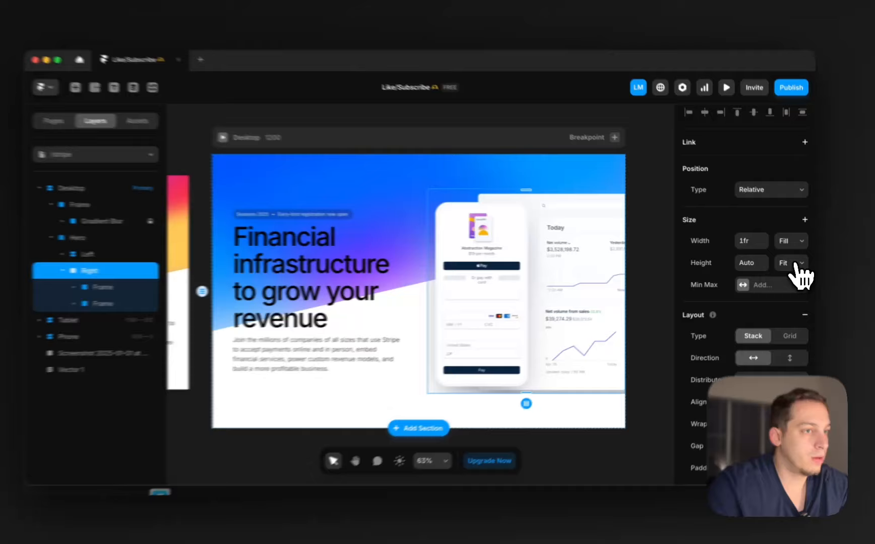
pyautogui.click(792, 263)
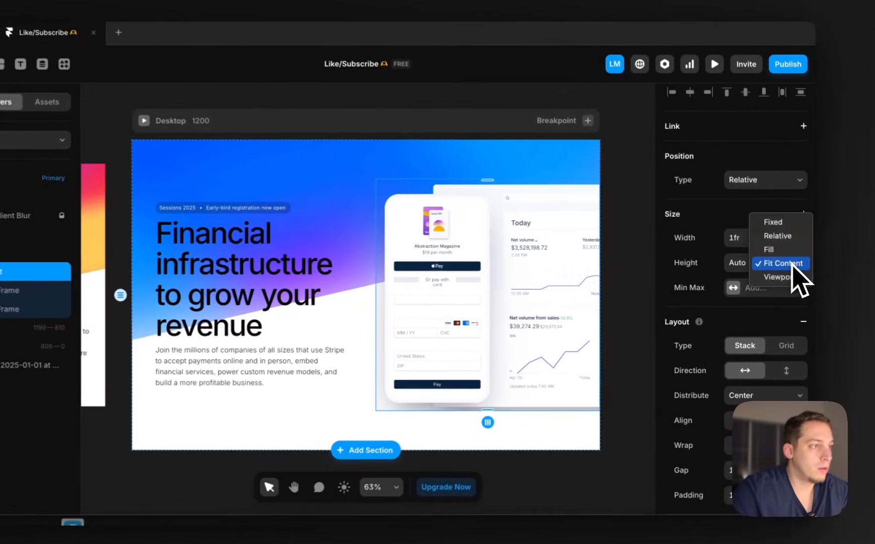
pyautogui.click(786, 264)
pyautogui.click(790, 239)
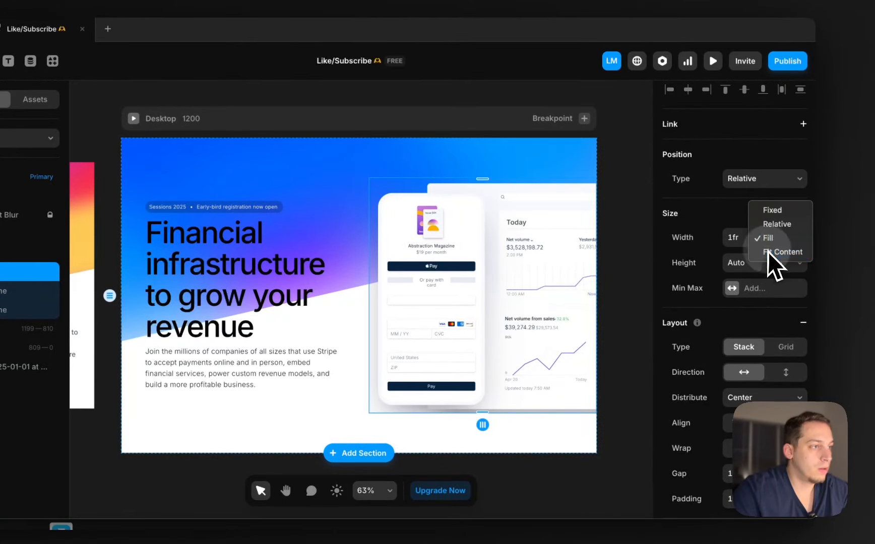
pyautogui.scroll(-5, 718, 302)
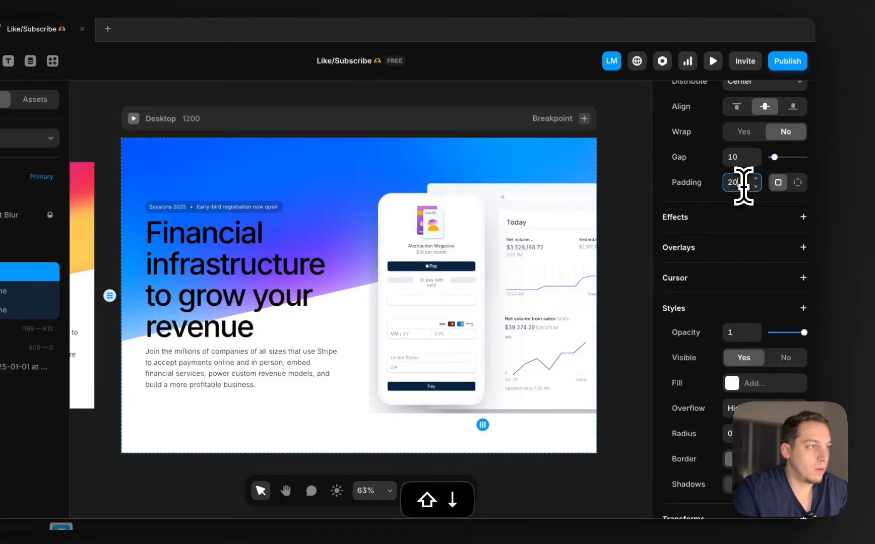
pyautogui.scroll(6, 743, 186)
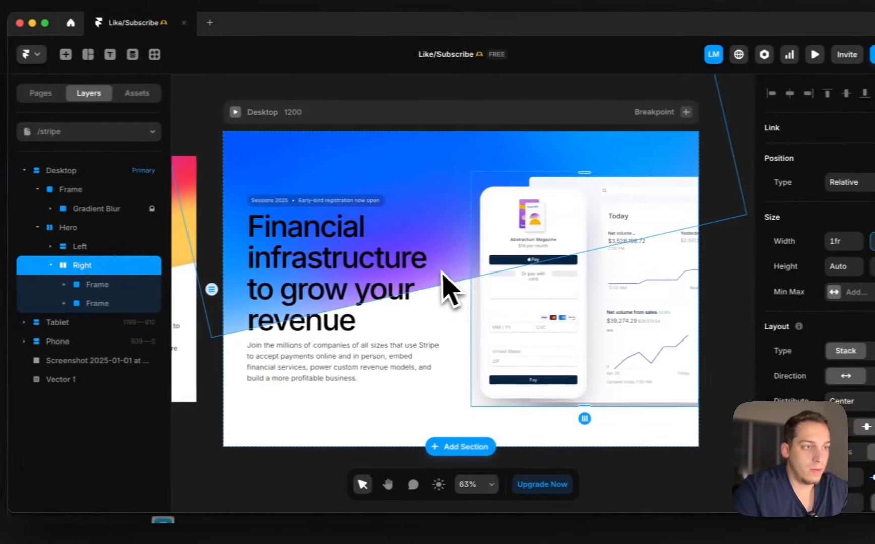
# - Try setting the Left stack's width to Fit Content and undo the change
pyautogui.click(310, 299)
pyautogui.click(127, 248)
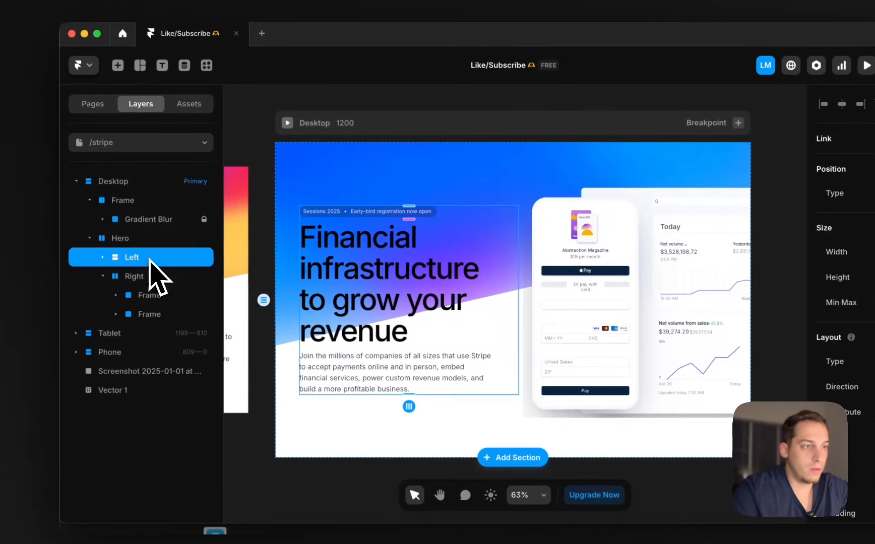
pyautogui.click(793, 249)
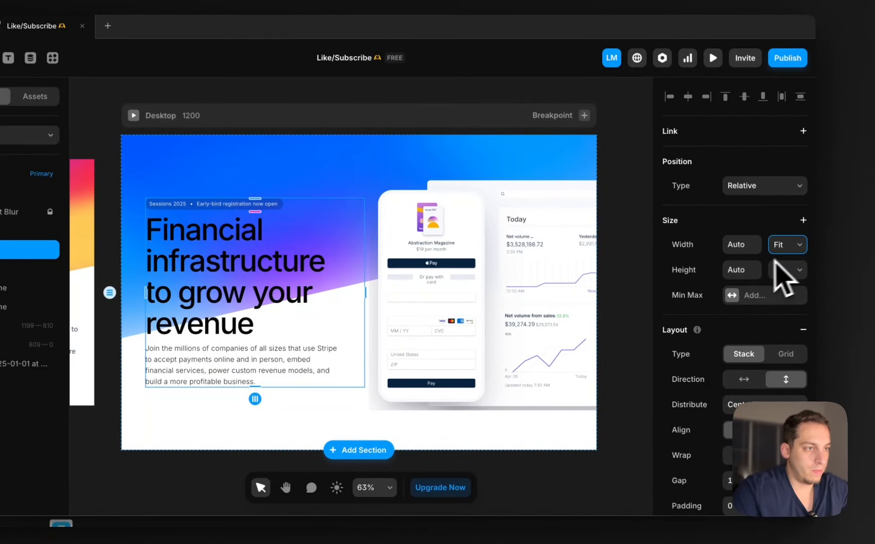
pyautogui.scroll(-6, 755, 280)
pyautogui.press('super+z')
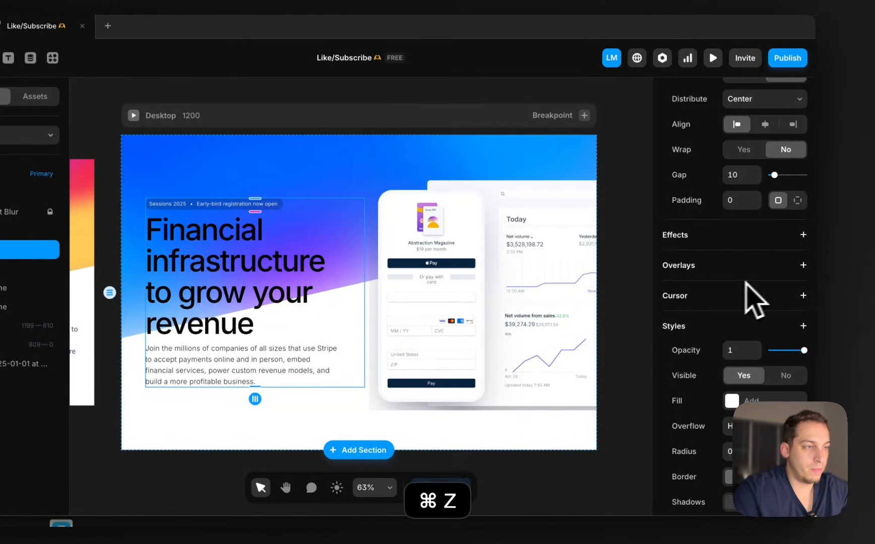
# - Try raising the Z index of the rotated gradient frame in the Tablet breakpoint
pyautogui.hscroll(4, 539, 306)
pyautogui.scroll(-3, 539, 307)
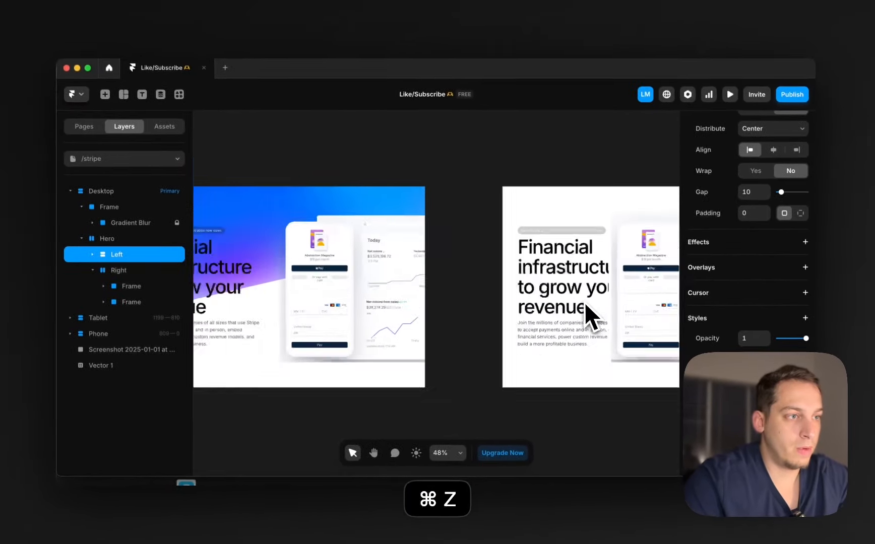
pyautogui.scroll(-2, 584, 302)
pyautogui.hscroll(5, 560, 312)
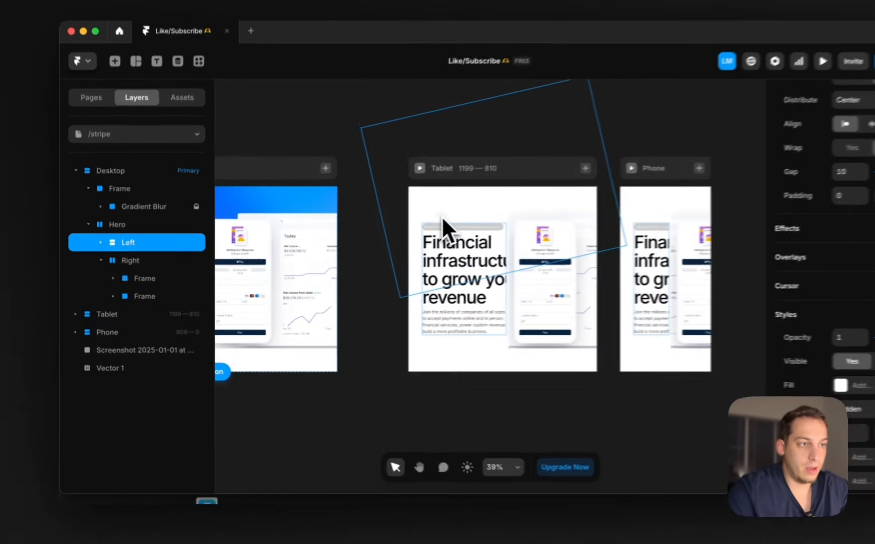
pyautogui.click(441, 216)
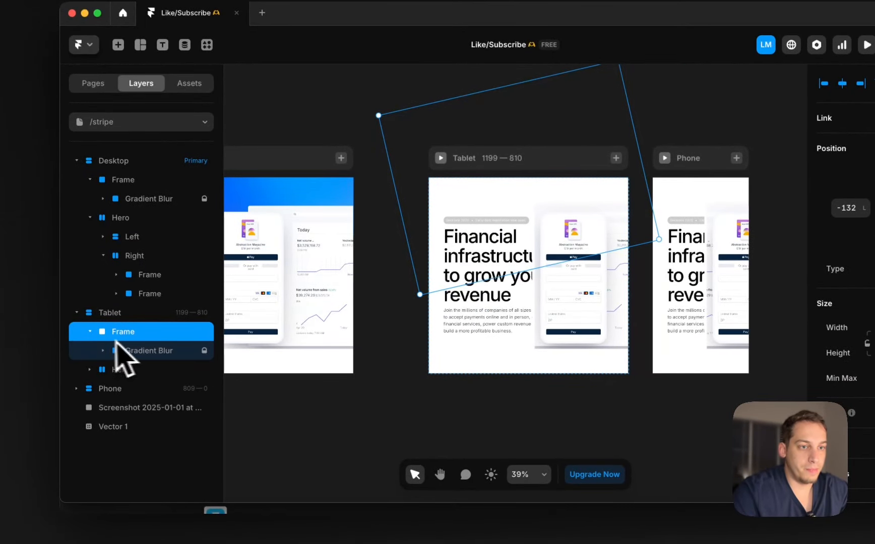
pyautogui.scroll(-6, 844, 368)
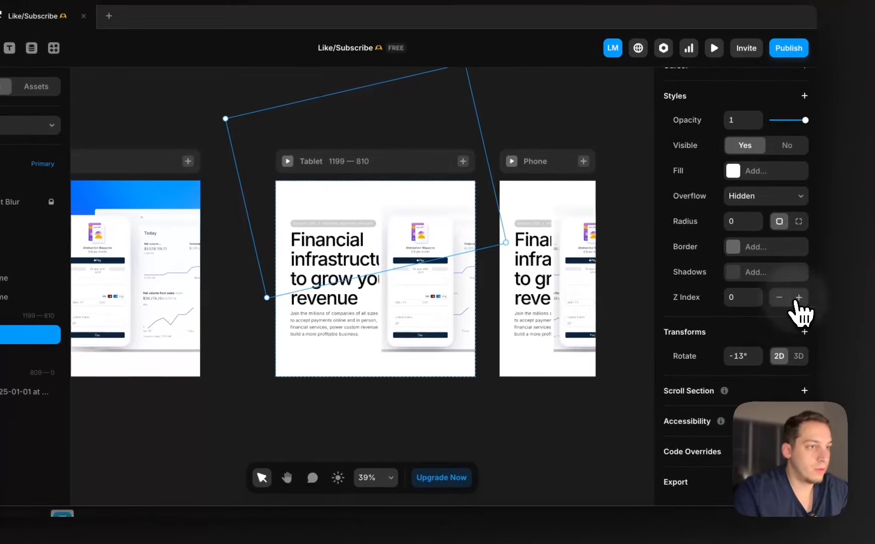
pyautogui.click(798, 298)
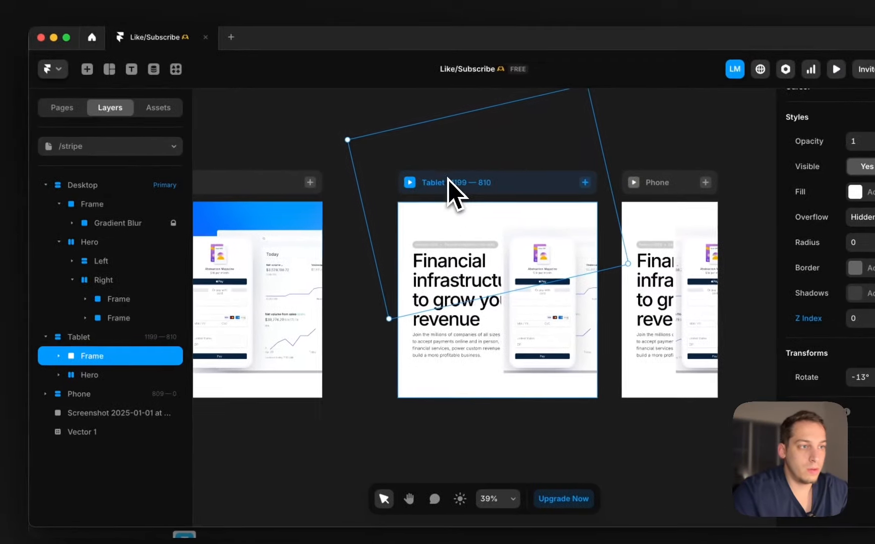
# - Try removing the Tablet breakpoint's fill and undo the removal
pyautogui.click(323, 164)
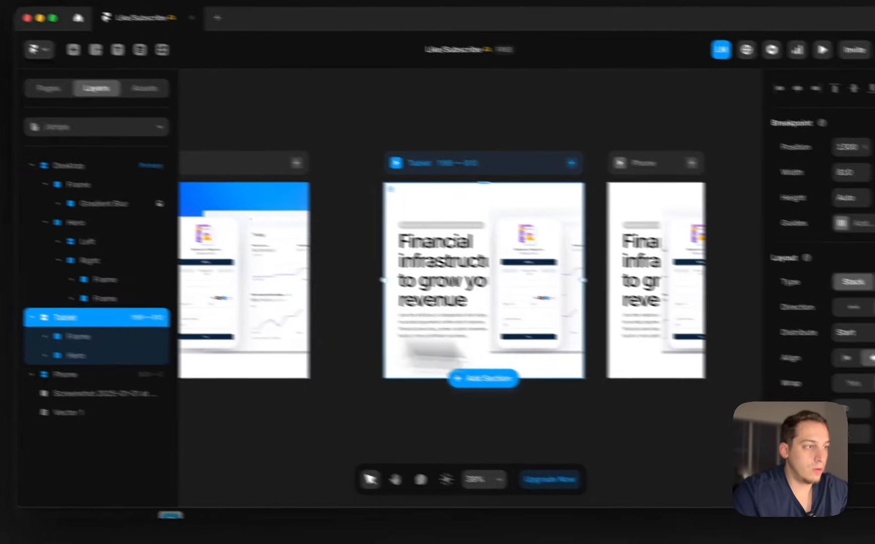
pyautogui.scroll(-5, 791, 366)
pyautogui.click(801, 373)
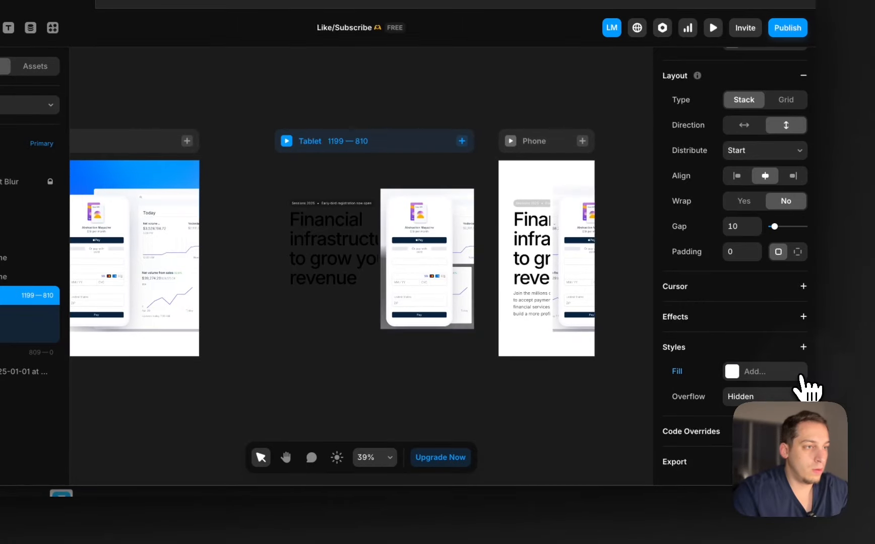
pyautogui.press('super+z')
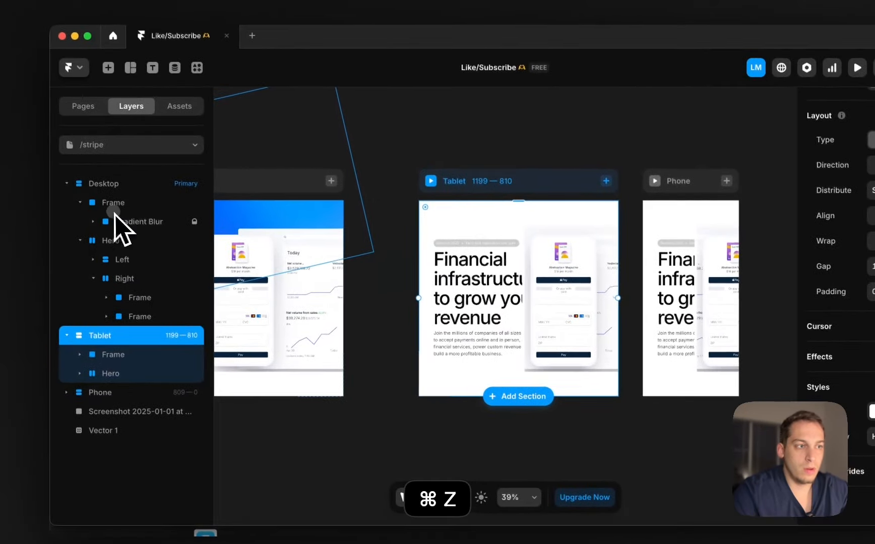
# - Set the Tablet breakpoint's Hero stack direction to vertical
pyautogui.click(118, 207)
pyautogui.click(499, 221)
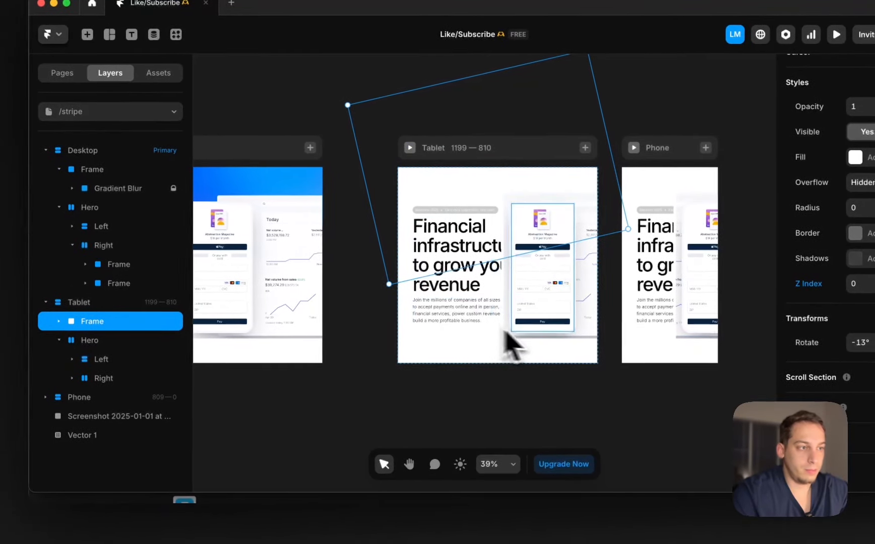
pyautogui.keyDown('super'); pyautogui.click(499, 323); pyautogui.keyUp('super')
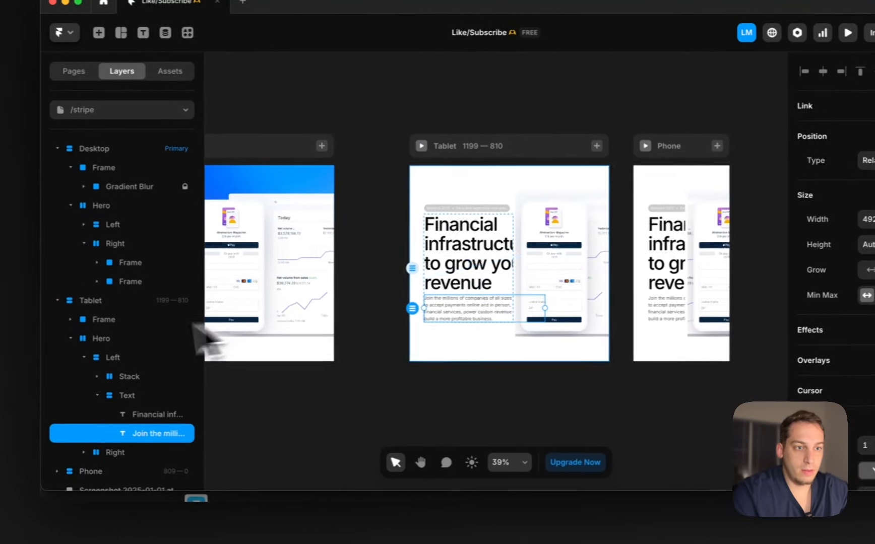
pyautogui.click(111, 339)
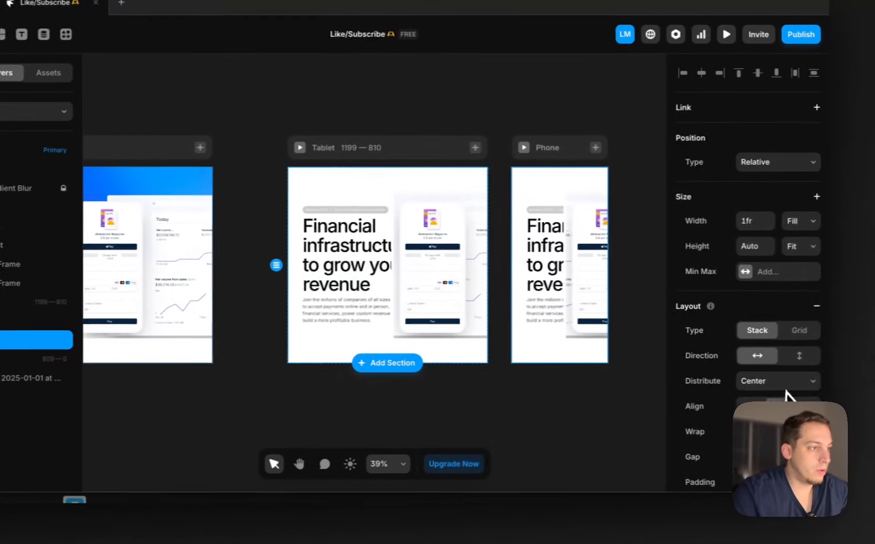
pyautogui.click(789, 357)
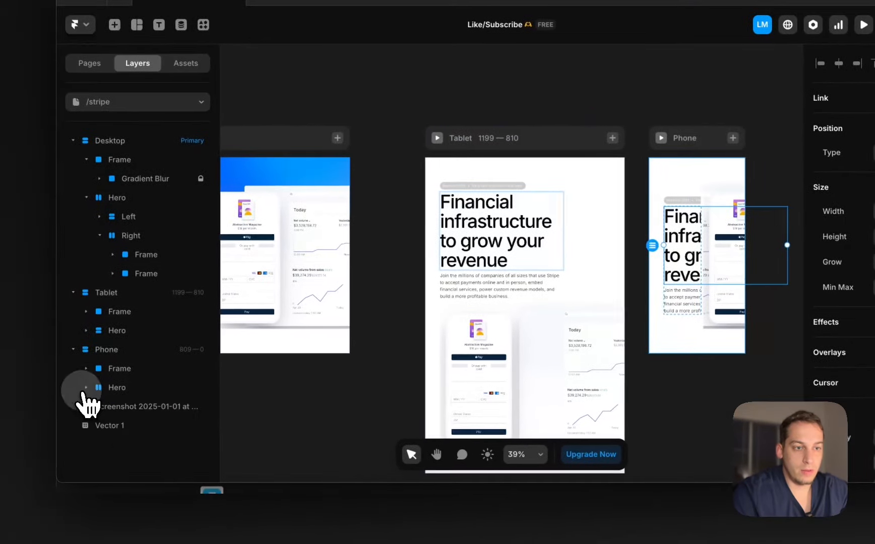
# - Set the Phone breakpoint's Hero stack direction to vertical as well
pyautogui.click(132, 392)
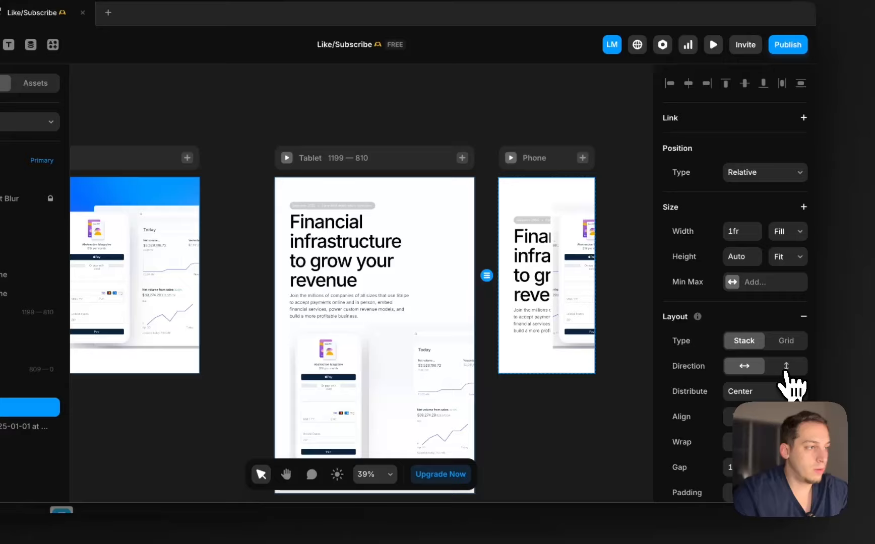
pyautogui.click(822, 360)
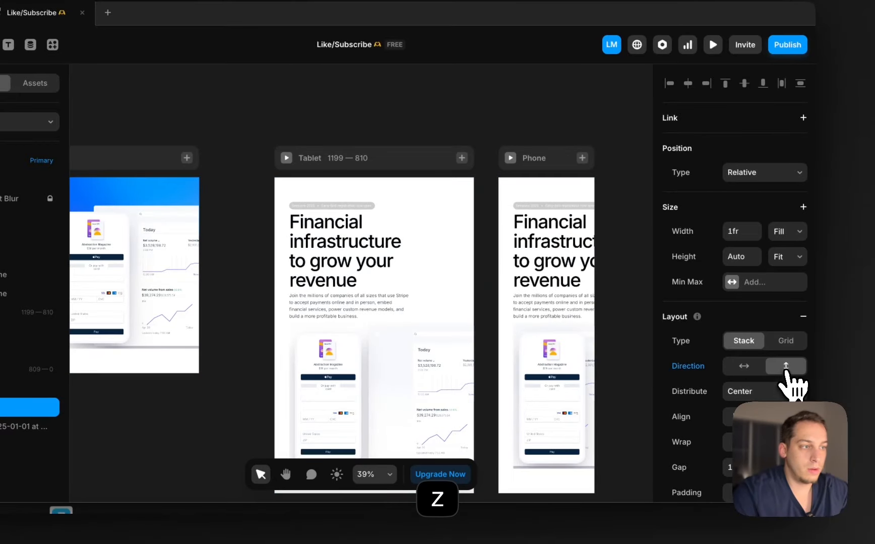
pyautogui.scroll(-4, 600, 340)
pyautogui.hscroll(2, 599, 340)
pyautogui.scroll(2, 468, 242)
pyautogui.hscroll(-3, 453, 237)
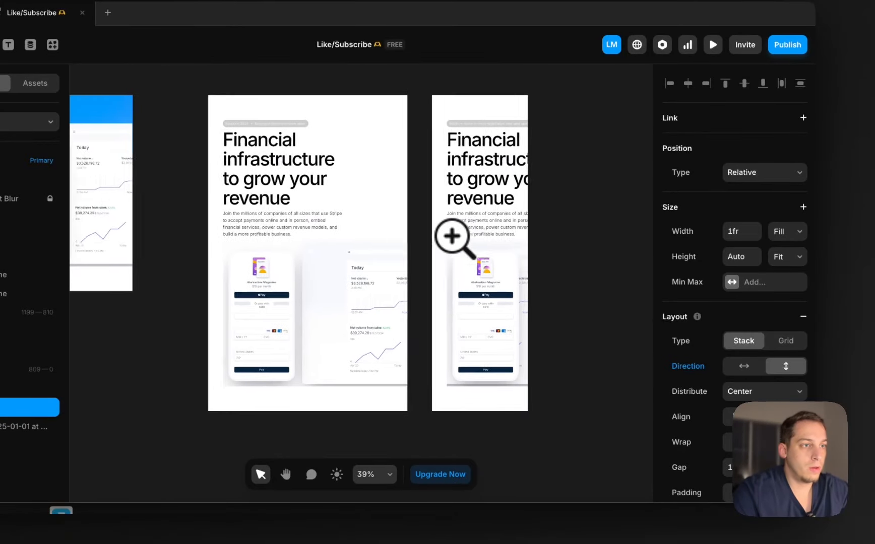
pyautogui.hscroll(-5, 436, 233)
pyautogui.scroll(1, 436, 233)
pyautogui.hscroll(4, 489, 181)
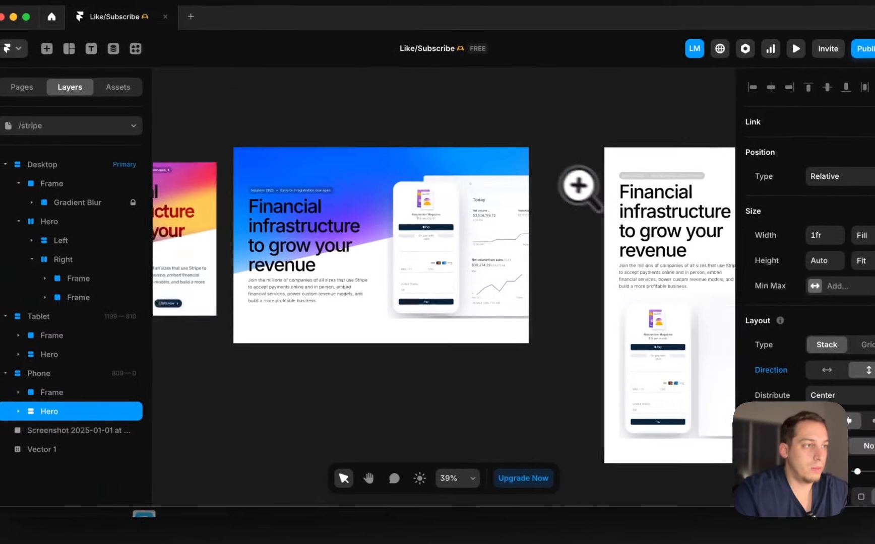
pyautogui.click(568, 160)
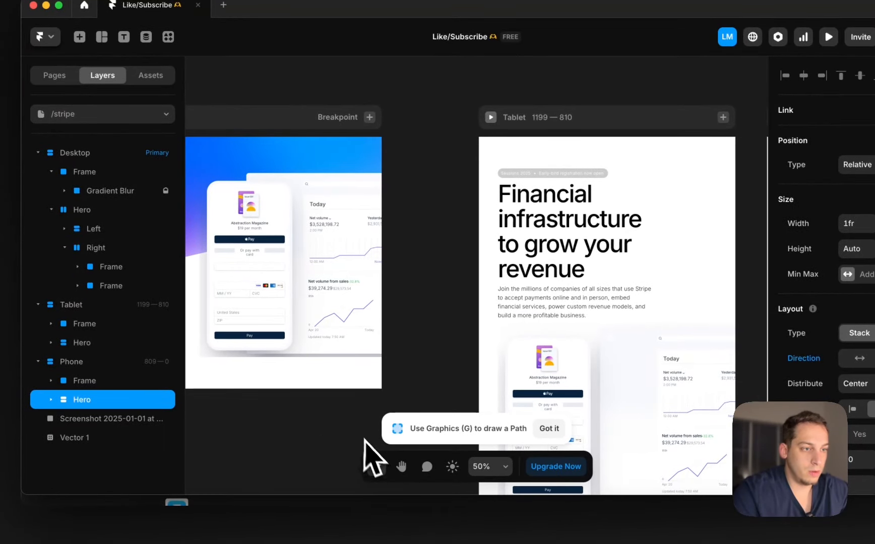
pyautogui.click(416, 412)
pyautogui.hscroll(3, 415, 412)
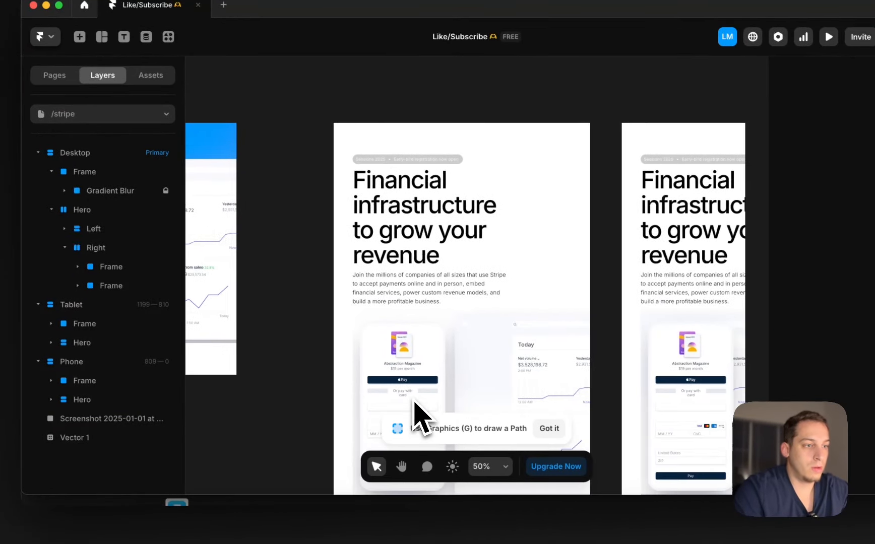
pyautogui.scroll(-3, 416, 412)
pyautogui.press('g')
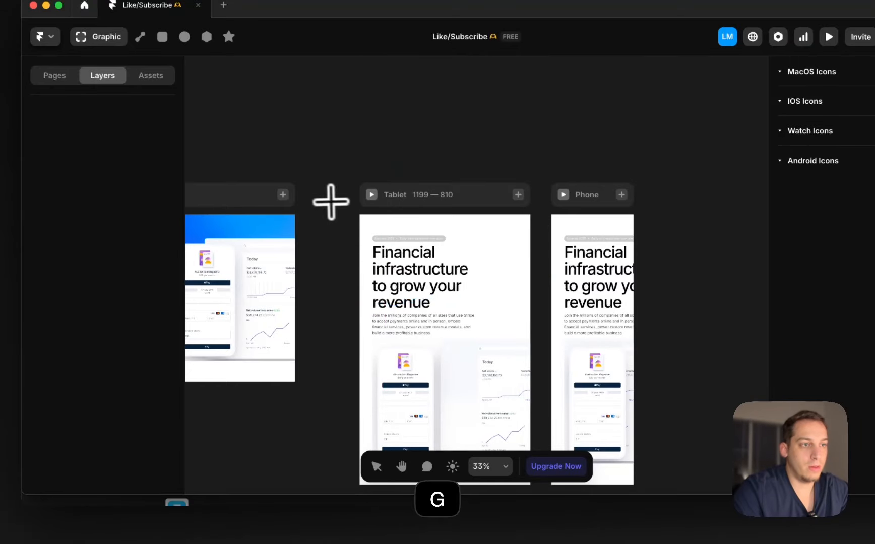
pyautogui.click(323, 174)
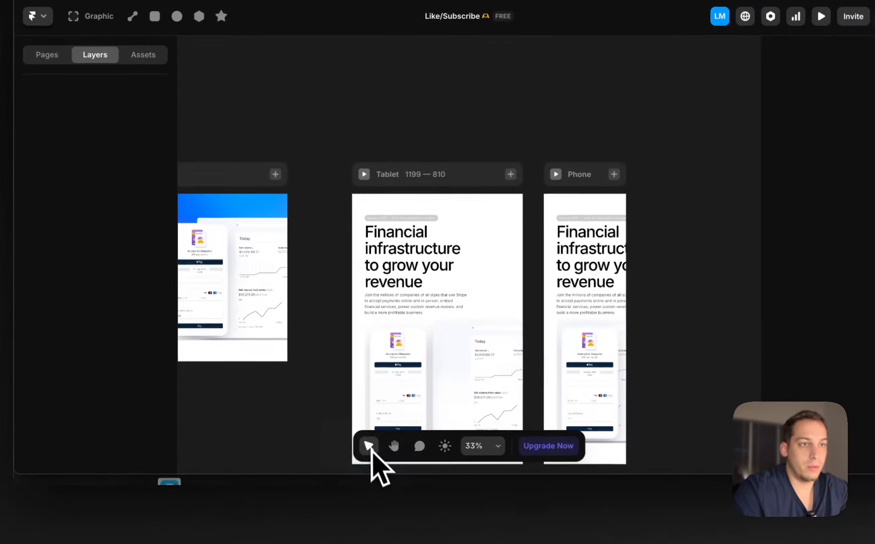
pyautogui.click(408, 508)
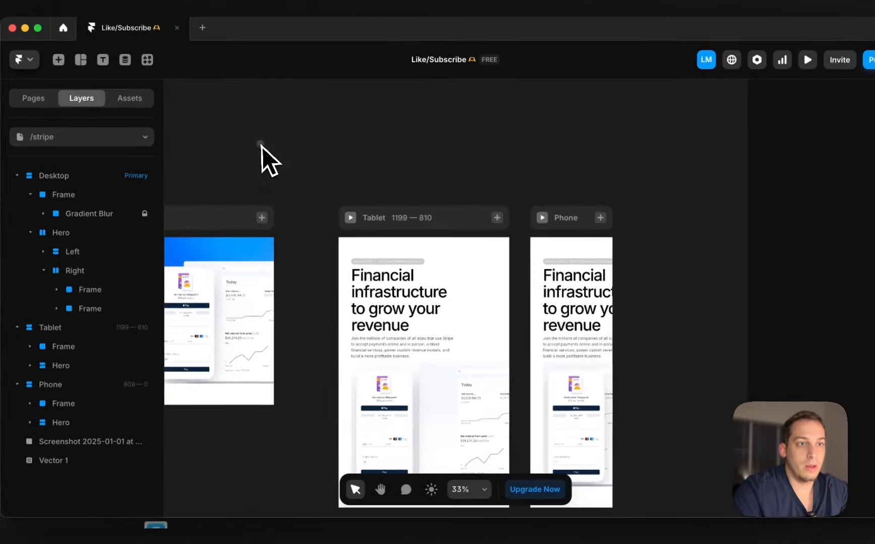
pyautogui.scroll(-2, 416, 296)
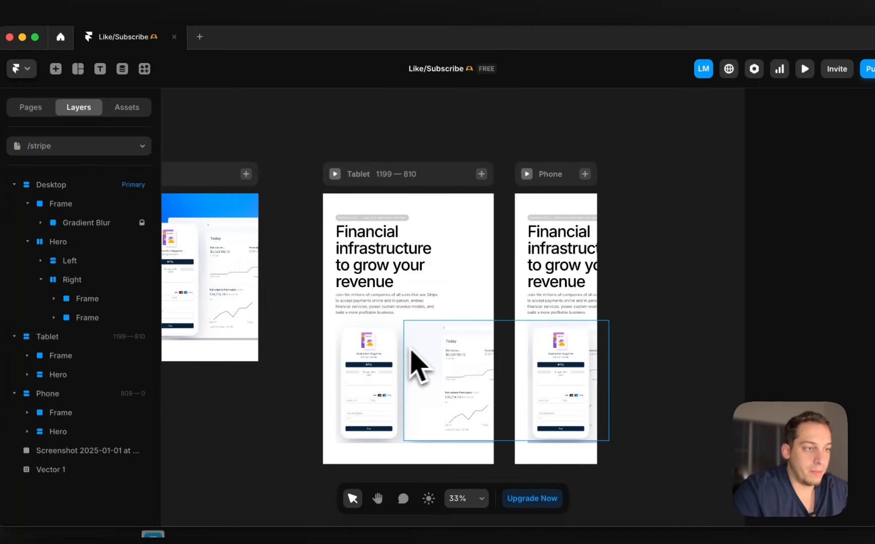
# - Move the dashboard frame in the Tablet's Right stack sideways so it sits partly behind the phone card
pyautogui.click(410, 366)
pyautogui.scroll(5, 418, 370)
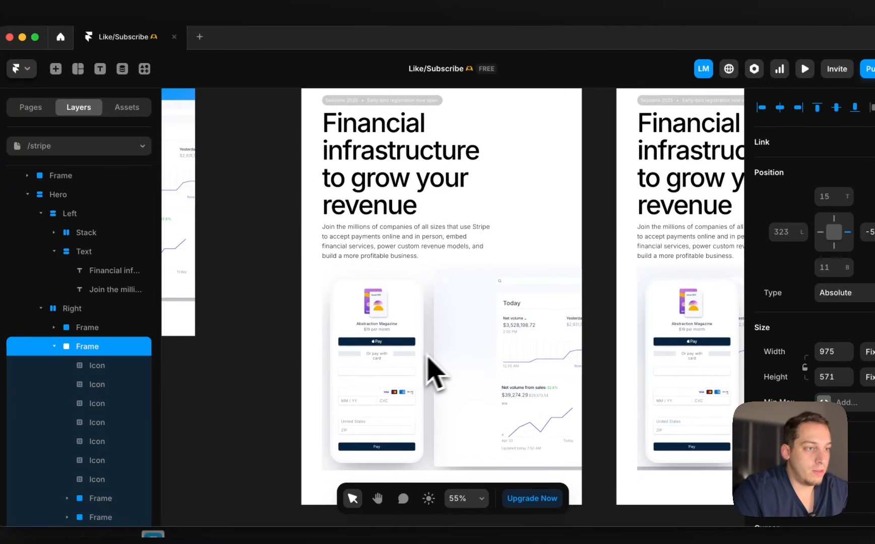
pyautogui.moveTo(426, 349); pyautogui.dragTo(396, 352)
pyautogui.hscroll(-2, 596, 360)
pyautogui.scroll(1, 596, 360)
# - Try increasing the left padding of the Tablet's Hero stack
pyautogui.click(364, 258)
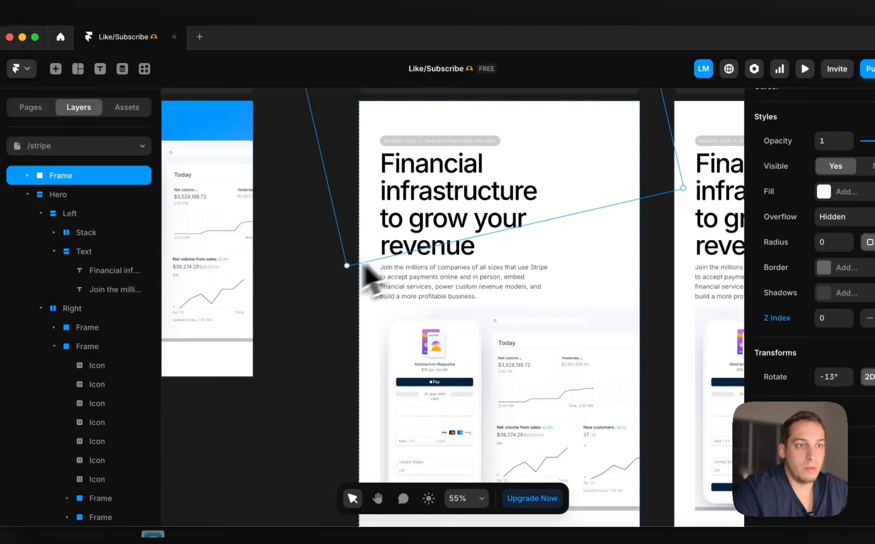
pyautogui.click(98, 199)
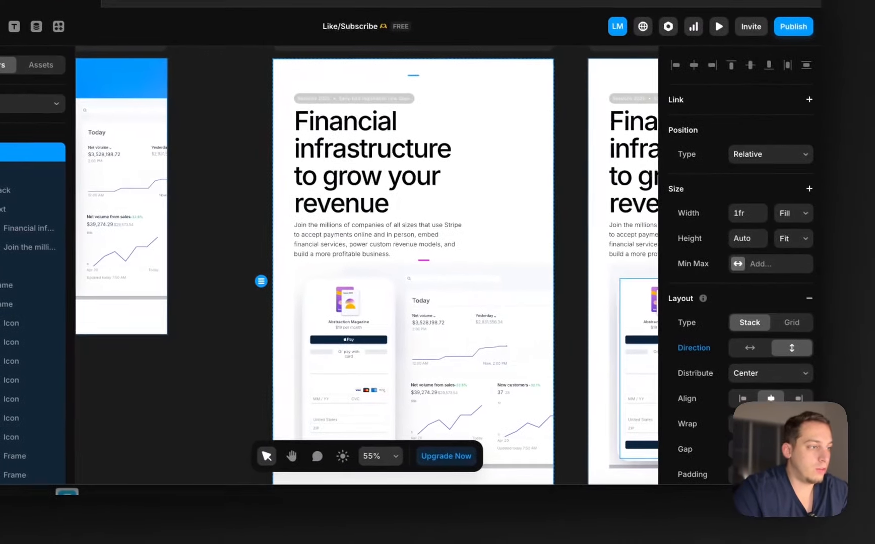
pyautogui.scroll(-4, 747, 378)
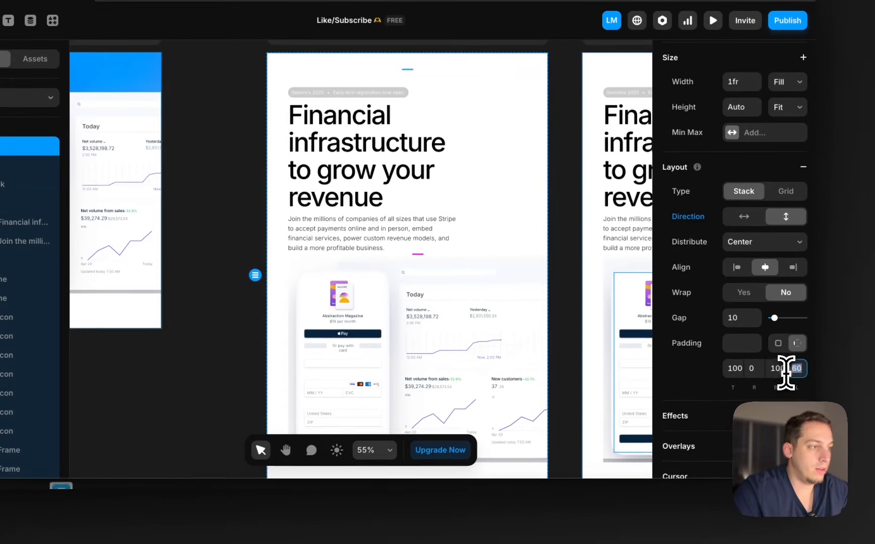
pyautogui.click(792, 372)
pyautogui.hotkey('shift', 'Up')
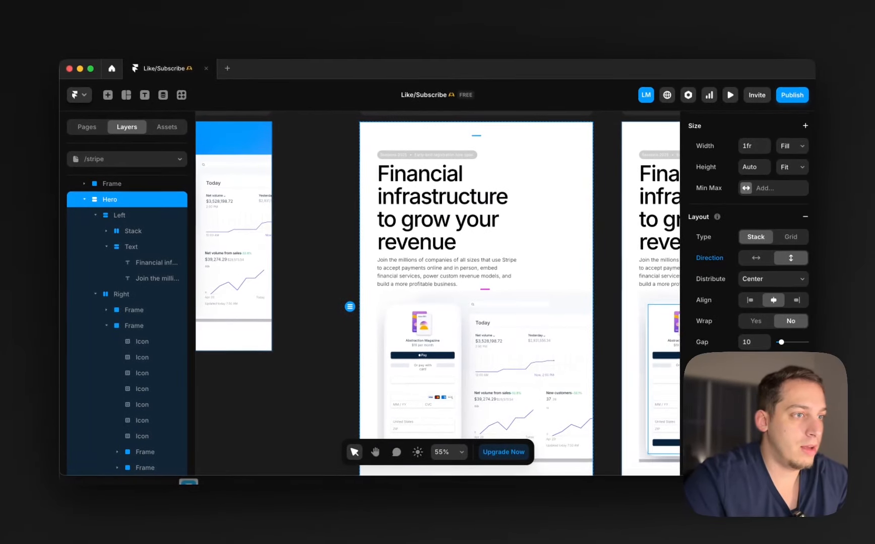
# - Examine the layers inside the rotated gradient frames of the Tablet and Desktop breakpoints
pyautogui.scroll(-1, 575, 343)
pyautogui.scroll(-2, 615, 367)
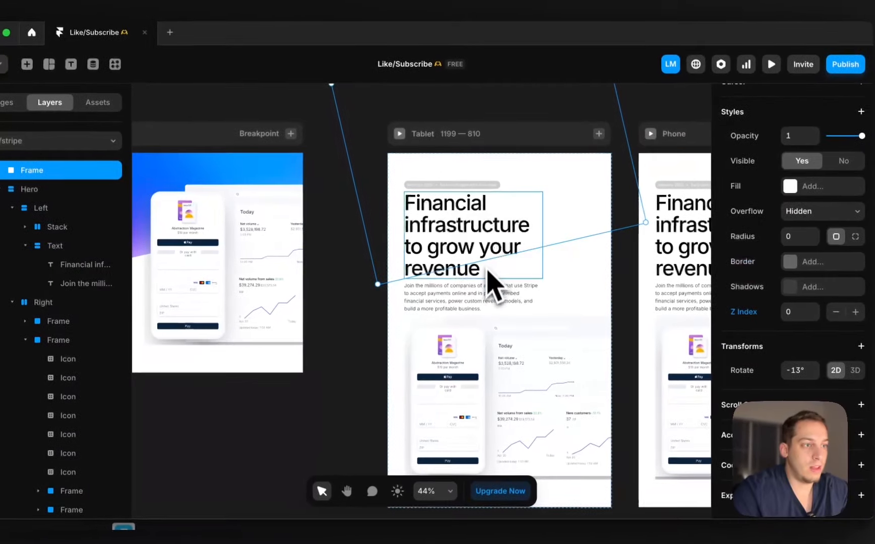
pyautogui.click(461, 252)
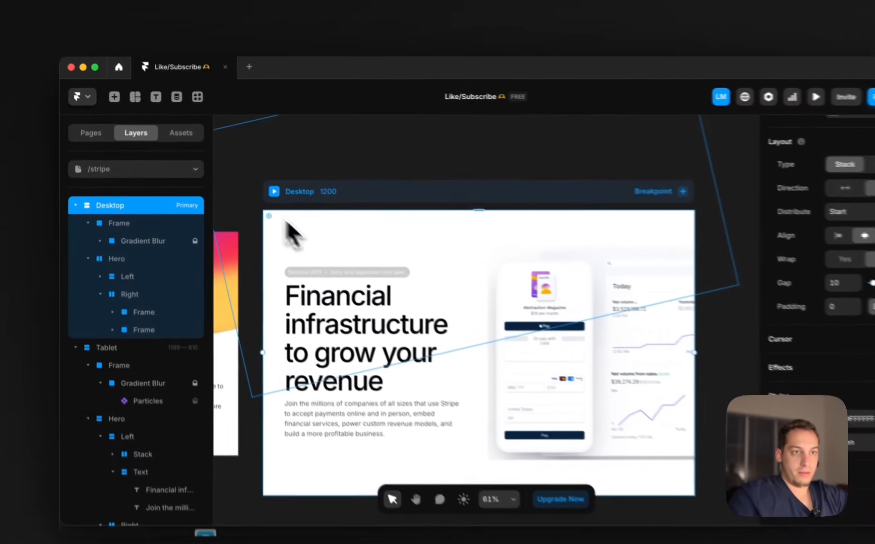
pyautogui.click(286, 221)
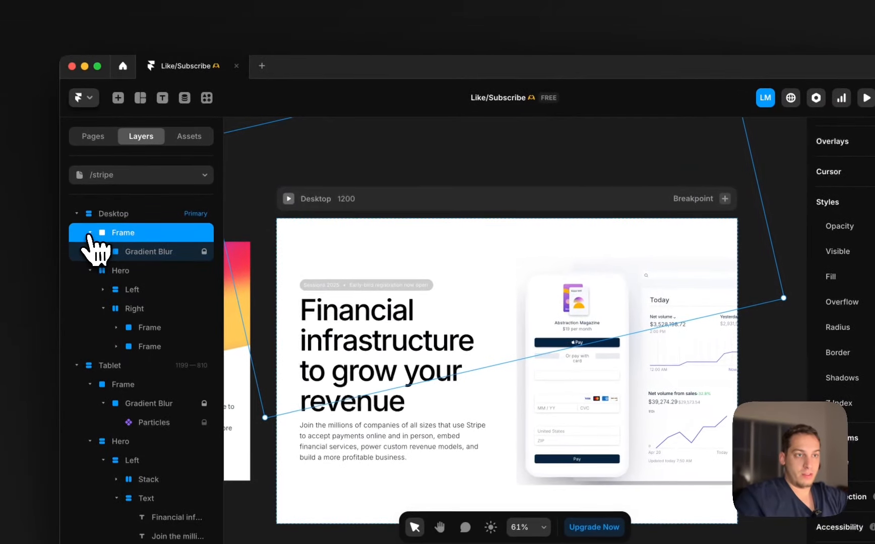
pyautogui.click(88, 224)
# - Preview the Desktop breakpoint to check the slanted gradient hero and return to the canvas
pyautogui.click(289, 200)
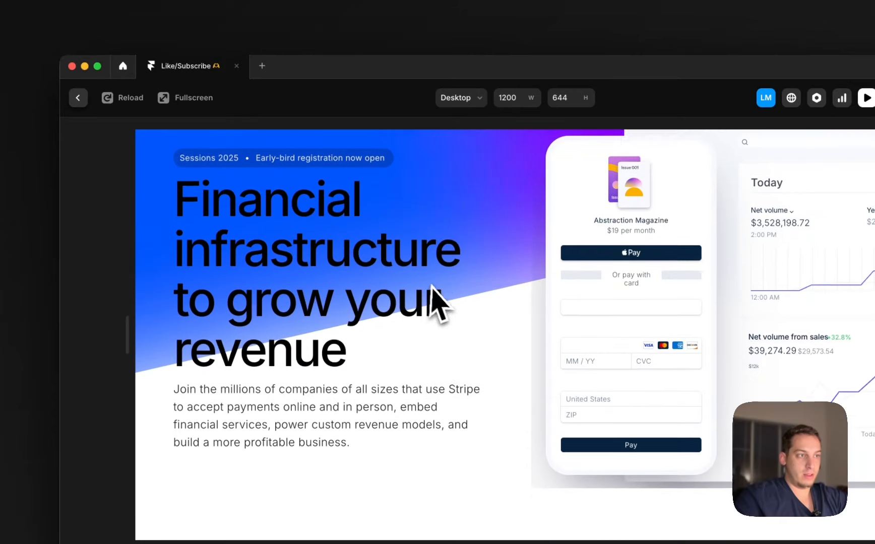
pyautogui.scroll(-2, 437, 289)
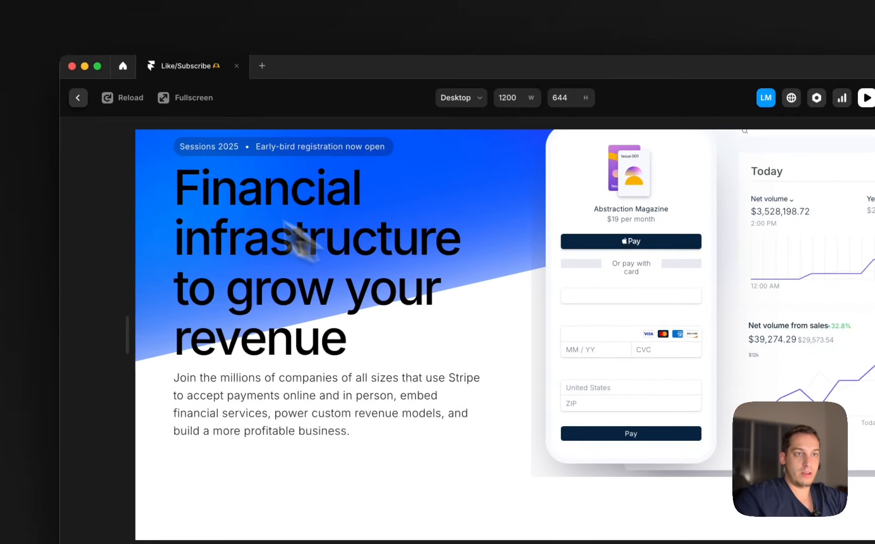
pyautogui.click(79, 99)
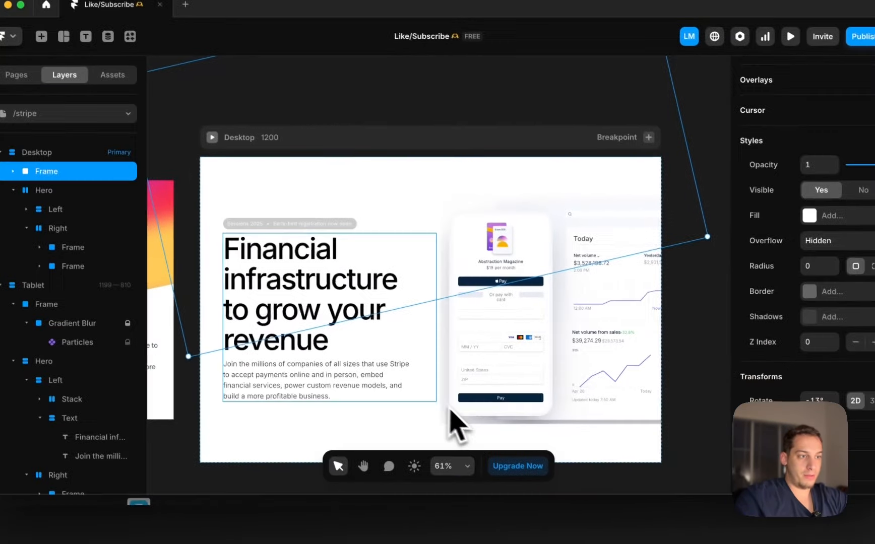
# - Try giving the Desktop's Right stack a fixed height and adjusting it in large increments
pyautogui.click(441, 414)
pyautogui.scroll(-5, 459, 293)
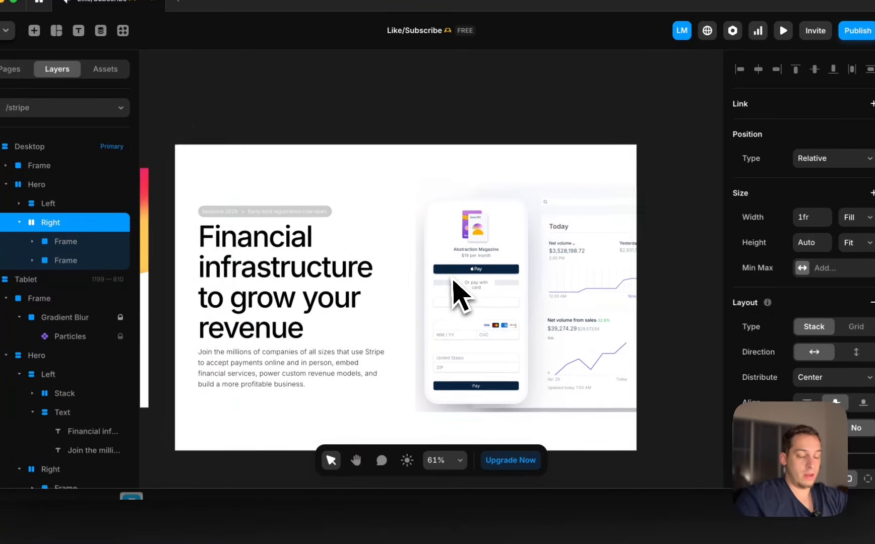
pyautogui.scroll(5, 385, 336)
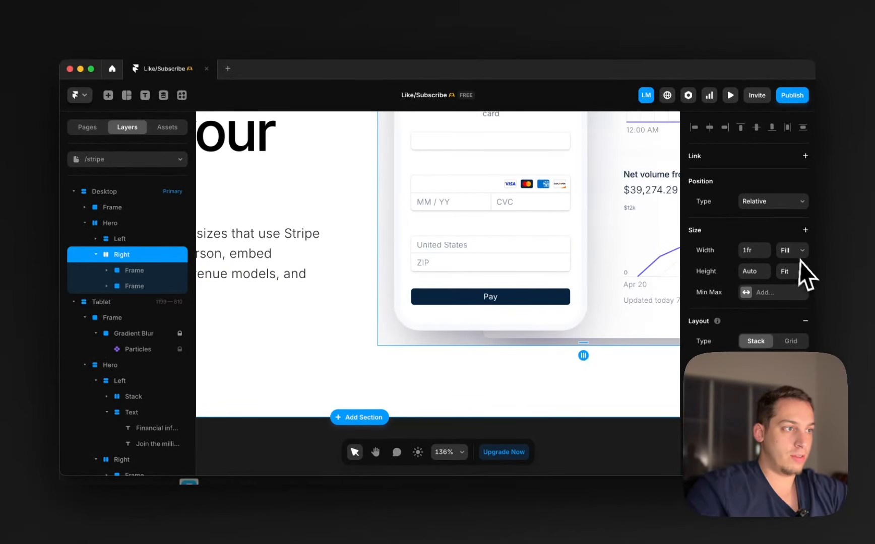
pyautogui.click(790, 271)
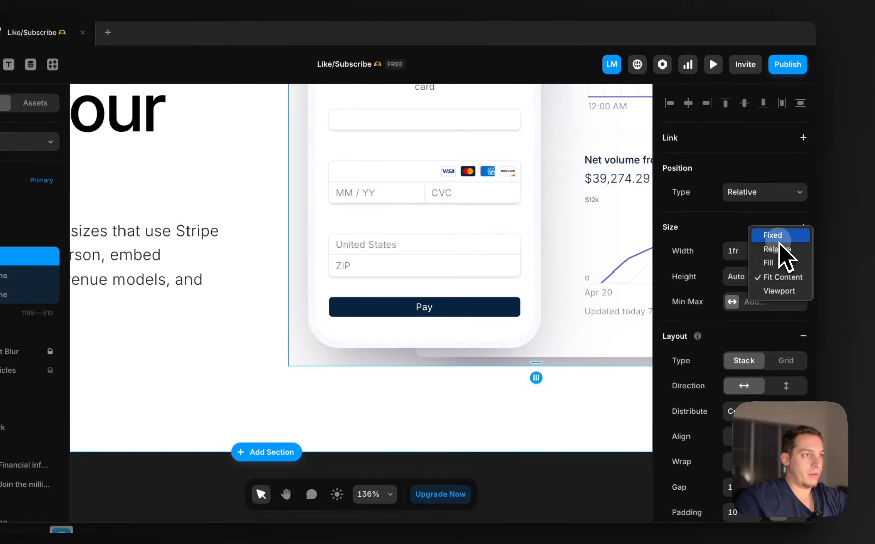
pyautogui.hotkey('shift', 'Up')
pyautogui.hotkey('shift', 'Up')
pyautogui.hotkey('shift', 'Up')
pyautogui.hotkey('shift', 'Up')
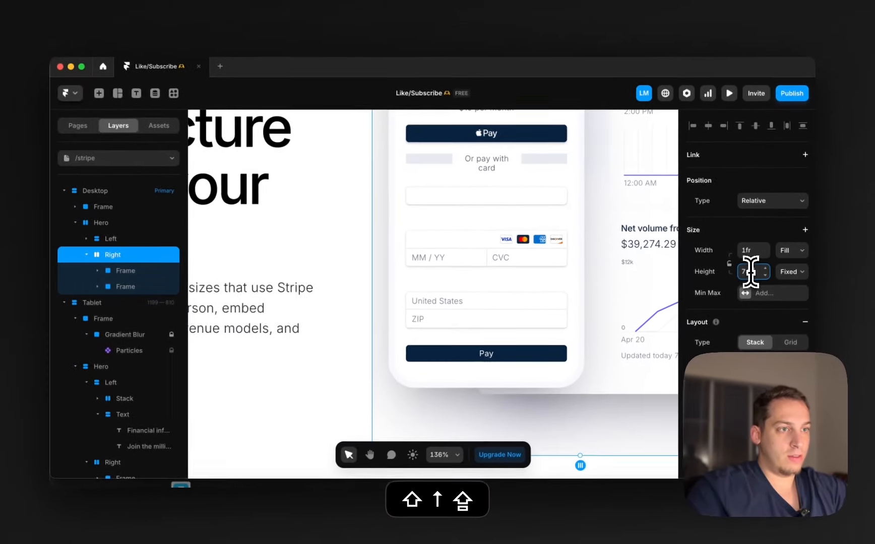
pyautogui.scroll(-5, 505, 238)
pyautogui.hotkey('shift', 'Up')
pyautogui.hotkey('shift', 'Up')
pyautogui.hotkey('shift', 'Up')
pyautogui.hotkey('shift', 'Up')
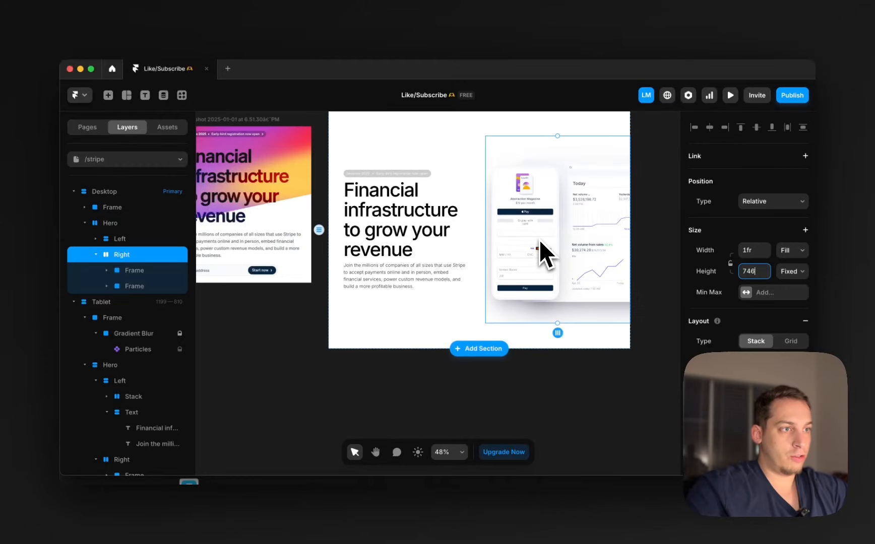
pyautogui.hotkey('shift', 'Down')
pyautogui.hotkey('shift', 'Down')
pyautogui.hotkey('shift', 'Down')
pyautogui.hotkey('shift', 'Down')
pyautogui.hotkey('shift', 'Down')
pyautogui.hotkey('shift', 'Down')
pyautogui.hotkey('shift', 'Down')
pyautogui.hotkey('shift', 'Down')
pyautogui.hotkey('shift', 'Down')
pyautogui.hotkey('shift', 'Down')
pyautogui.hotkey('shift', 'Down')
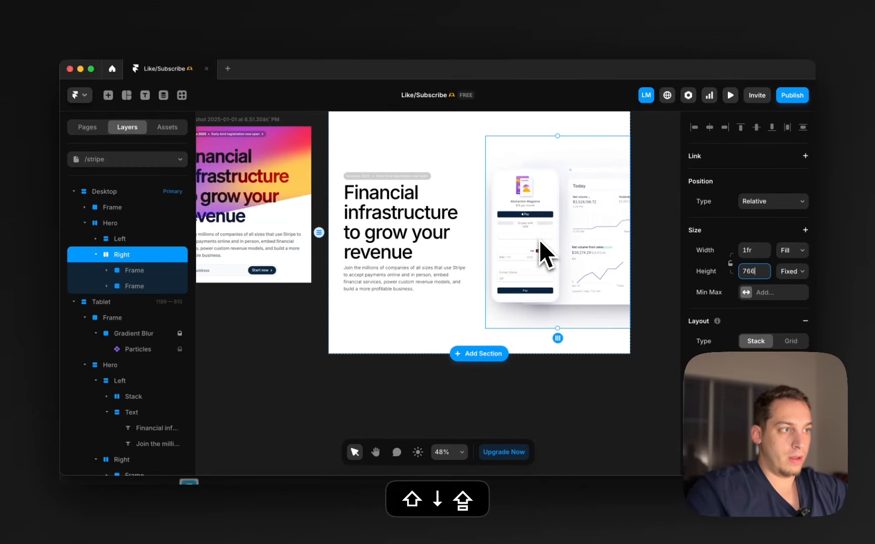
# - Undo the fixed-height changes on the Desktop's Right stack
pyautogui.press('super+shift+z')
pyautogui.press('super+shift+z')
pyautogui.press('super+shift+z')
pyautogui.press('super+shift+z')
pyautogui.press('super+shift+z')
pyautogui.press('super+shift+z')
pyautogui.press('super+shift+z')
pyautogui.press('super+shift+z')
pyautogui.press('super+shift+z')
pyautogui.press('super+shift+z')
pyautogui.press('super+shift+z')
pyautogui.press('super+shift+z')
pyautogui.press('super+shift+z')
pyautogui.press('super+shift+z')
pyautogui.press('super+shift+z')
pyautogui.press('super+shift+z')
pyautogui.press('super+shift+z')
pyautogui.press('super+shift+z')
pyautogui.press('super+shift+z')
pyautogui.press('super+shift+z')
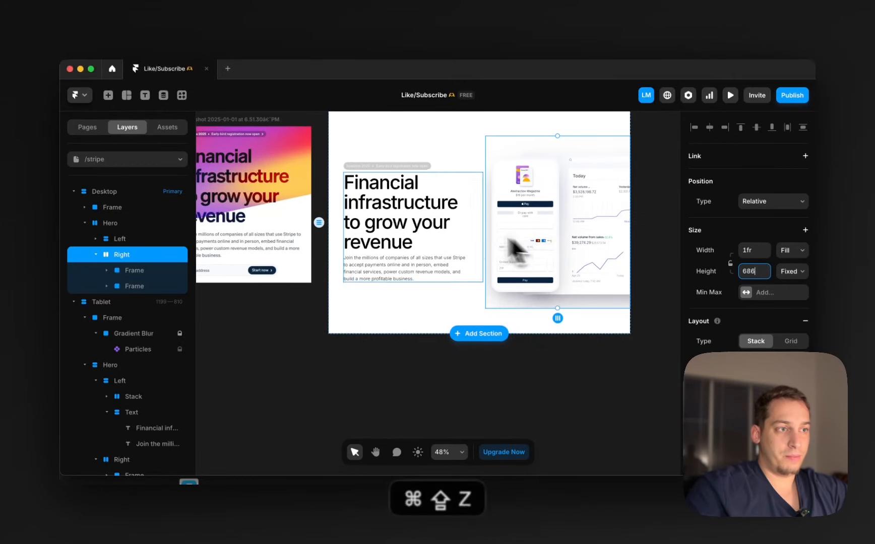
pyautogui.press('super+shift+z')
pyautogui.press('super+shift+z')
pyautogui.press('super+shift+z')
pyautogui.press('super+shift+z')
pyautogui.press('super+shift+z')
pyautogui.press('super+shift+z')
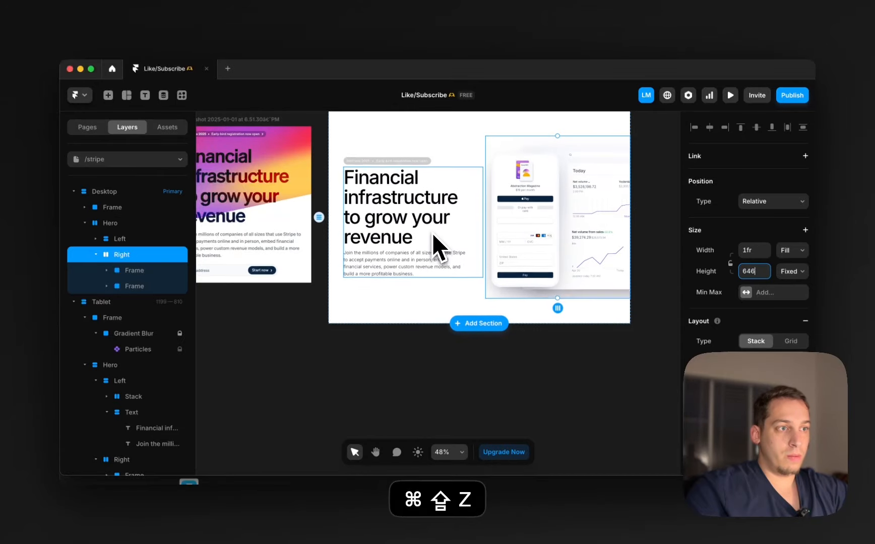
# - Move the phone card and dashboard frames out of the Desktop's Right stack, directly into the Hero stack below Left
pyautogui.click(519, 250)
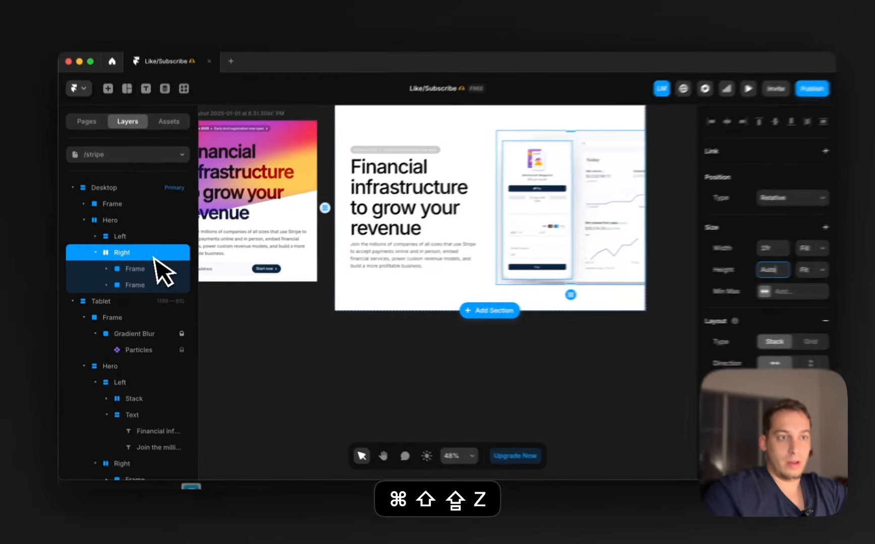
pyautogui.click(129, 269)
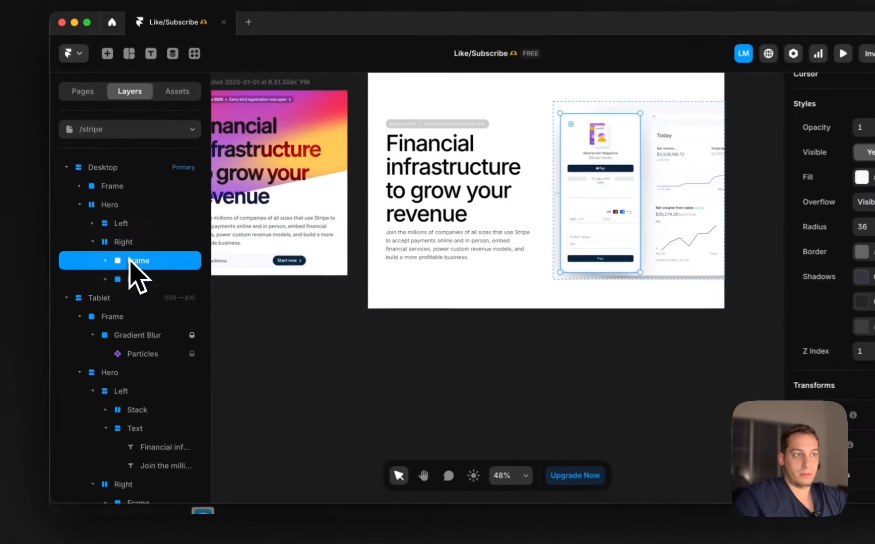
pyautogui.keyDown('shift'); pyautogui.click(129, 285); pyautogui.keyUp('shift')
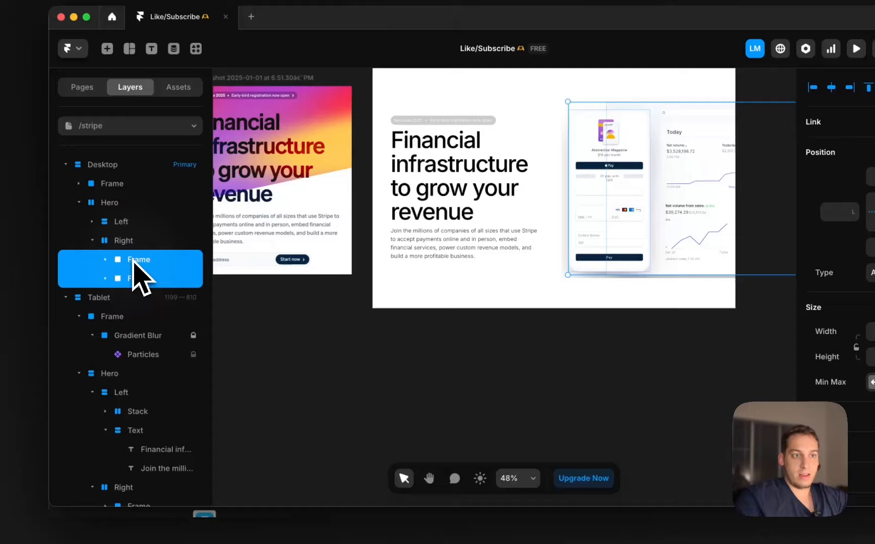
pyautogui.moveTo(132, 260); pyautogui.dragTo(118, 229)
pyautogui.click(484, 368)
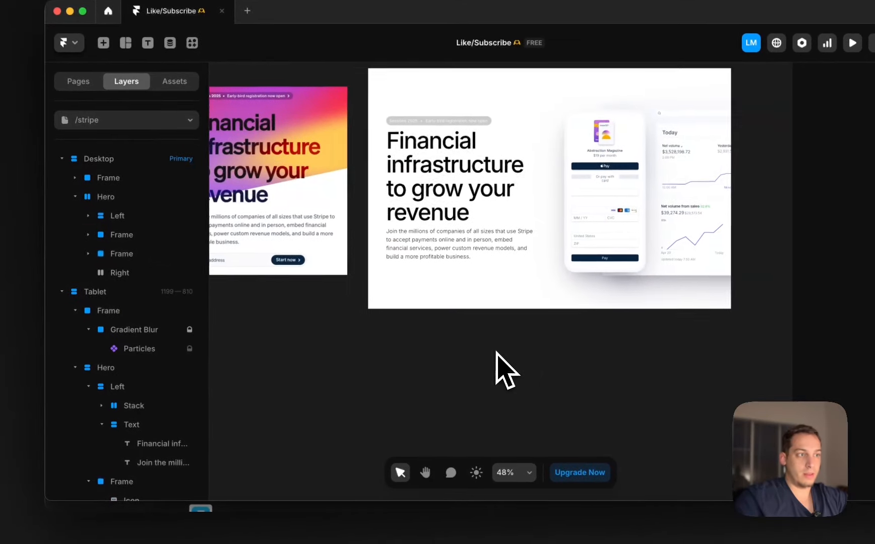
# - Try deleting the emptied Right stack from the Desktop's Hero, and undo the deletion
pyautogui.scroll(3, 487, 369)
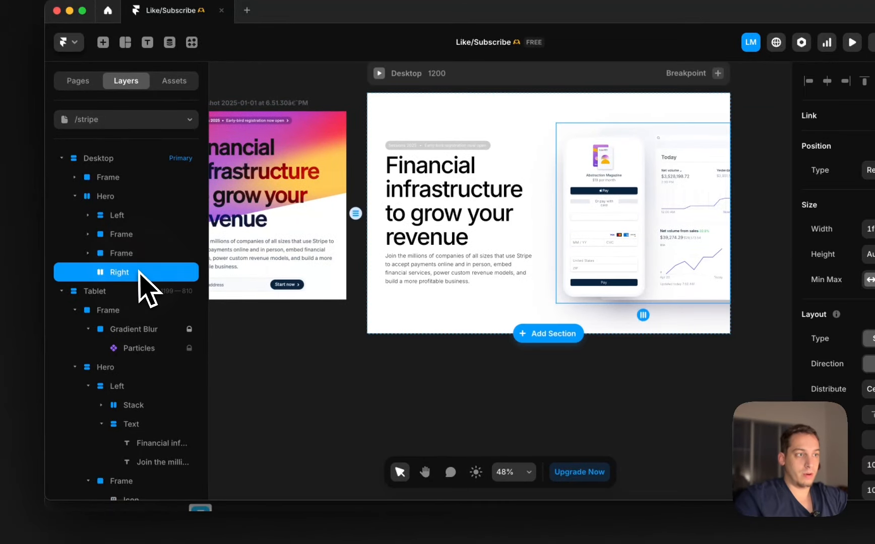
pyautogui.hotkey('shift', 'BackSpace')
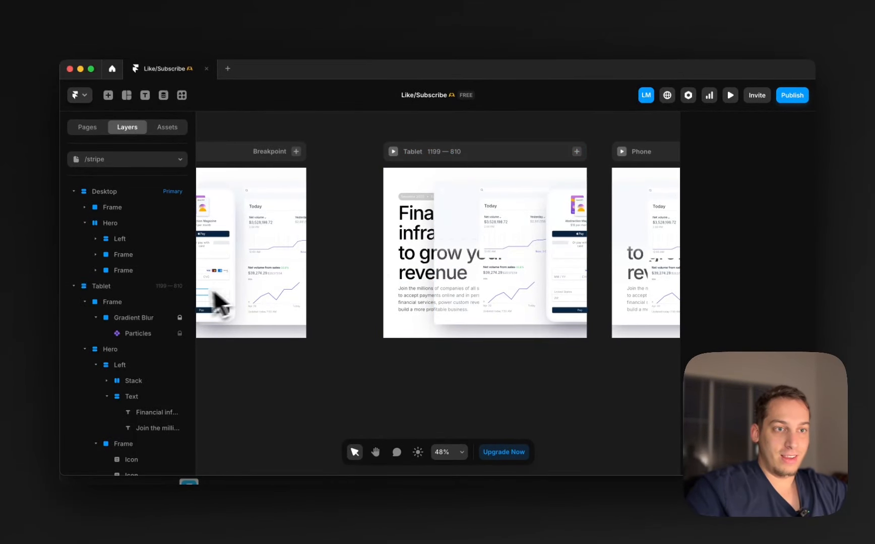
pyautogui.press('super+shift+z')
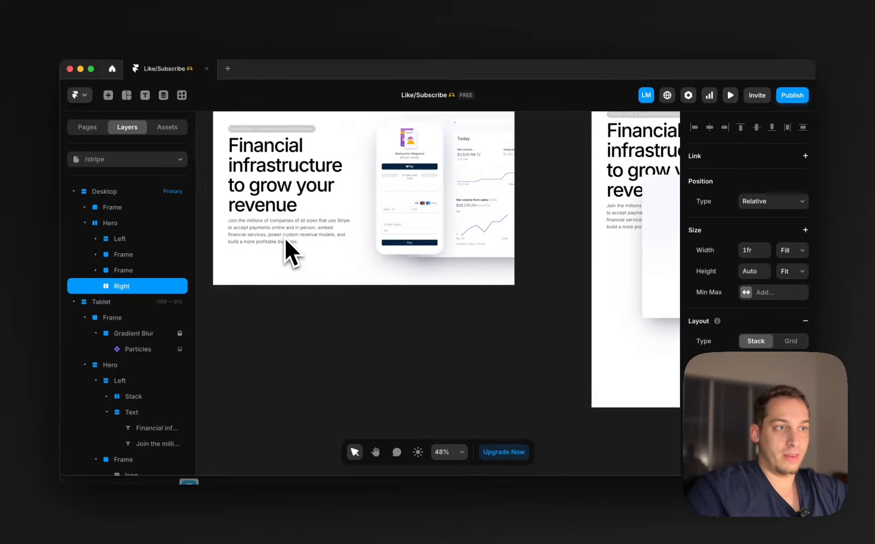
# - Collapse the nested layers of the dashboard and phone card frames in the Tablet's Hero stack
pyautogui.hscroll(4, 284, 238)
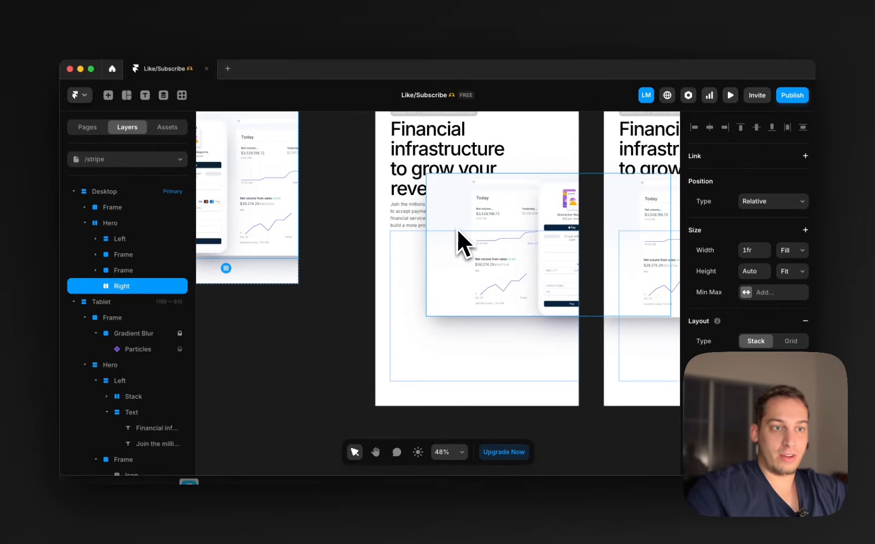
pyautogui.keyDown('super'); pyautogui.click(473, 220); pyautogui.keyUp('super')
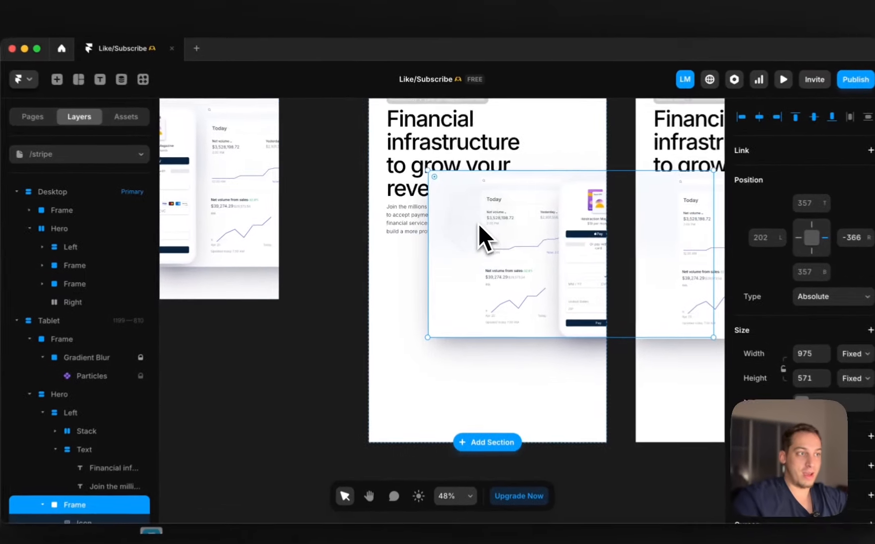
pyautogui.keyDown('super'); pyautogui.click(550, 226); pyautogui.keyUp('super')
pyautogui.click(108, 337)
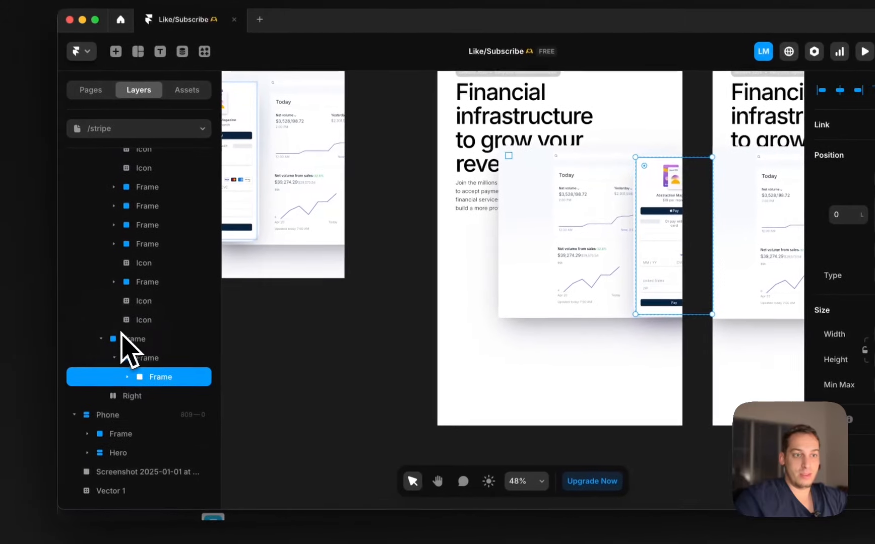
pyautogui.click(95, 364)
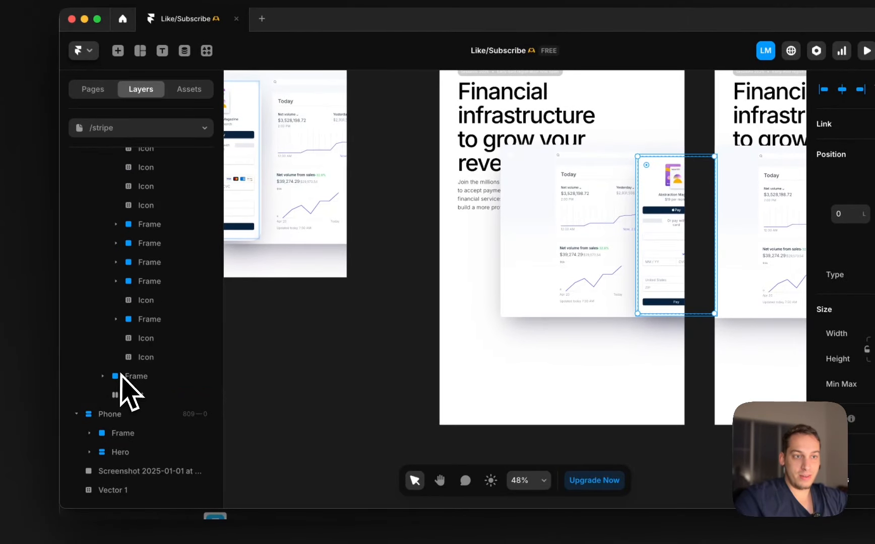
pyautogui.scroll(1, 121, 379)
pyautogui.click(103, 196)
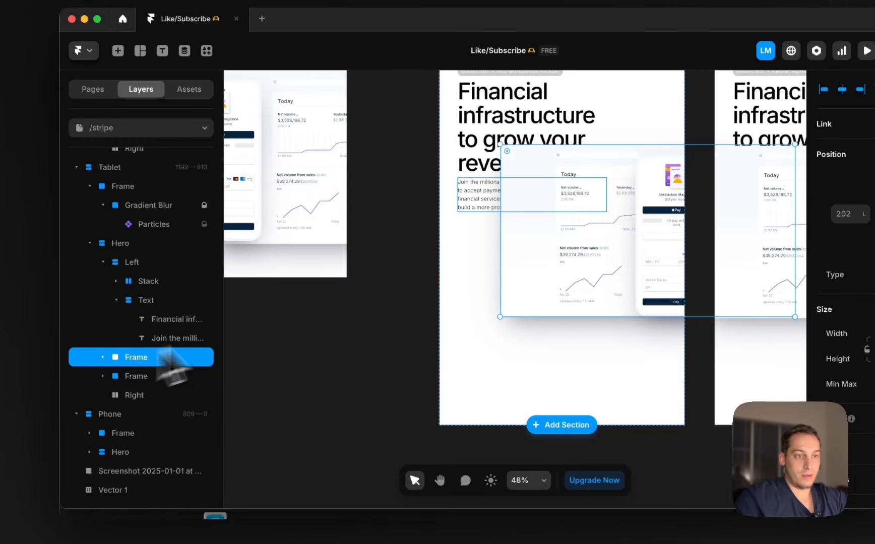
# - Move the Tablet's dashboard frame below the hero text, to 67 px from the bottom and -326 px from the right
pyautogui.hotkey('shift', 'Down')
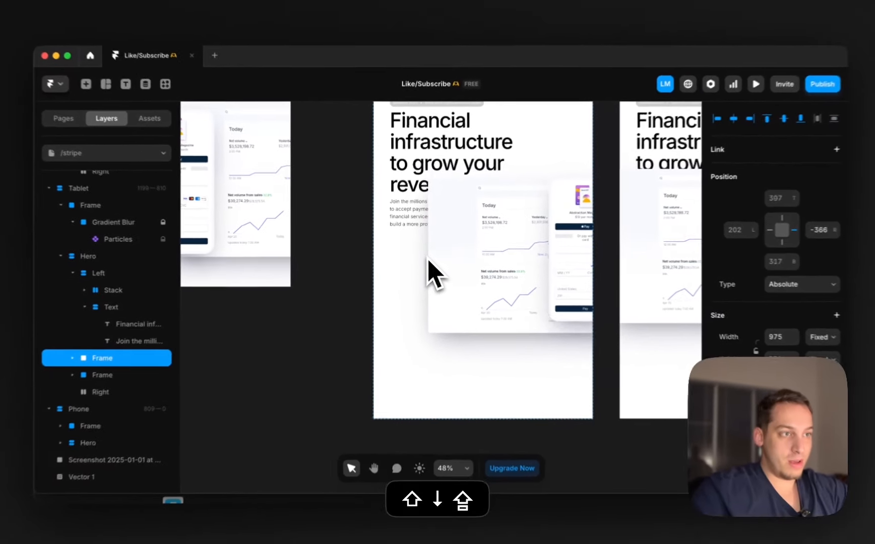
pyautogui.hotkey('shift', 'Down')
pyautogui.hotkey('shift', 'Down')
pyautogui.hotkey('shift', 'Down')
pyautogui.hotkey('shift', 'Down')
pyautogui.hotkey('shift', 'Down')
pyautogui.hotkey('shift', 'Down')
pyautogui.hotkey('shift', 'Down')
pyautogui.hotkey('shift', 'Down')
pyautogui.hotkey('shift', 'Down')
pyautogui.hotkey('shift', 'Down')
pyautogui.hotkey('shift', 'Down')
pyautogui.hotkey('shift', 'Down')
pyautogui.hotkey('shift', 'Down')
pyautogui.hotkey('shift', 'Down')
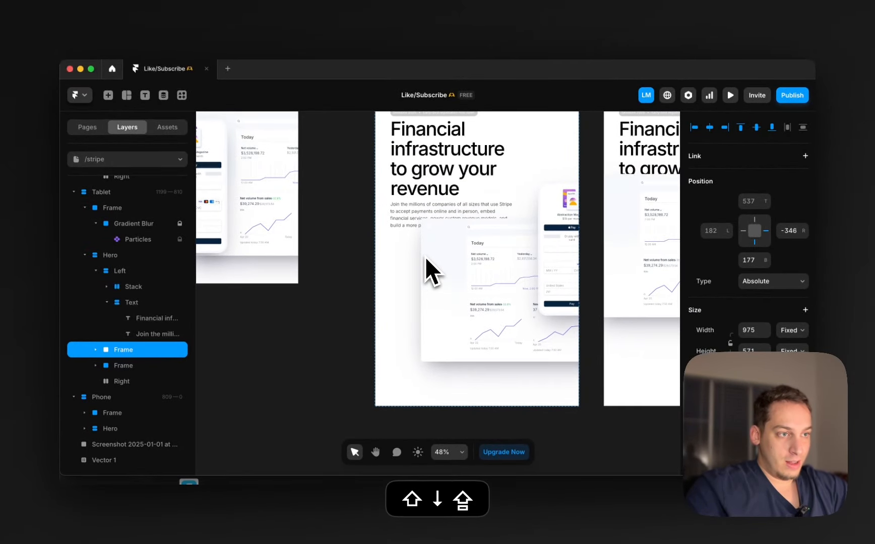
pyautogui.hotkey('shift', 'Down')
pyautogui.hotkey('shift', 'Down')
pyautogui.hotkey('shift', 'Down')
pyautogui.hotkey('shift', 'Down')
pyautogui.hotkey('shift', 'Down')
pyautogui.hotkey('shift', 'Down')
pyautogui.hotkey('shift', 'Down')
pyautogui.hotkey('shift', 'Down')
pyautogui.hotkey('shift', 'Down')
pyautogui.hotkey('shift', 'Down')
pyautogui.hotkey('shift', 'Down')
pyautogui.hotkey('shift', 'Down')
pyautogui.hotkey('shift', 'Down')
pyautogui.hotkey('shift', 'Left')
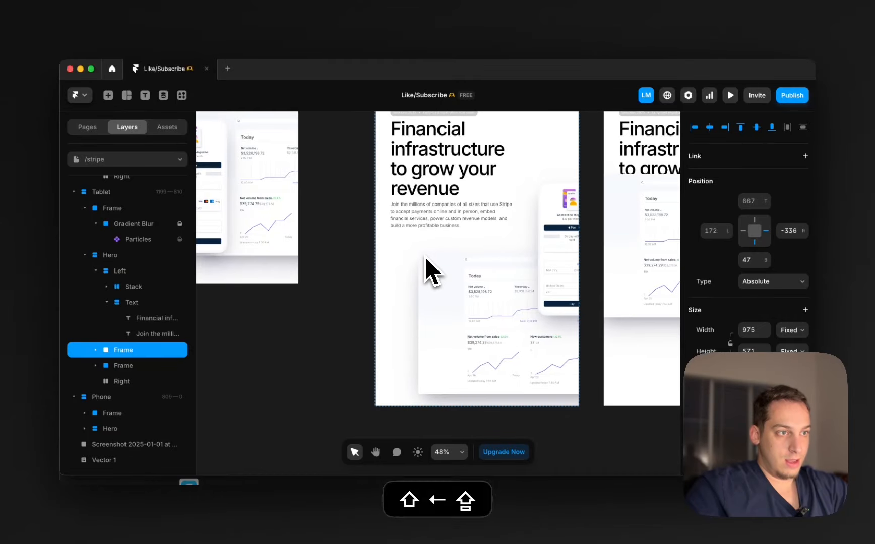
pyautogui.hotkey('shift', 'Up')
pyautogui.hotkey('shift', 'Up')
pyautogui.hotkey('shift', 'Left')
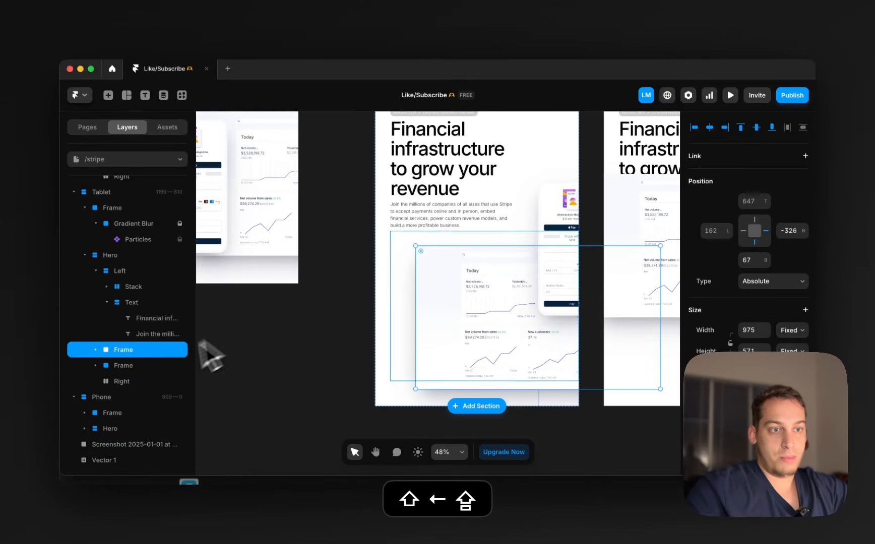
pyautogui.click(143, 366)
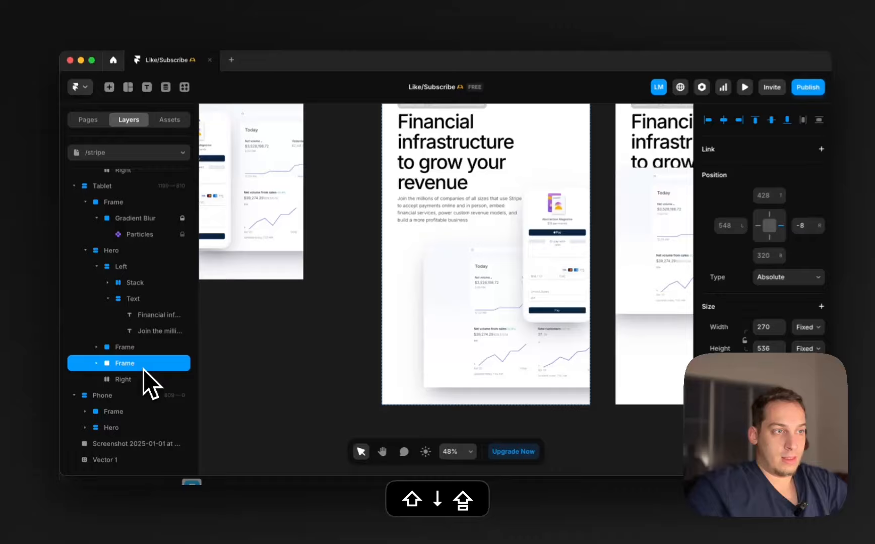
pyautogui.hotkey('shift', 'Left')
pyautogui.hotkey('shift', 'Left')
pyautogui.hotkey('shift', 'Left')
pyautogui.hotkey('shift', 'Left')
pyautogui.hotkey('shift', 'Left')
pyautogui.hotkey('shift', 'Left')
pyautogui.hotkey('shift', 'Left')
pyautogui.hotkey('shift', 'Left')
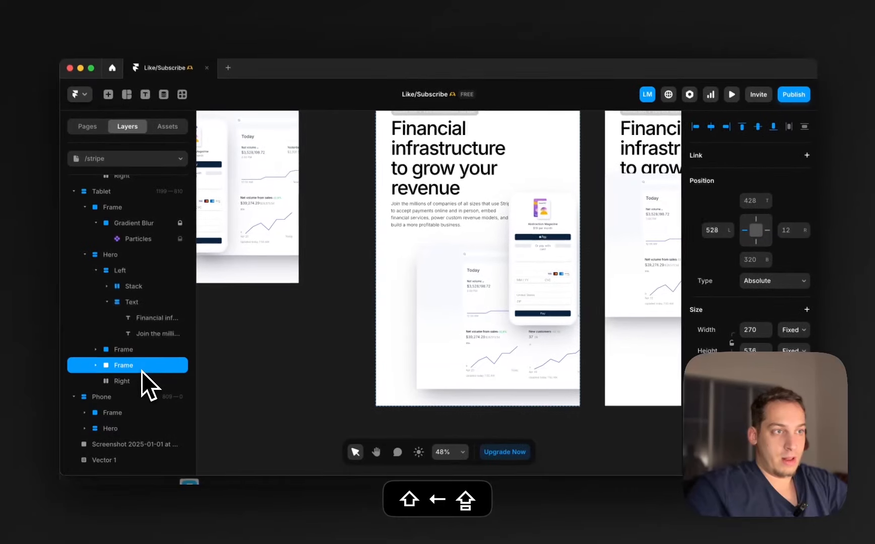
pyautogui.hotkey('shift', 'Left')
pyautogui.hotkey('shift', 'Left')
pyautogui.hotkey('shift', 'Left')
pyautogui.hotkey('shift', 'Left')
pyautogui.hotkey('shift', 'Left')
pyautogui.hotkey('shift', 'Left')
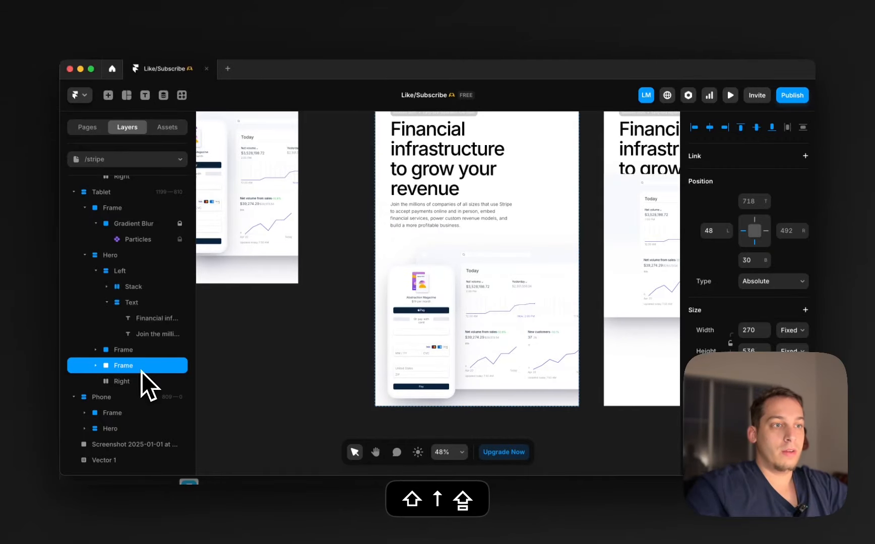
pyautogui.click(306, 270)
# - Preview the Desktop breakpoint to check the hero with the rearranged card and dashboard, and return to the canvas
pyautogui.hscroll(-3, 310, 269)
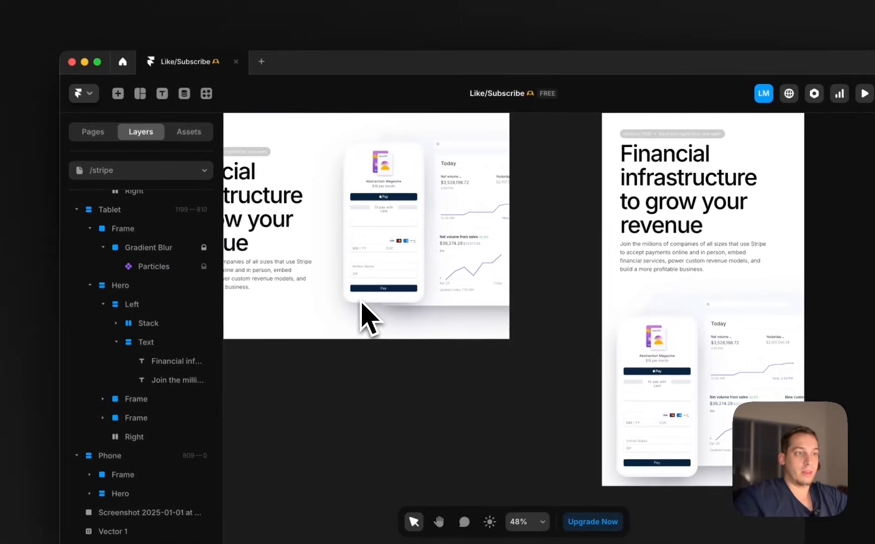
pyautogui.hscroll(-3, 362, 302)
pyautogui.click(451, 277)
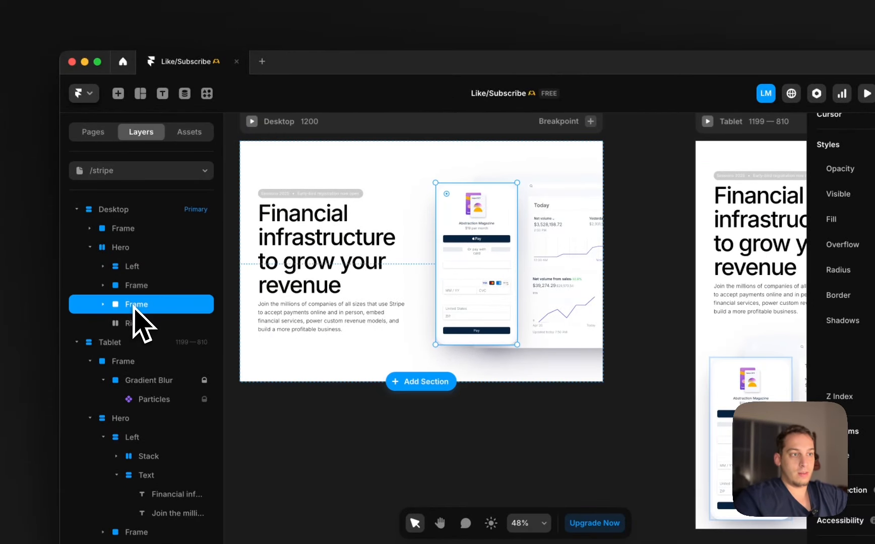
pyautogui.hscroll(-3, 434, 271)
pyautogui.scroll(1, 434, 272)
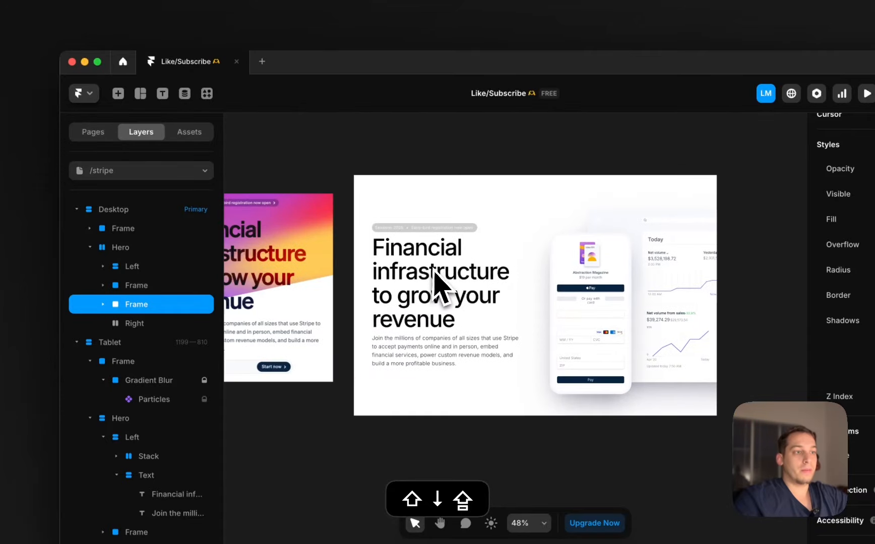
pyautogui.click(421, 175)
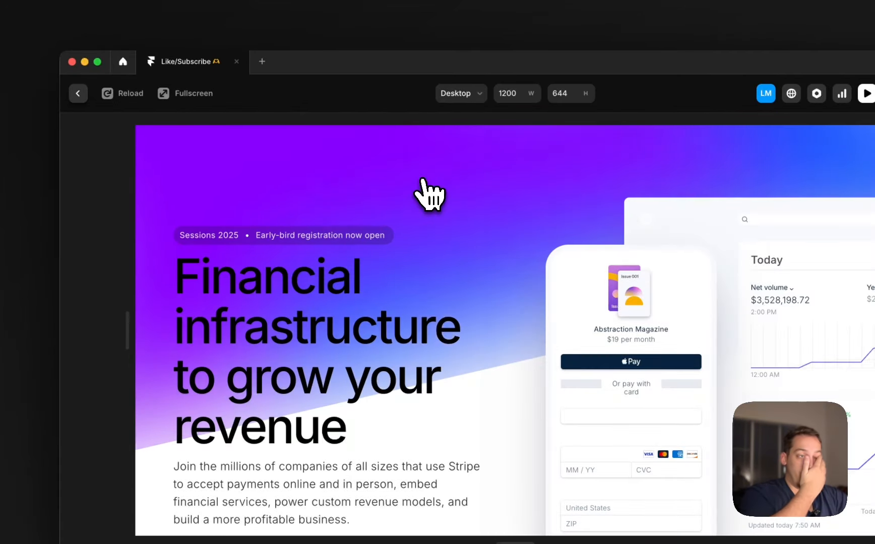
pyautogui.scroll(-2, 444, 242)
pyautogui.scroll(2, 459, 259)
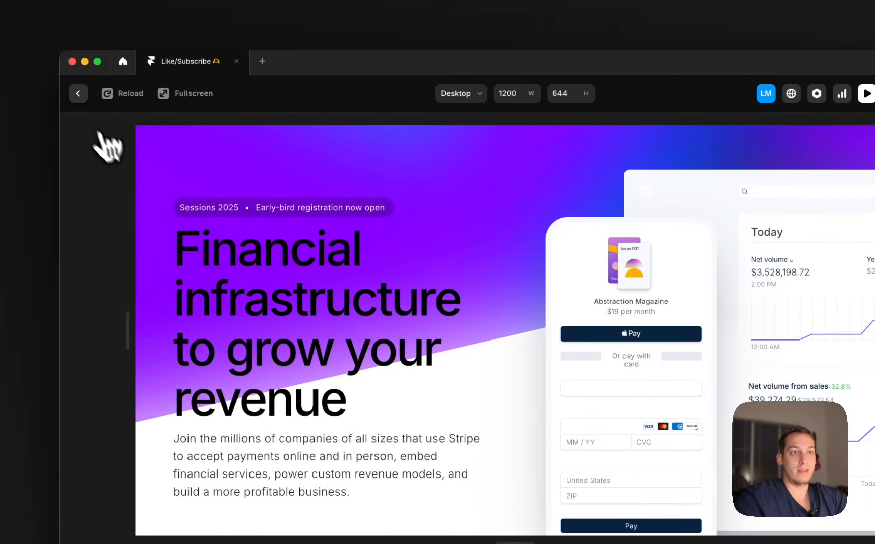
pyautogui.click(78, 94)
# - Expand the Phone's Hero stack in the layer tree and collapse its Left stack and dashboard frame
pyautogui.hscroll(9, 502, 227)
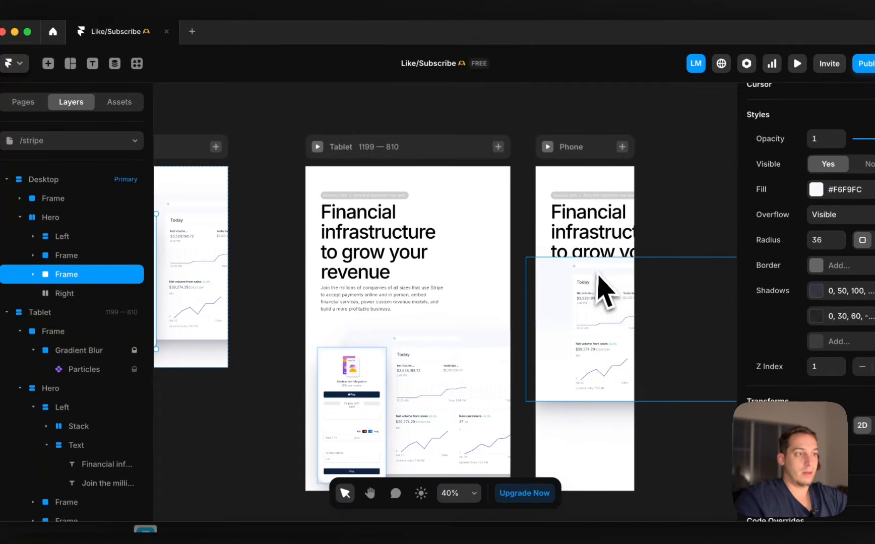
pyautogui.click(558, 258)
pyautogui.click(48, 408)
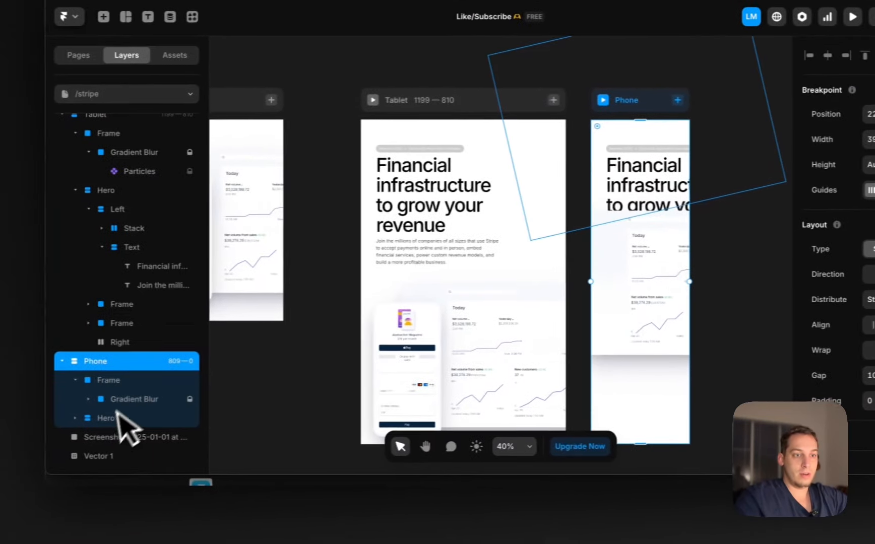
pyautogui.click(54, 392)
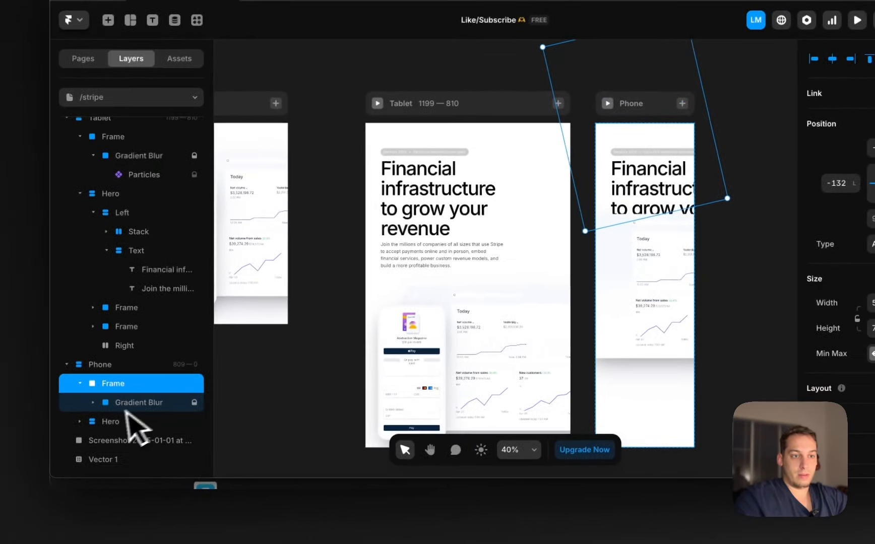
pyautogui.click(115, 418)
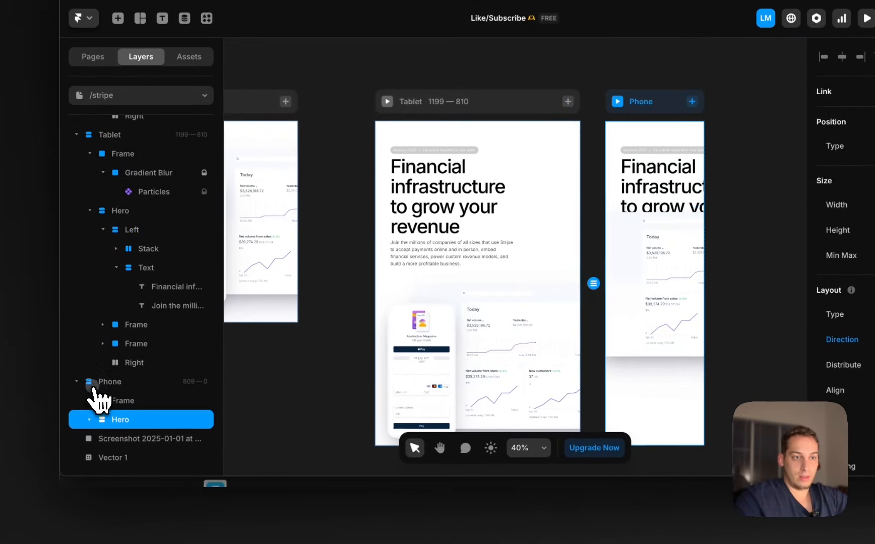
pyautogui.scroll(-3, 98, 408)
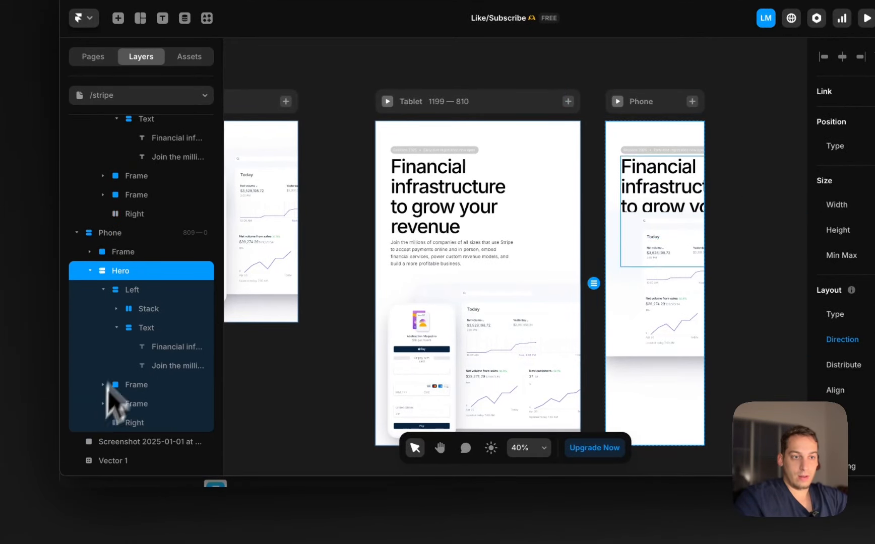
pyautogui.click(141, 381)
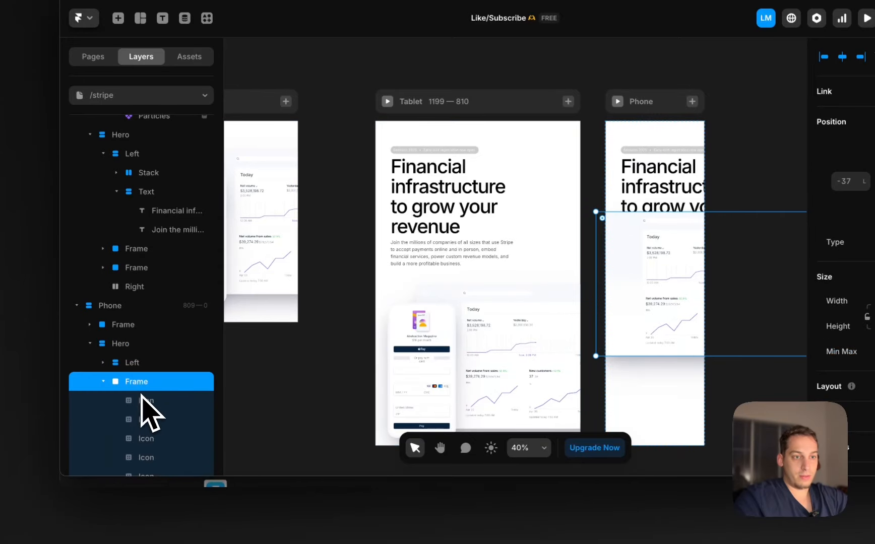
pyautogui.click(101, 382)
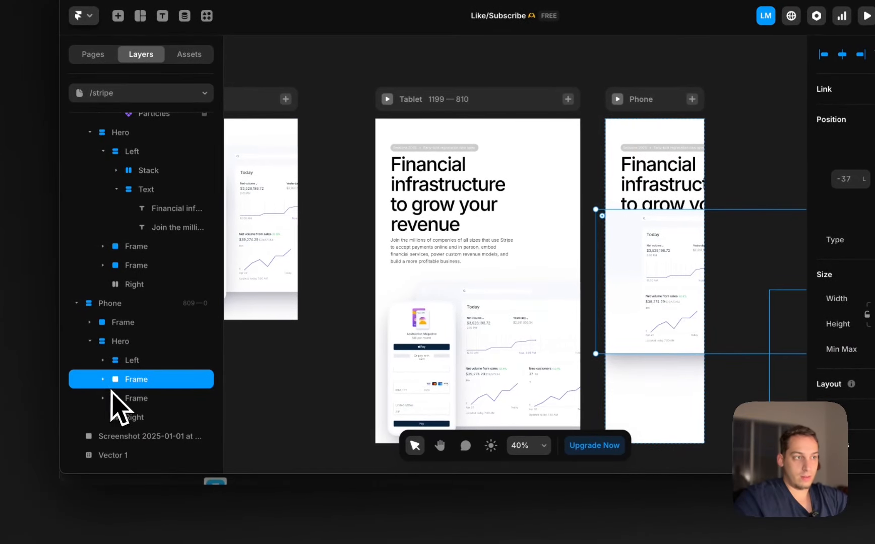
# - Move the Phone's dashboard and card frames down together below the hero text, and shift the dashboard slightly to the right
pyautogui.keyDown('shift'); pyautogui.click(112, 397); pyautogui.keyUp('shift')
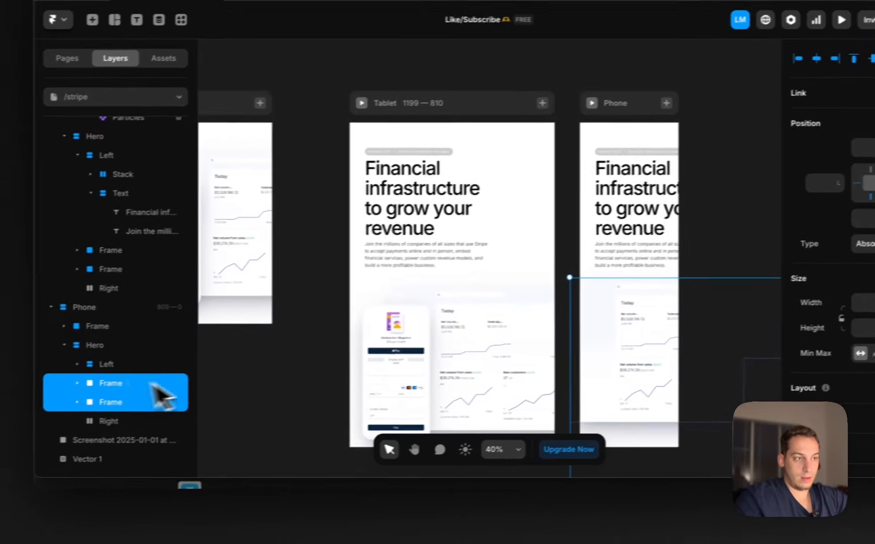
pyautogui.click(80, 391)
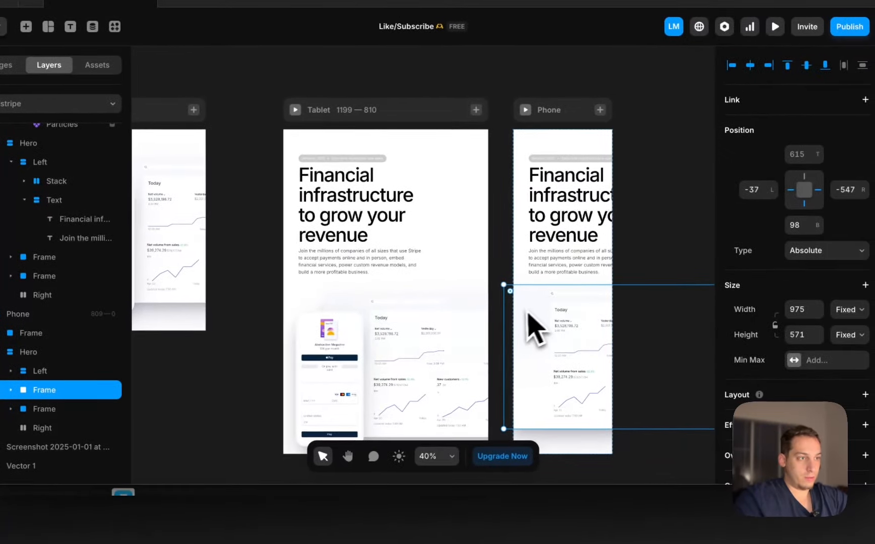
pyautogui.moveTo(528, 315); pyautogui.dragTo(547, 314)
# - Bring the Phone's card frame into view with a right offset of 0 and place it over the dashboard's left edge
pyautogui.click(81, 409)
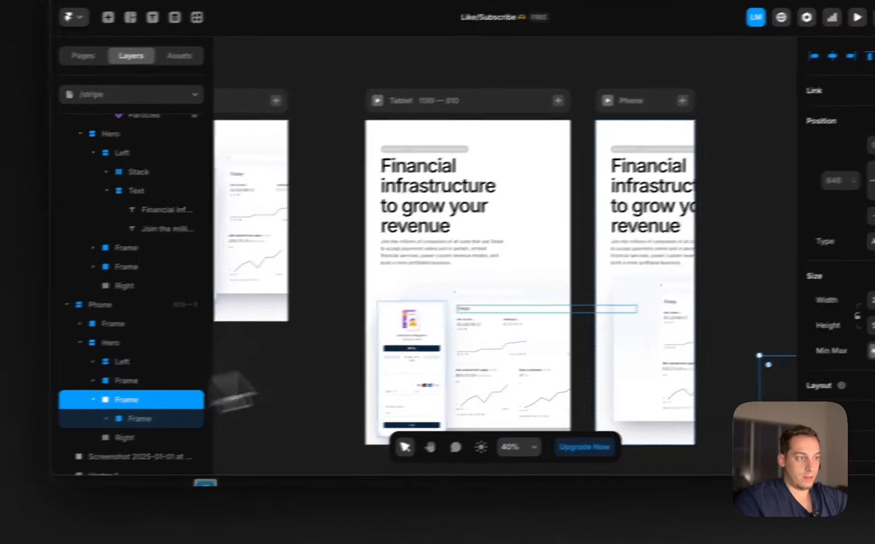
pyautogui.hscroll(2, 540, 306)
pyautogui.scroll(-2, 540, 306)
pyautogui.hotkey('shift', 'Left')
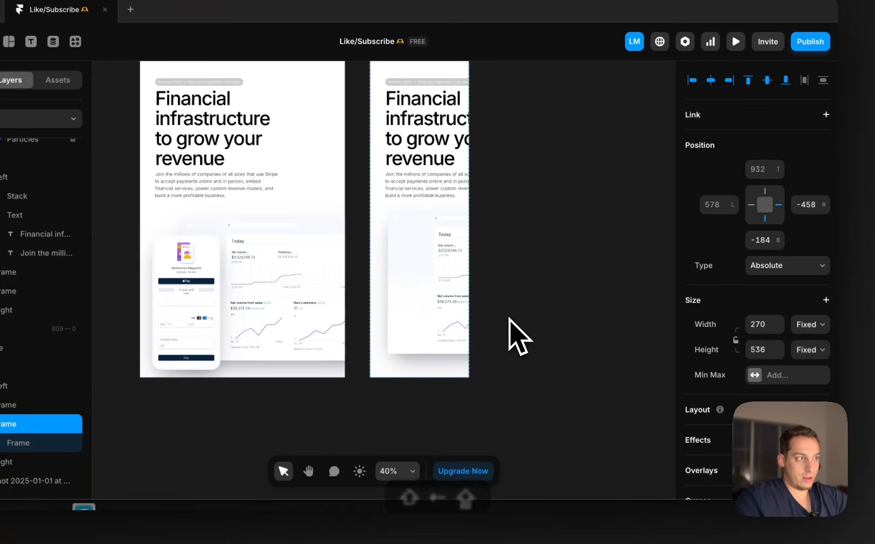
pyautogui.click(803, 205)
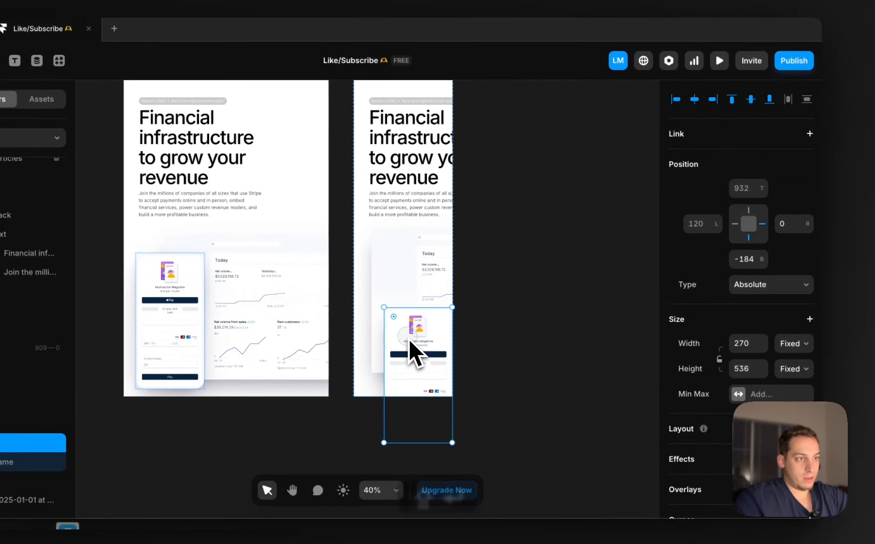
pyautogui.moveTo(388, 285); pyautogui.dragTo(389, 277)
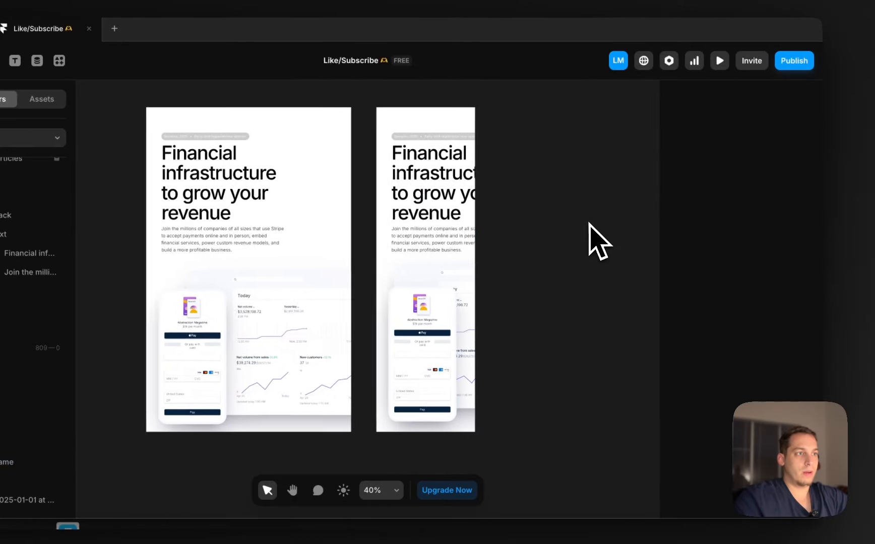
# - Set the width of the Desktop hero heading to Fill
pyautogui.scroll(2, 590, 238)
pyautogui.click(443, 229)
pyautogui.click(422, 239)
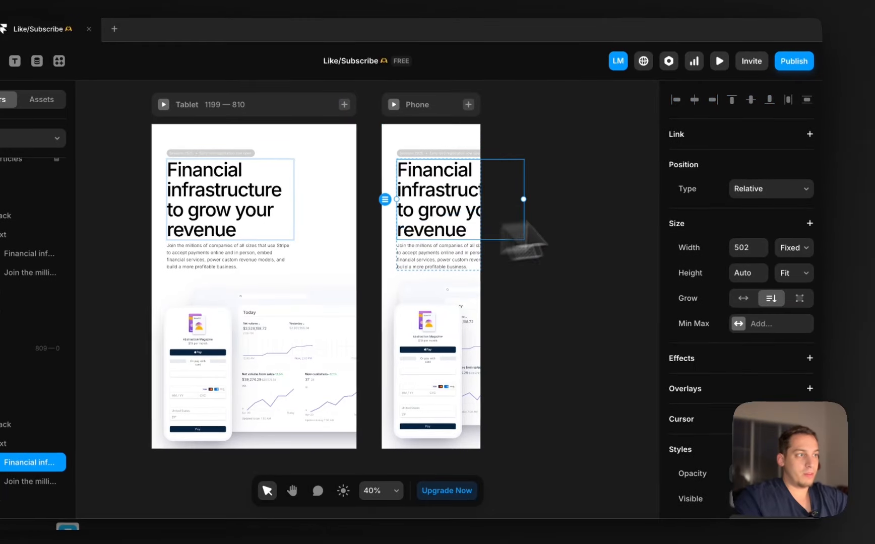
pyautogui.hscroll(-10, 326, 254)
pyautogui.click(375, 229)
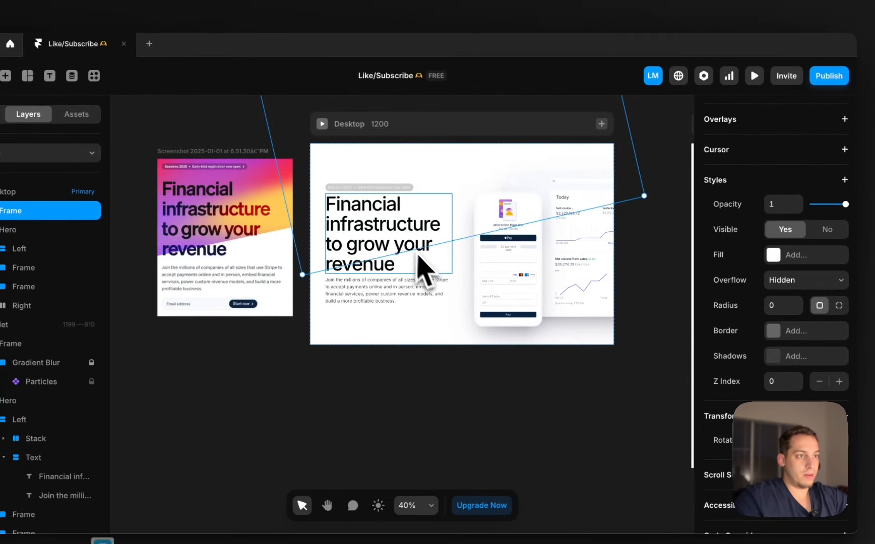
pyautogui.click(424, 266)
pyautogui.scroll(4, 831, 215)
pyautogui.scroll(4, 799, 219)
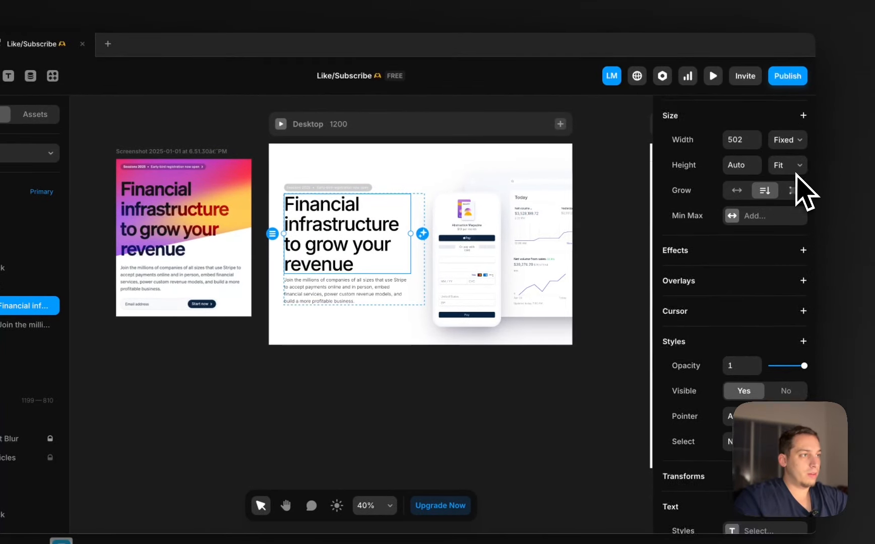
pyautogui.click(773, 297)
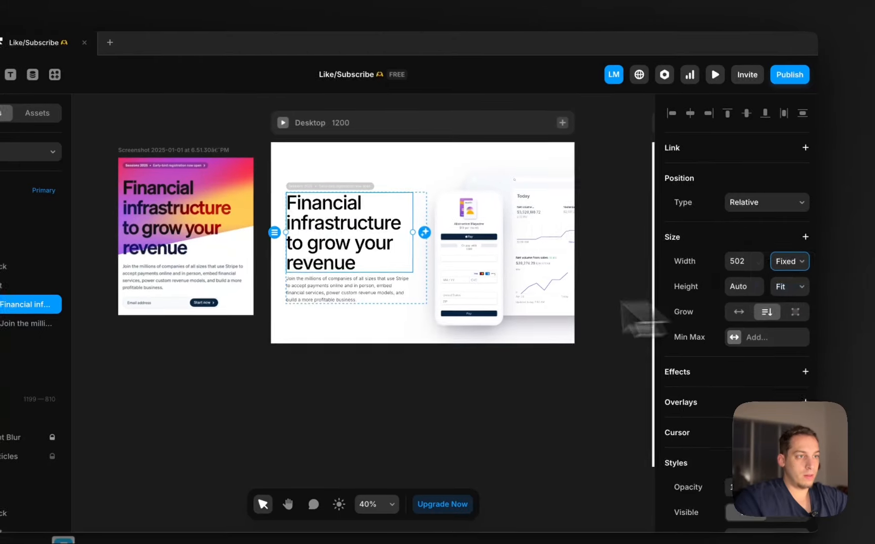
# - Set the width of the Desktop hero paragraph to Fill
pyautogui.click(337, 297)
pyautogui.click(800, 263)
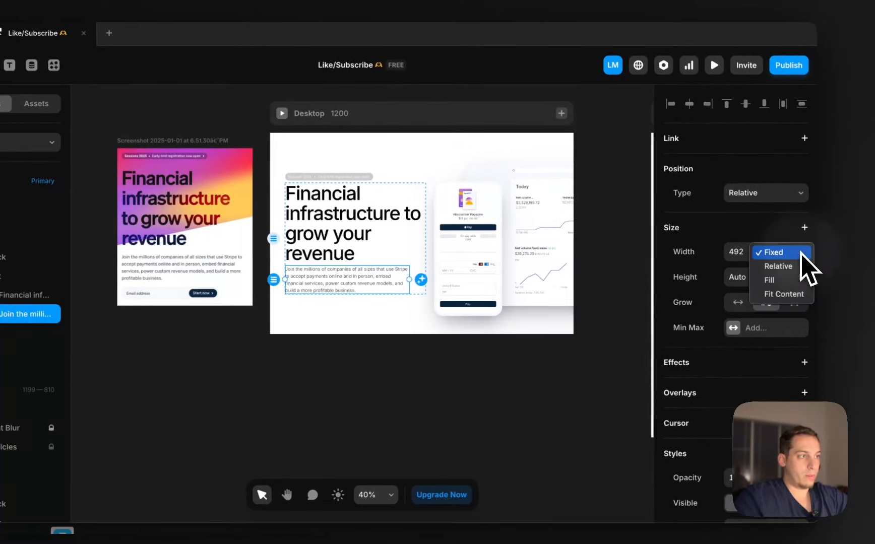
pyautogui.click(781, 280)
# - Reduce the Desktop hero heading's font size to below 70 px
pyautogui.click(342, 252)
pyautogui.scroll(-7, 807, 378)
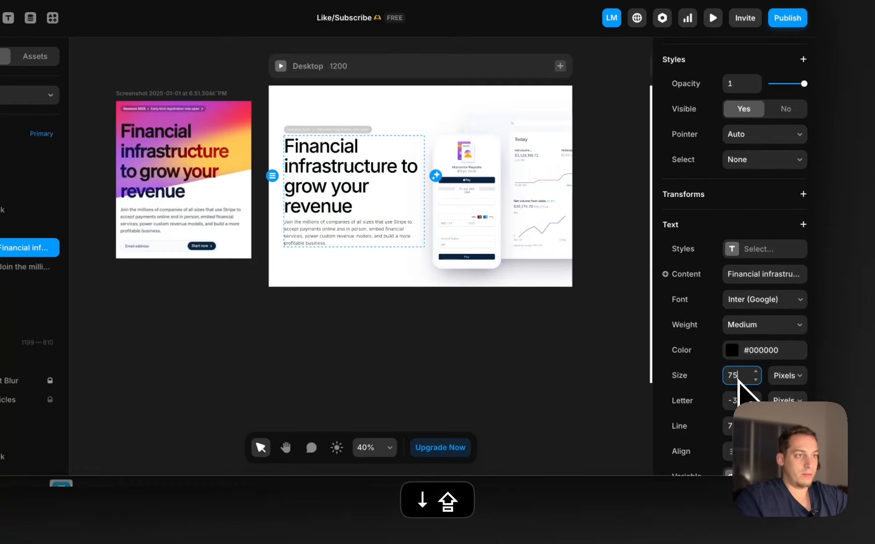
pyautogui.press('Down')
pyautogui.press('Down')
pyautogui.press('Down')
pyautogui.press('Down')
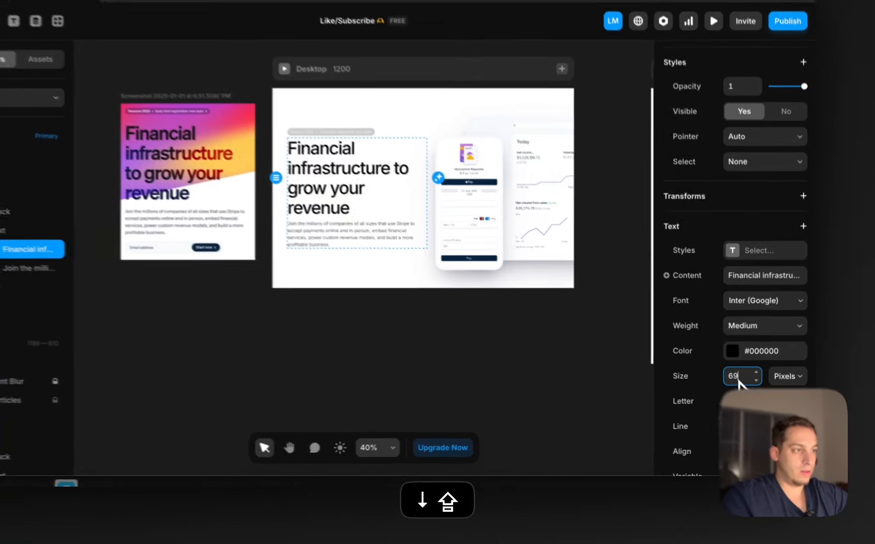
pyautogui.press('Up')
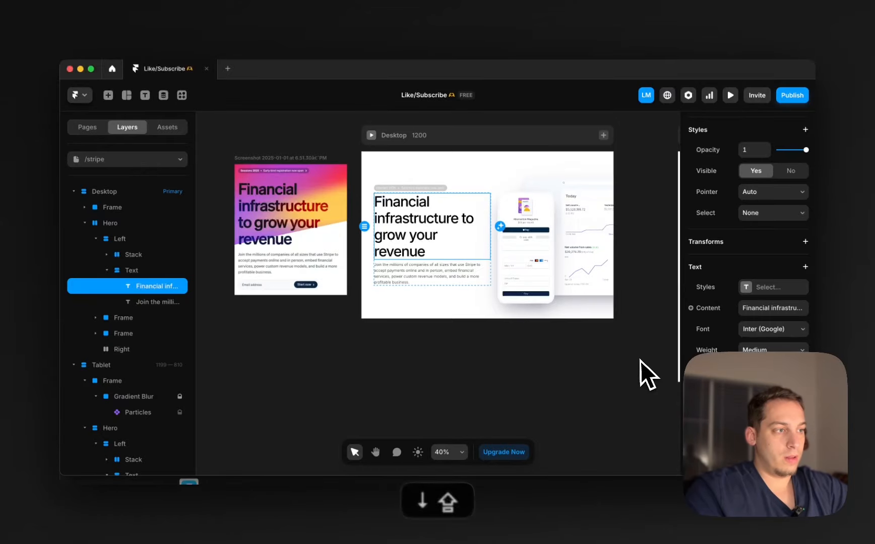
# - Set the Tablet Hero stack's right padding to match its 60 px left padding
pyautogui.hscroll(10, 492, 390)
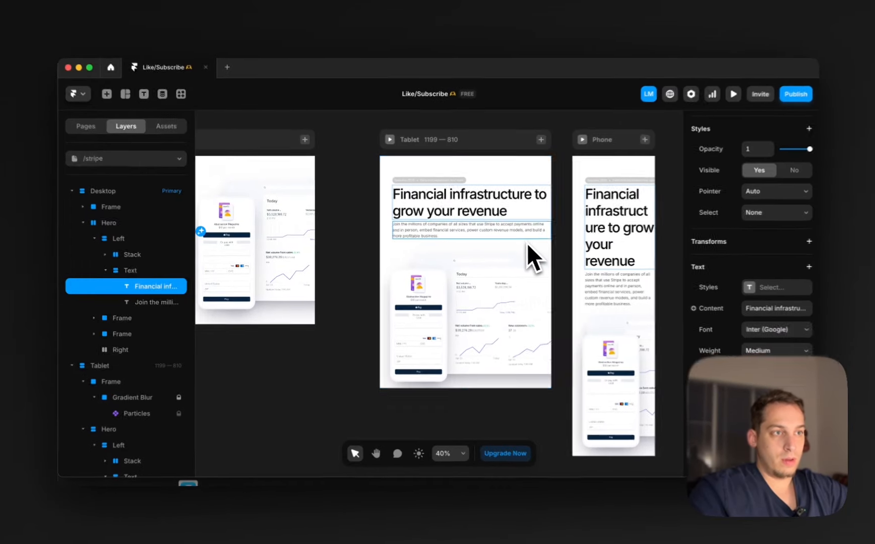
pyautogui.click(528, 242)
pyautogui.click(143, 298)
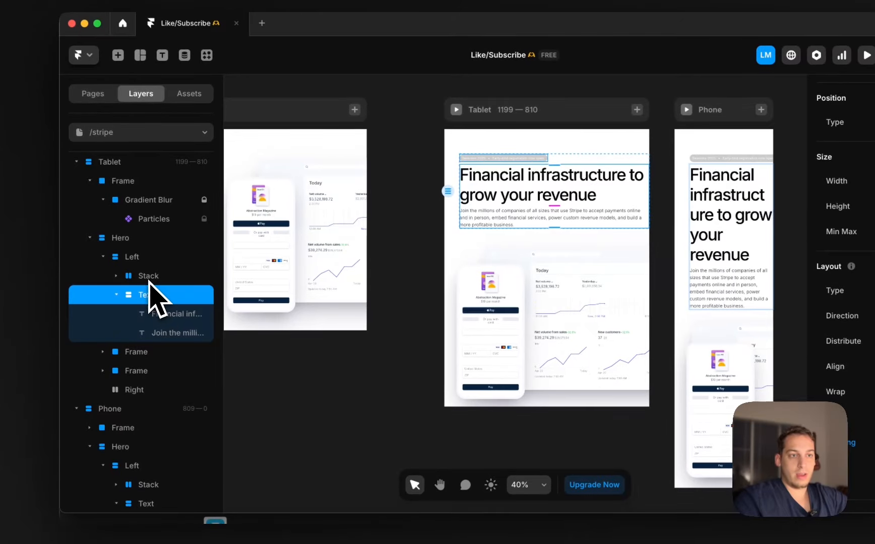
pyautogui.click(103, 257)
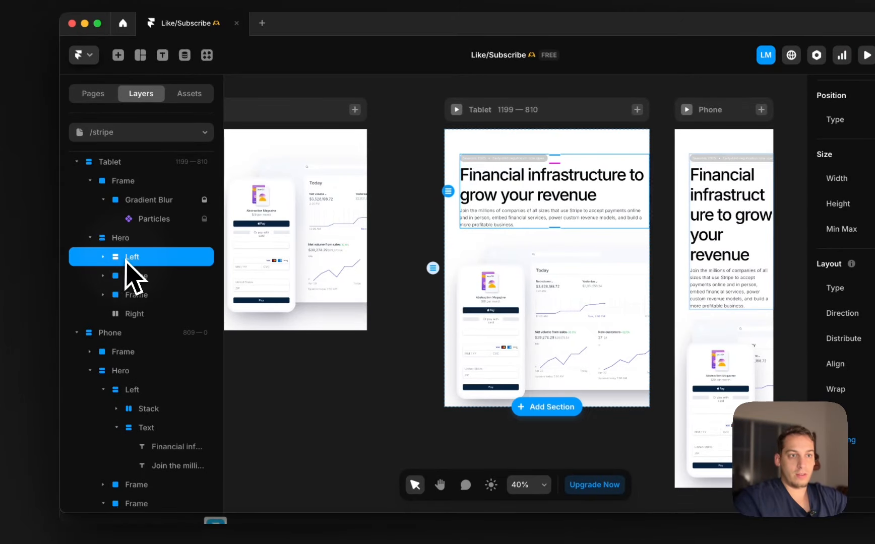
pyautogui.click(125, 245)
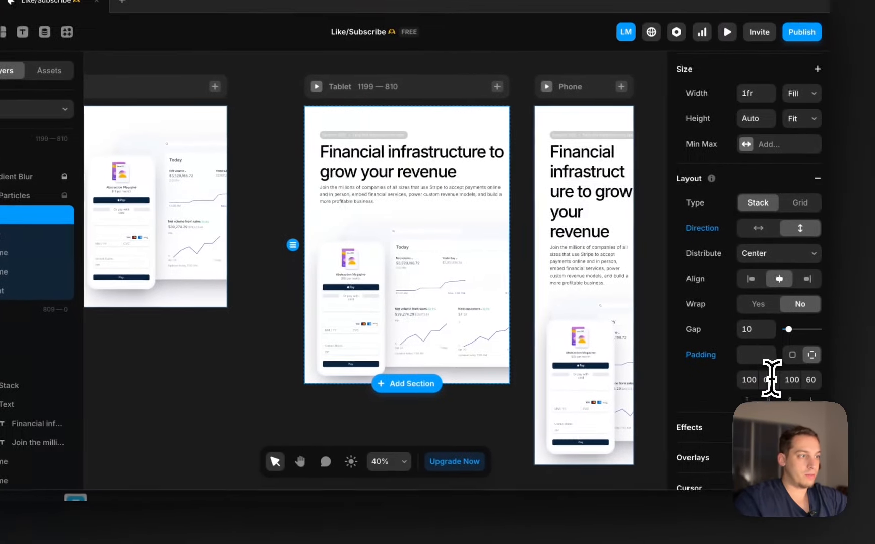
pyautogui.click(756, 380)
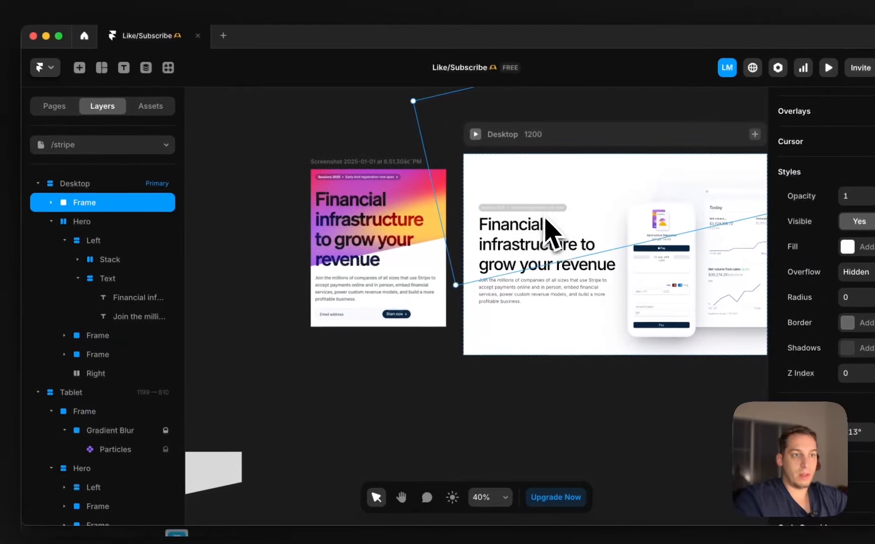
# - Set the Desktop Hero stack's right padding to match its left padding and check the text wrapping on Tablet and Phone
pyautogui.click(100, 222)
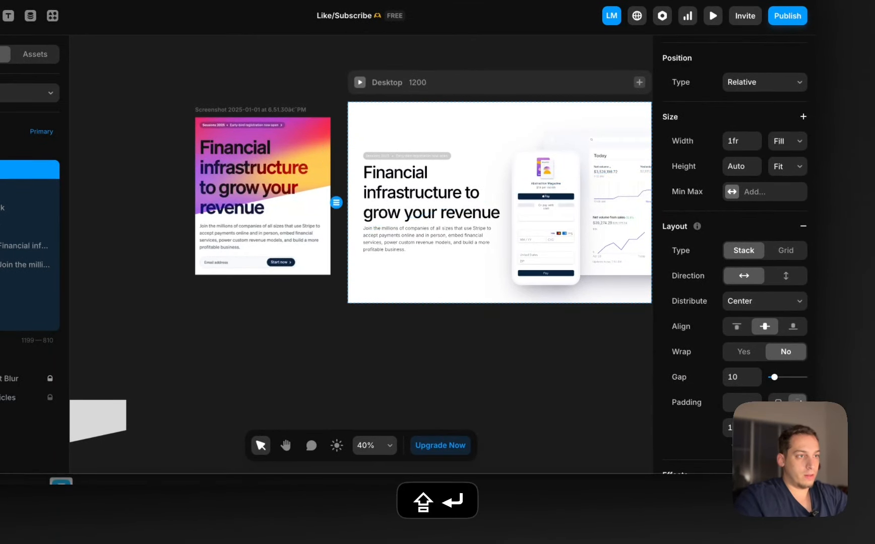
pyautogui.hscroll(10, 584, 369)
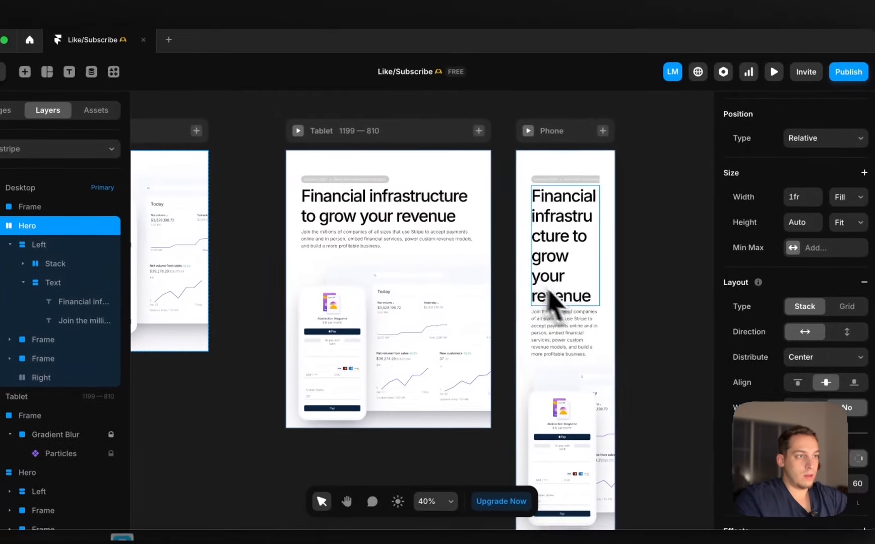
pyautogui.click(607, 284)
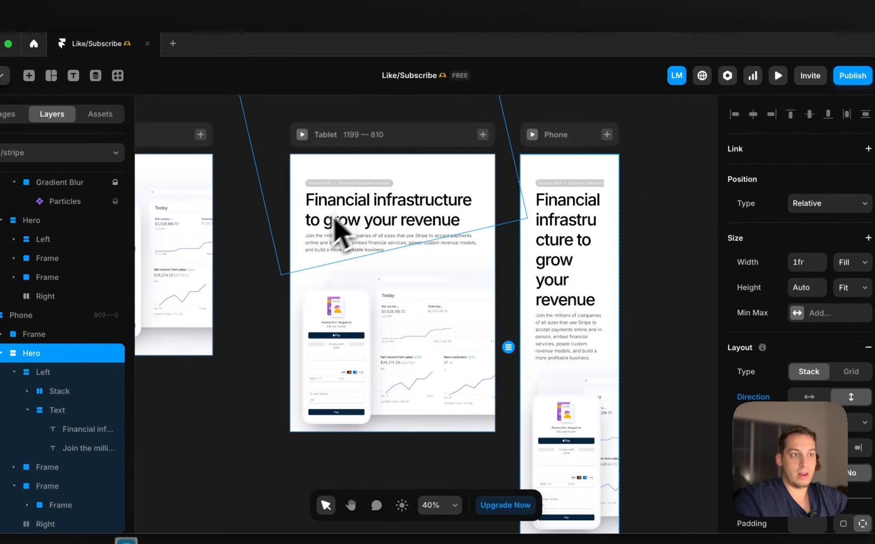
pyautogui.hscroll(-9, 333, 218)
pyautogui.hscroll(8, 353, 225)
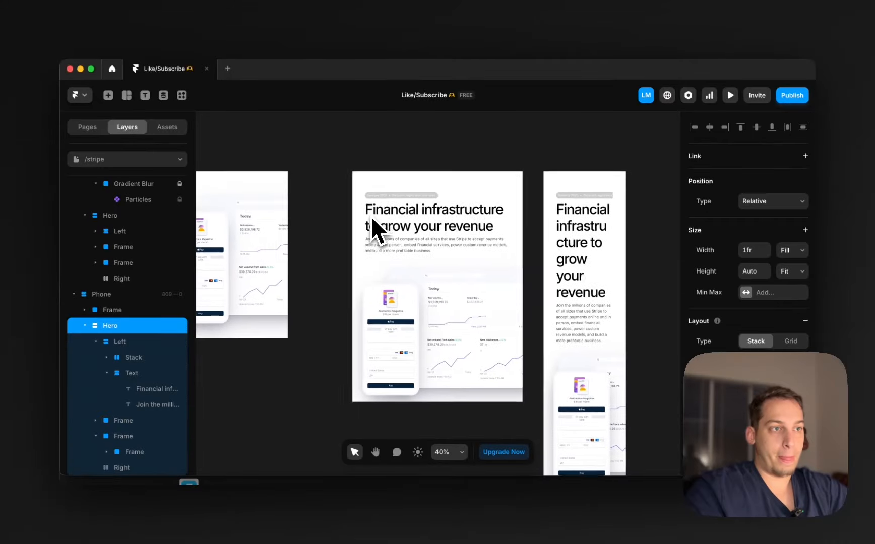
pyautogui.hscroll(-5, 371, 216)
pyautogui.hscroll(5, 564, 231)
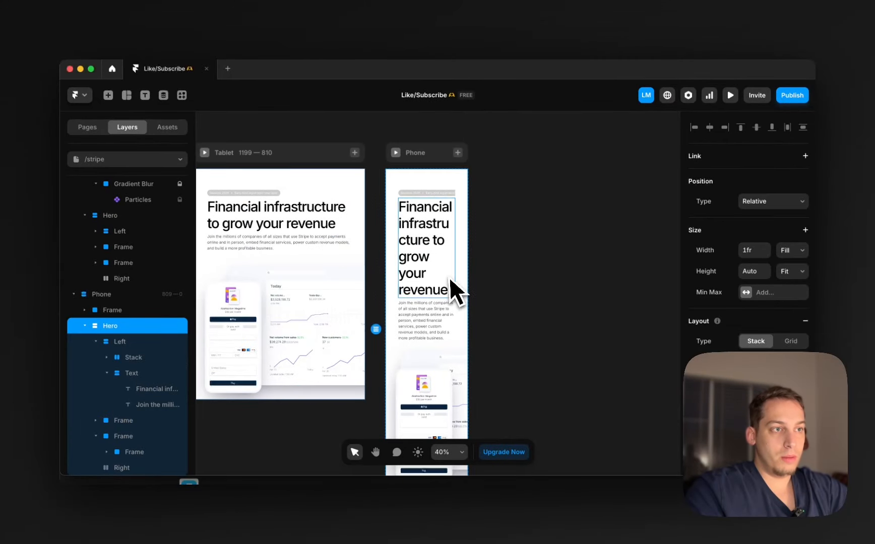
# - Set the Phone Hero stack's left and right padding to 20 px
pyautogui.click(434, 156)
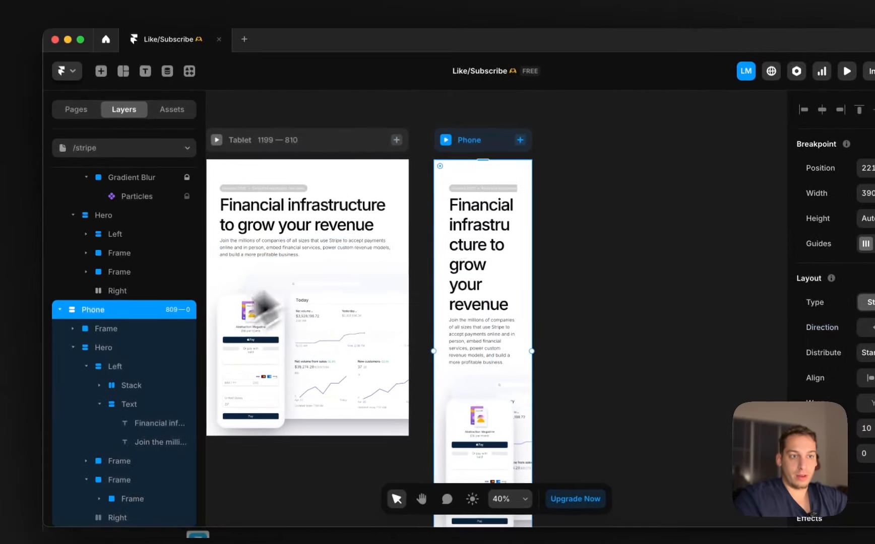
pyautogui.click(137, 330)
pyautogui.scroll(-5, 857, 312)
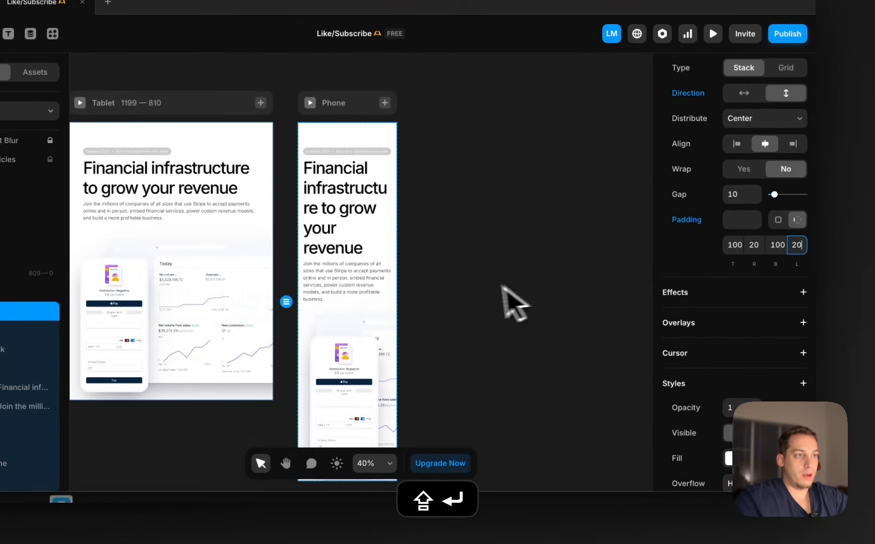
pyautogui.hscroll(-6, 481, 287)
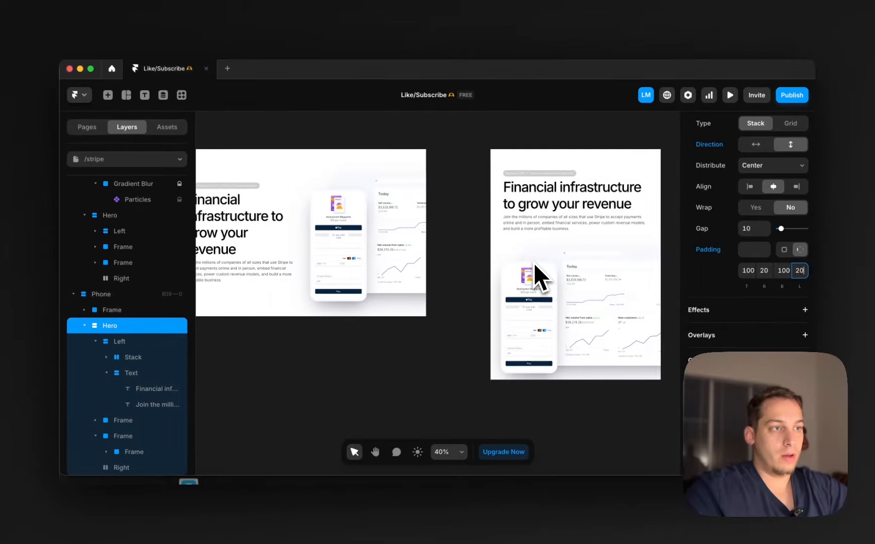
pyautogui.hscroll(-5, 533, 263)
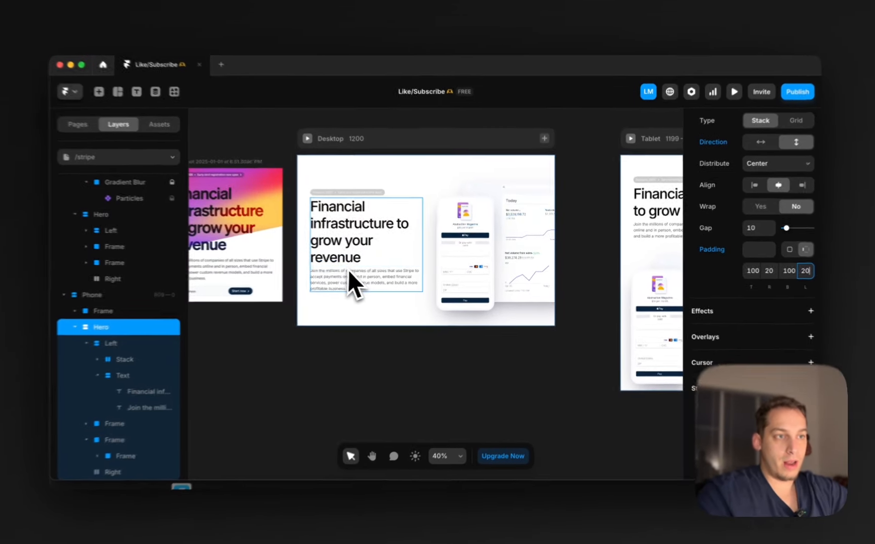
# - Switch to Chrome, examine how the hero heading's colours blend with the gradient on the Stripe homepage, and return to Framer
pyautogui.click(353, 260)
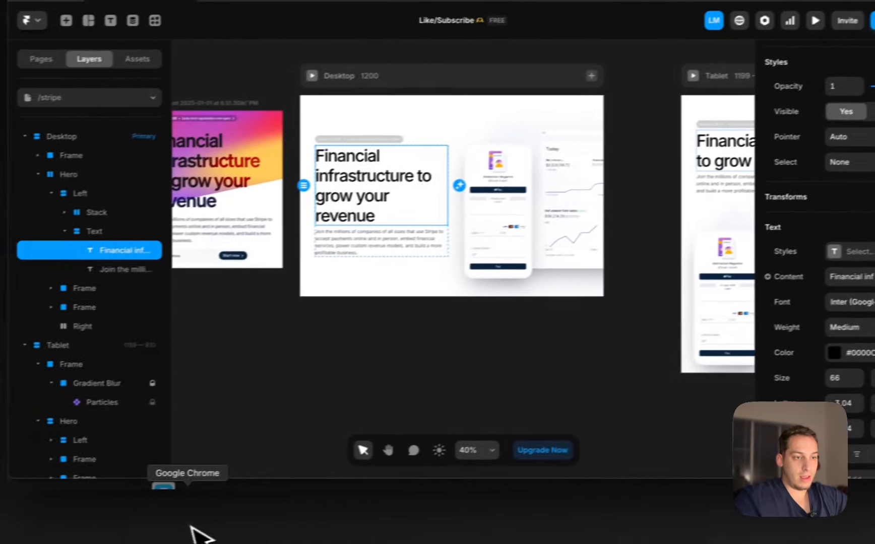
pyautogui.click(191, 525)
pyautogui.click(191, 60)
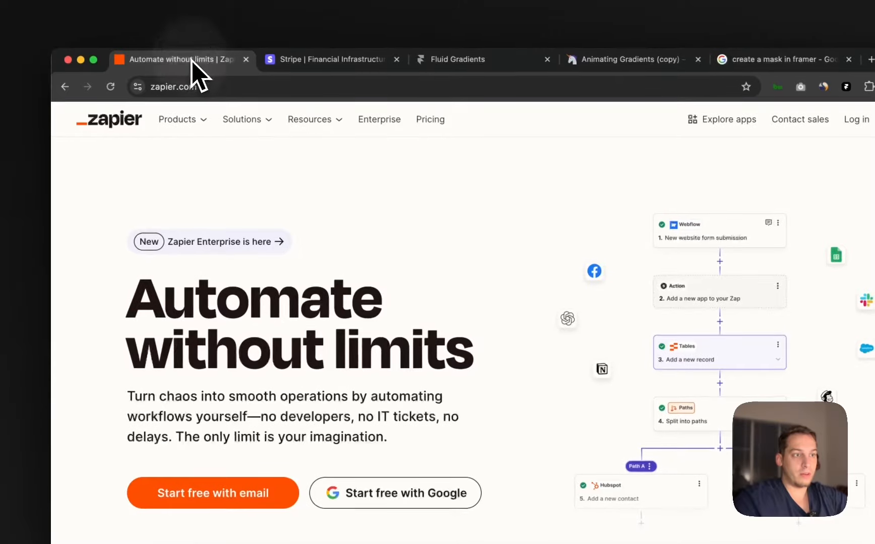
pyautogui.click(297, 59)
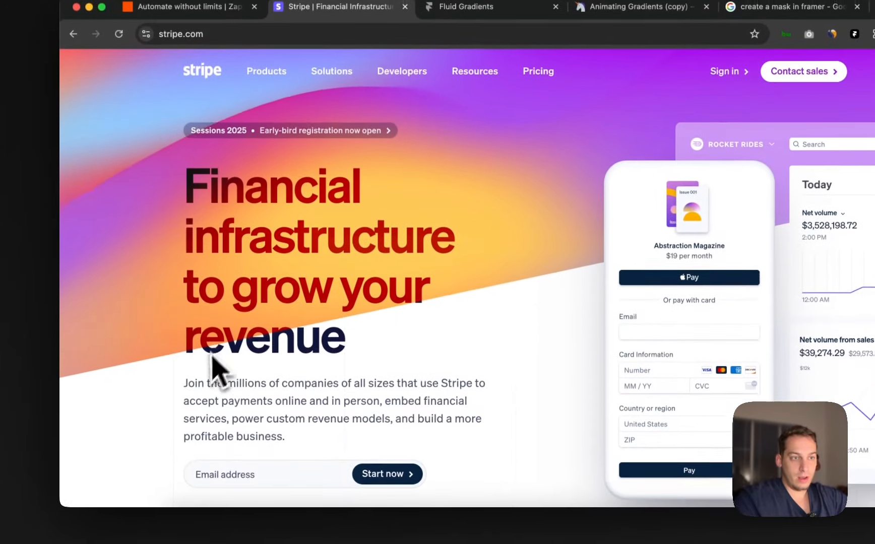
pyautogui.scroll(5, 196, 327)
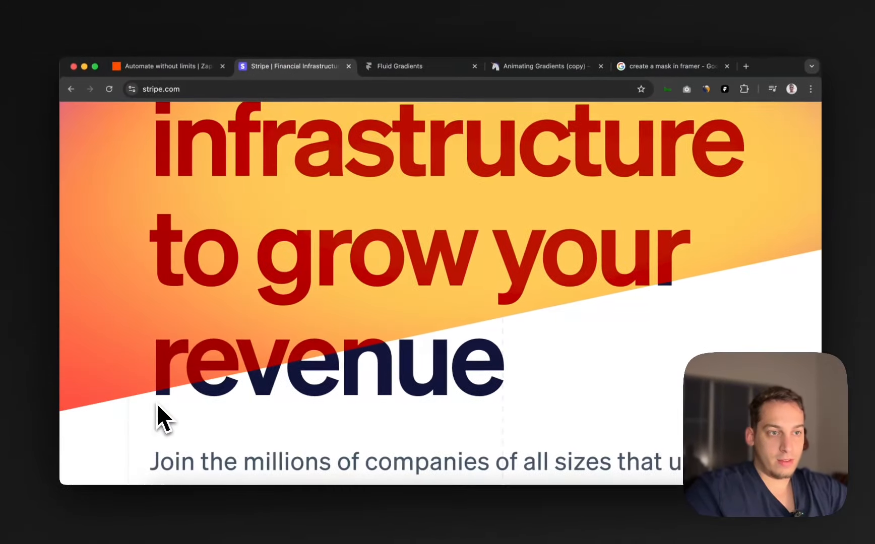
pyautogui.scroll(-5, 156, 406)
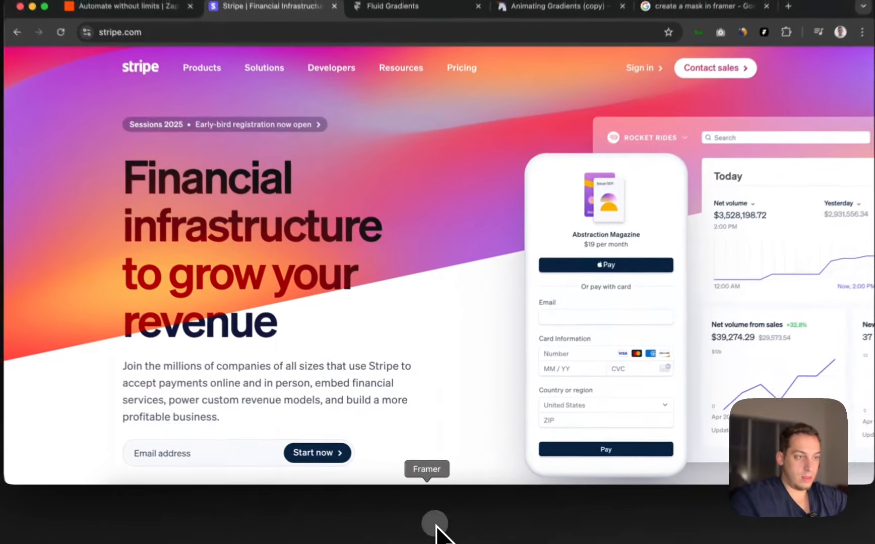
pyautogui.click(437, 528)
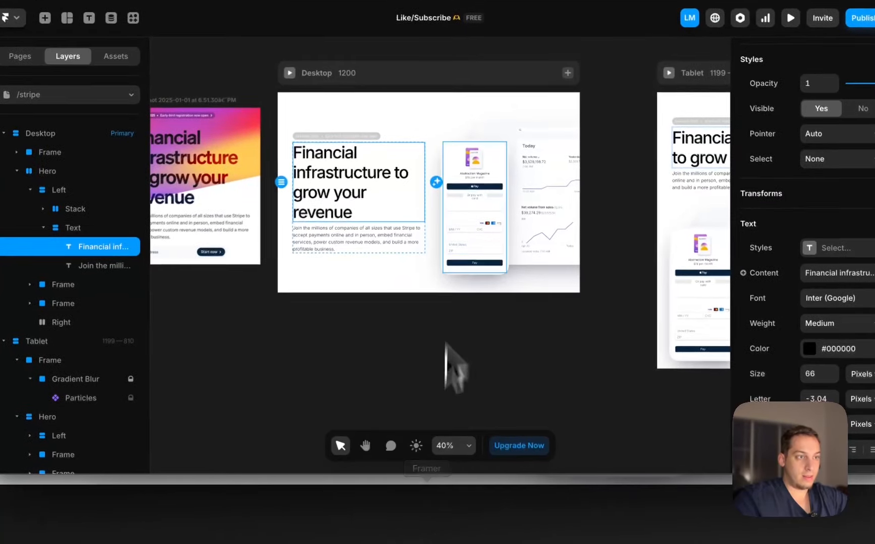
# - Add a Z Index style property to the Desktop hero heading
pyautogui.scroll(-5, 765, 368)
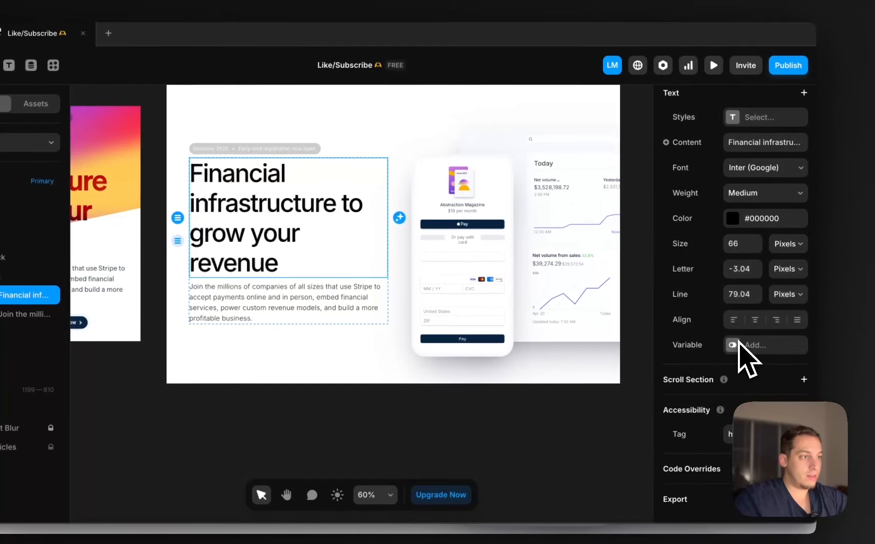
pyautogui.scroll(4, 738, 342)
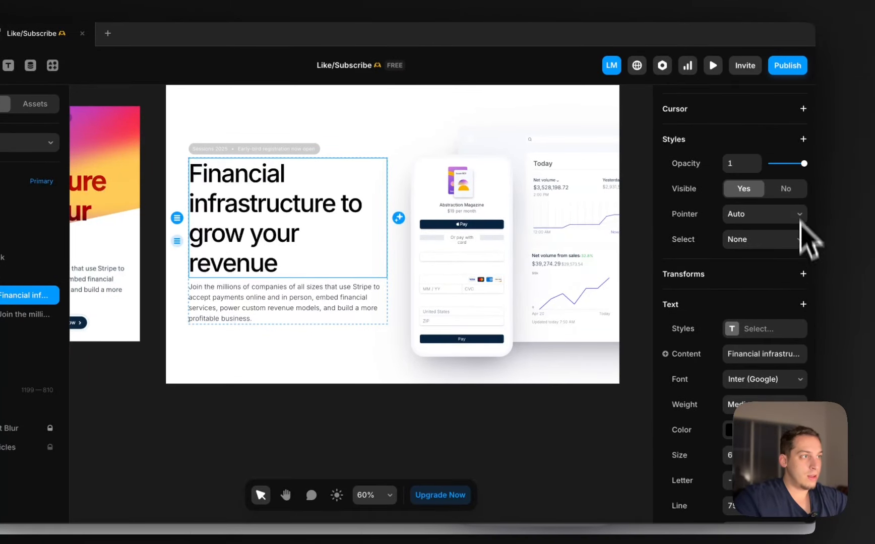
pyautogui.click(803, 140)
pyautogui.click(743, 363)
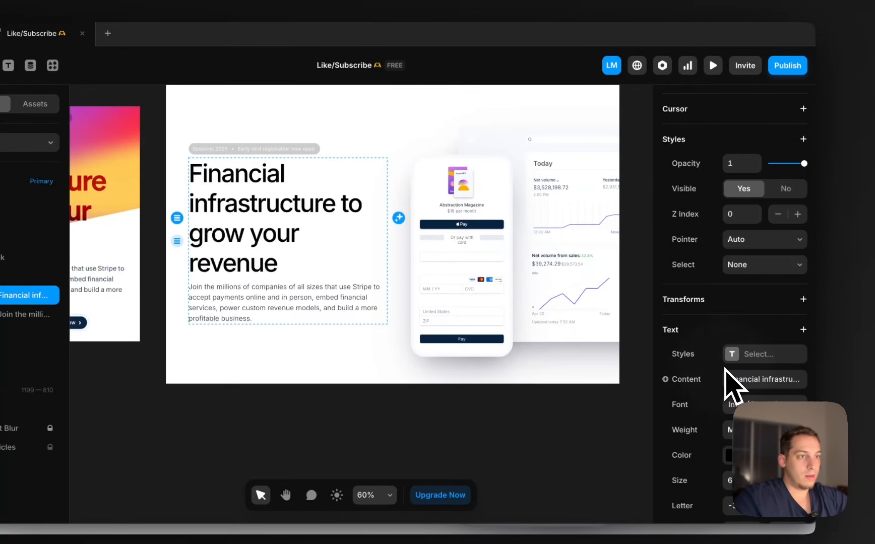
pyautogui.scroll(-1, 718, 377)
pyautogui.scroll(1, 718, 377)
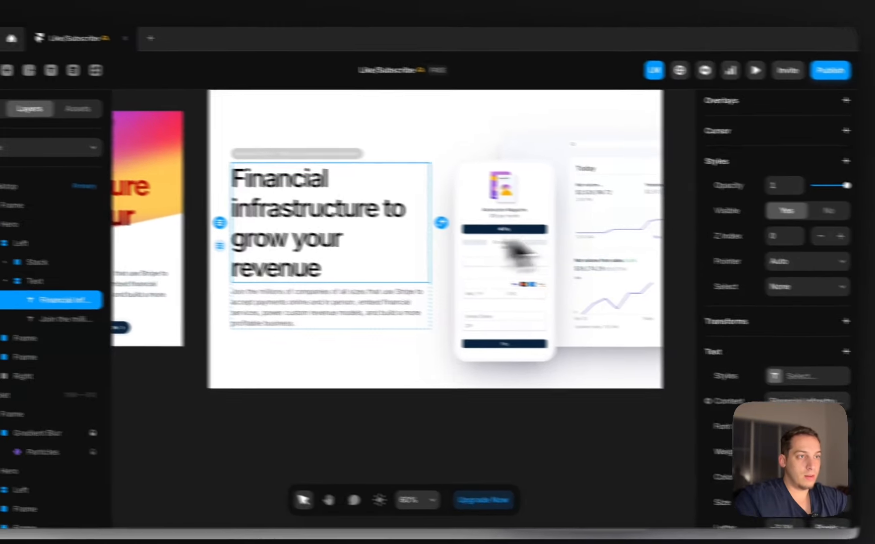
# - Add a Blending property to the slanted background frame in Desktop and set it to Color Burn
pyautogui.scroll(1, 327, 233)
pyautogui.hscroll(-1, 327, 233)
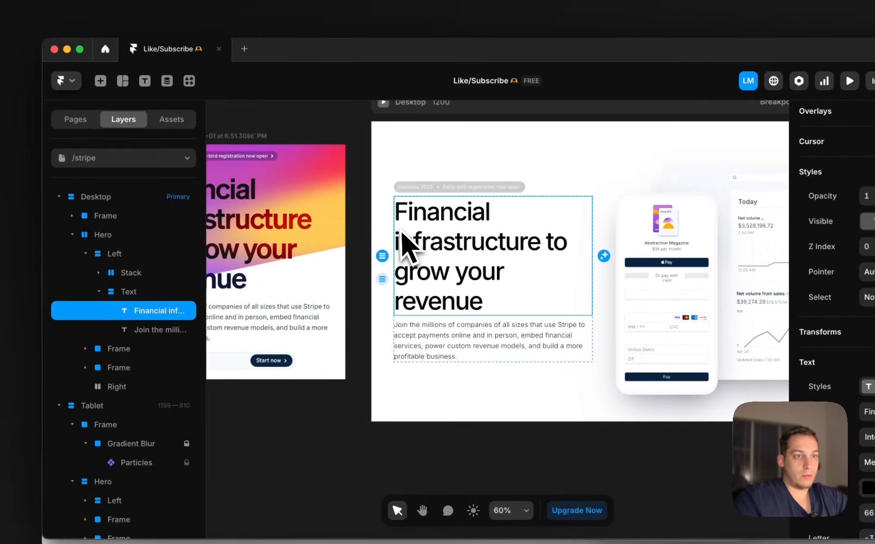
pyautogui.click(393, 242)
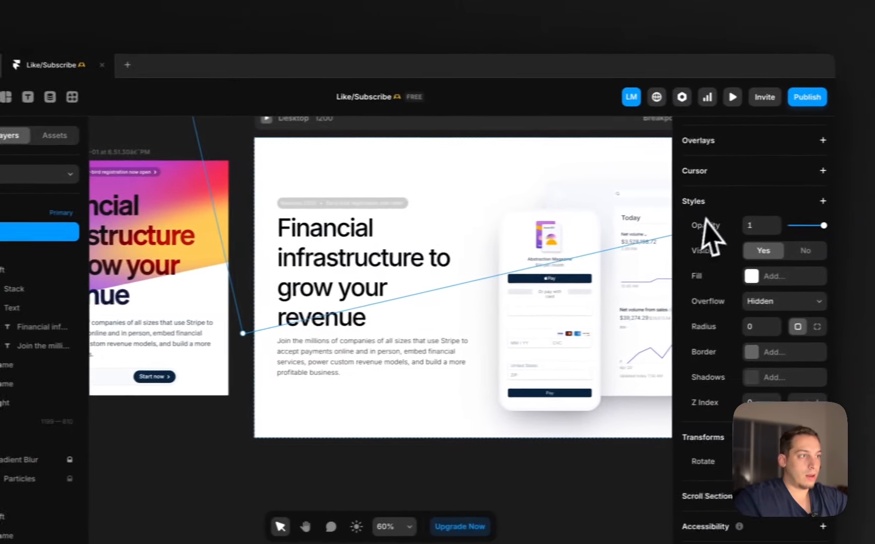
pyautogui.click(805, 201)
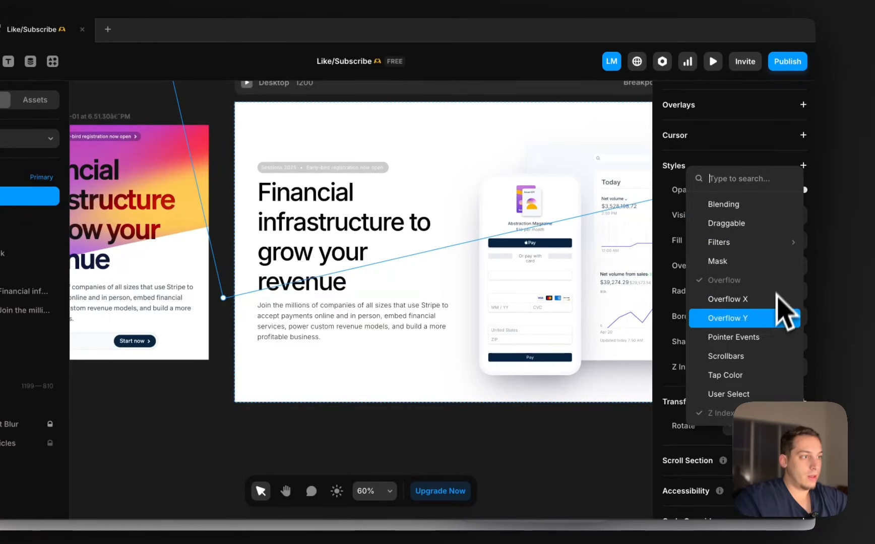
pyautogui.moveTo(741, 247)
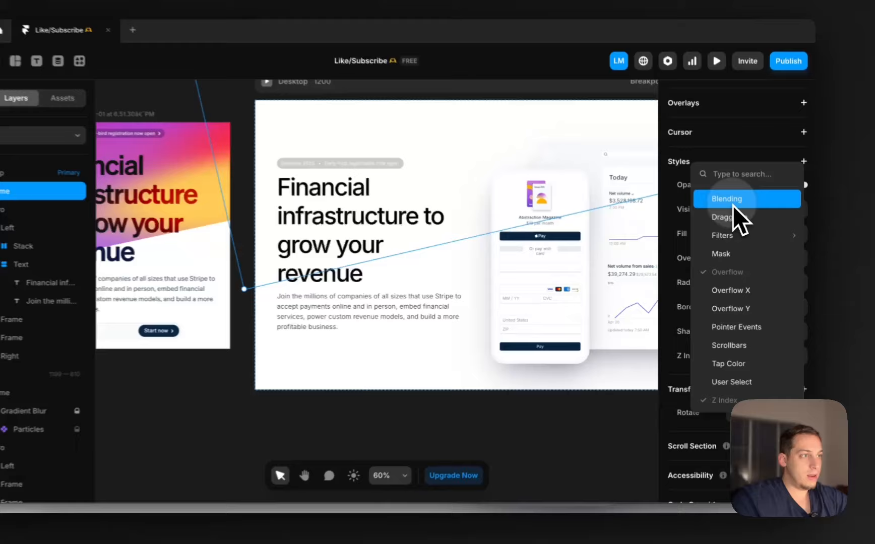
pyautogui.click(739, 214)
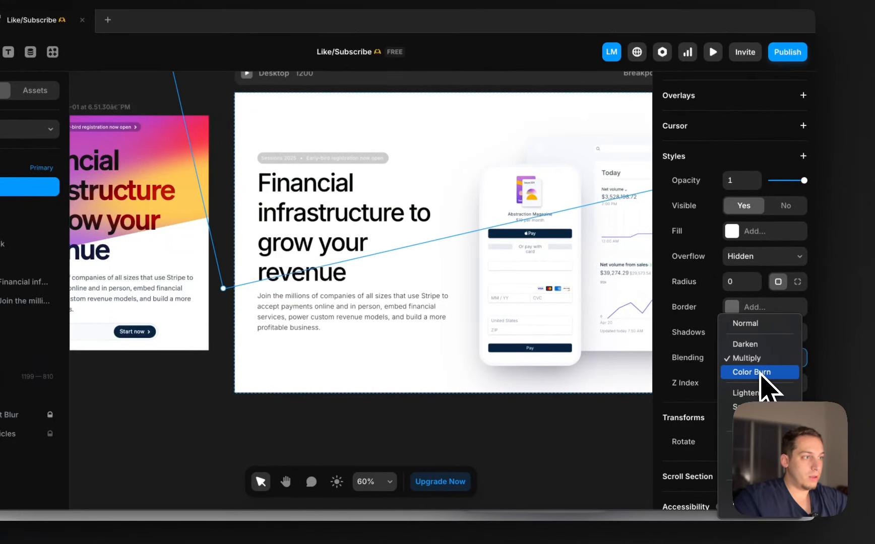
pyautogui.click(760, 363)
# - Preview the Desktop breakpoint to check how the heading looks over the animated gradient, returning to the canvas after each preview
pyautogui.click(246, 73)
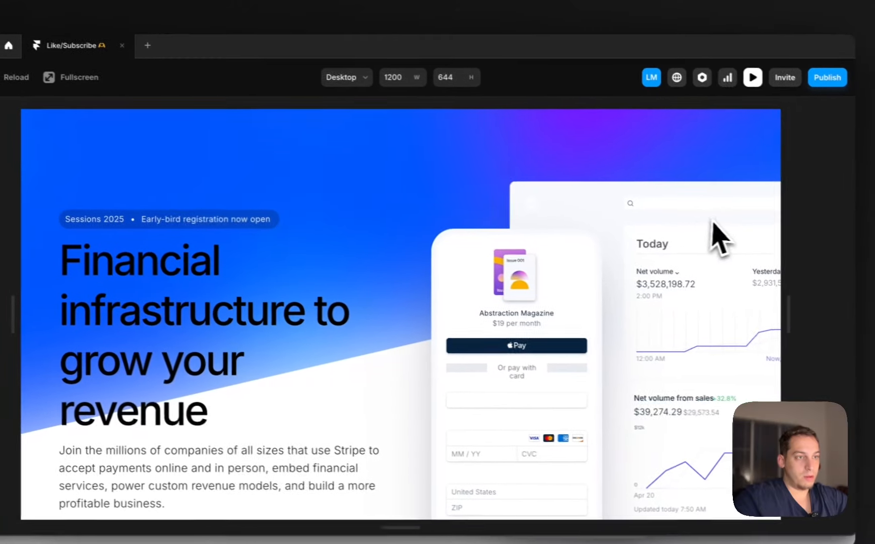
pyautogui.scroll(-2, 418, 288)
pyautogui.scroll(2, 371, 290)
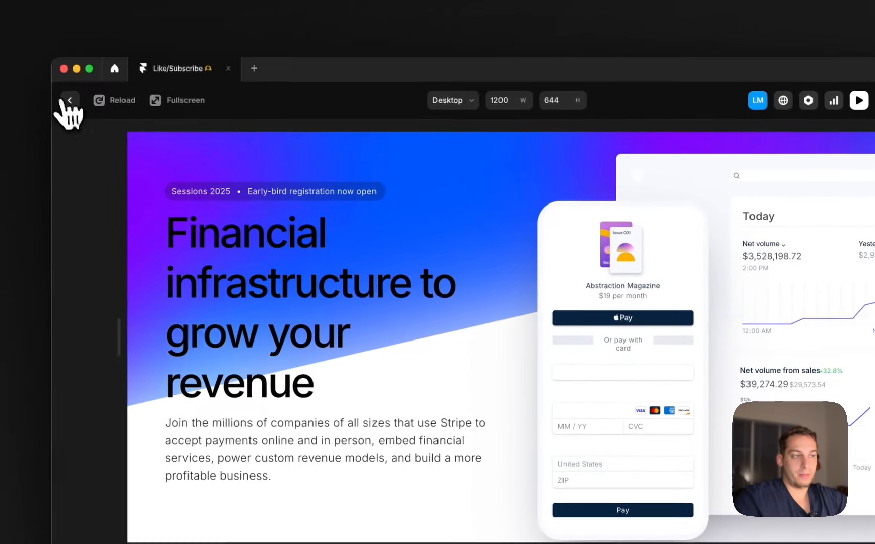
pyautogui.click(70, 101)
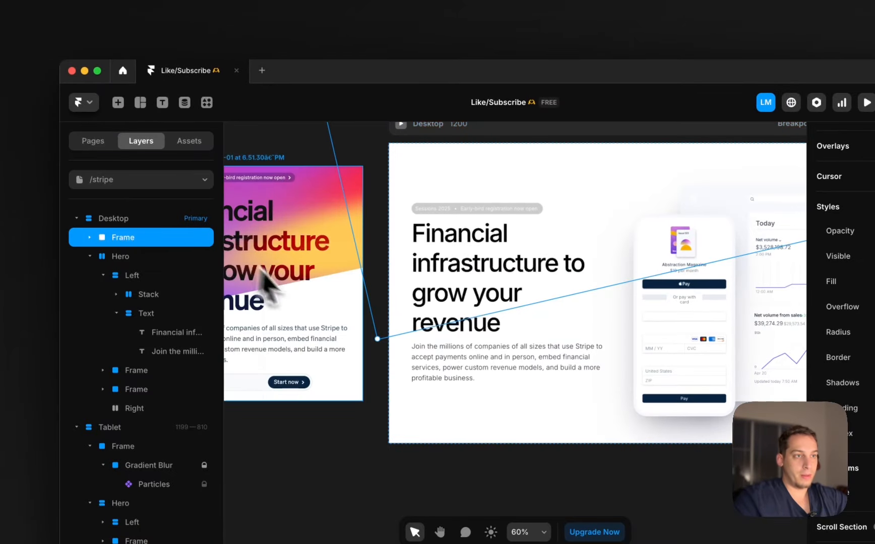
pyautogui.hscroll(-4, 277, 146)
pyautogui.scroll(-3, 277, 146)
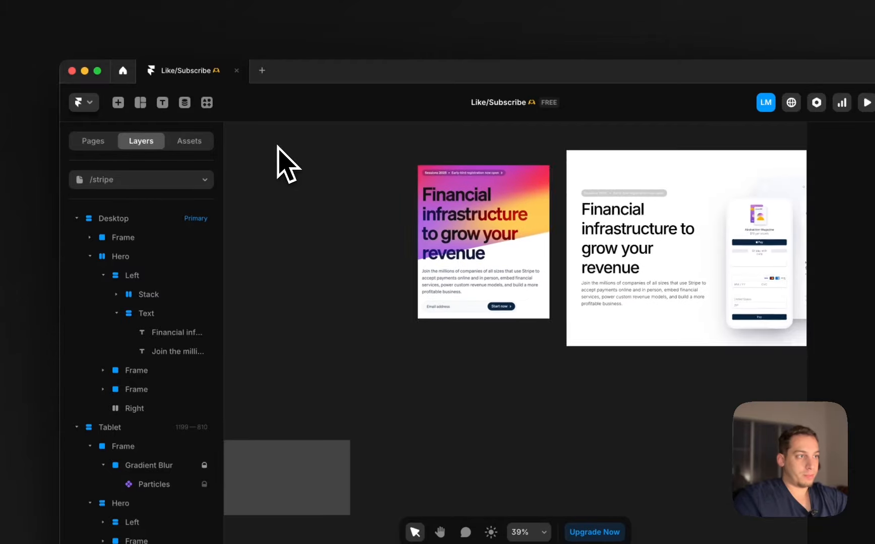
pyautogui.hscroll(4, 419, 189)
pyautogui.scroll(-3, 420, 191)
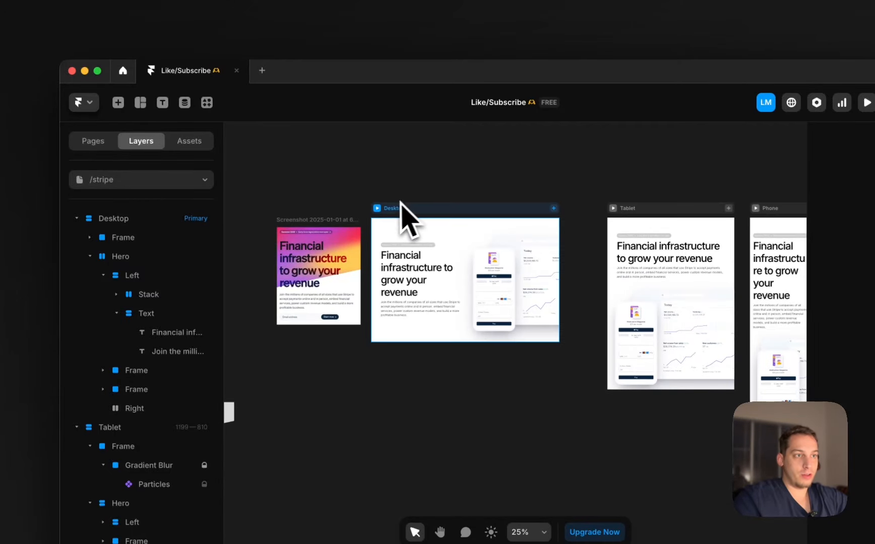
pyautogui.click(378, 208)
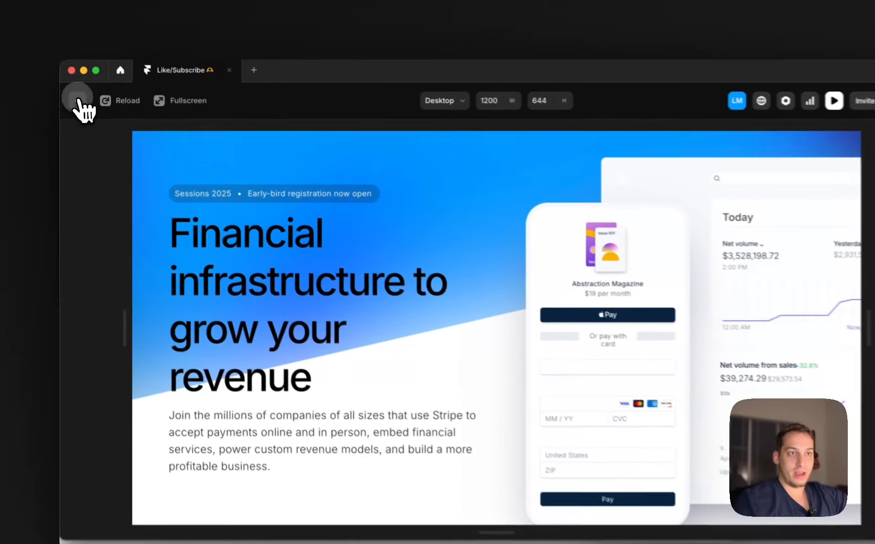
pyautogui.click(75, 94)
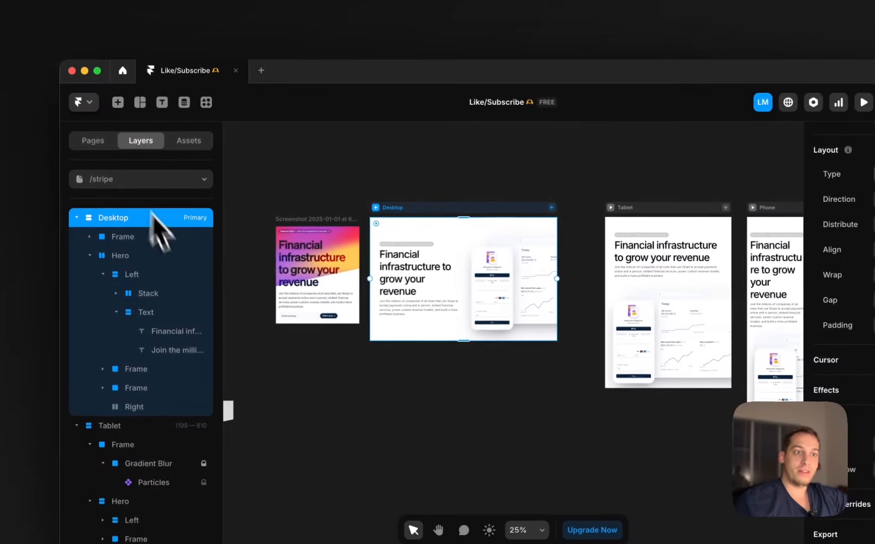
# - Open the Home page and review its Desktop, Tablet and Phone layouts
pyautogui.click(93, 181)
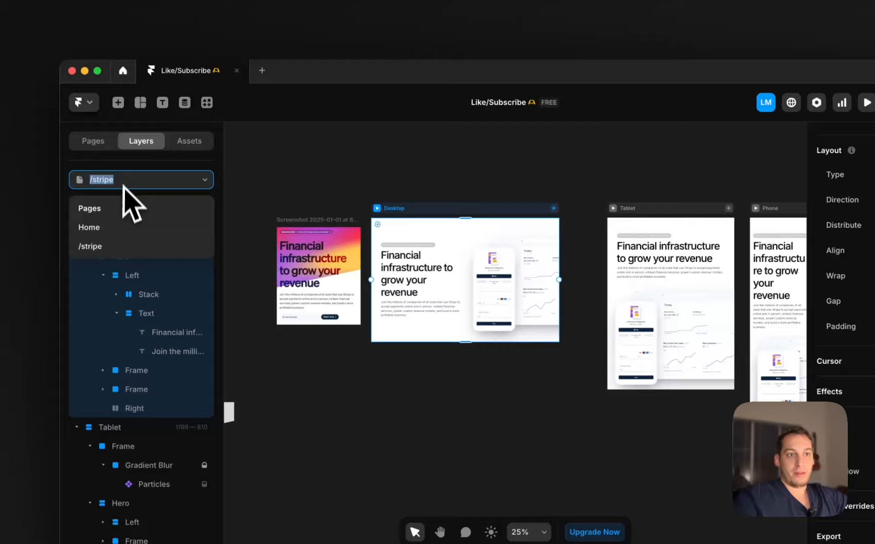
pyautogui.click(122, 226)
pyautogui.hscroll(3, 296, 243)
pyautogui.scroll(-4, 297, 243)
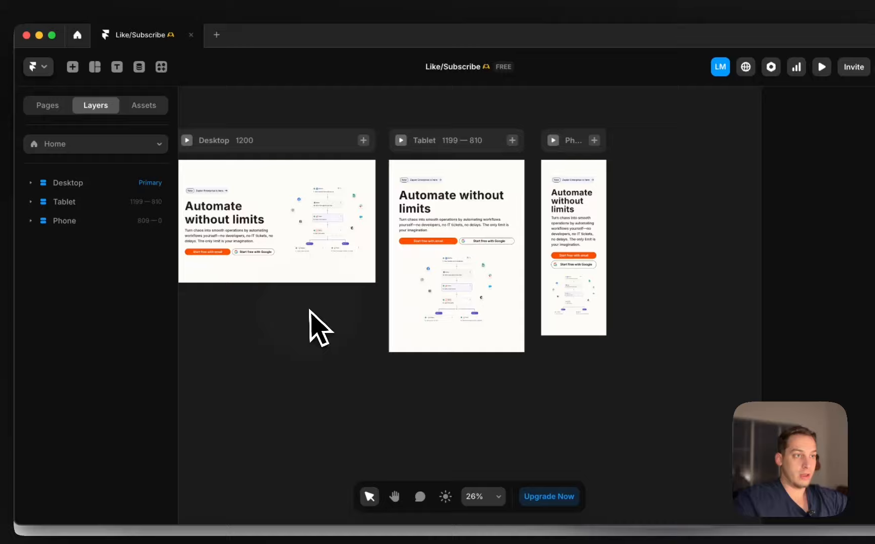
pyautogui.scroll(5, 132, 194)
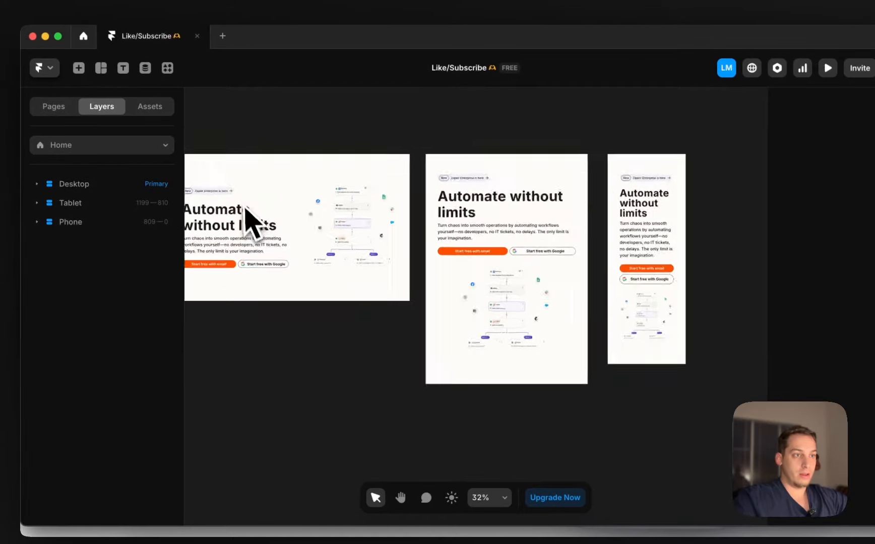
pyautogui.hscroll(-2, 242, 204)
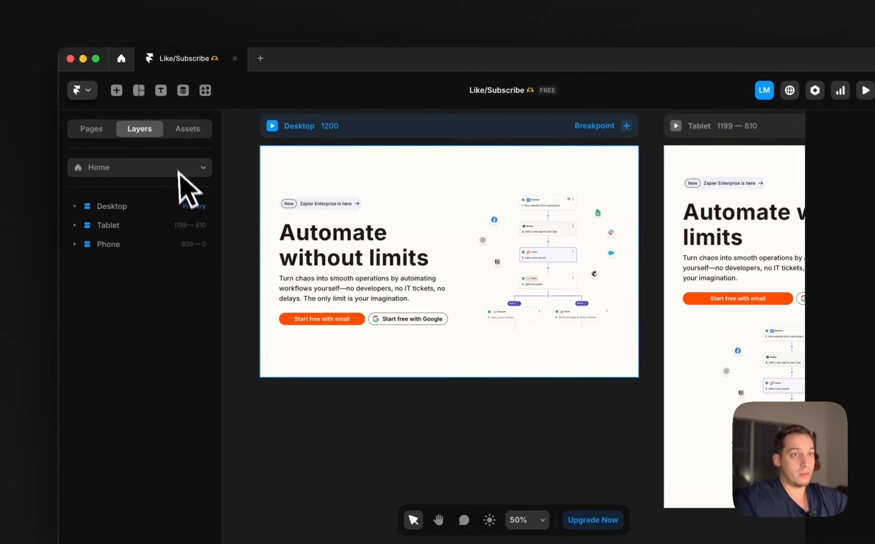
# - Reopen the /stripe page and compare the Desktop hero with the reference screenshot beside it
pyautogui.click(95, 133)
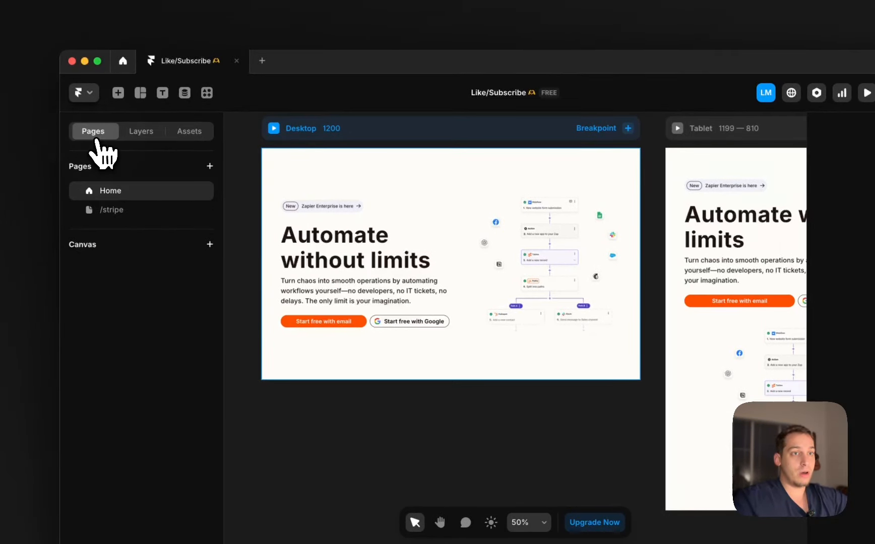
pyautogui.click(117, 214)
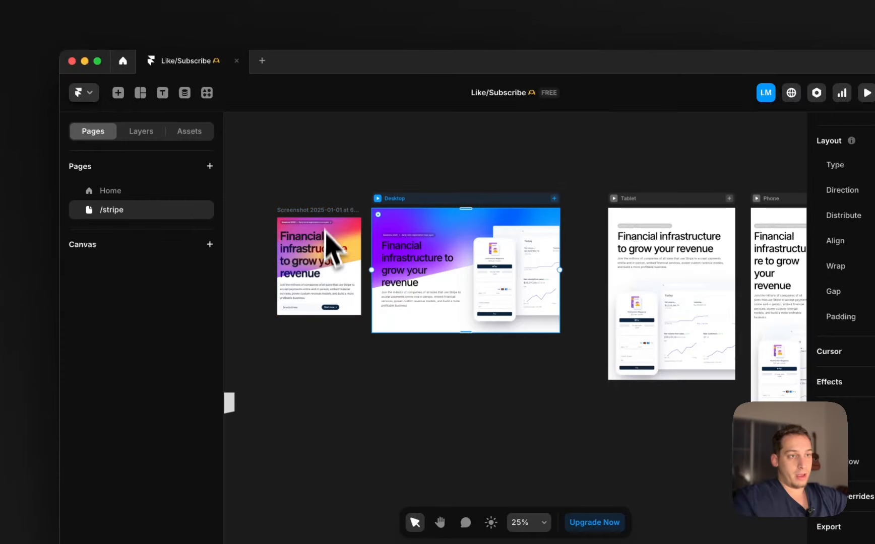
pyautogui.scroll(4, 424, 204)
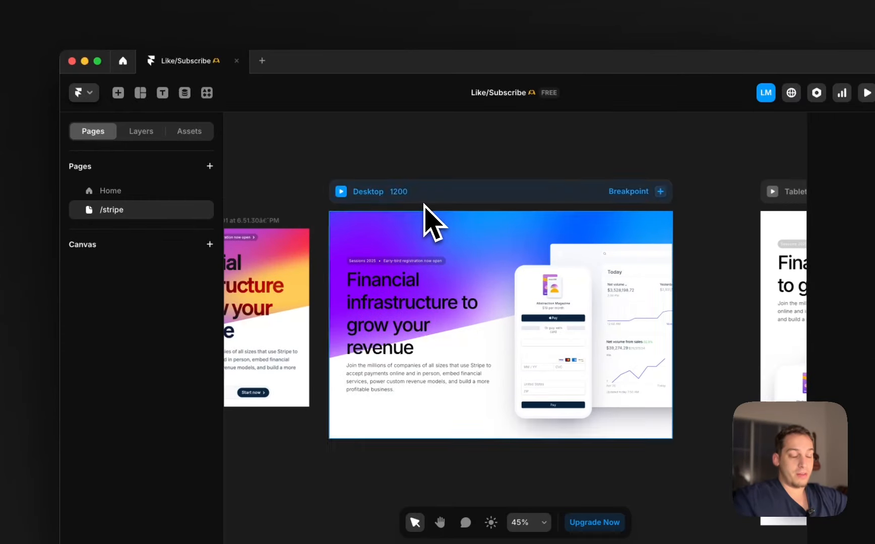
pyautogui.hscroll(-2, 275, 189)
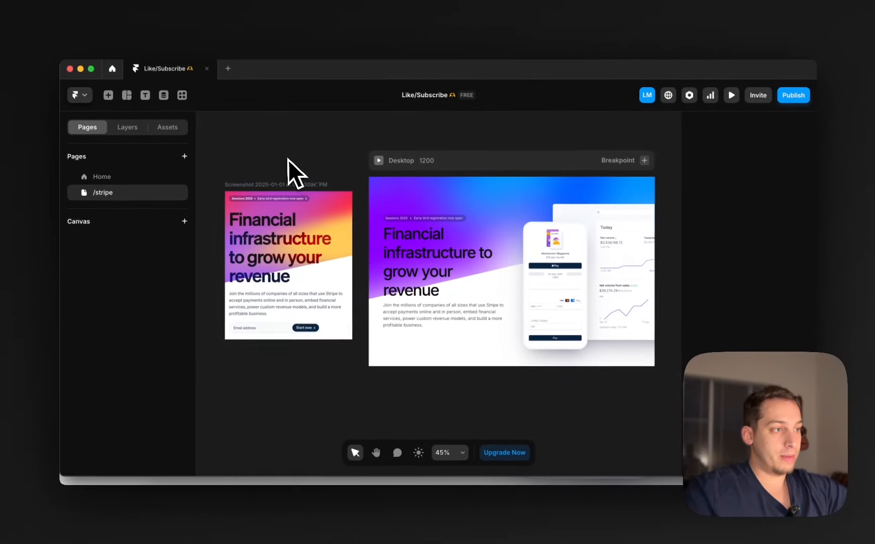